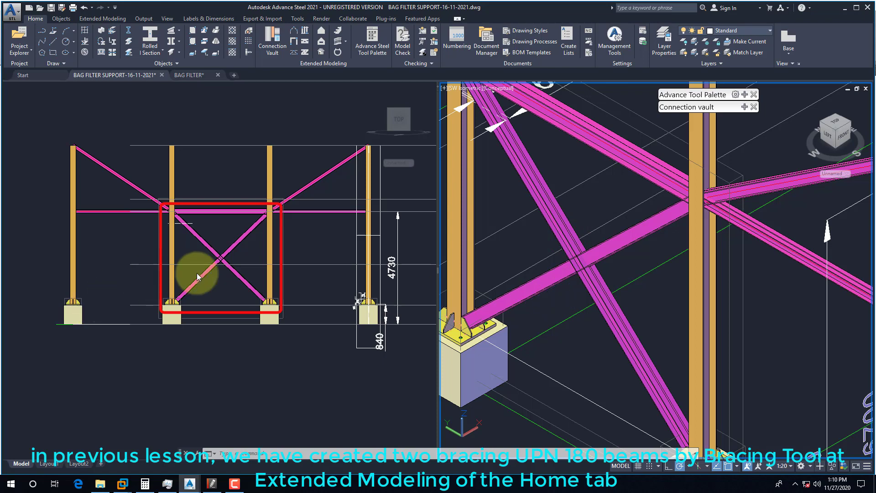
# Step: Check the Advance Properties of one UPN 180 diagonal at the X-bracing crossing, and close them without changes
pyautogui.click(221, 254)
pyautogui.scroll(8, 221, 250)
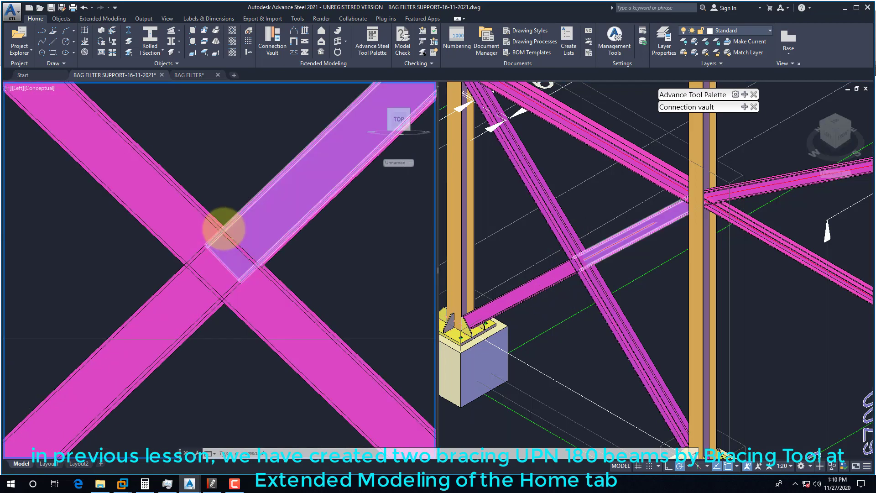
pyautogui.scroll(2, 220, 219)
pyautogui.click(217, 217)
pyautogui.rightClick(217, 217)
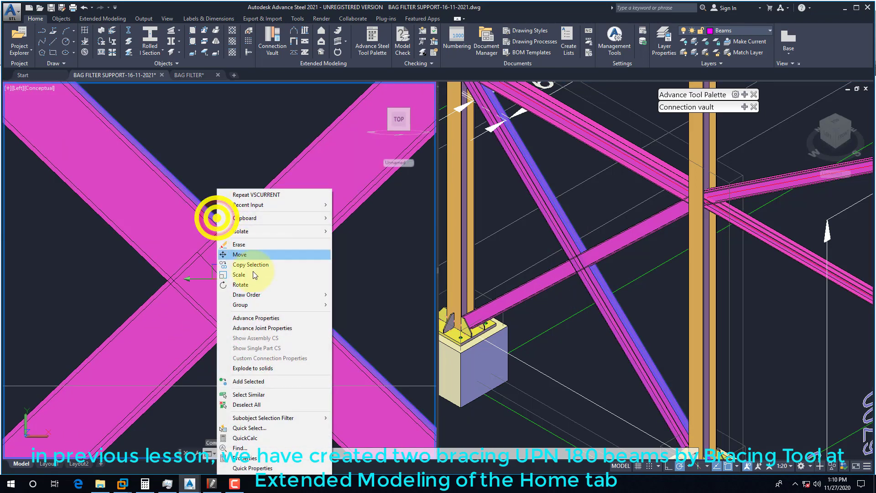
pyautogui.click(265, 318)
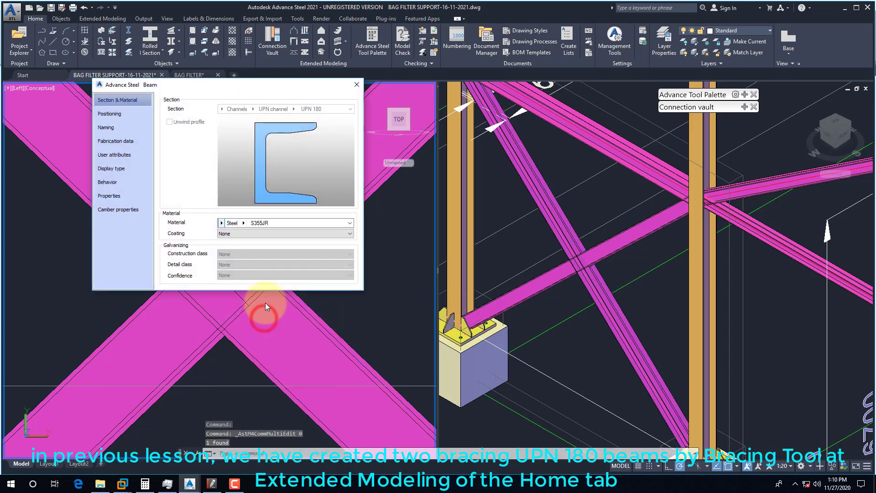
pyautogui.click(357, 85)
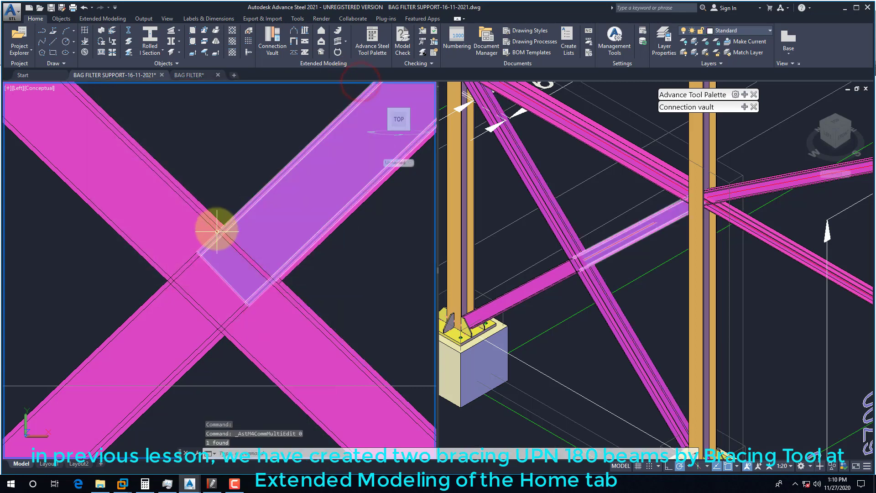
# Step: Change the Left view's visual style to 2D Wireframe
pyautogui.press('Escape')
pyautogui.click(39, 88)
pyautogui.click(52, 105)
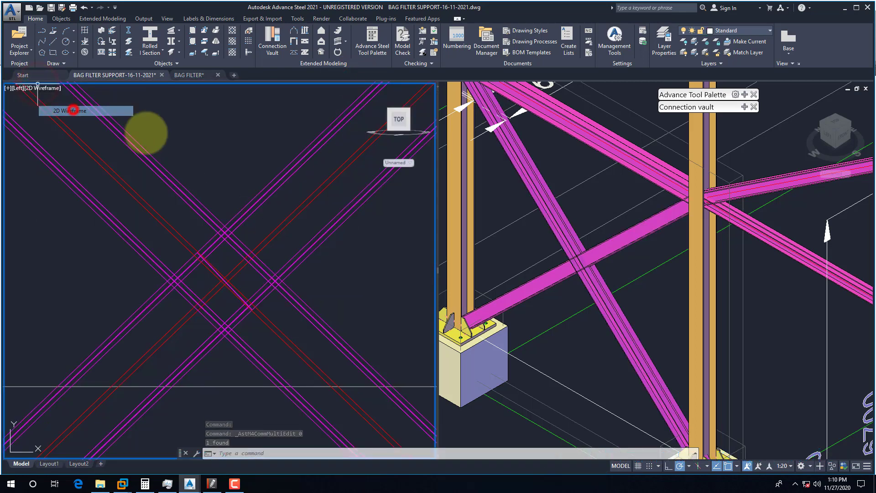
# Step: Open the Advance Joint Properties of the X-bracing from one of its diagonals at the crossing
pyautogui.click(218, 215)
pyautogui.rightClick(220, 212)
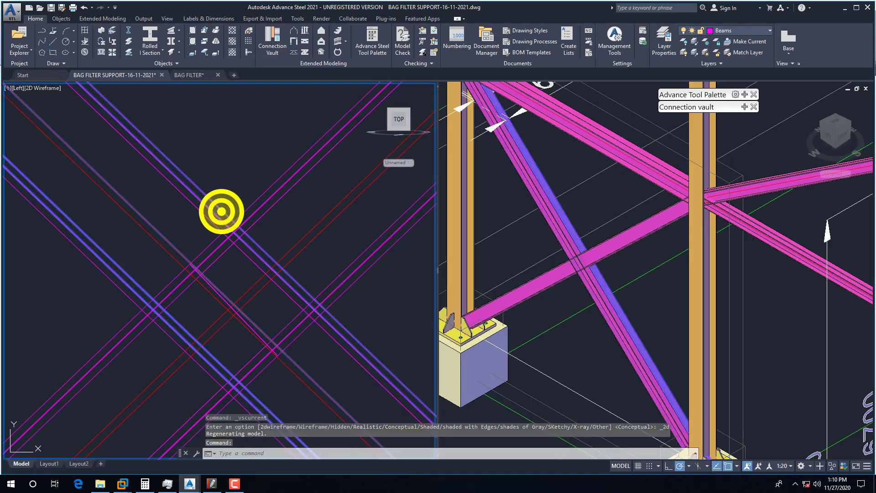
pyautogui.press('Escape')
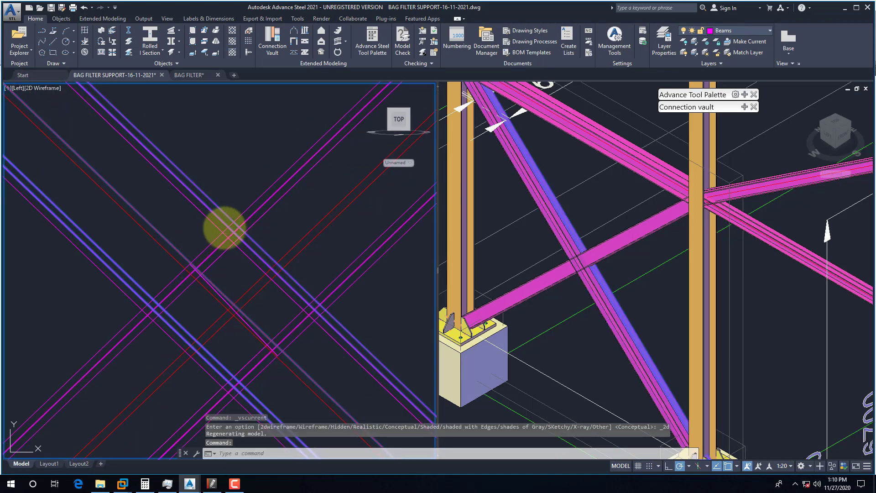
pyautogui.click(242, 215)
pyautogui.rightClick(242, 215)
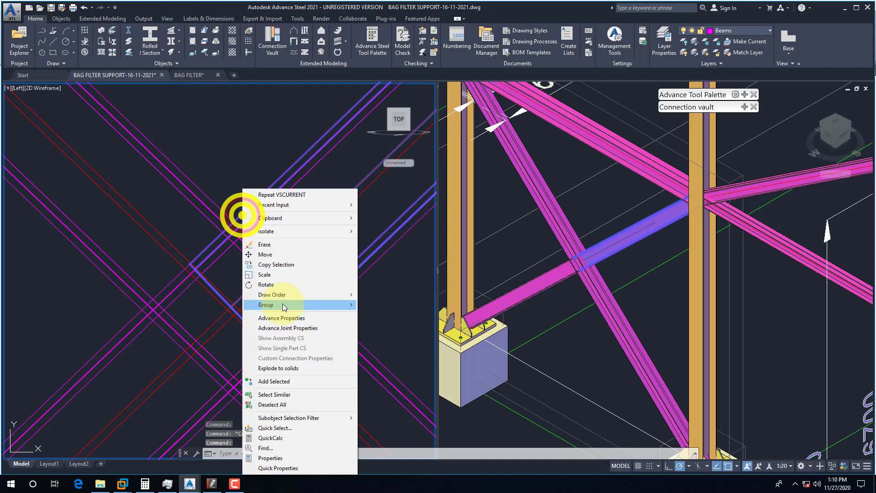
pyautogui.click(284, 327)
pyautogui.moveTo(263, 87); pyautogui.dragTo(536, 190)
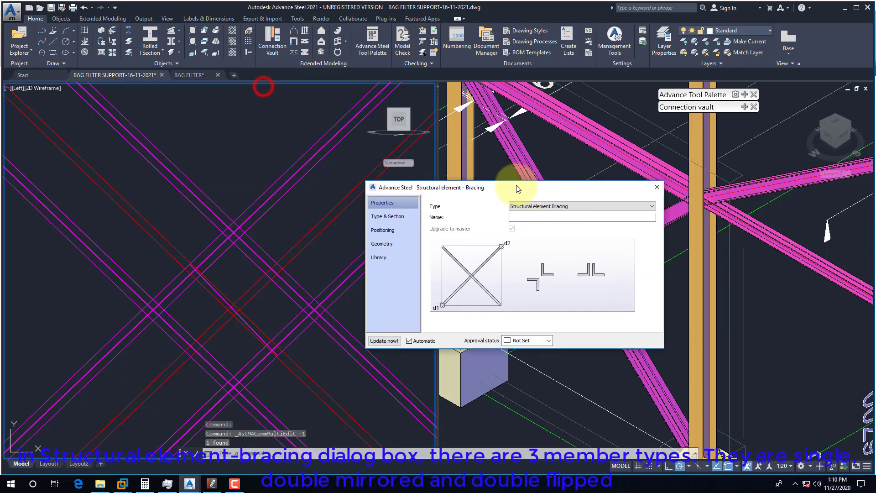
# Step: Set the bracing's member type to double mirrored and inspect the diagonals' crossing in the isometric view
pyautogui.click(390, 217)
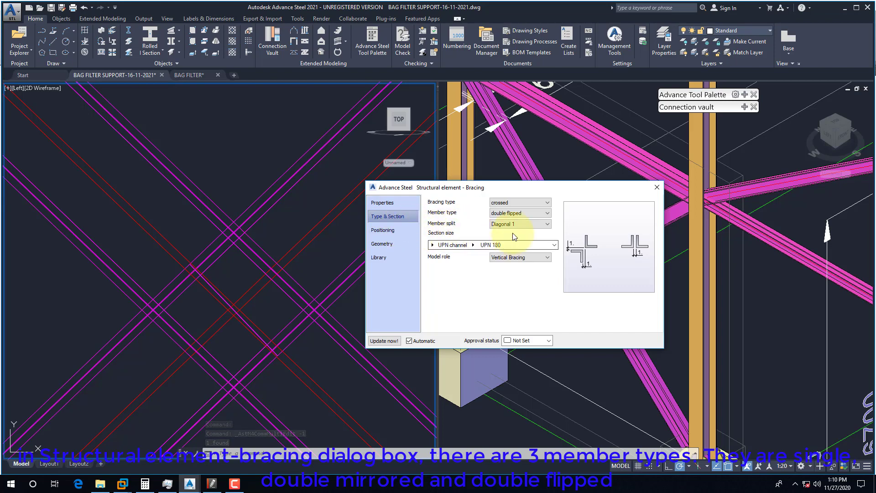
pyautogui.click(507, 215)
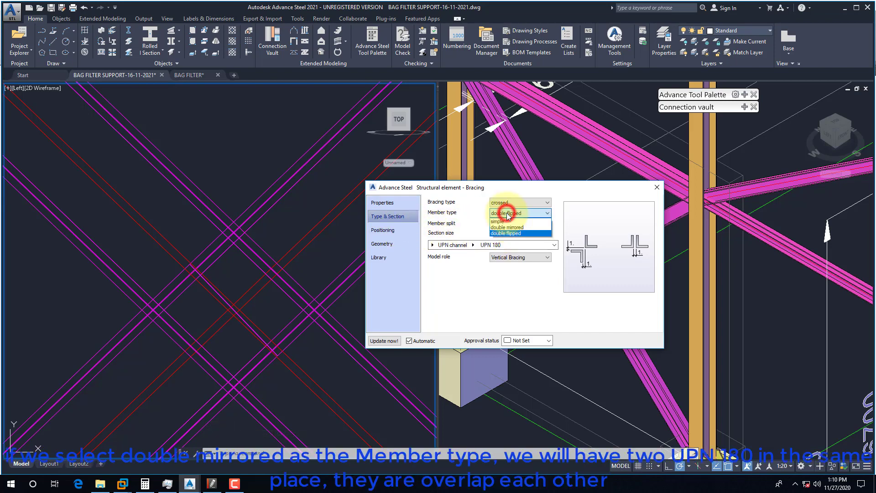
pyautogui.click(502, 228)
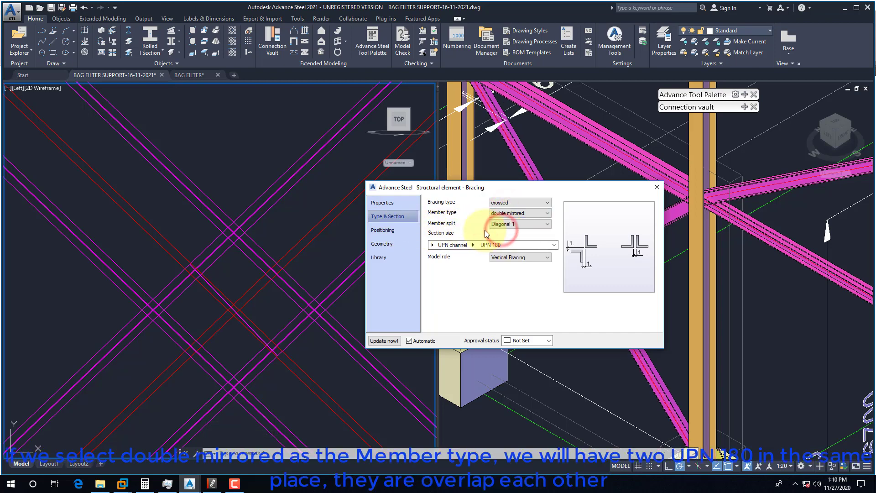
pyautogui.moveTo(508, 192); pyautogui.dragTo(293, 171)
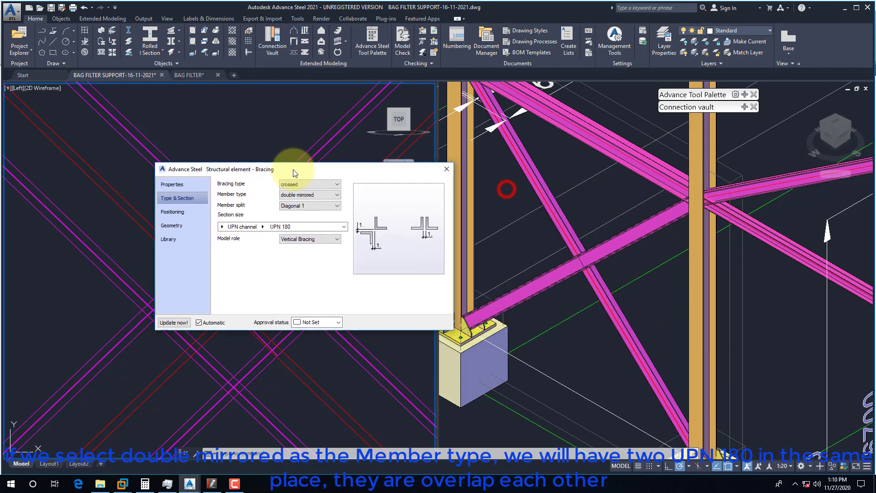
pyautogui.click(581, 220)
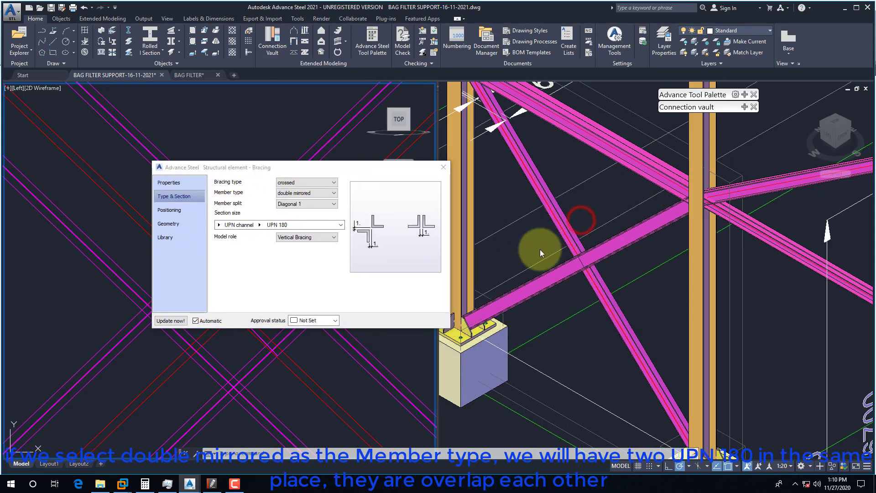
pyautogui.click(565, 197)
pyautogui.scroll(4, 579, 242)
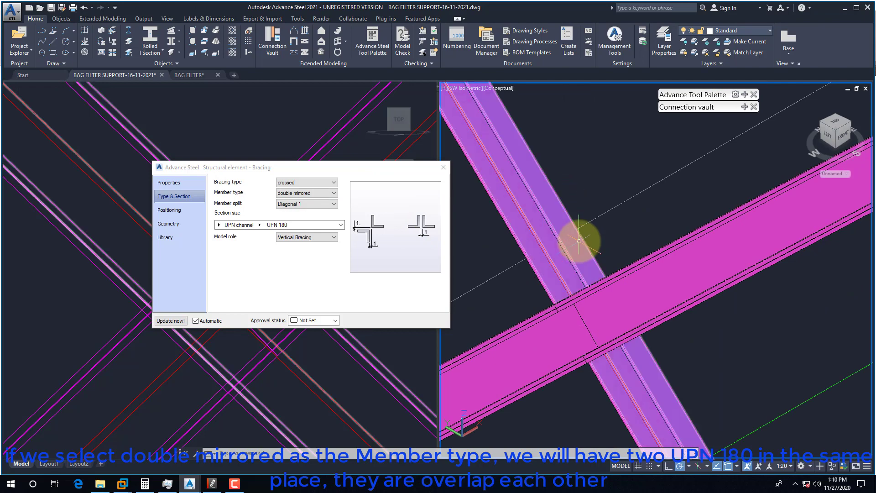
# Step: Set the bracing's back to back/toe to toe gap to 180
pyautogui.click(183, 211)
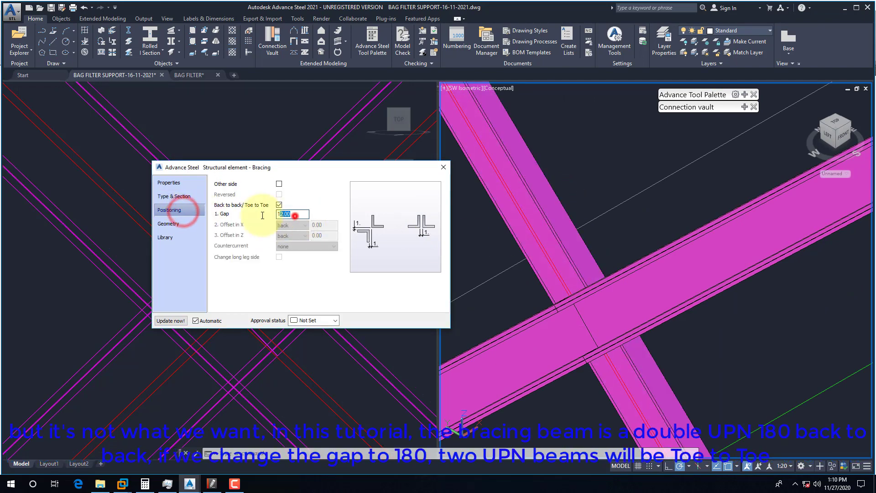
pyautogui.doubleClick(293, 214)
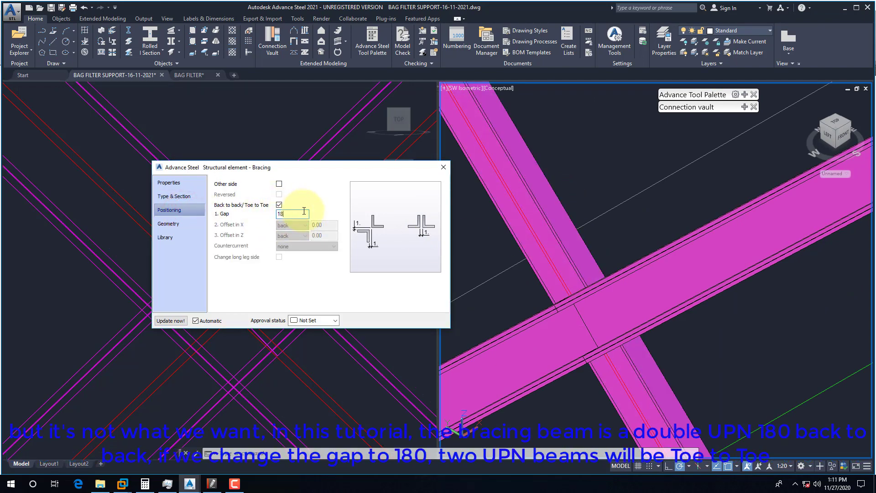
pyautogui.press('Return')
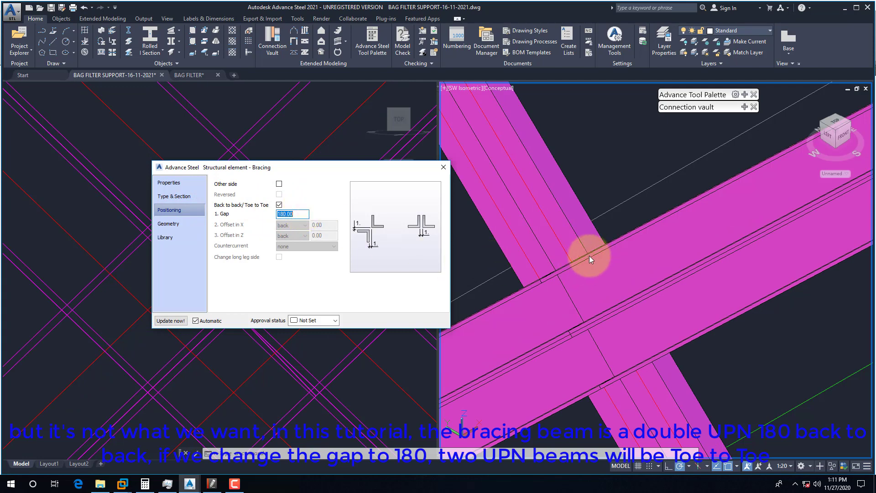
# Step: Restore the Conceptual visual style in the Left view and inspect the widened double bracing in both views
pyautogui.moveTo(315, 170); pyautogui.dragTo(623, 175)
pyautogui.click(294, 172)
pyautogui.click(272, 161)
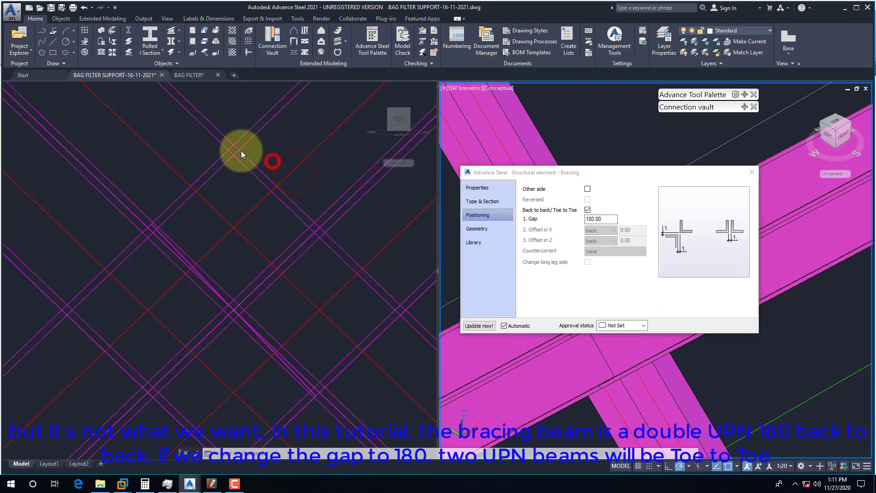
pyautogui.click(241, 154)
pyautogui.click(49, 88)
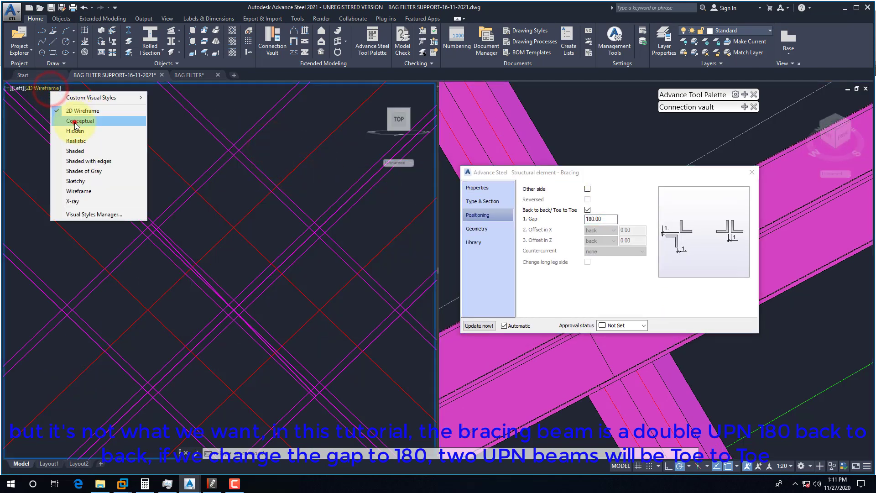
pyautogui.click(76, 121)
pyautogui.scroll(-4, 251, 269)
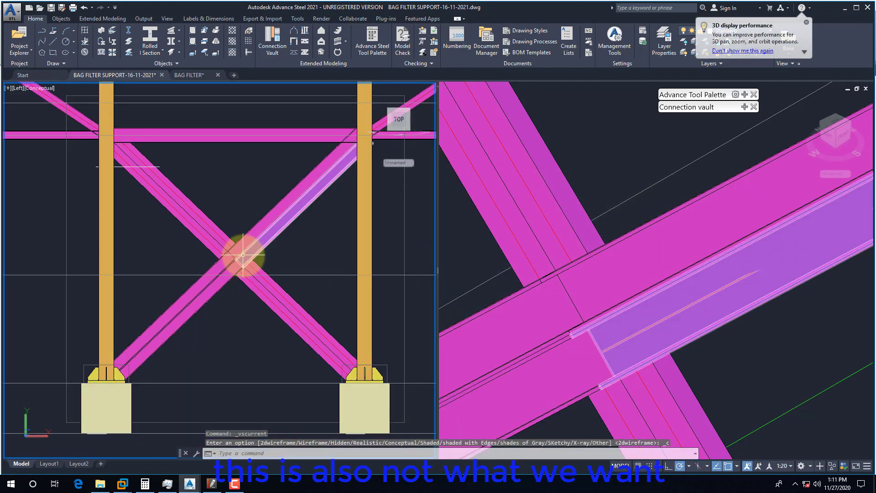
pyautogui.click(583, 219)
pyautogui.scroll(-4, 602, 196)
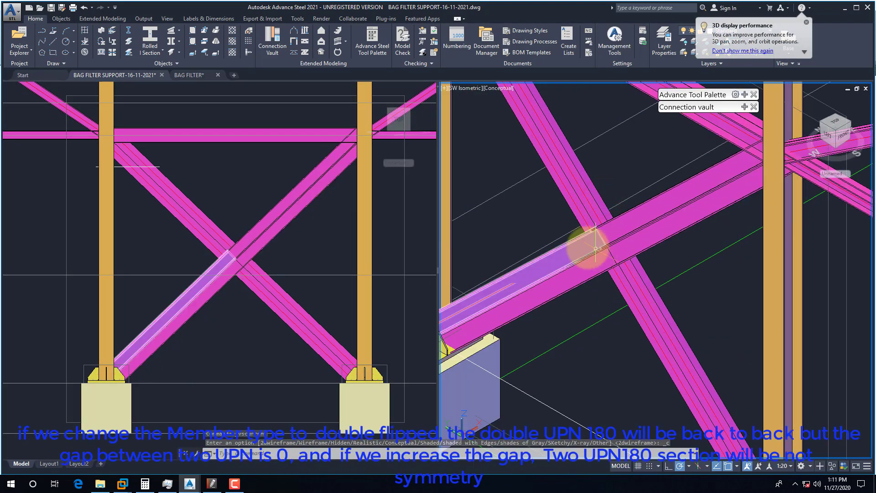
# Step: Reopen the X-bracing's joint properties from a diagonal and set its member type to double flipped
pyautogui.click(203, 213)
pyautogui.rightClick(203, 218)
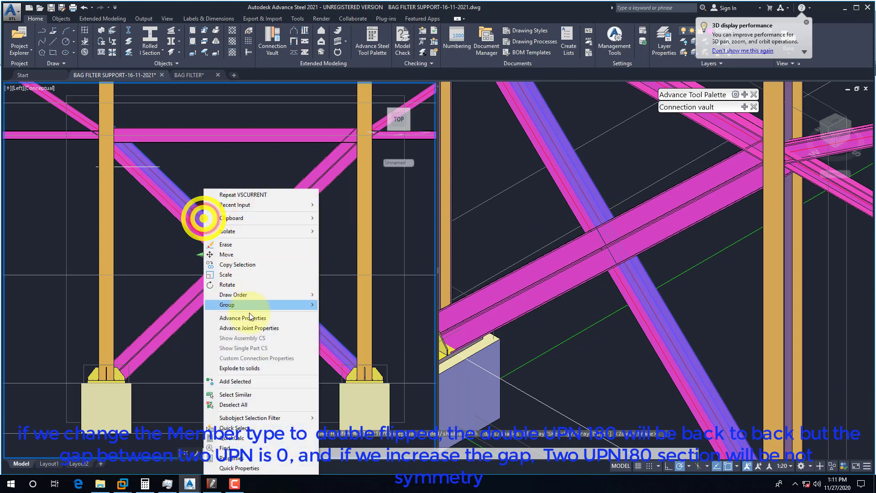
pyautogui.click(250, 317)
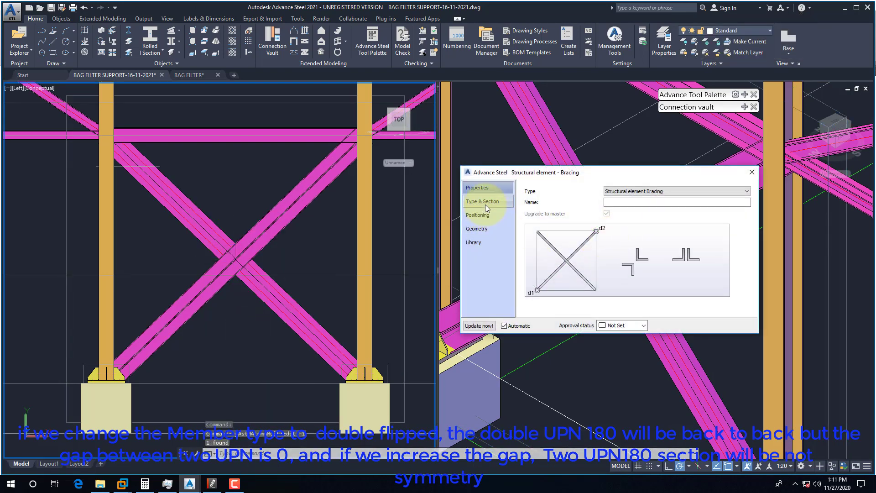
pyautogui.click(483, 202)
pyautogui.click(478, 214)
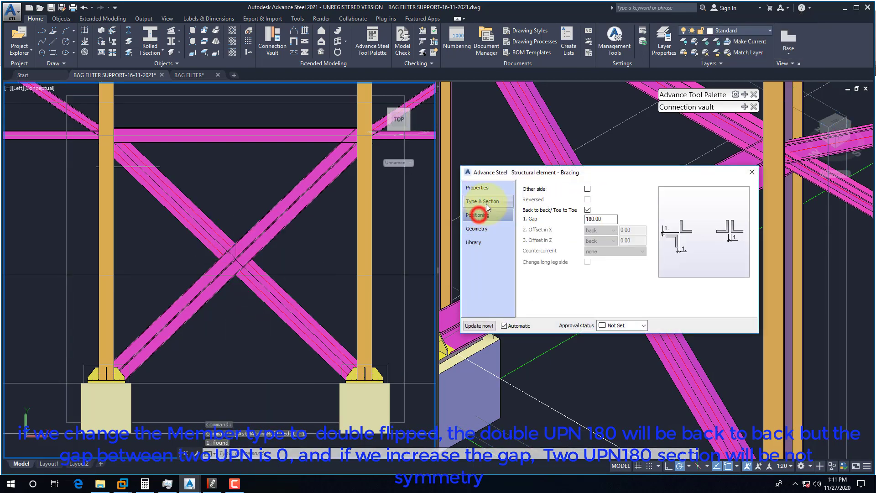
pyautogui.click(486, 204)
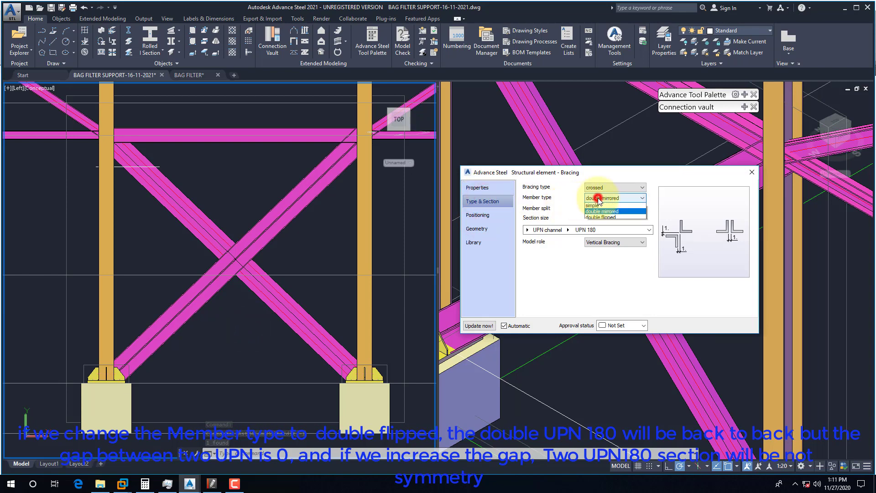
pyautogui.click(602, 218)
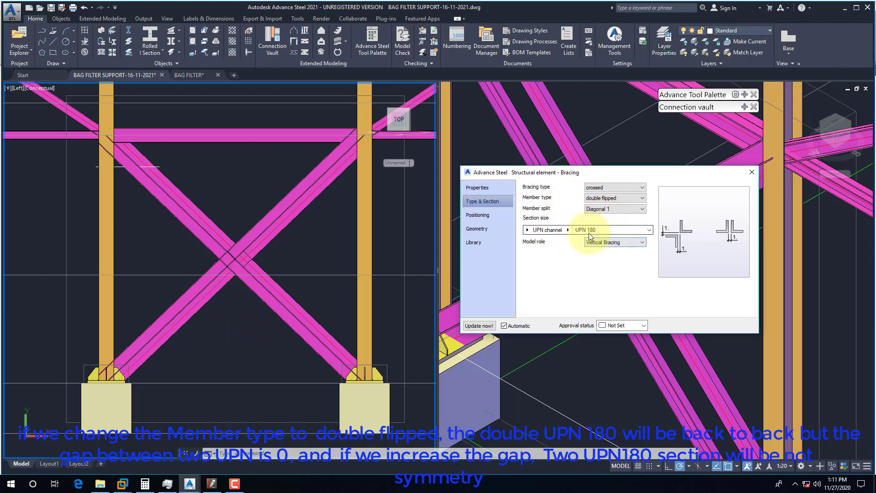
# Step: Review the bracing's positioning settings and compare them with the double flipped diagonals in both views
pyautogui.click(478, 215)
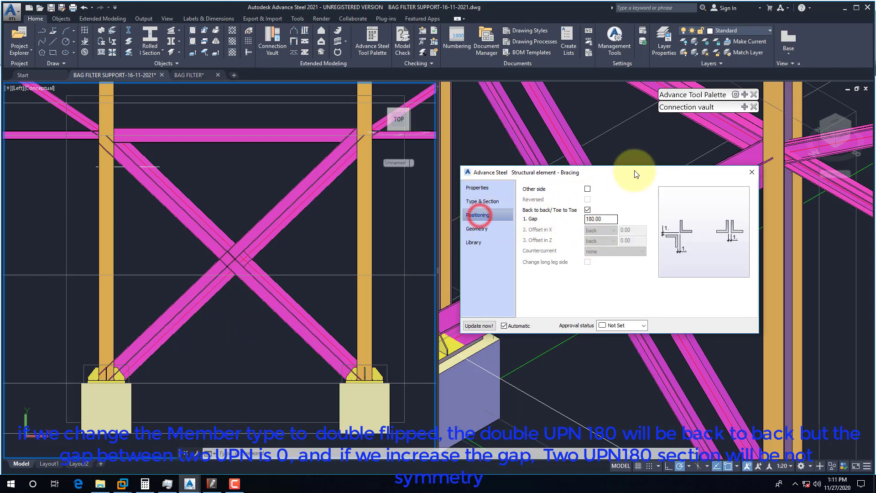
pyautogui.moveTo(636, 172); pyautogui.dragTo(313, 165)
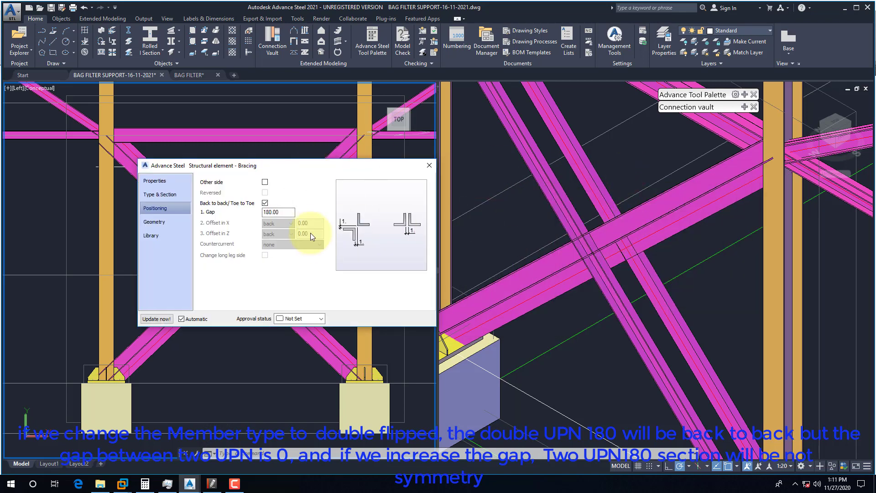
pyautogui.moveTo(274, 166); pyautogui.dragTo(417, 167)
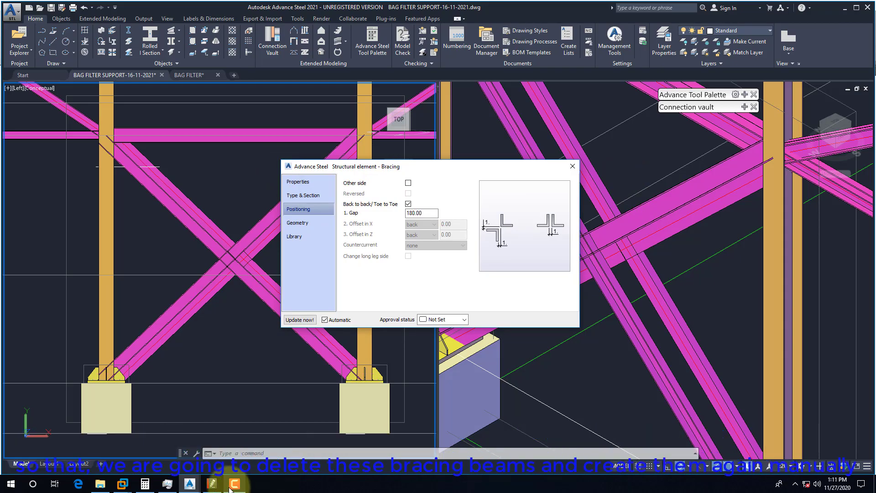
# Step: Switch to the drawing in PDF-XChange Editor and examine the UPN180 bracing in the elevation and Detail 5
pyautogui.click(211, 484)
pyautogui.moveTo(265, 354); pyautogui.dragTo(267, 343)
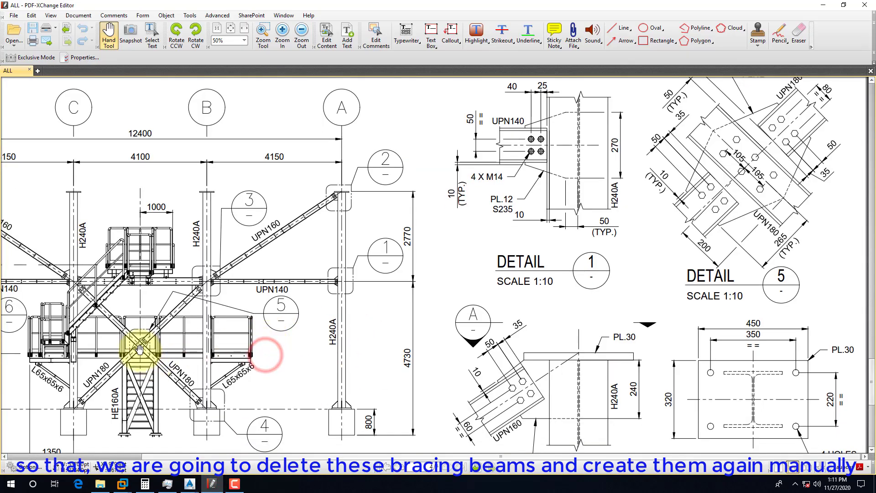
pyautogui.moveTo(139, 351); pyautogui.dragTo(240, 256)
pyautogui.moveTo(384, 219); pyautogui.dragTo(100, 325)
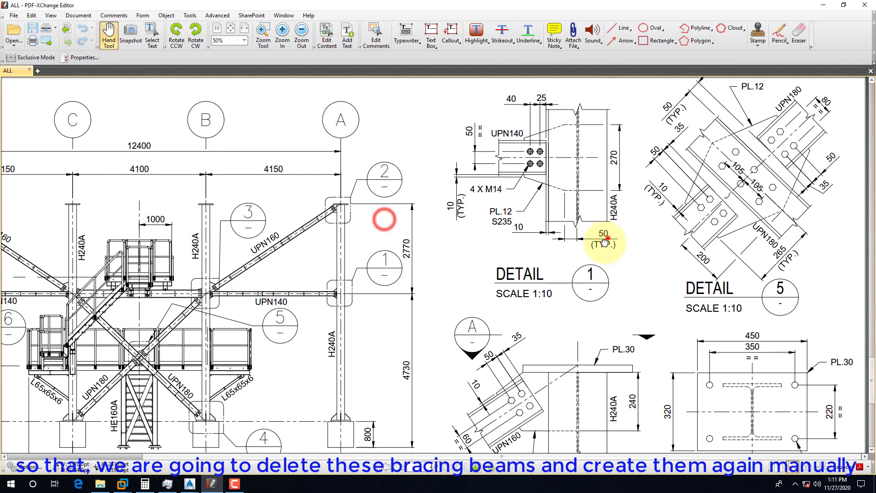
pyautogui.moveTo(608, 238); pyautogui.dragTo(548, 303)
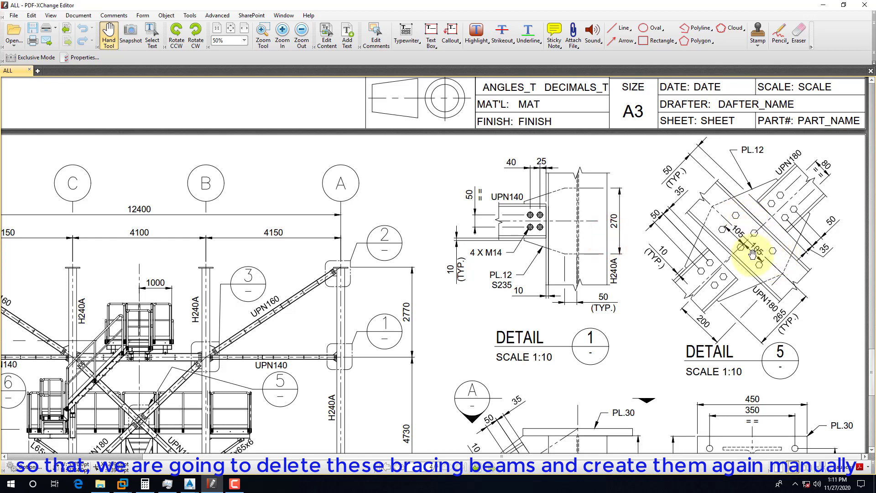
pyautogui.moveTo(189, 394); pyautogui.dragTo(190, 391)
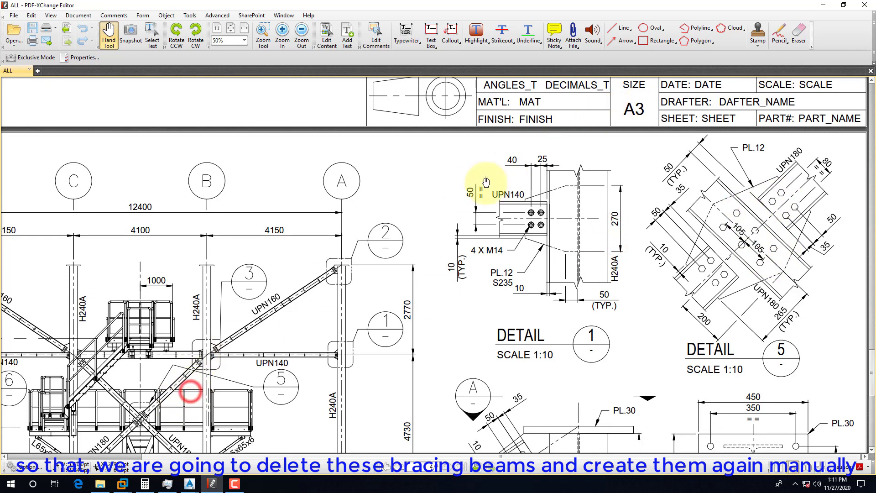
pyautogui.moveTo(187, 488)
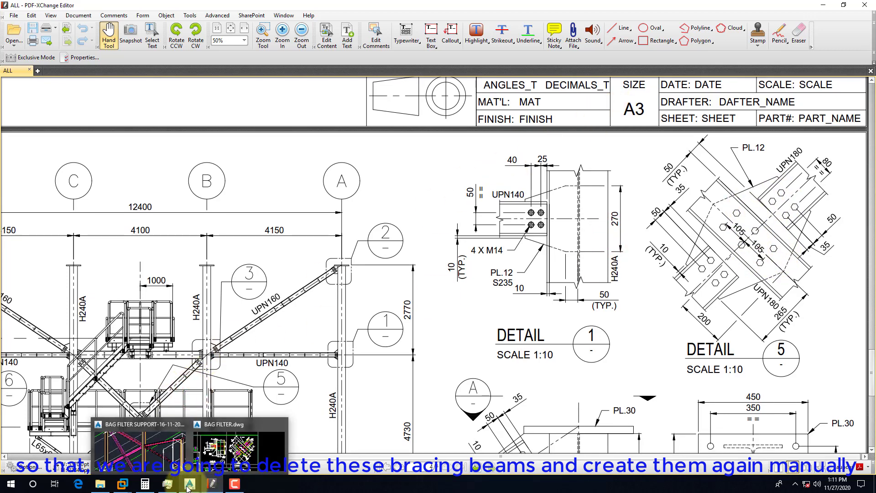
# Step: Switch back to the bag filter support model in Advance Steel, close the joint properties and delete the lower X-bracing
pyautogui.click(124, 451)
pyautogui.click(572, 167)
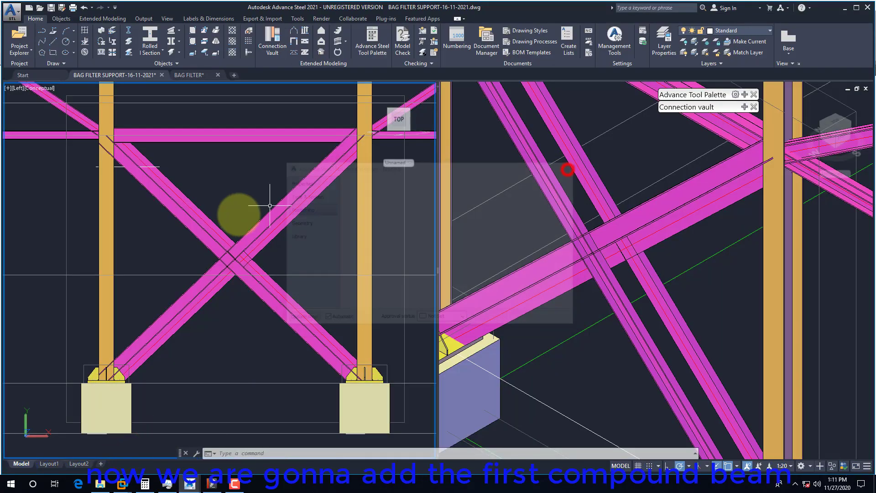
pyautogui.click(205, 230)
pyautogui.press('Delete')
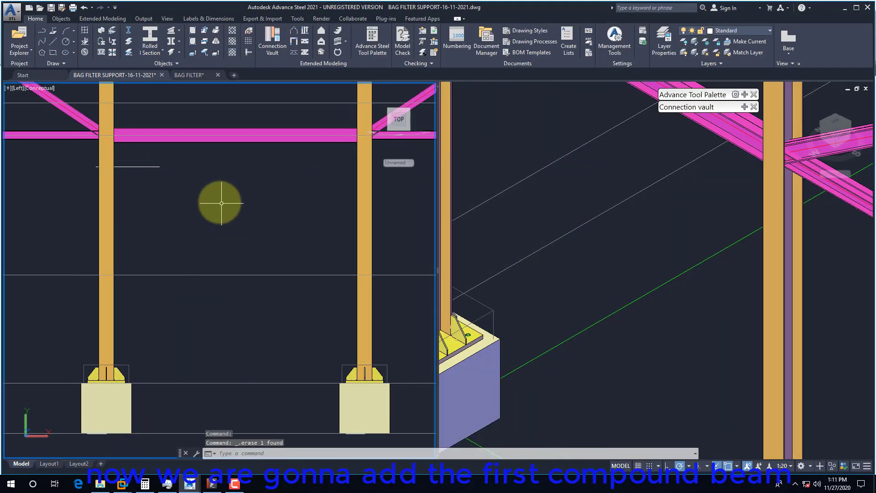
# Step: Show the Left view in 2D Wireframe and create a back-to-back double channel beam diagonally between the columns' upper and base nodes
pyautogui.click(49, 89)
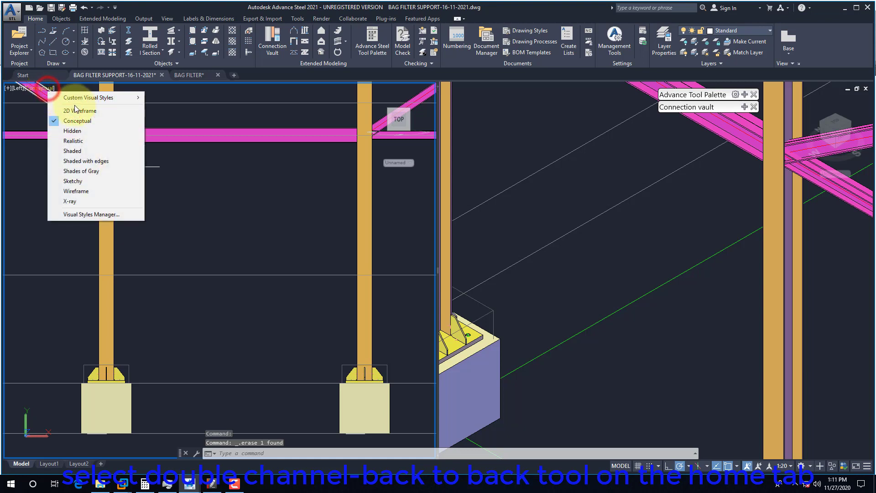
pyautogui.click(73, 110)
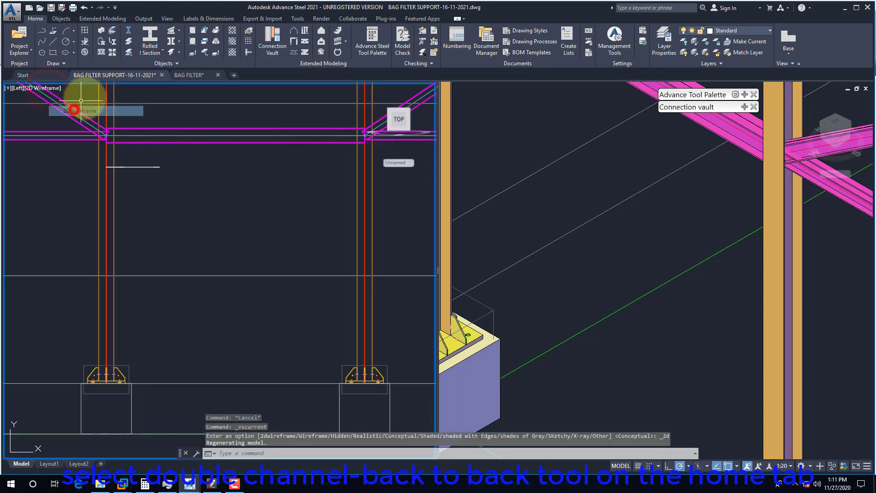
pyautogui.click(170, 43)
pyautogui.keyDown('shift'); pyautogui.rightClick(181, 166); pyautogui.keyUp('shift')
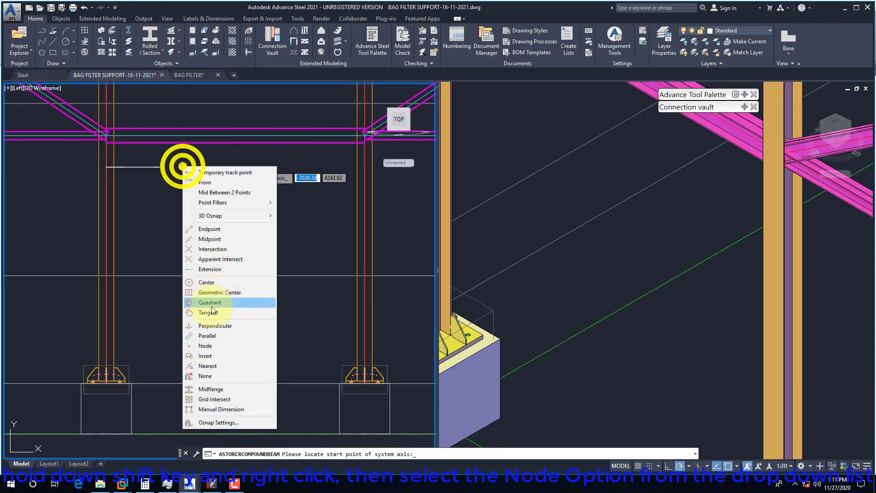
pyautogui.click(201, 348)
pyautogui.click(117, 141)
pyautogui.keyDown('shift'); pyautogui.rightClick(220, 227); pyautogui.keyUp('shift')
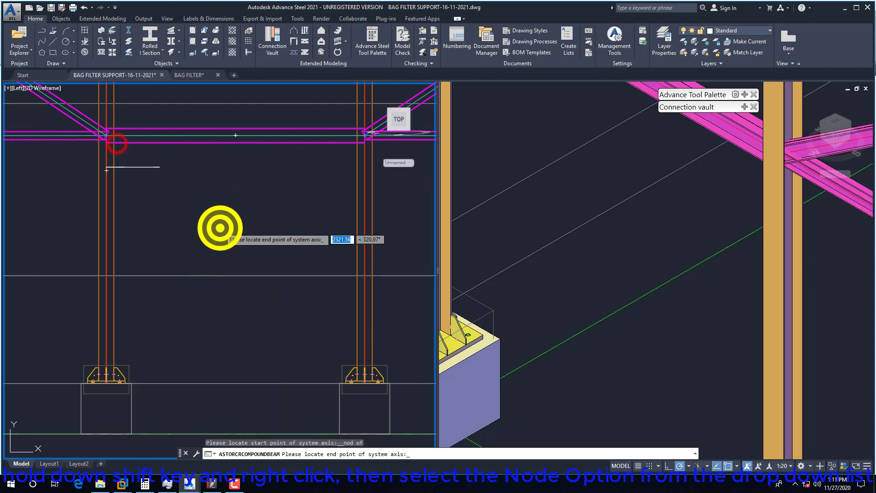
pyautogui.click(243, 392)
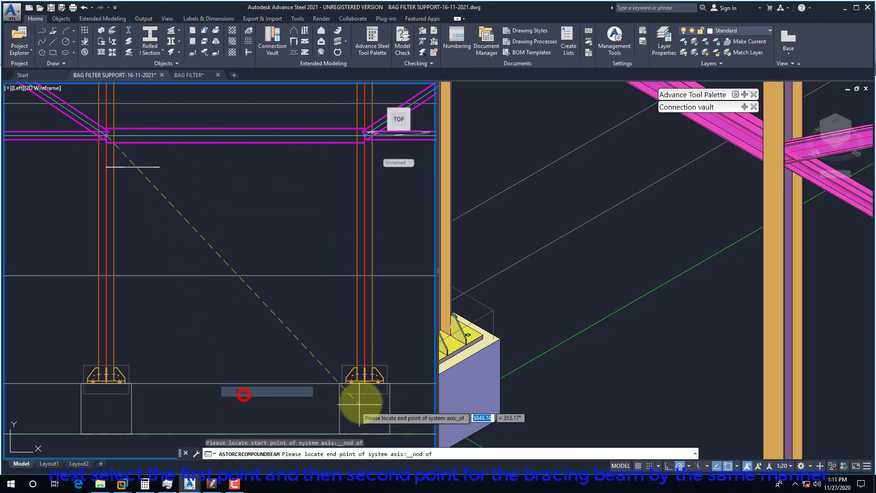
pyautogui.click(360, 385)
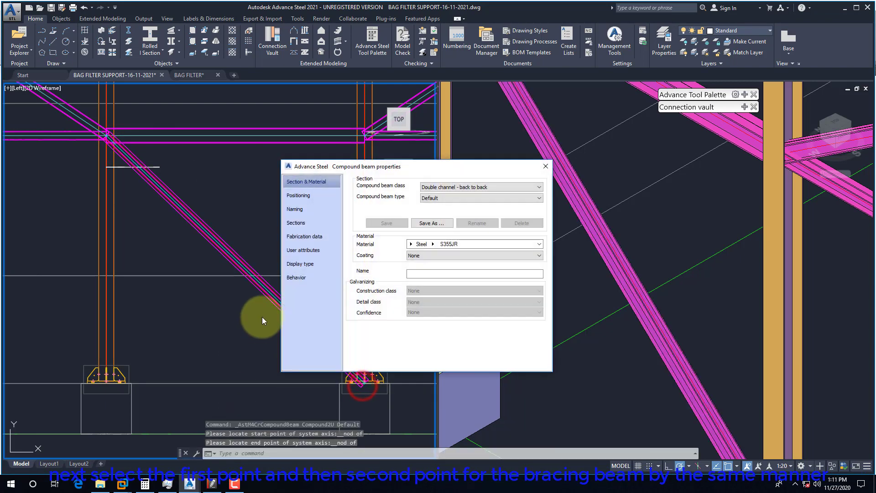
pyautogui.click(546, 168)
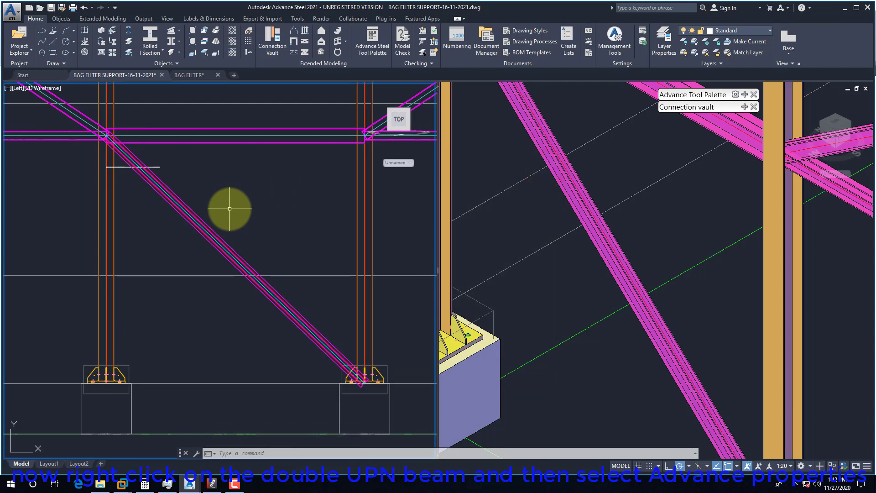
# Step: Open the new compound beam's properties and set its positioning to the centre offset with a 90° angle
pyautogui.click(164, 193)
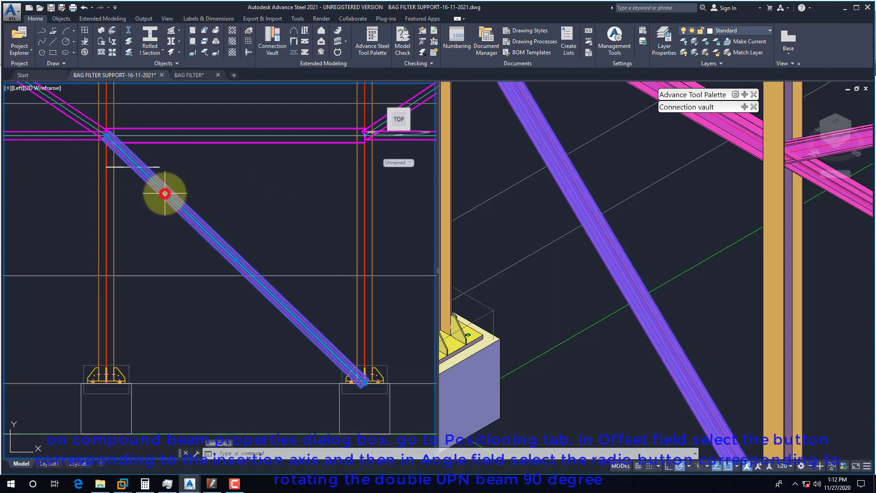
pyautogui.rightClick(165, 193)
pyautogui.click(221, 319)
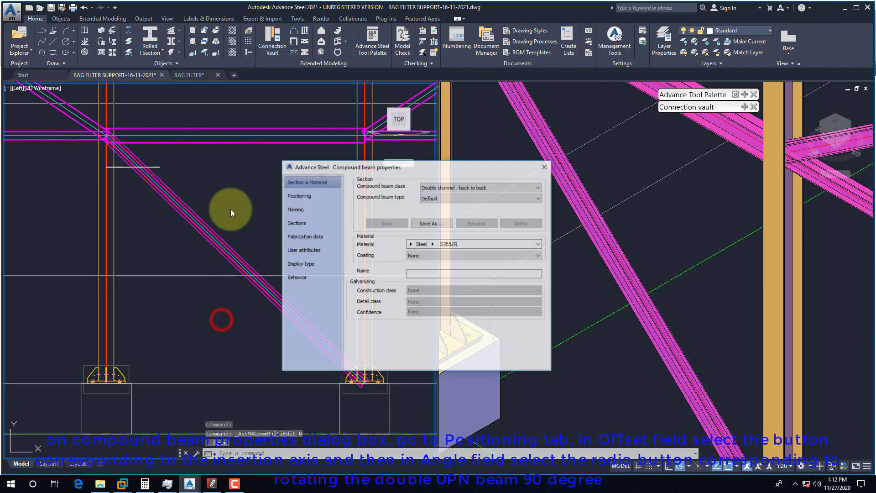
pyautogui.click(301, 196)
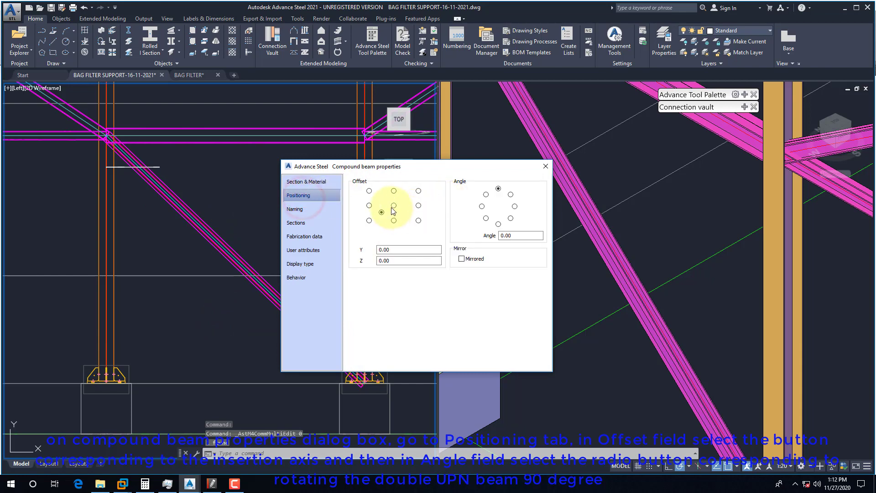
pyautogui.click(515, 206)
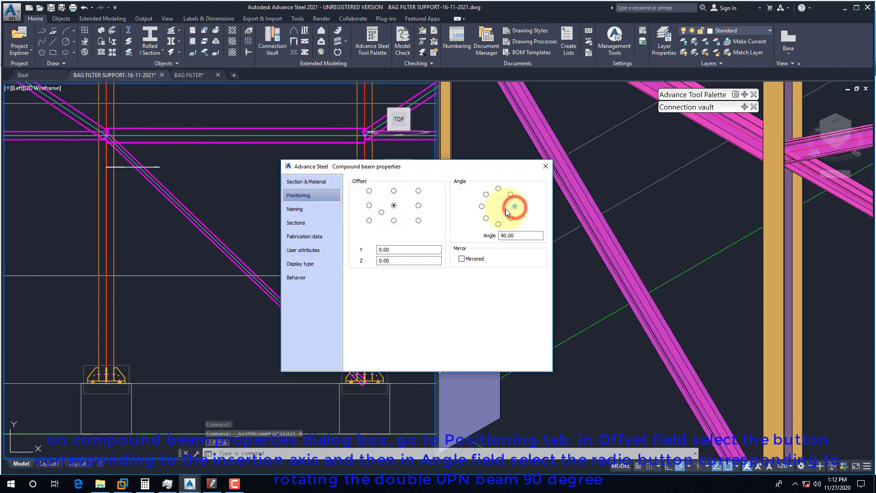
# Step: Set the section of beam index 1 in the compound beam to UPN channel, UPN 180
pyautogui.click(296, 209)
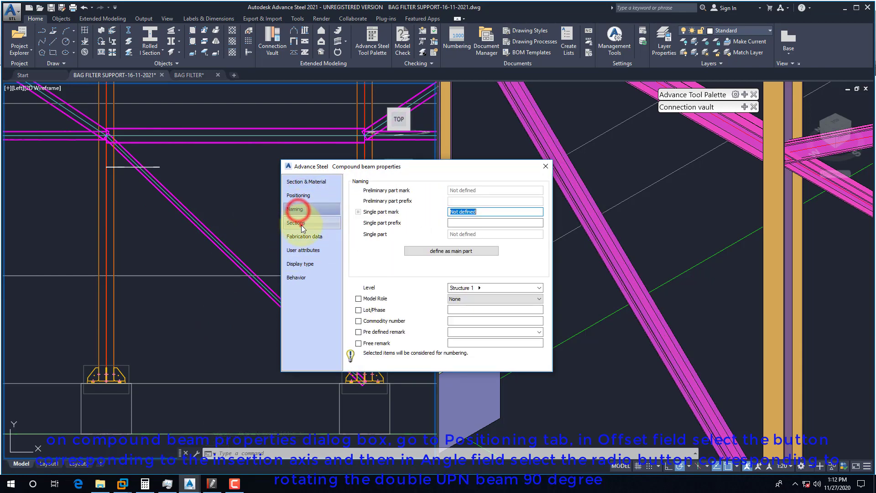
pyautogui.click(296, 223)
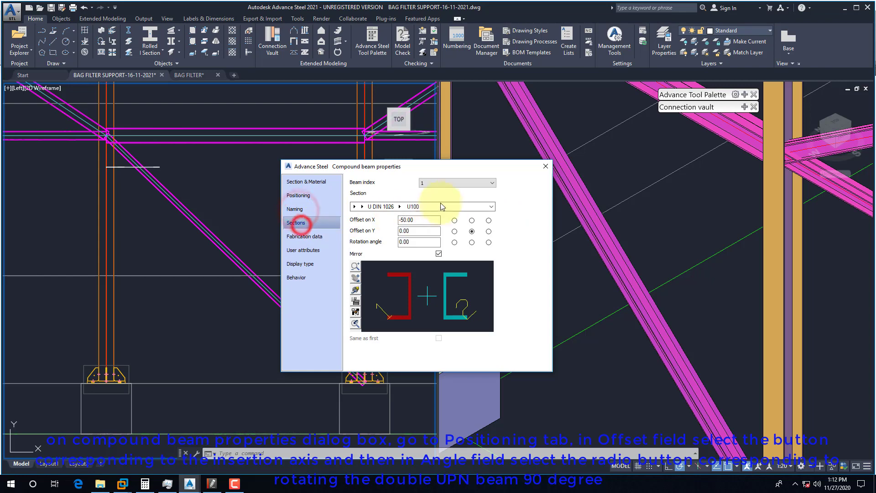
pyautogui.click(363, 207)
pyautogui.click(389, 248)
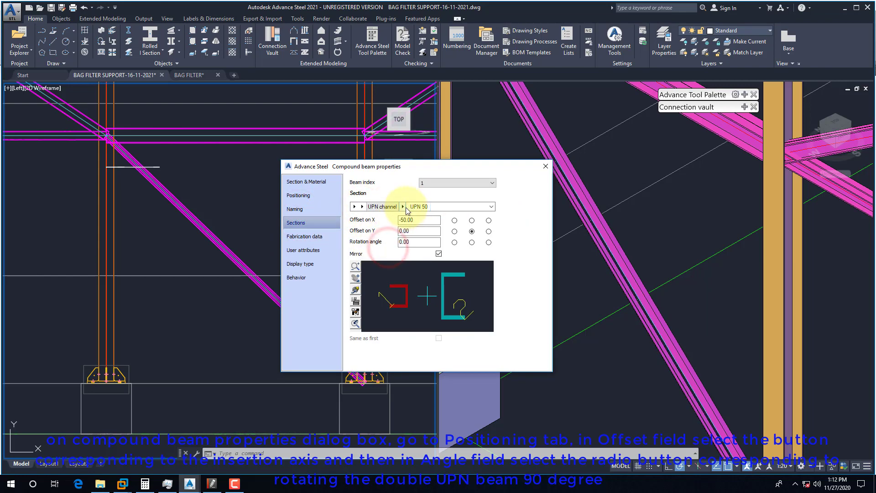
pyautogui.click(405, 208)
pyautogui.click(412, 302)
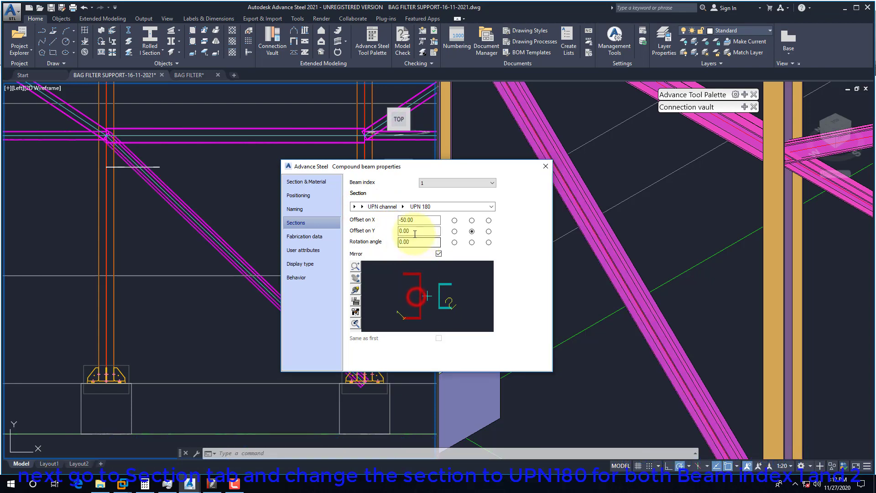
# Step: Set the section of beam index 2 to UPN 180 as well and close the compound beam properties
pyautogui.click(427, 183)
pyautogui.click(434, 193)
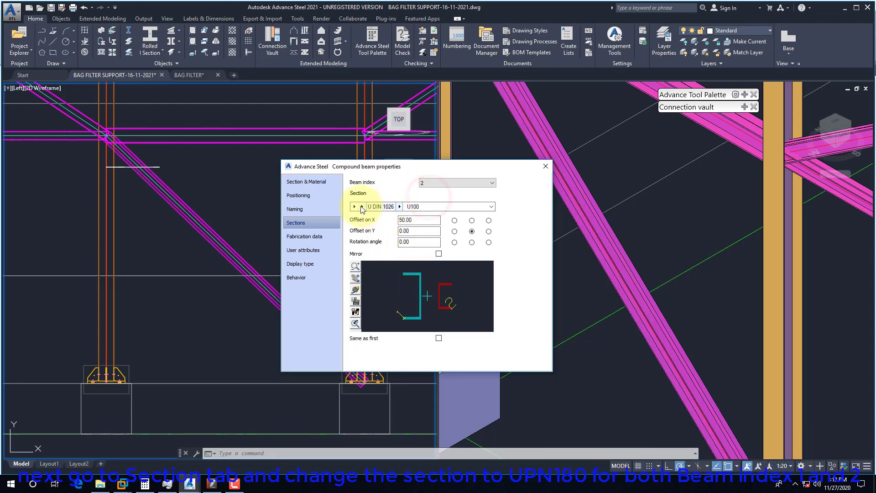
pyautogui.click(361, 208)
pyautogui.click(387, 248)
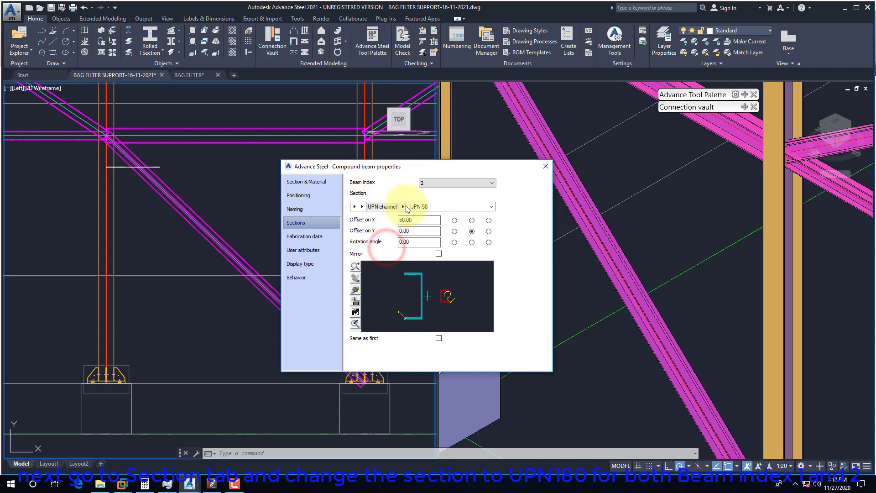
pyautogui.click(404, 207)
pyautogui.click(413, 302)
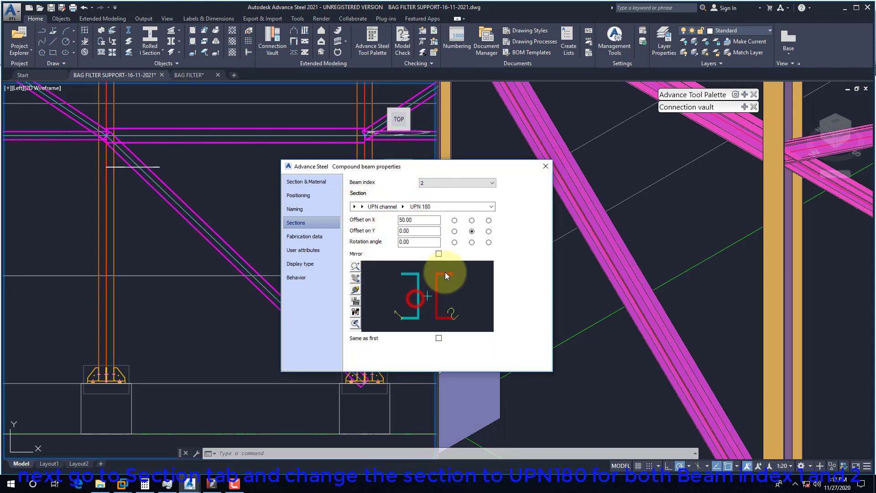
pyautogui.click(544, 168)
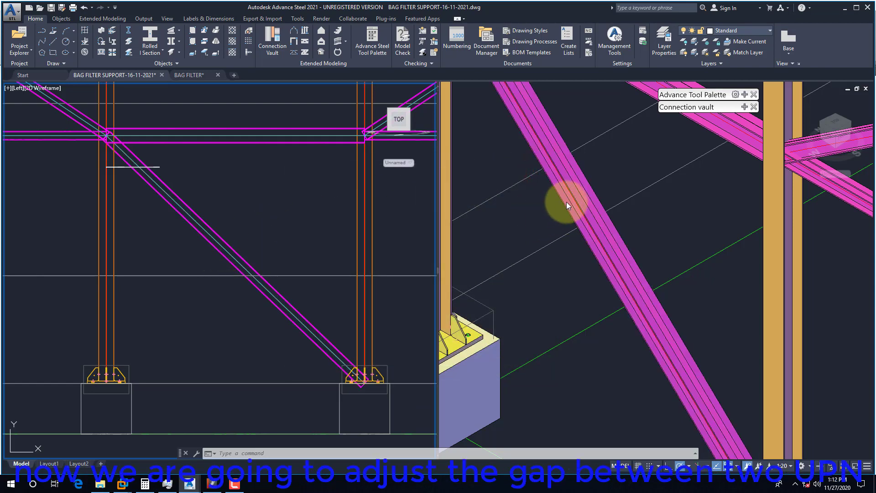
# Step: Isolate the double UPN diagonal by showing only the selected object in the quick views
pyautogui.click(524, 199)
pyautogui.scroll(-5, 593, 237)
pyautogui.scroll(-3, 602, 233)
pyautogui.scroll(5, 593, 220)
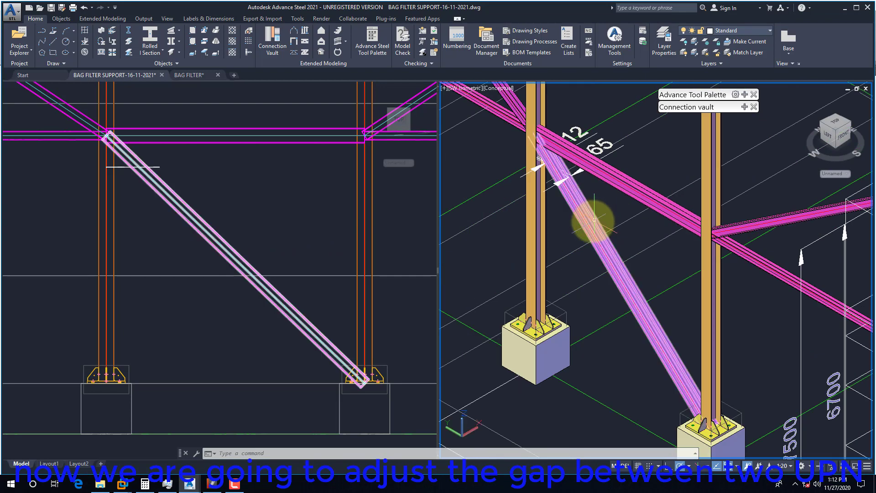
pyautogui.click(592, 220)
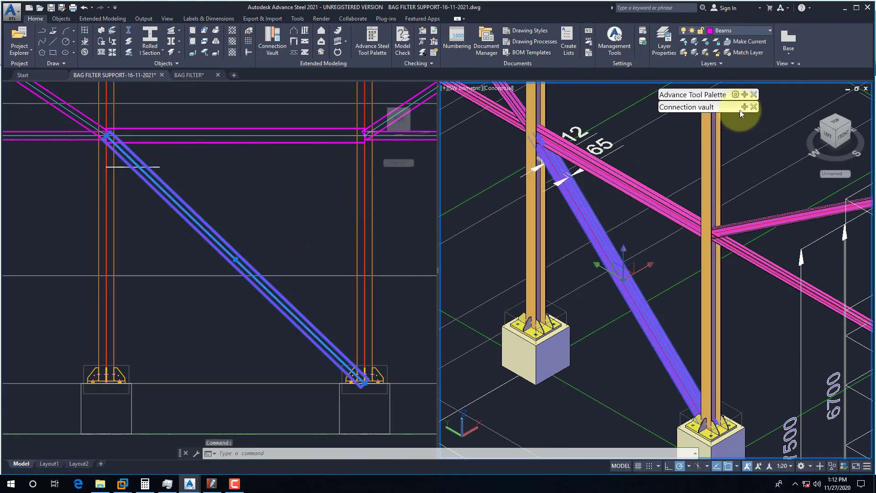
pyautogui.rightClick(583, 219)
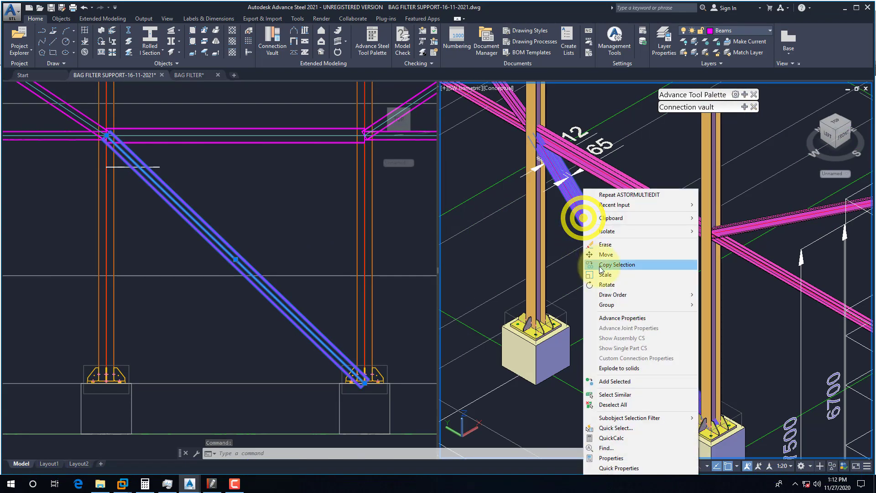
pyautogui.moveTo(652, 233)
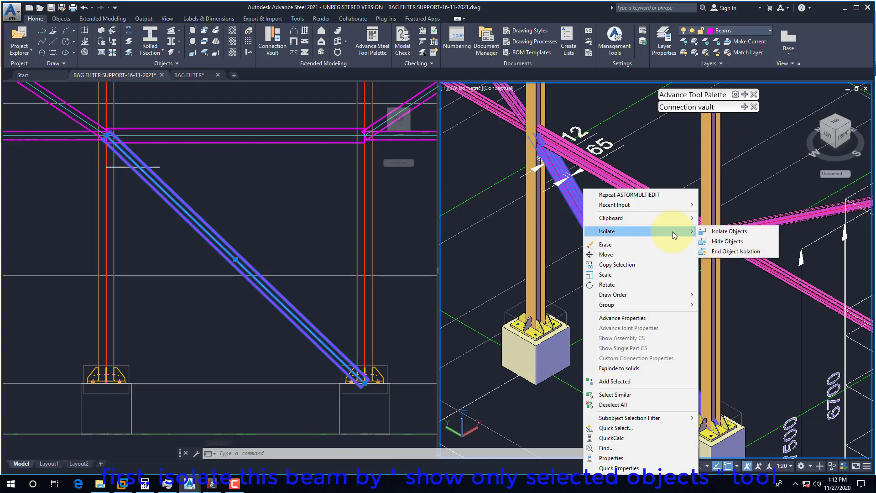
pyautogui.click(736, 95)
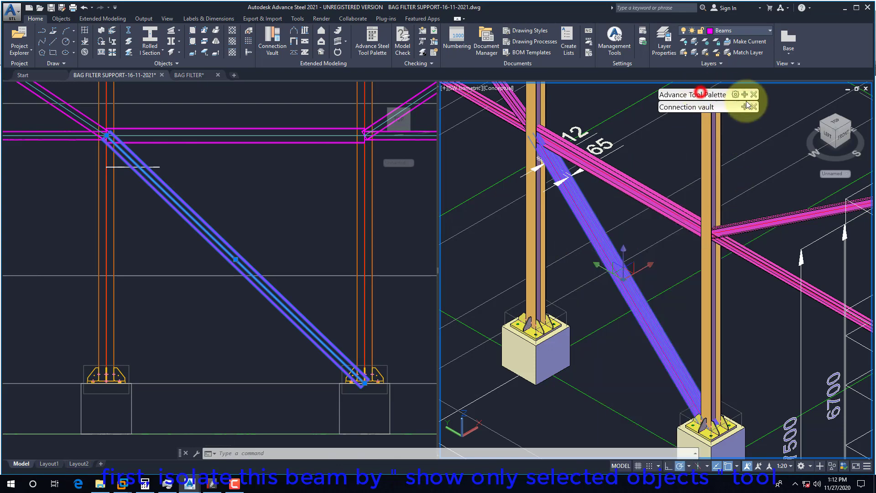
pyautogui.click(666, 223)
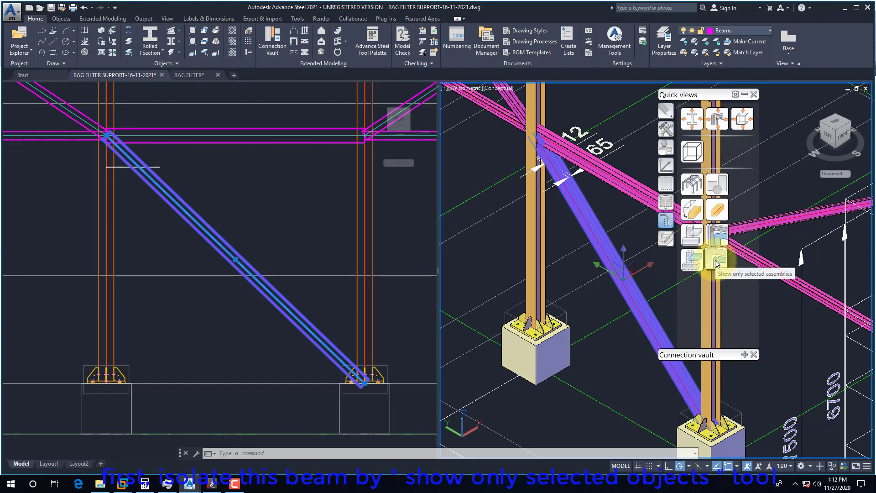
pyautogui.click(692, 259)
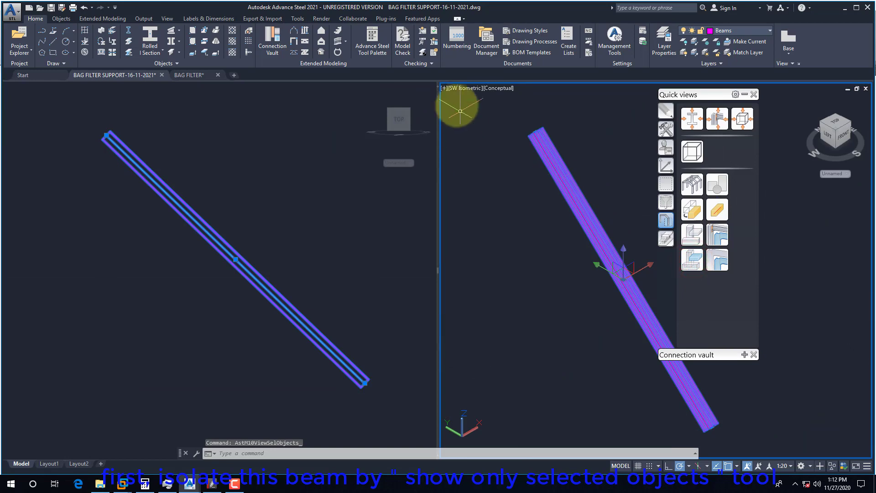
# Step: Change the SW Isometric viewport to the Top view and measure the gap between the two channels with DIST
pyautogui.click(461, 91)
pyautogui.click(490, 108)
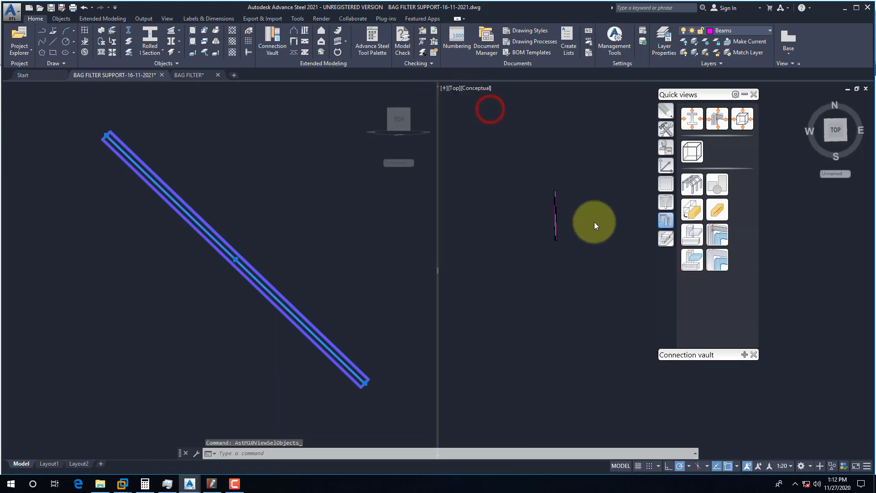
pyautogui.scroll(12, 561, 190)
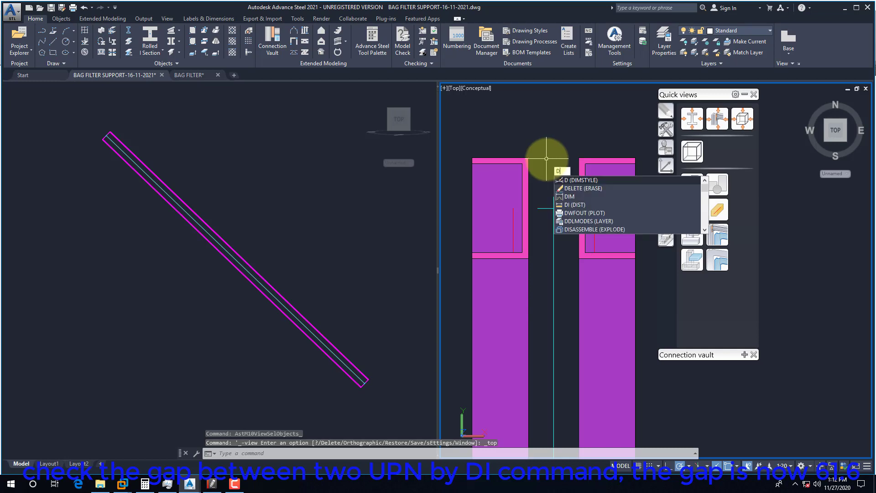
pyautogui.write('i')
pyautogui.press('Return')
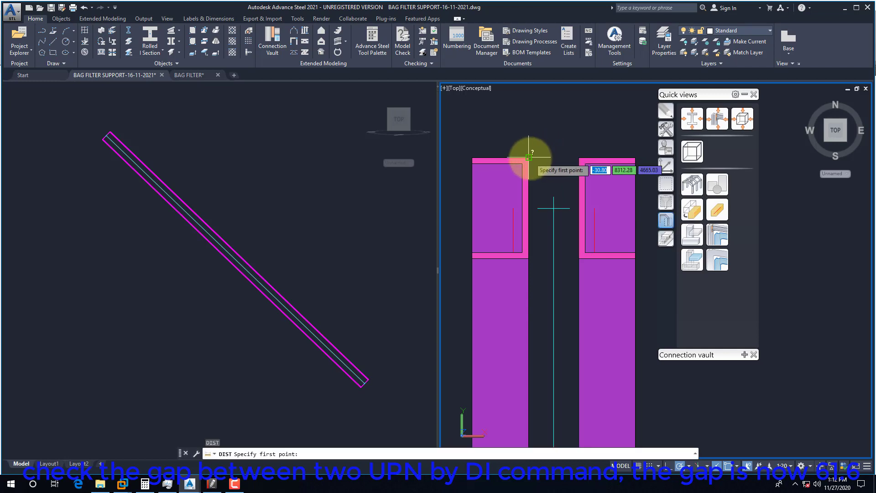
pyautogui.click(528, 158)
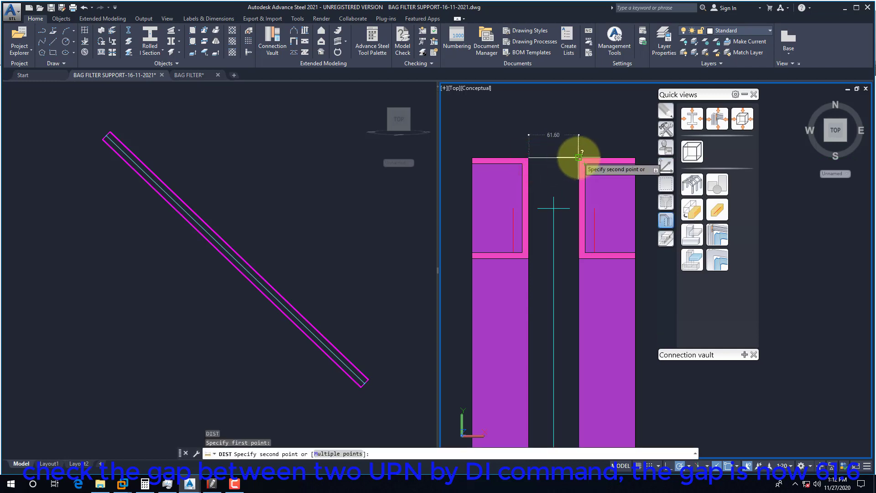
pyautogui.click(578, 157)
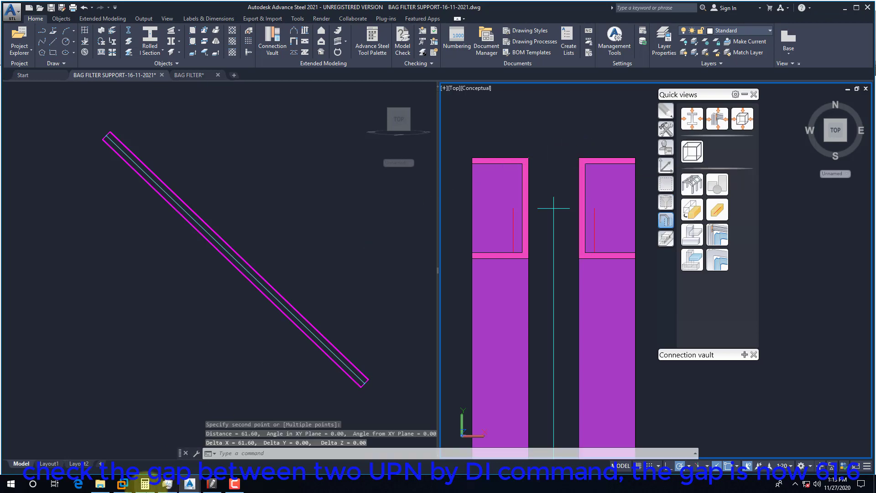
# Step: Switch to the Calculator and calculate half the difference between the 61.6 mm gap and the designed 12 mm gap
pyautogui.click(145, 483)
pyautogui.press('Escape')
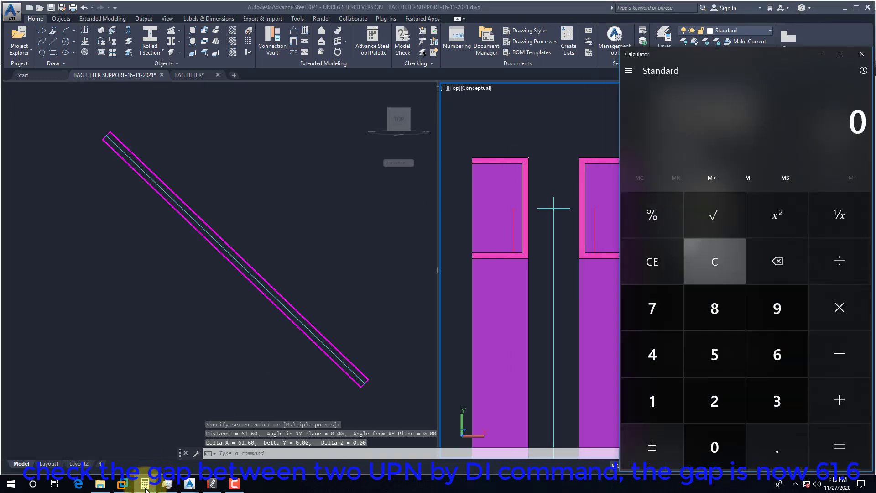
pyautogui.write('61.6')
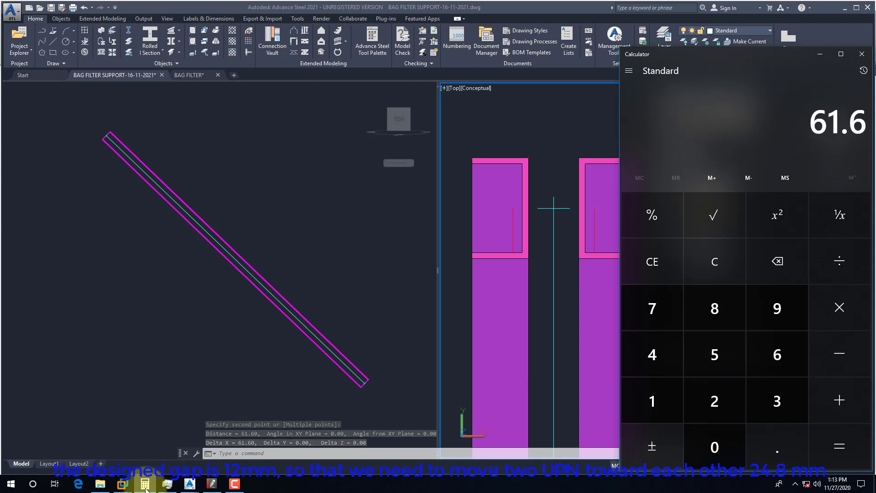
pyautogui.write('12')
pyautogui.press('Return')
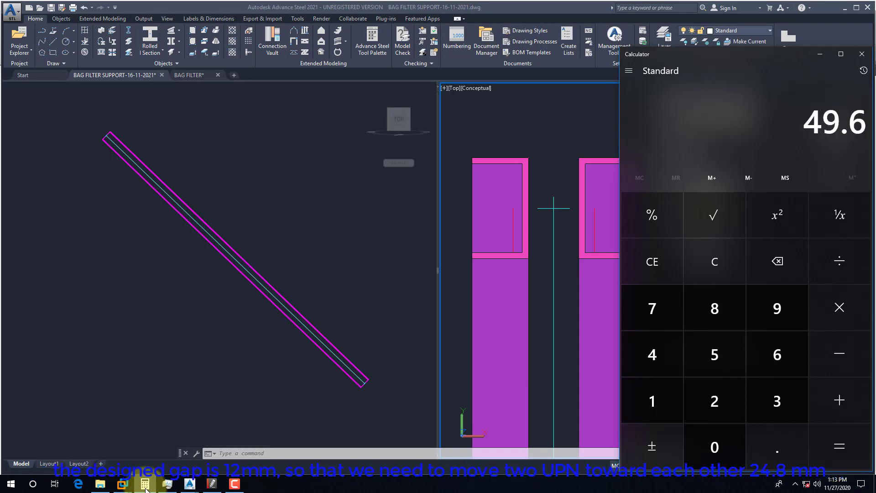
pyautogui.write('/2')
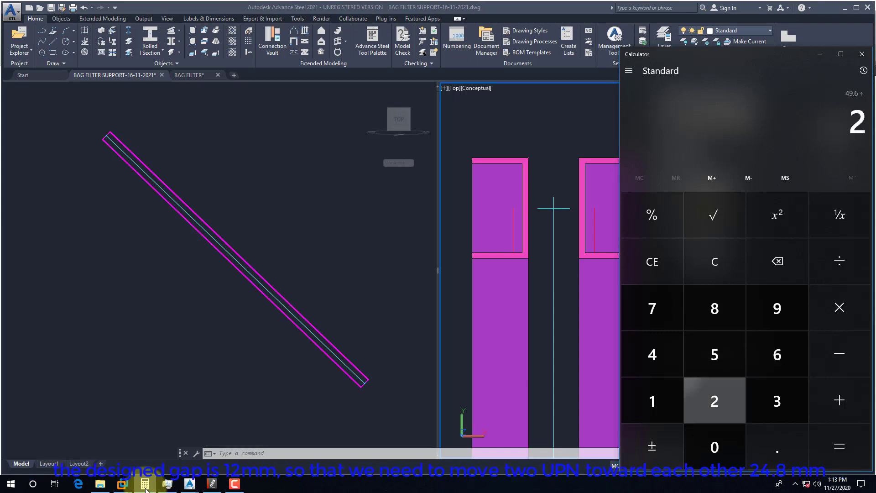
pyautogui.press('Return')
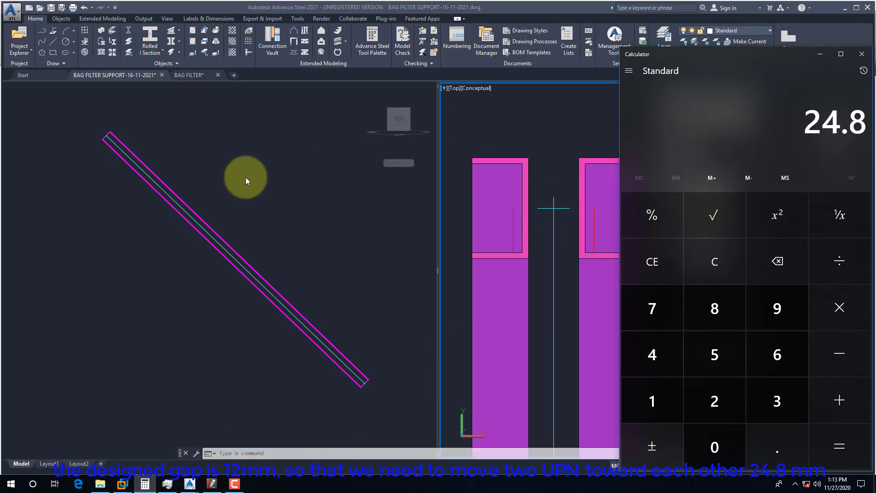
# Step: Open the section settings of the double UPN diagonal and calculate its new X offset in the Calculator as 24.8 − 50
pyautogui.click(221, 185)
pyautogui.click(210, 228)
pyautogui.rightClick(210, 229)
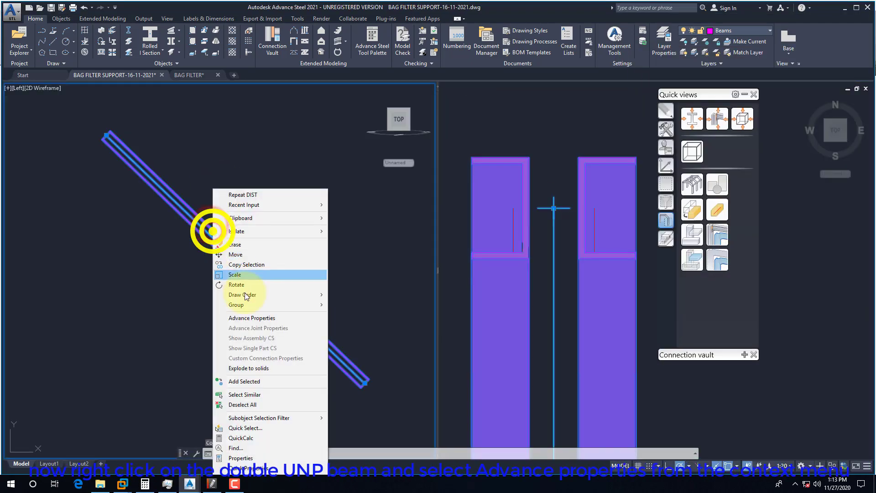
pyautogui.click(254, 318)
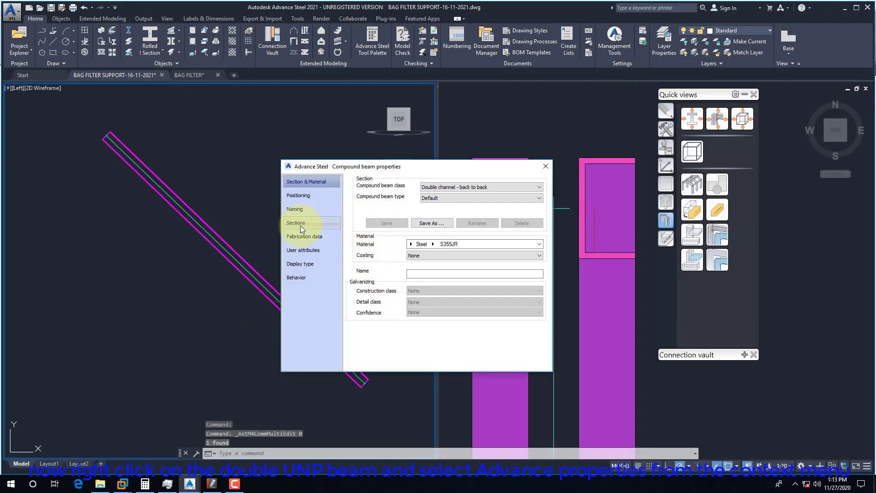
pyautogui.click(297, 223)
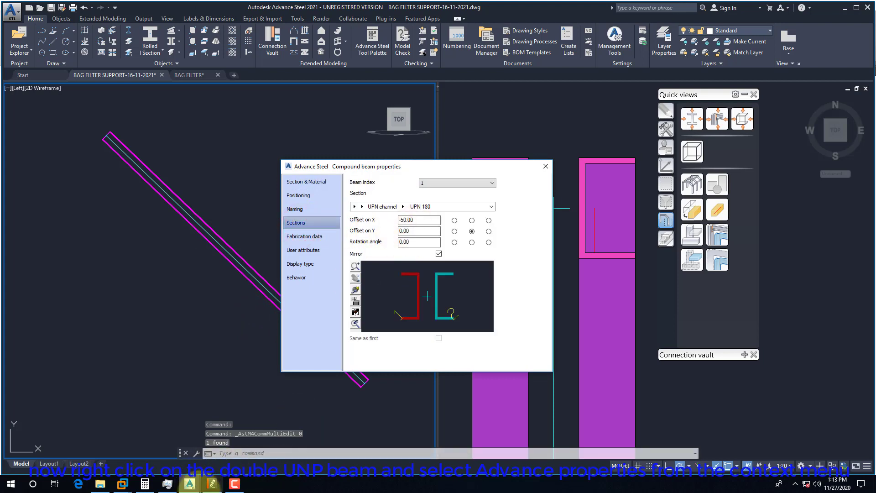
pyautogui.click(144, 484)
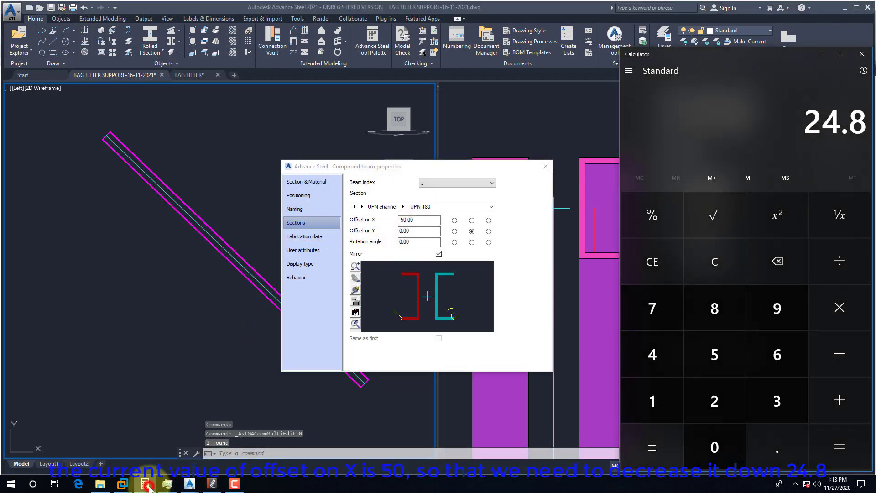
pyautogui.click(714, 141)
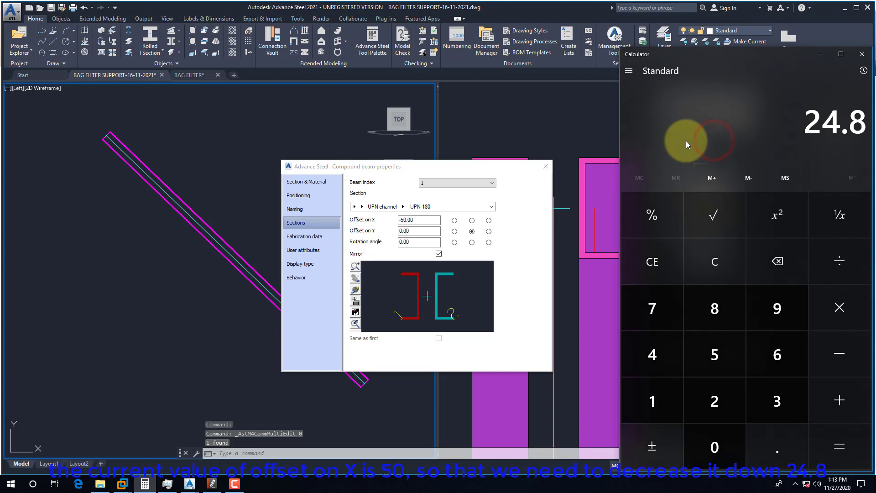
pyautogui.write('-50')
pyautogui.press('Return')
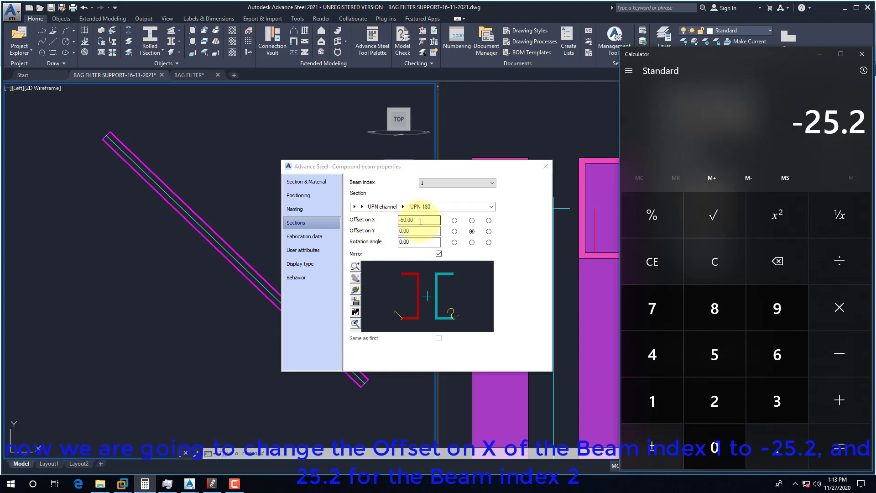
# Step: Set Offset on X to -25.2 for beam index 1 and 25.2 for beam index 2, and close the compound beam properties
pyautogui.moveTo(422, 221); pyautogui.dragTo(386, 220)
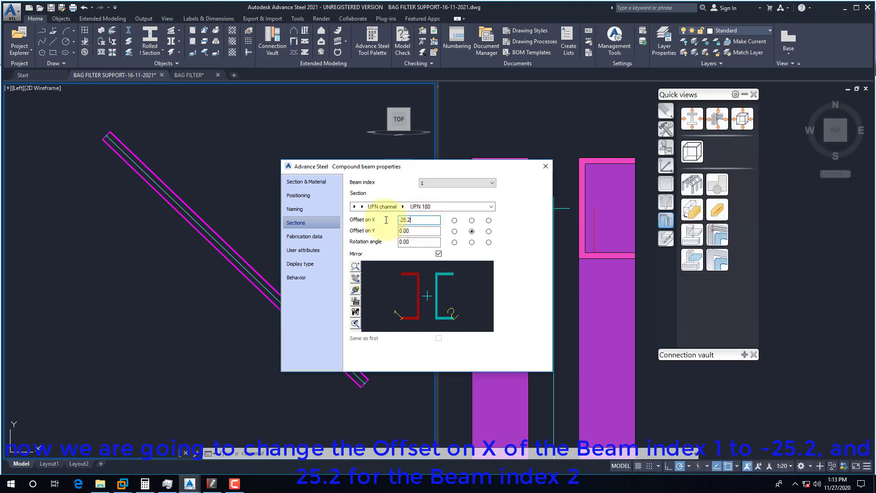
pyautogui.write('-25.2')
pyautogui.press('Return')
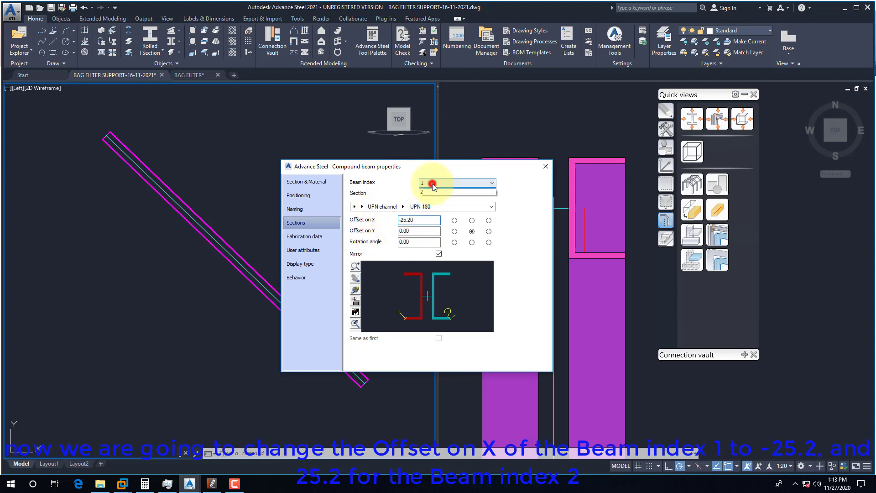
pyautogui.click(428, 191)
pyautogui.moveTo(416, 221); pyautogui.dragTo(374, 223)
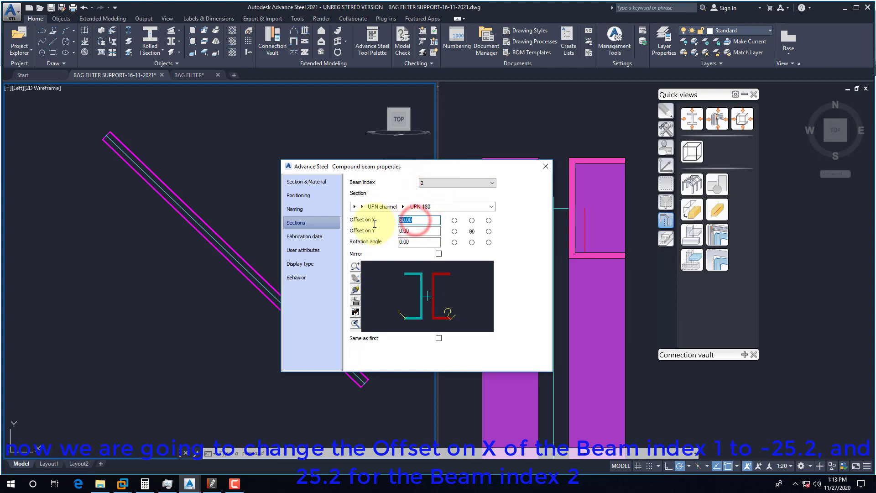
pyautogui.press('Return')
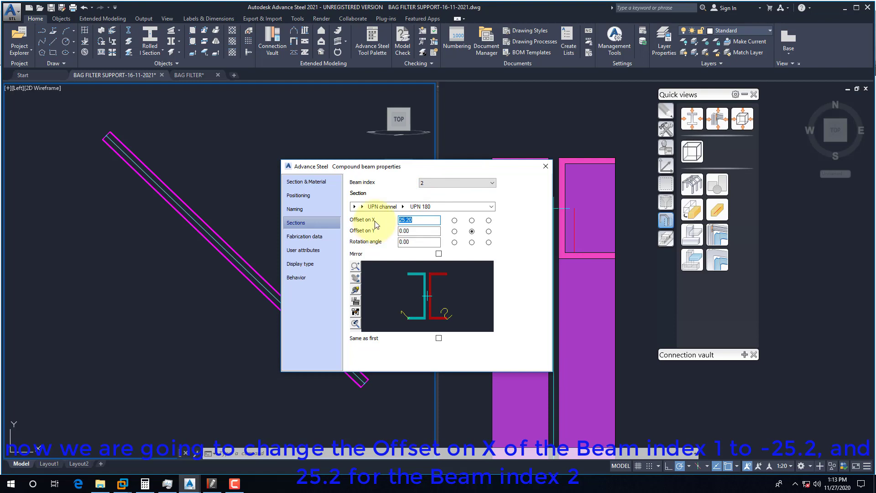
pyautogui.click(544, 168)
# Step: Measure the gap between the two channels in the Top viewport with DIST
pyautogui.click(546, 129)
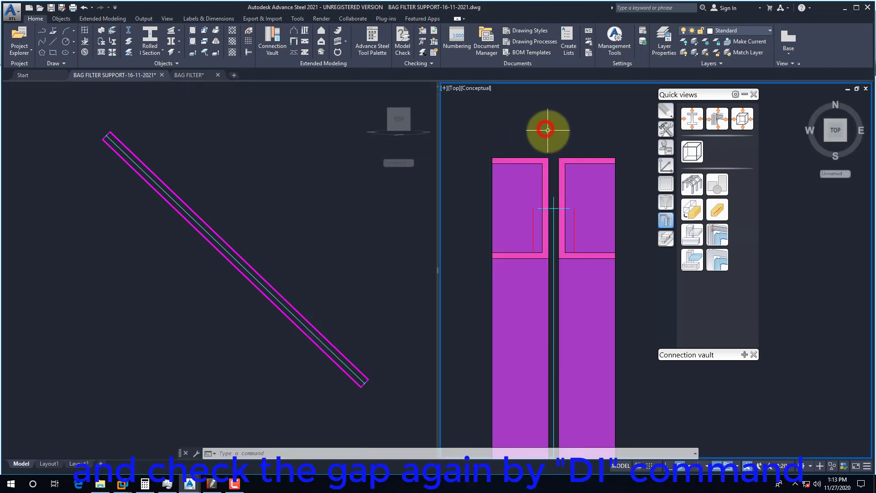
pyautogui.write('d poi')
pyautogui.press('Return')
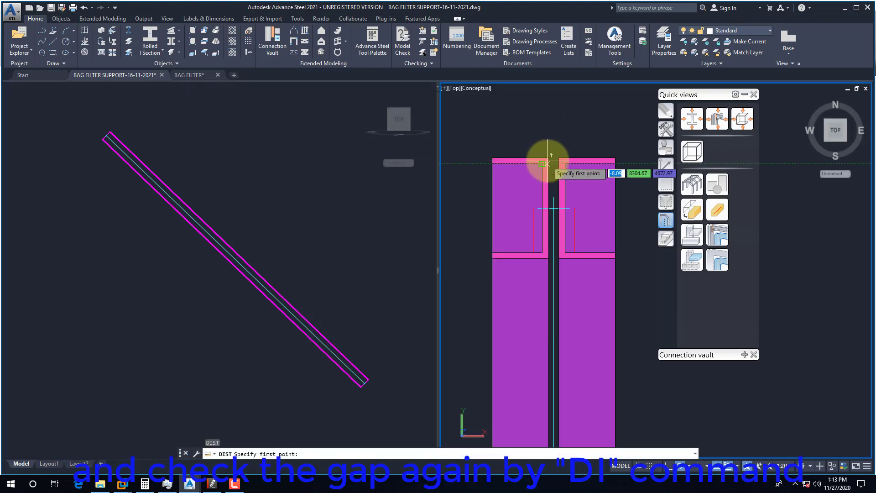
pyautogui.click(549, 158)
pyautogui.click(559, 158)
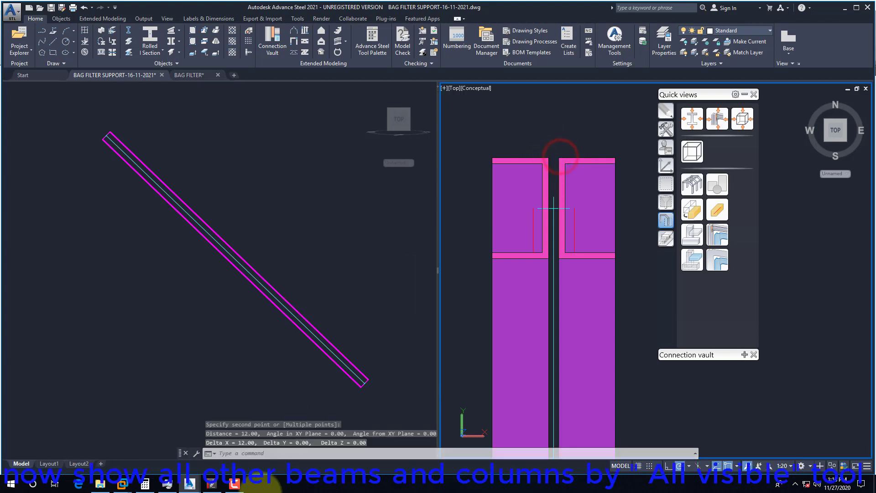
# Step: Make all hidden beams and columns of the model visible again and show the surrounding column bases in the Top viewport
pyautogui.click(692, 184)
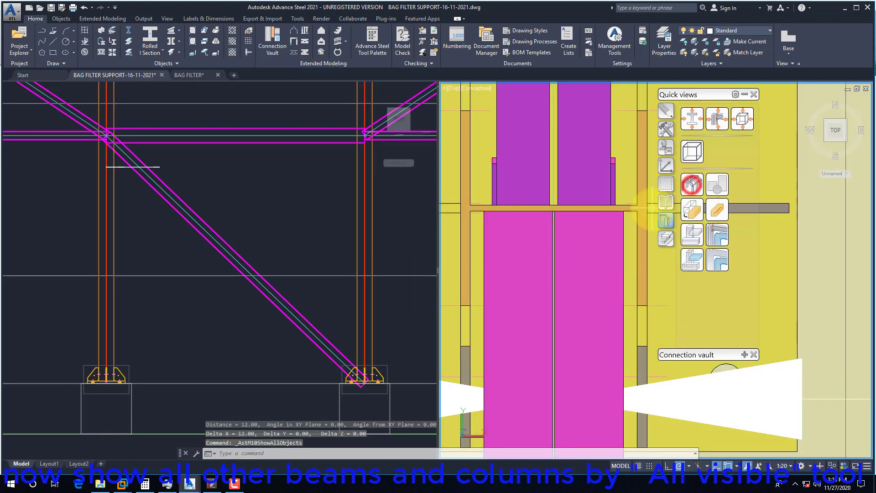
pyautogui.click(263, 221)
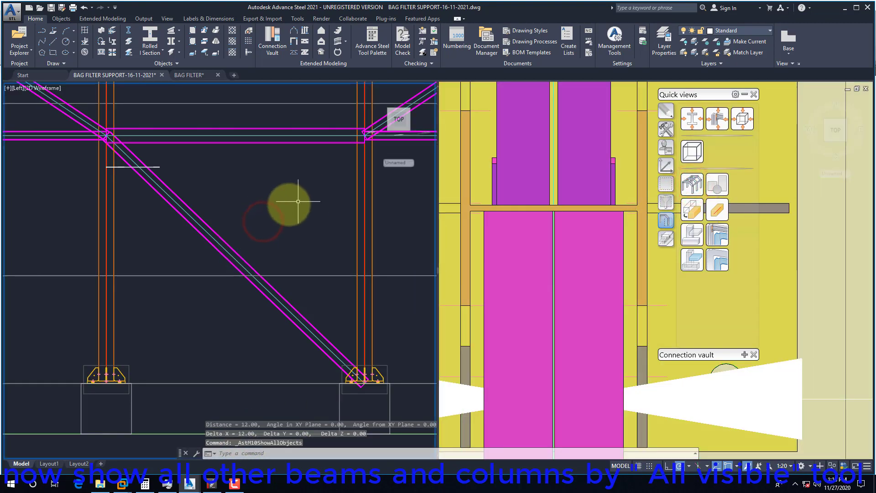
pyautogui.click(541, 248)
pyautogui.scroll(-6, 541, 248)
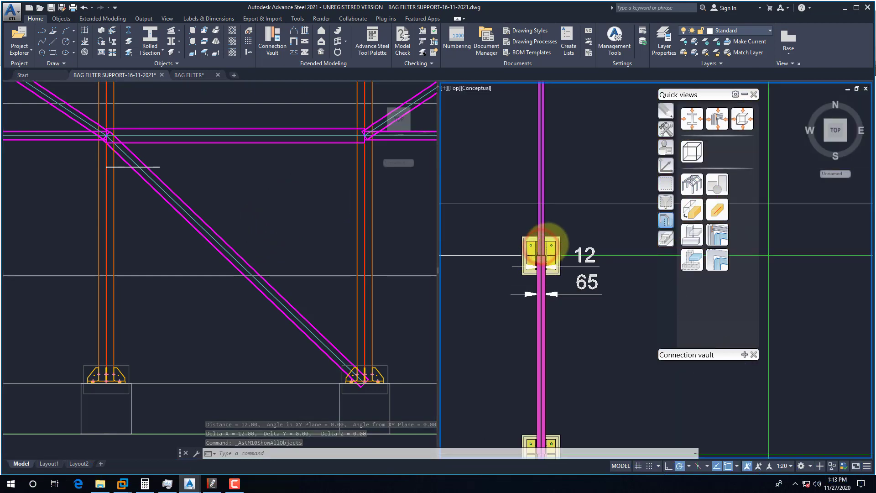
pyautogui.scroll(2, 540, 254)
# Step: Create a back-to-back double channel beam between nodes, from the right column's upper beam joint to the left column's base, crossing the first diagonal
pyautogui.click(271, 213)
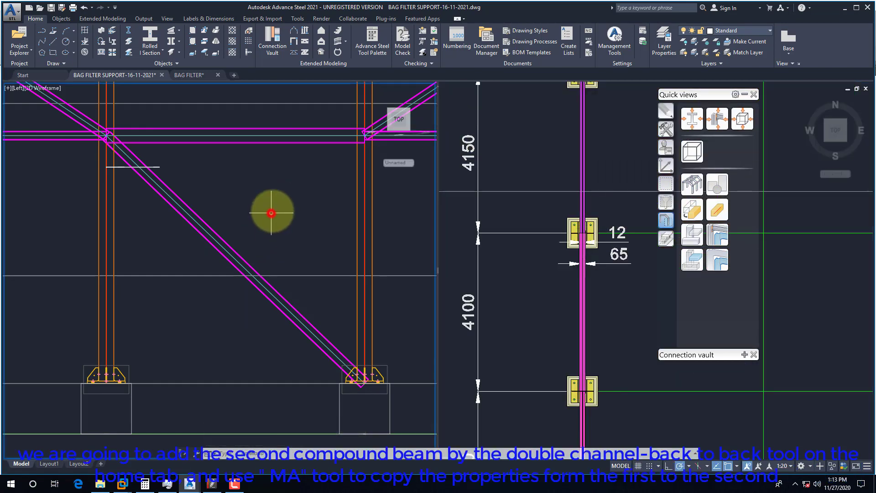
pyautogui.click(170, 46)
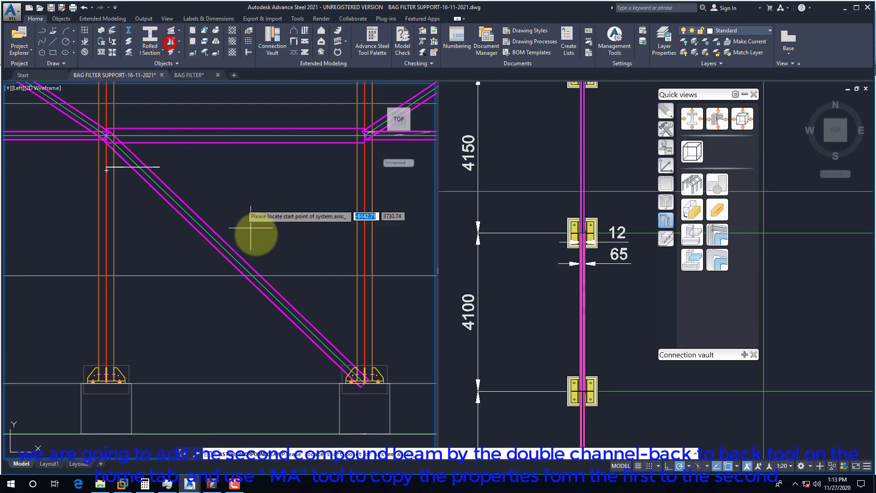
pyautogui.keyDown('shift'); pyautogui.rightClick(269, 188); pyautogui.keyUp('shift')
pyautogui.click(289, 369)
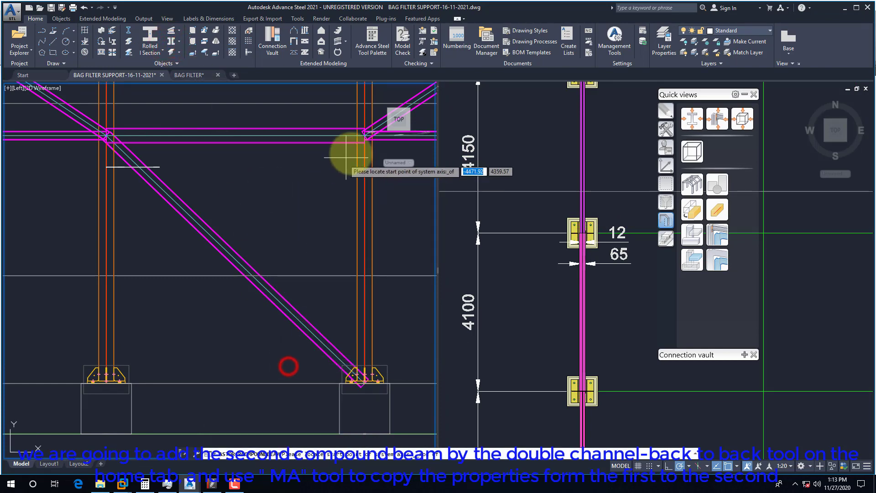
pyautogui.click(358, 142)
pyautogui.keyDown('shift'); pyautogui.rightClick(286, 204); pyautogui.keyUp('shift')
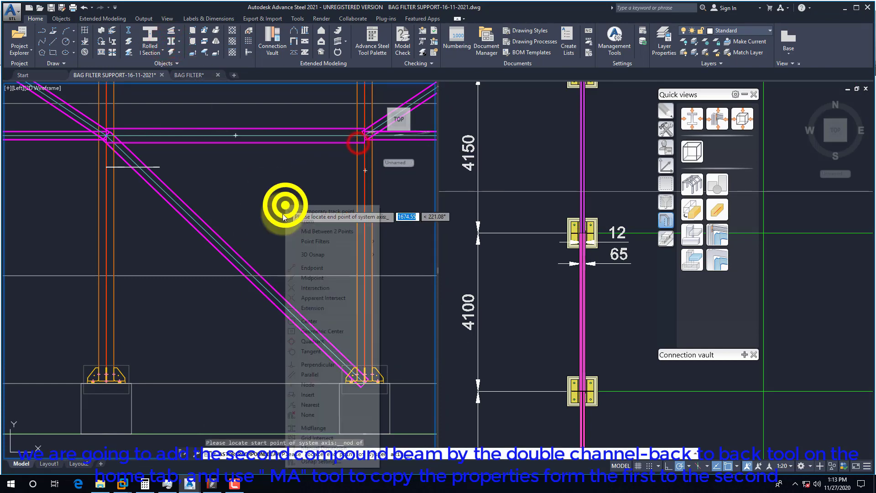
pyautogui.click(309, 386)
pyautogui.click(108, 386)
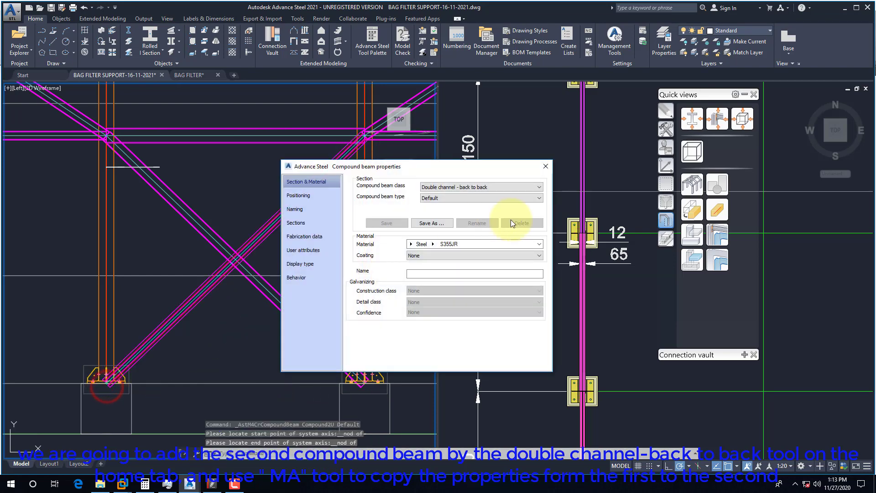
pyautogui.click(546, 166)
# Step: Copy the properties of the first double UPN diagonal to the new crossing diagonal with MATCHPROP
pyautogui.write('m')
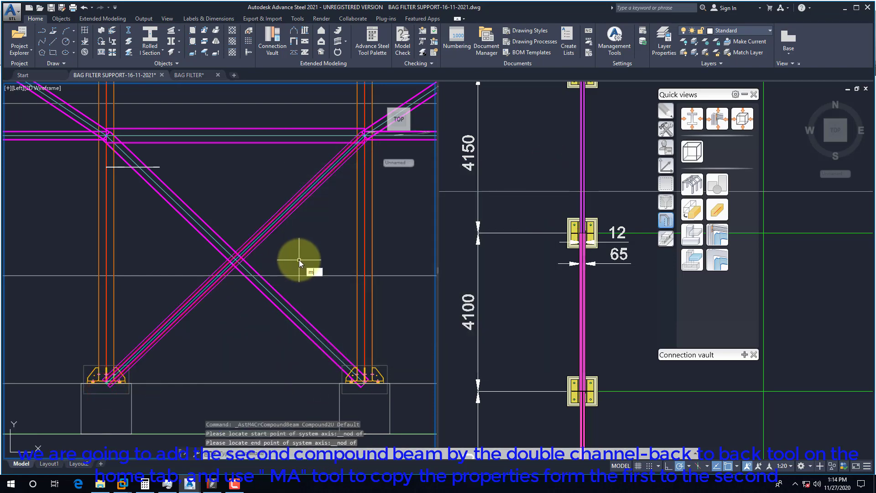
pyautogui.write('a')
pyautogui.press('Return')
pyautogui.click(210, 242)
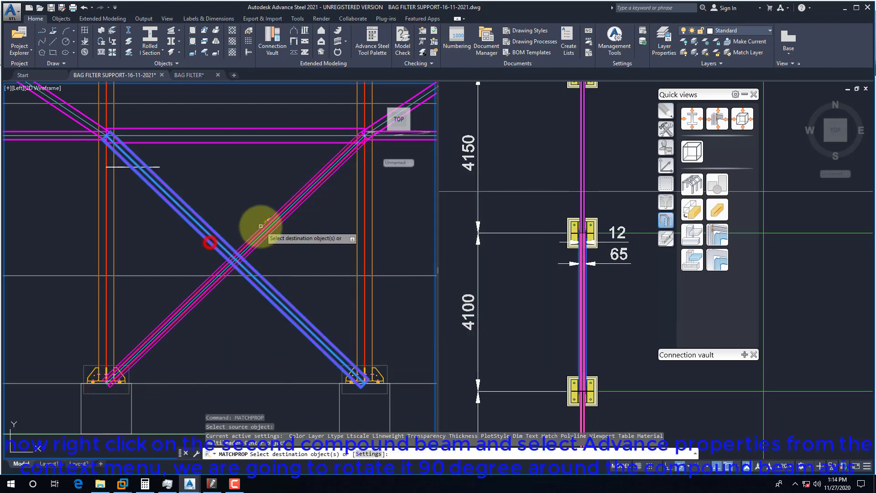
pyautogui.click(260, 227)
pyautogui.press('Return')
# Step: Rotate the second compound beam 90 degrees about its axis in its positioning properties and close the dialog
pyautogui.click(260, 241)
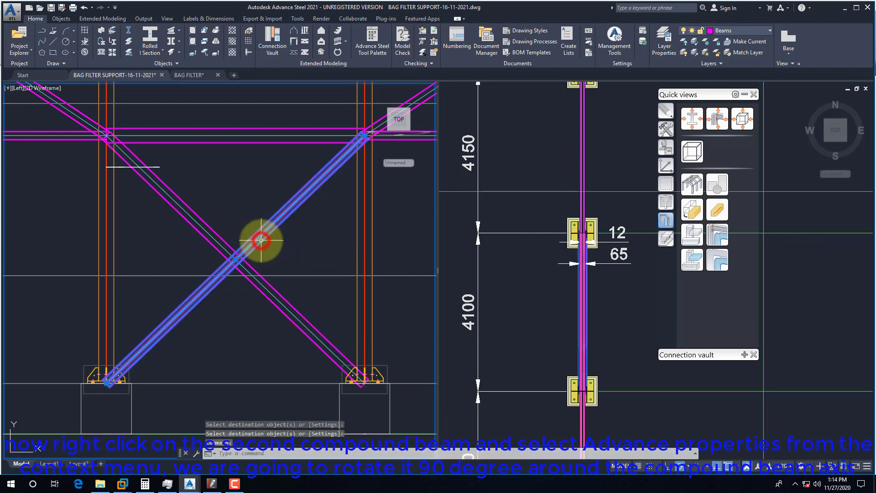
pyautogui.rightClick(261, 241)
pyautogui.click(293, 315)
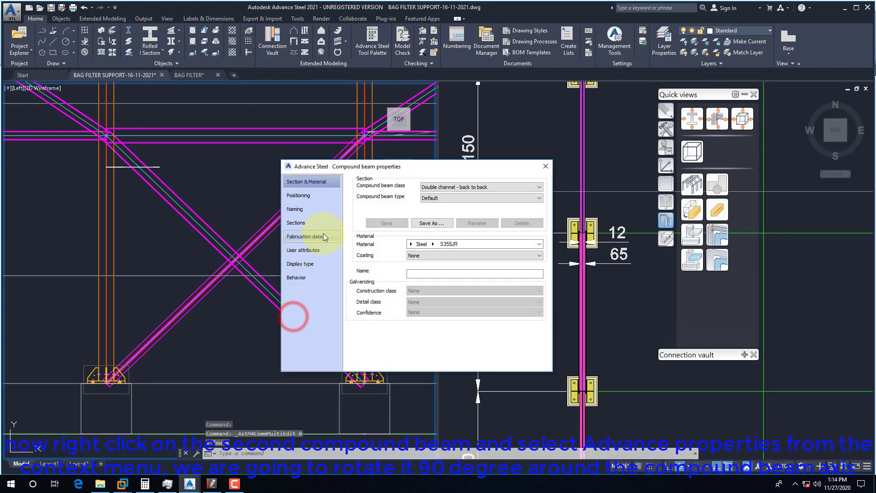
pyautogui.click(294, 223)
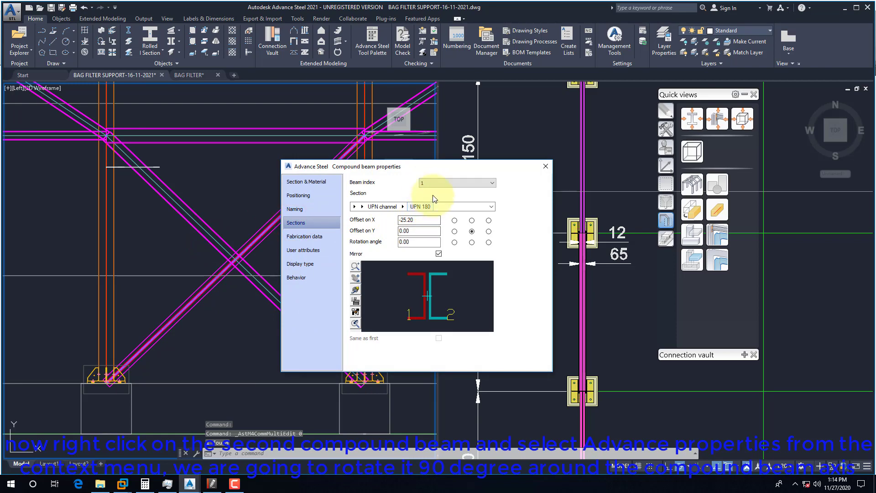
pyautogui.click(303, 197)
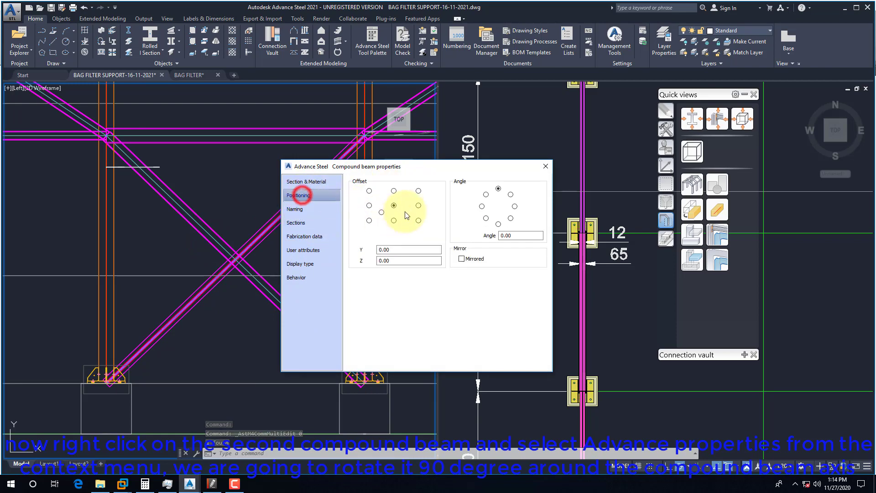
pyautogui.click(514, 206)
pyautogui.click(545, 166)
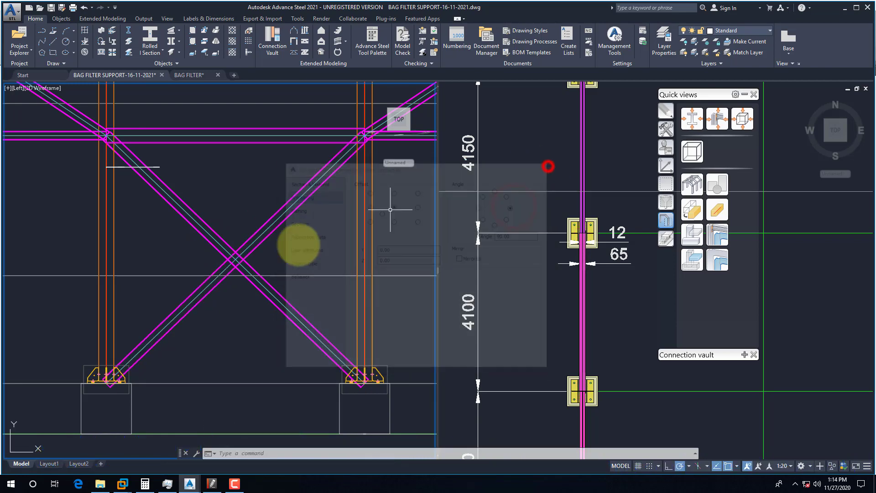
pyautogui.scroll(3, 235, 264)
pyautogui.scroll(-5, 230, 274)
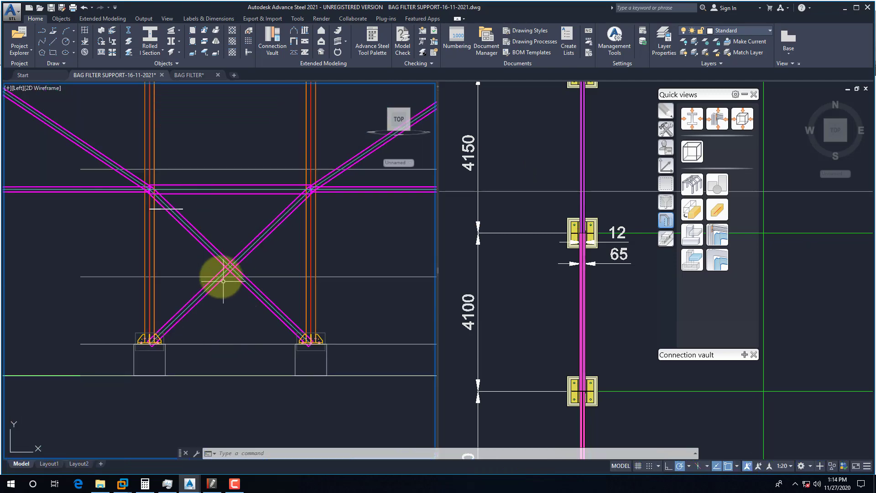
pyautogui.scroll(4, 222, 267)
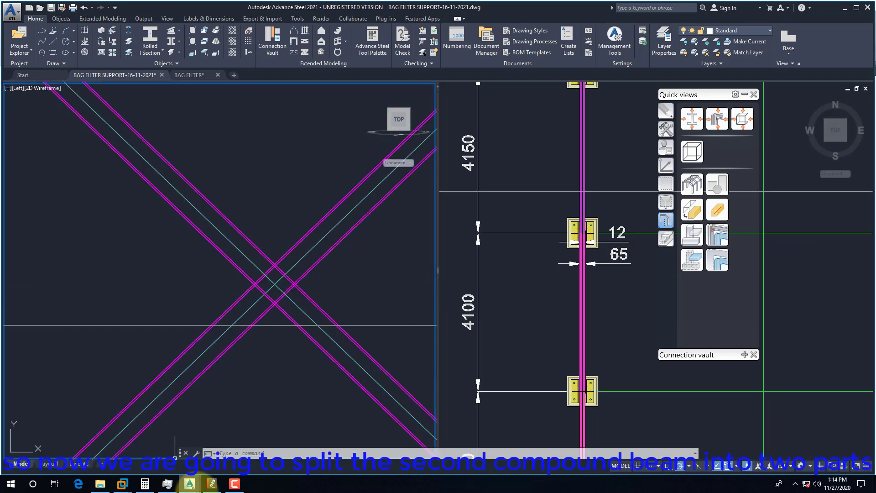
# Step: Check in the PDF-XChange Editor drawing how Detail 5 divides the crossing UPN180 diagonals, and return to Advance Steel
pyautogui.click(215, 487)
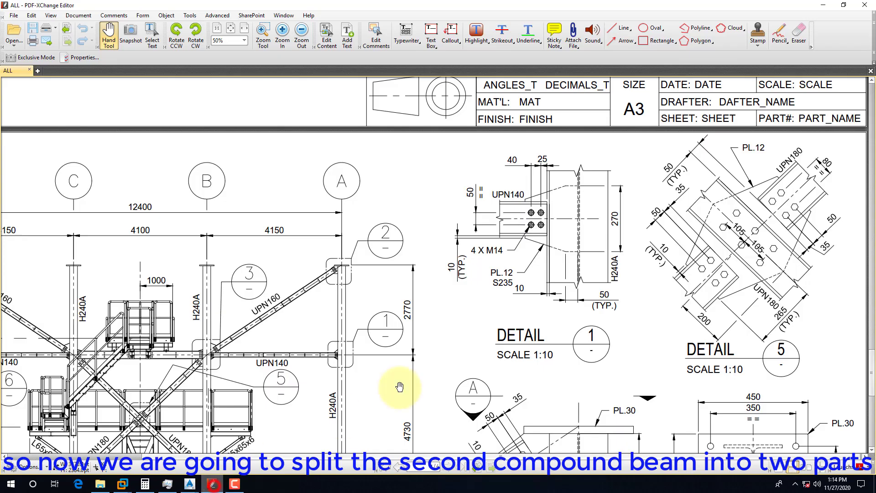
pyautogui.click(765, 272)
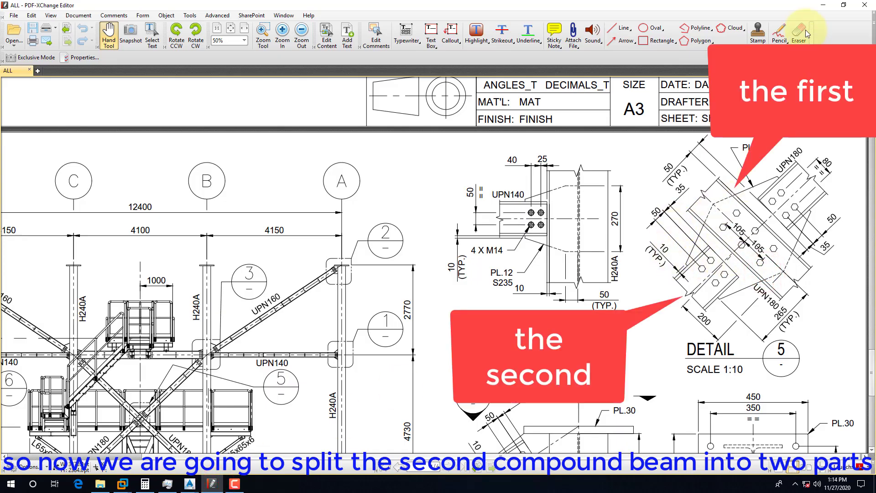
pyautogui.click(825, 7)
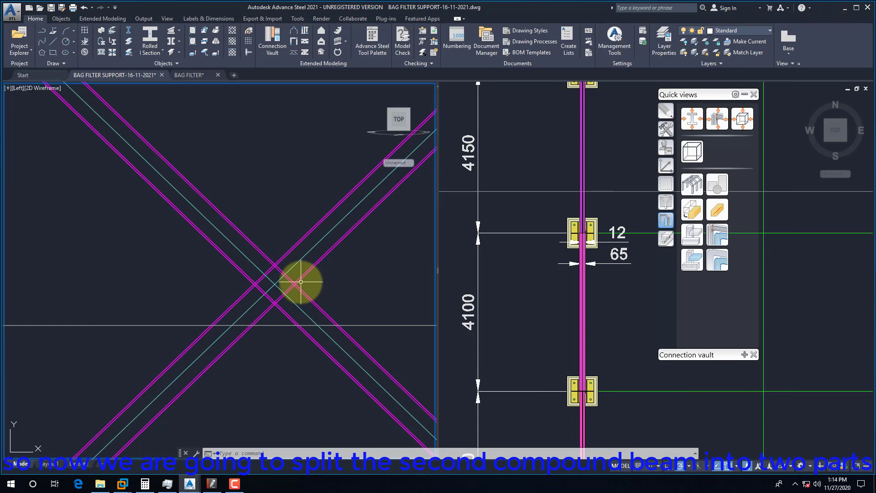
# Step: Split the second double UPN diagonal into two parts at its centreline intersection with the first diagonal
pyautogui.click(291, 252)
pyautogui.press('Escape')
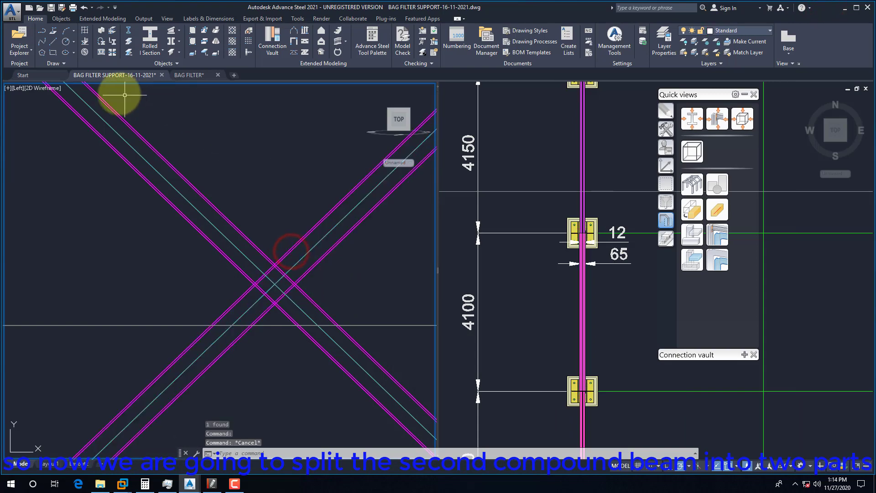
pyautogui.click(129, 42)
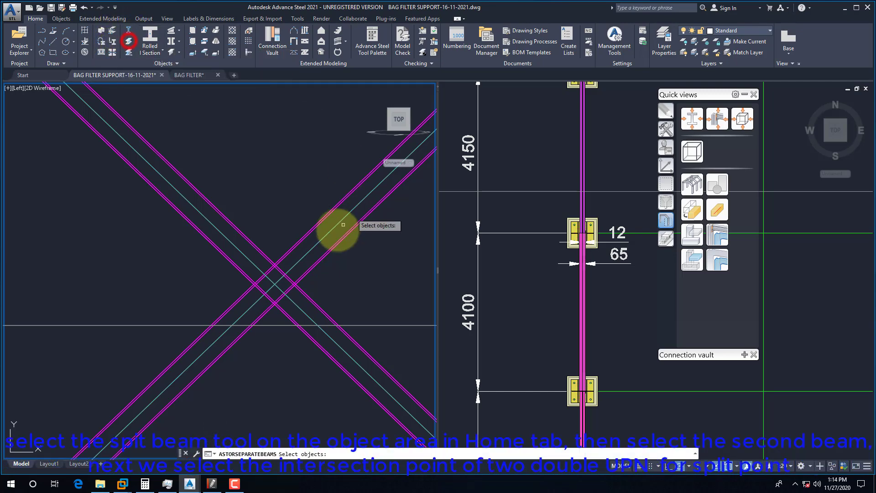
pyautogui.click(305, 240)
pyautogui.press('Return')
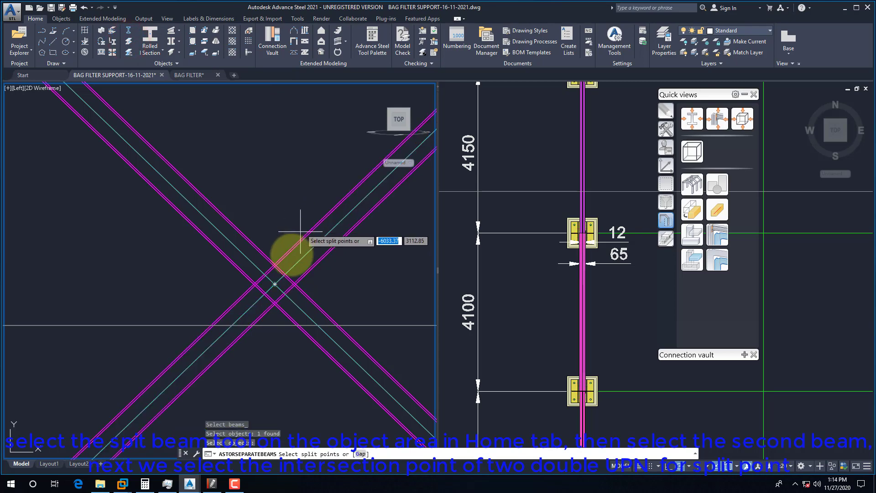
pyautogui.click(275, 283)
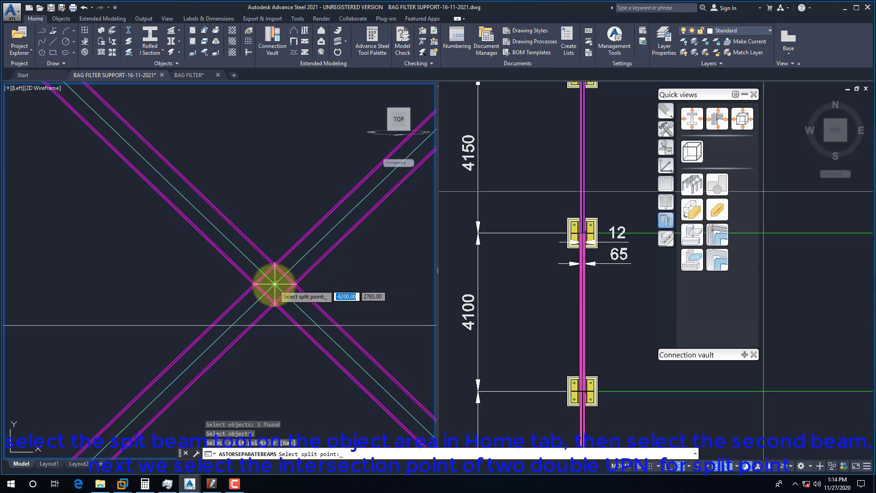
pyautogui.press('Return')
# Step: Display the Left viewport in the Conceptual style and examine the split diagonal's parts and the continuous diagonal at the crossing
pyautogui.scroll(5, 276, 283)
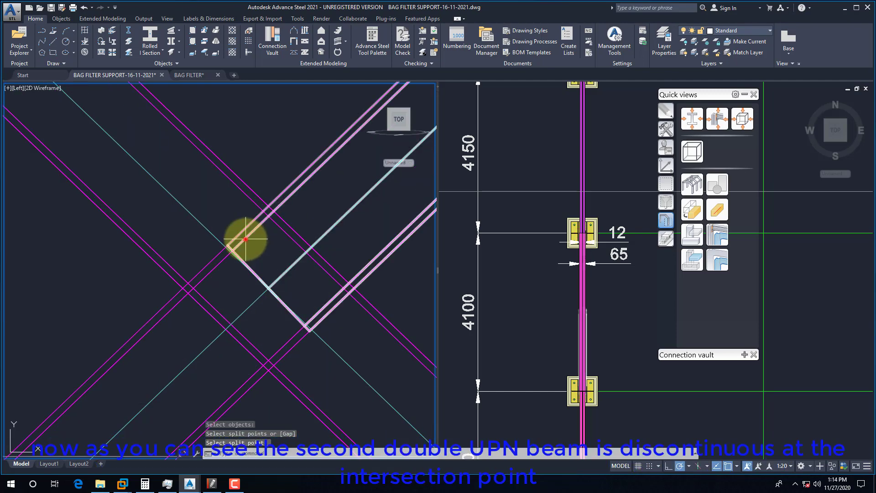
pyautogui.click(245, 239)
pyautogui.press('Escape')
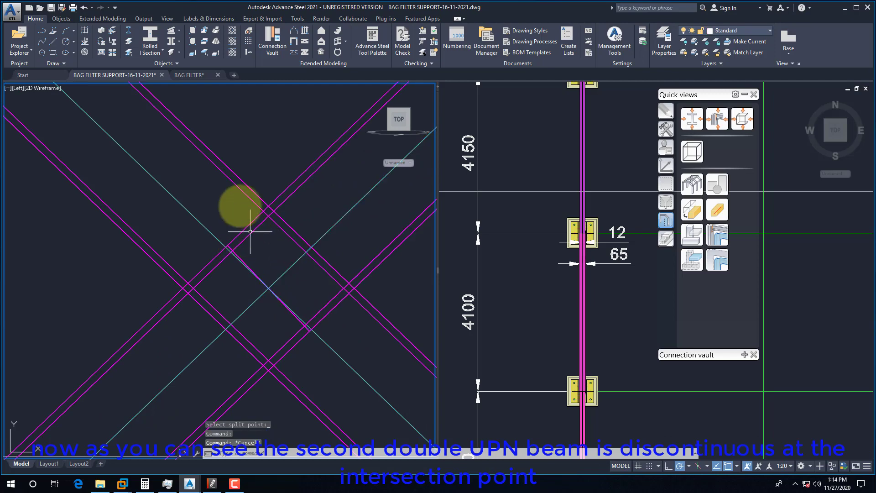
pyautogui.click(49, 89)
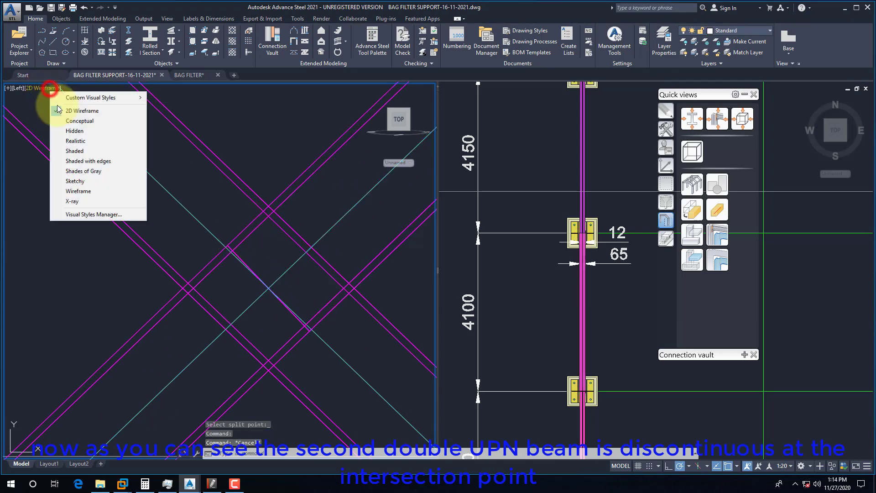
pyautogui.click(78, 122)
pyautogui.click(252, 228)
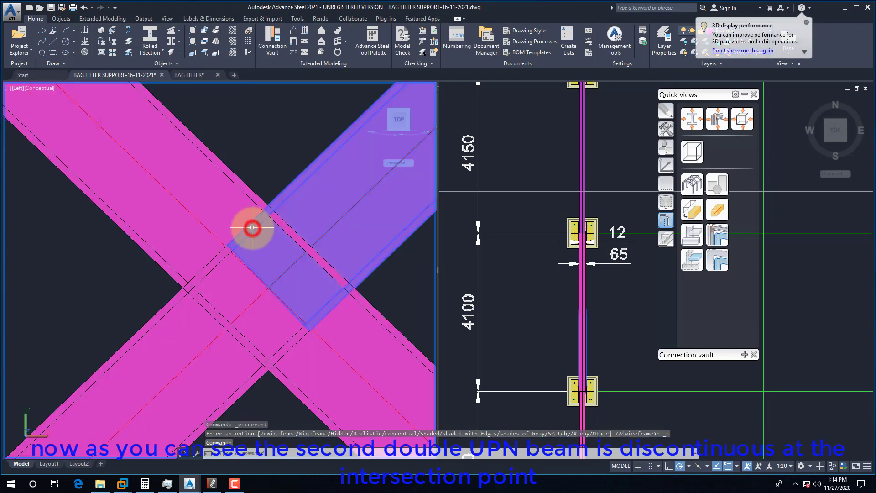
pyautogui.click(222, 259)
pyautogui.press('Escape')
pyautogui.click(247, 191)
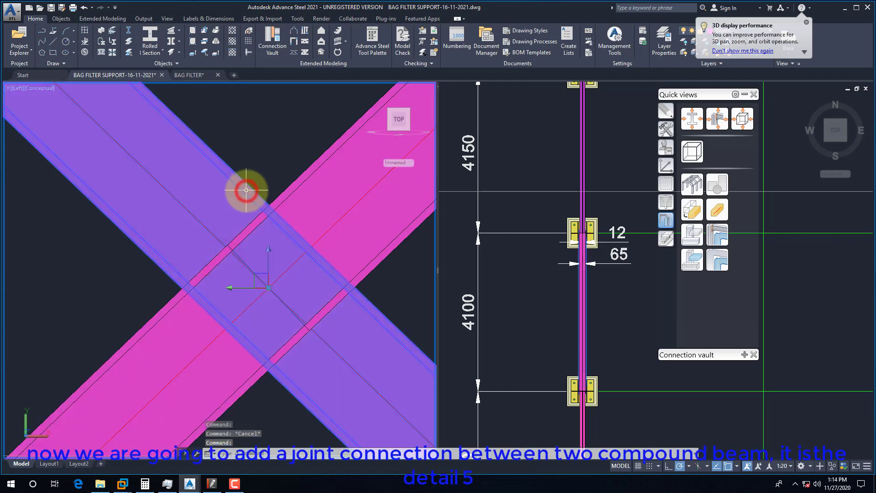
pyautogui.press('Escape')
pyautogui.scroll(-3, 204, 242)
pyautogui.scroll(-6, 255, 234)
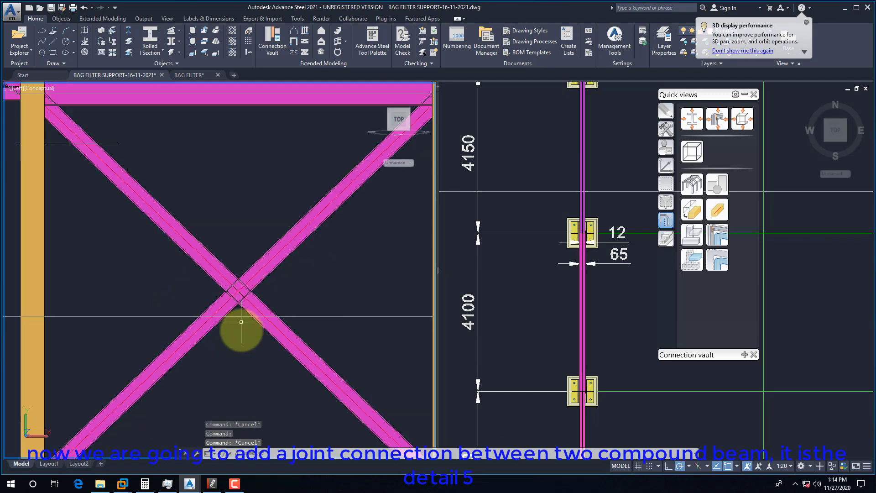
pyautogui.scroll(2, 253, 319)
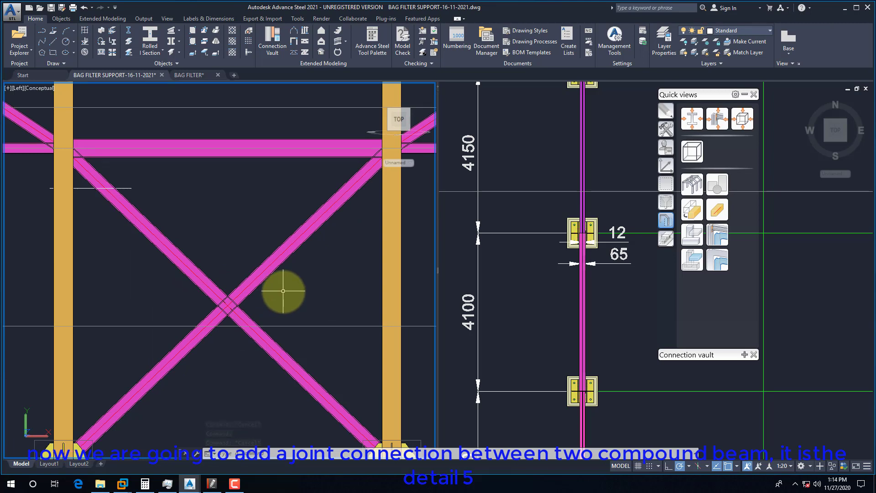
# Step: Examine Detail 5 of the diagonal crossing and its location on the elevation in the PDF-XChange Editor drawing
pyautogui.click(212, 483)
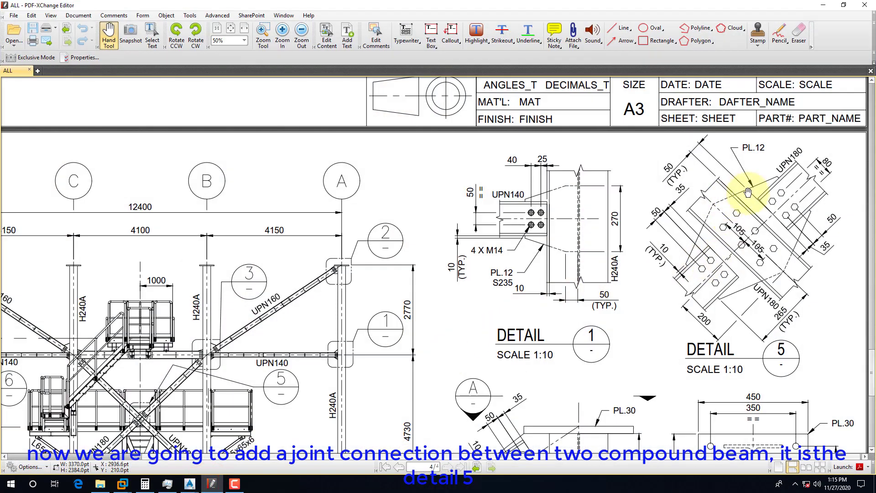
pyautogui.moveTo(766, 205); pyautogui.dragTo(543, 272)
pyautogui.keyDown('ctrl'); pyautogui.scroll(1, 831, 298); pyautogui.keyUp('ctrl')
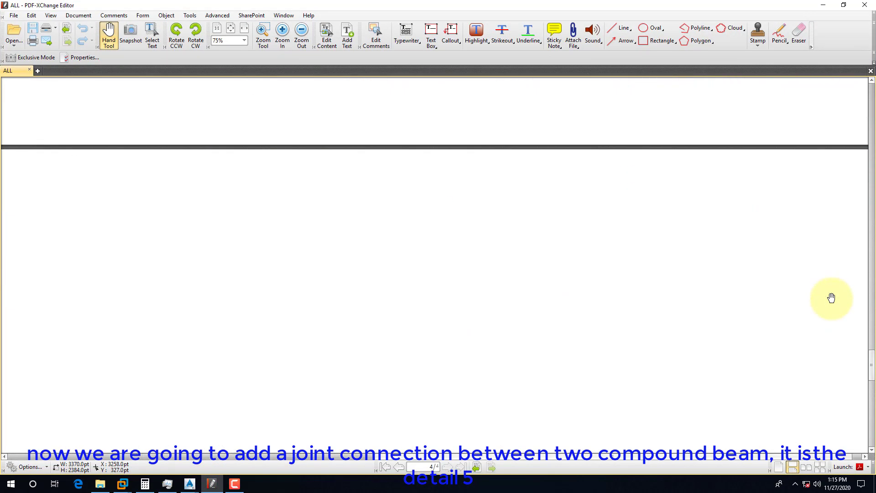
pyautogui.keyDown('ctrl'); pyautogui.scroll(1, 832, 298); pyautogui.keyUp('ctrl')
pyautogui.moveTo(662, 334); pyautogui.dragTo(386, 308)
pyautogui.moveTo(566, 309); pyautogui.dragTo(561, 300)
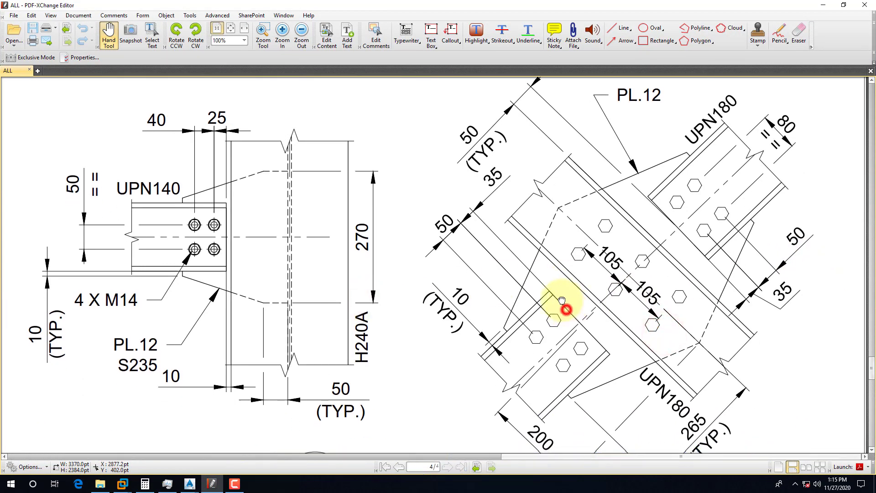
pyautogui.keyDown('ctrl'); pyautogui.scroll(-3, 562, 301); pyautogui.keyUp('ctrl')
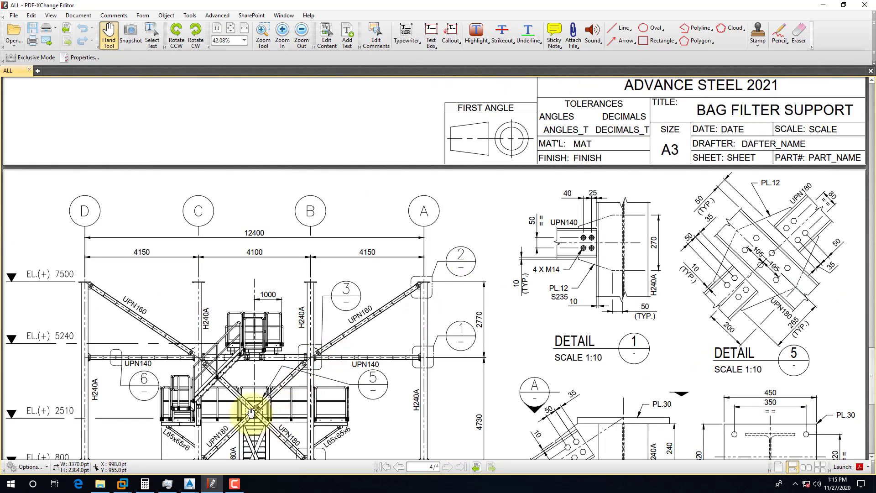
pyautogui.keyDown('ctrl'); pyautogui.scroll(2, 845, 301); pyautogui.keyUp('ctrl')
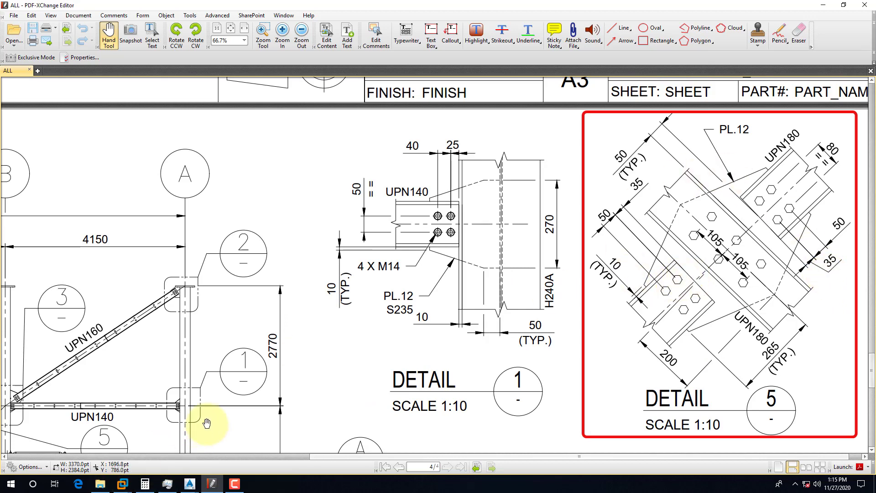
# Step: Return to the BAG FILTER SUPPORT model in Advance Steel and show the connection vault's General bracings with its whole list in view
pyautogui.moveTo(182, 489)
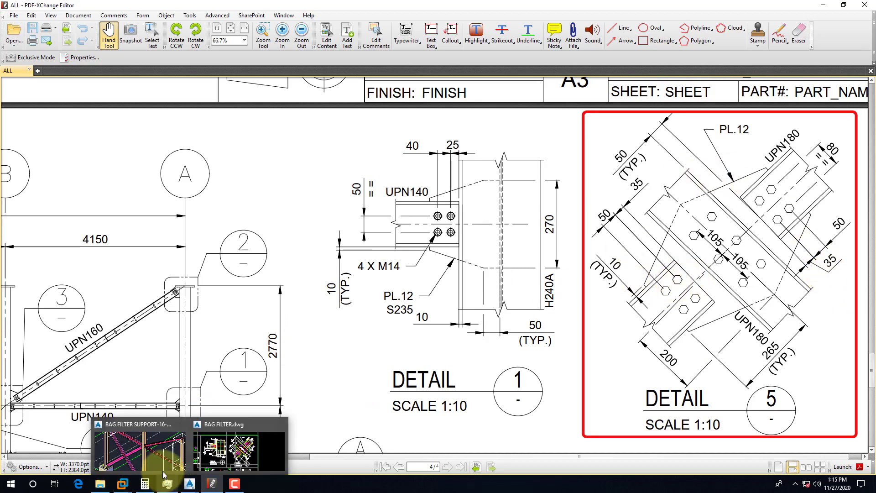
pyautogui.click(119, 459)
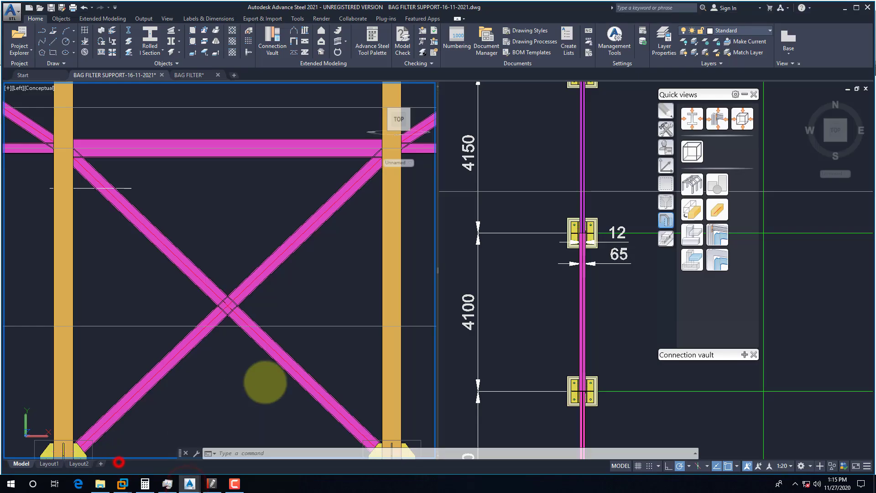
pyautogui.click(745, 94)
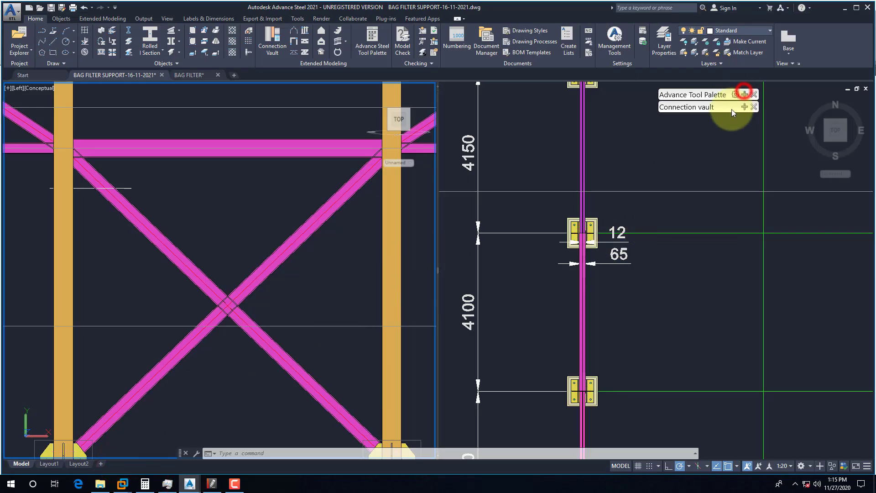
pyautogui.click(740, 109)
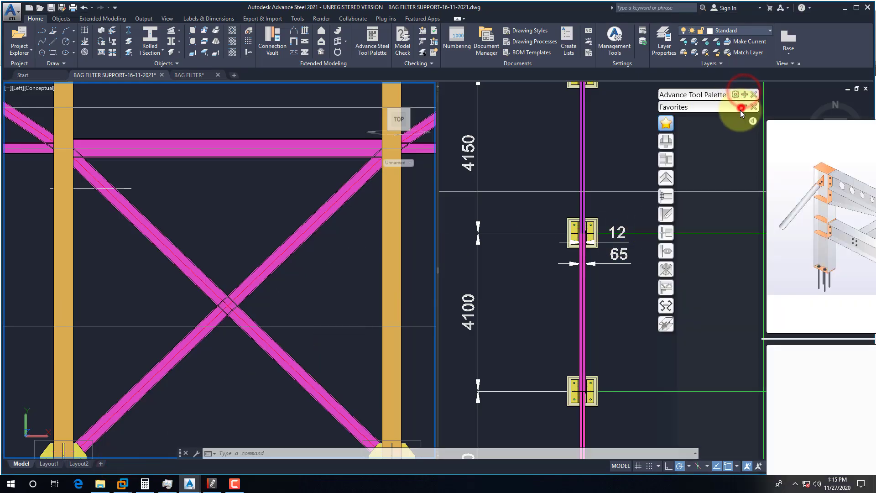
pyautogui.click(666, 214)
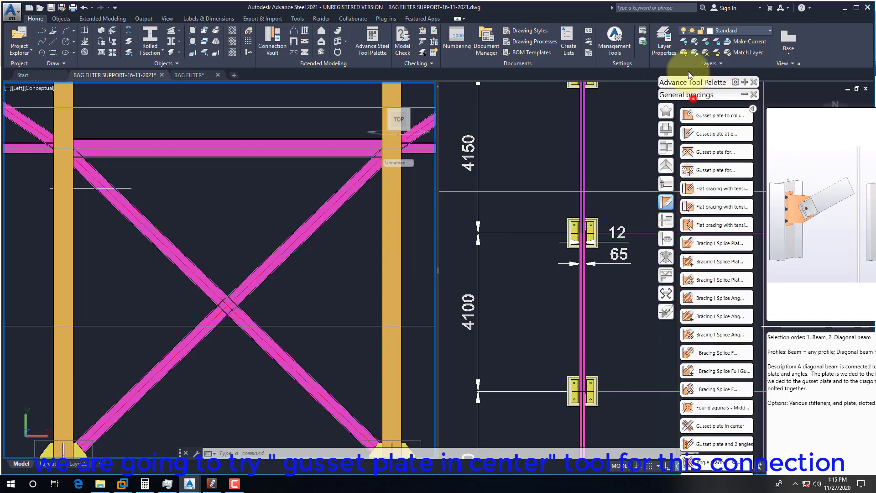
pyautogui.moveTo(687, 71); pyautogui.dragTo(658, 23)
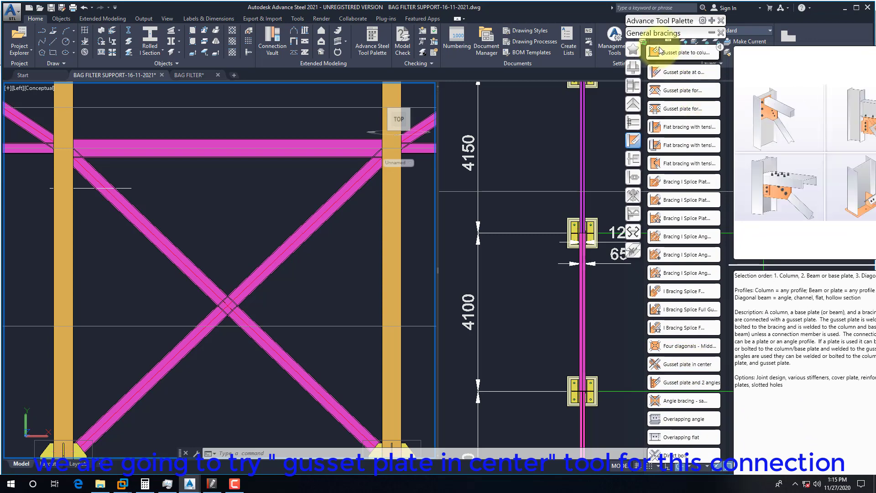
pyautogui.moveTo(661, 18); pyautogui.dragTo(549, 9)
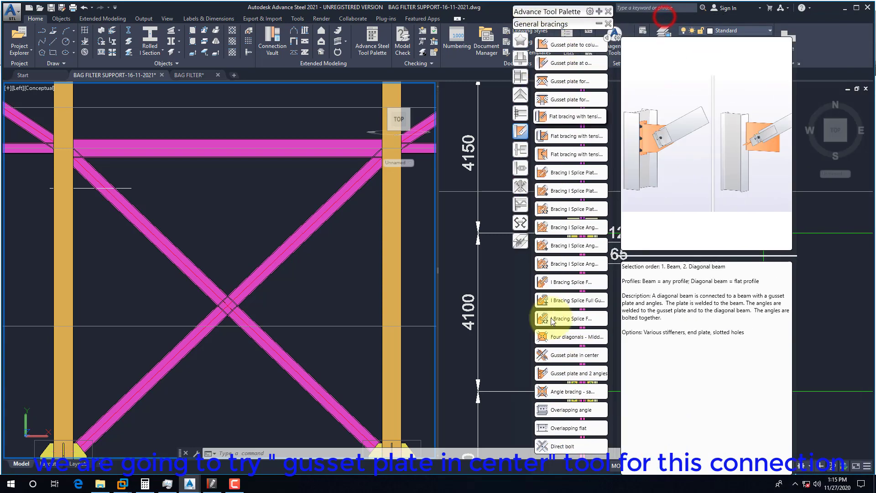
# Step: Try to add a Gusset plate in center connection with the unsplit diagonal as the passing member, and collapse the connection vault
pyautogui.click(556, 354)
pyautogui.click(251, 335)
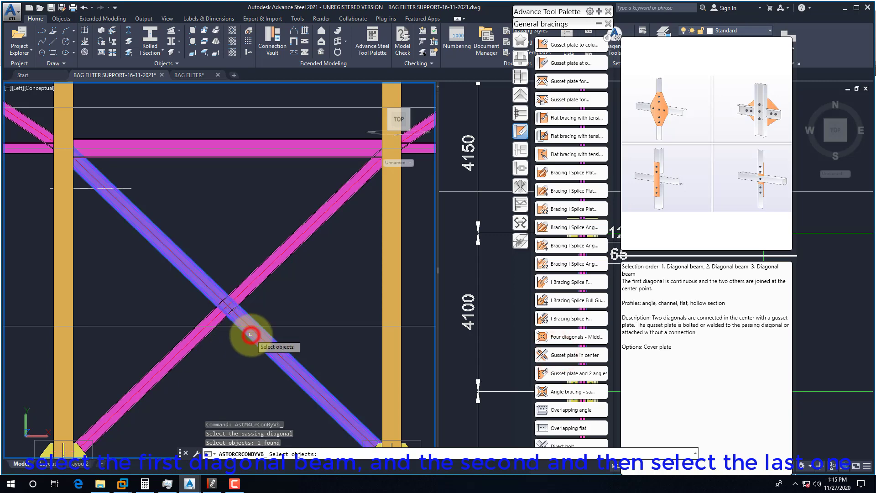
pyautogui.press('Return')
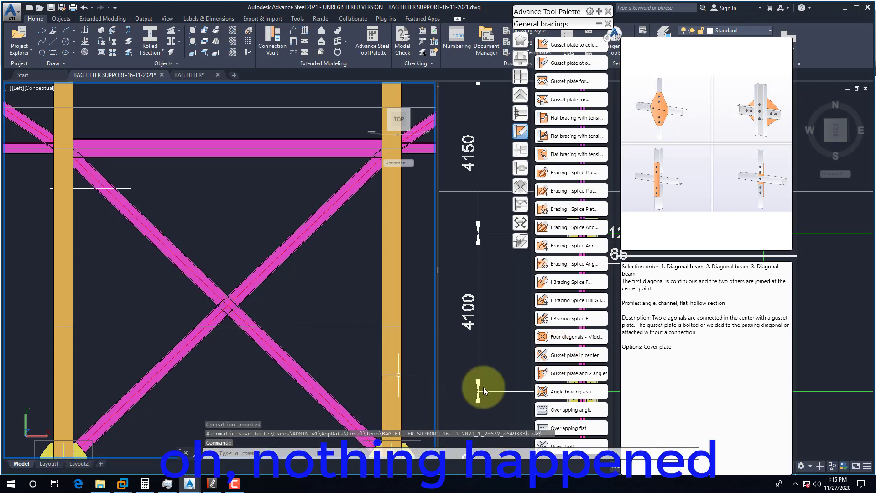
pyautogui.click(598, 23)
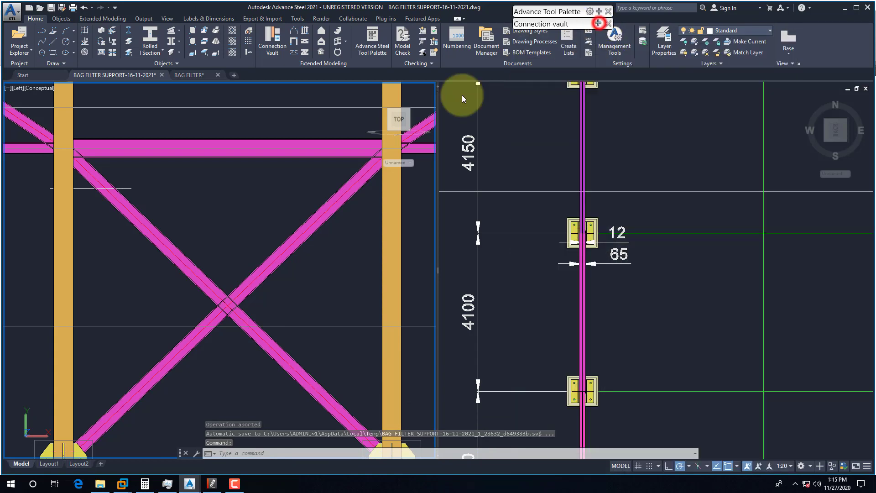
pyautogui.scroll(-2, 284, 264)
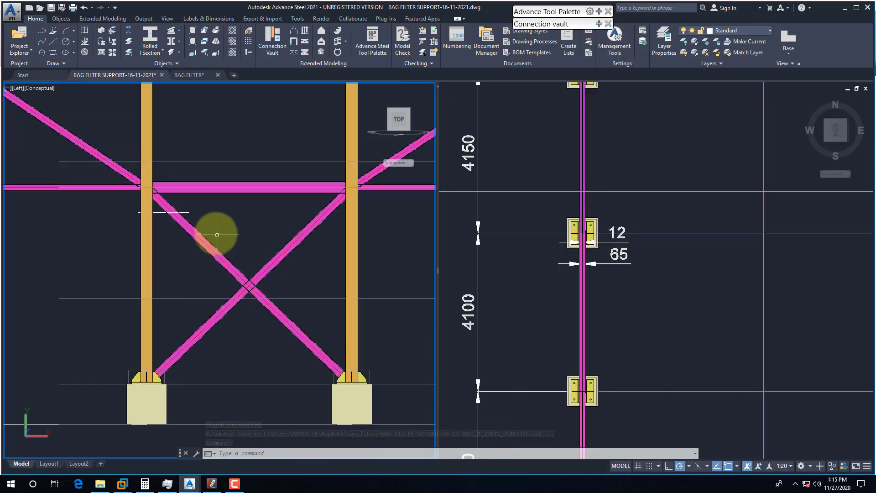
pyautogui.scroll(2, 213, 231)
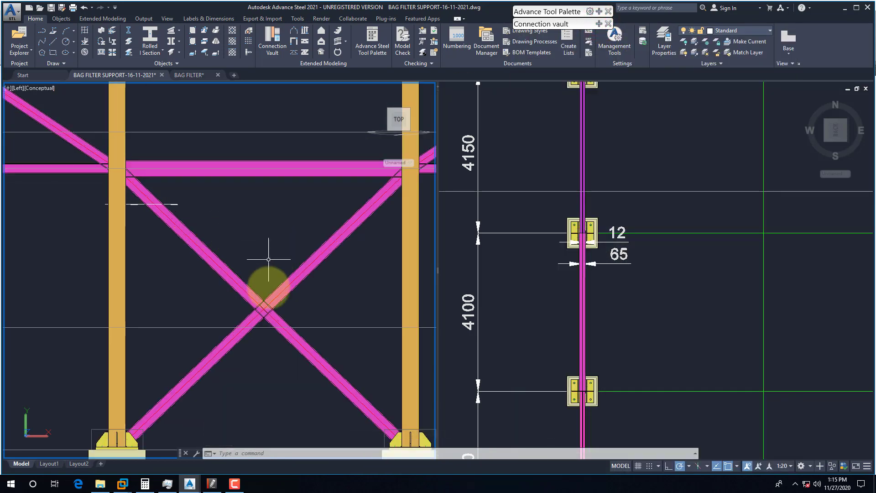
pyautogui.click(297, 311)
pyautogui.click(224, 298)
pyautogui.rightClick(254, 221)
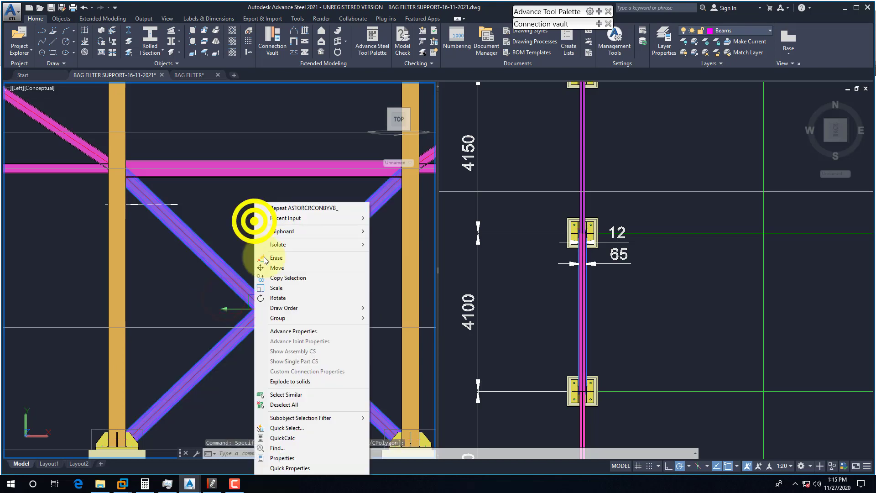
pyautogui.press('Escape')
# Step: Set the Left viewport to the 2D Wireframe visual style and bring up Detail 5 in PDF-XChange Editor
pyautogui.click(41, 88)
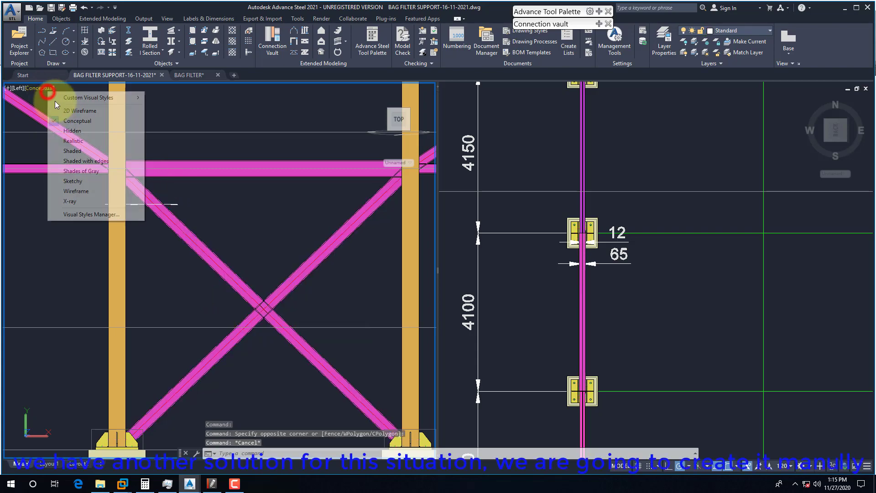
pyautogui.click(63, 109)
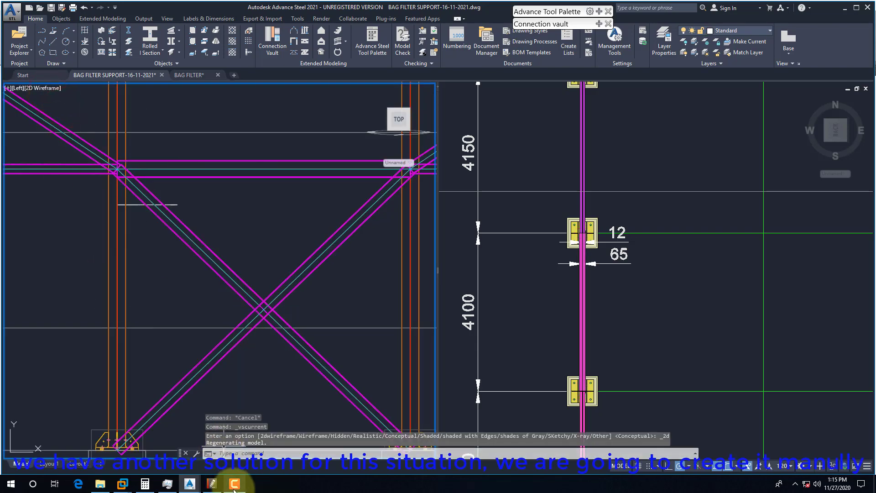
pyautogui.click(213, 483)
pyautogui.moveTo(689, 265); pyautogui.dragTo(688, 272)
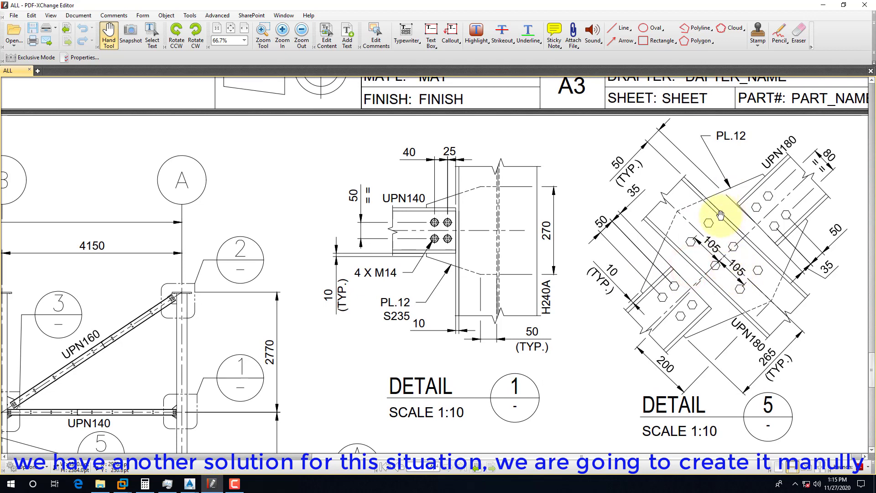
# Step: Compare Detail 5 in PDF-XChange Editor with the diagonals' crossing in the Left viewport of Advance Steel
pyautogui.click(822, 10)
pyautogui.scroll(3, 260, 311)
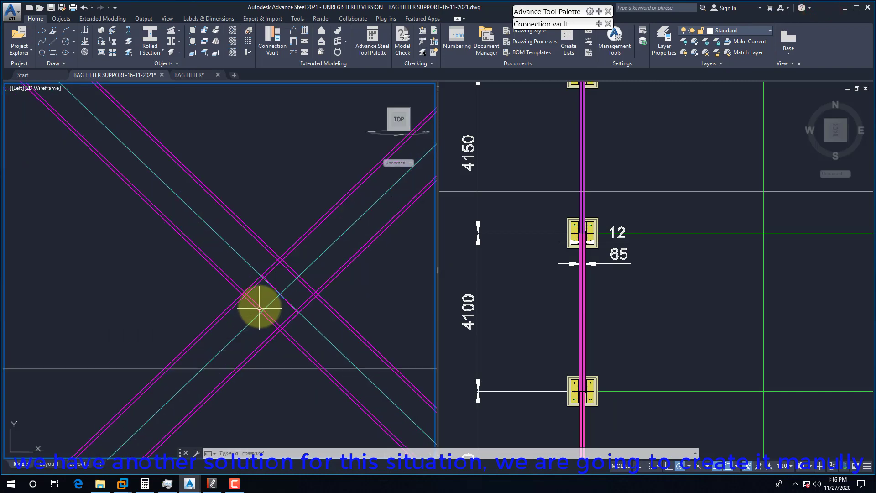
pyautogui.click(262, 245)
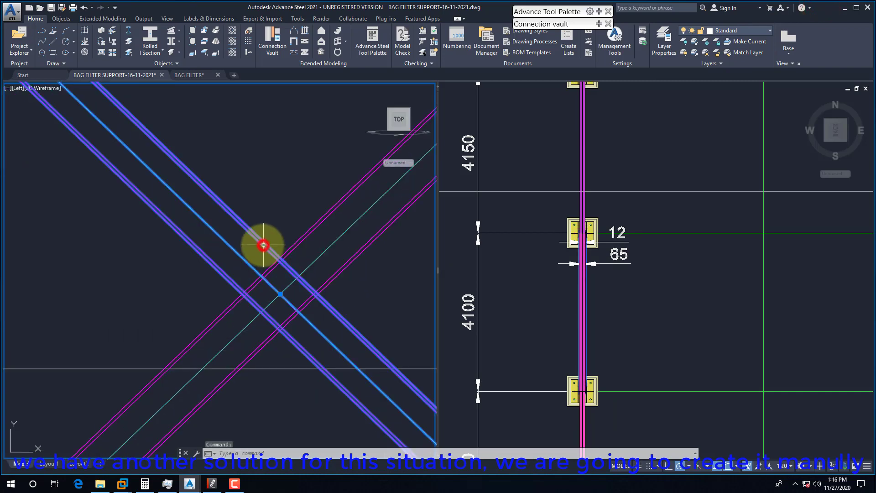
pyautogui.scroll(-4, 229, 281)
pyautogui.press('Escape')
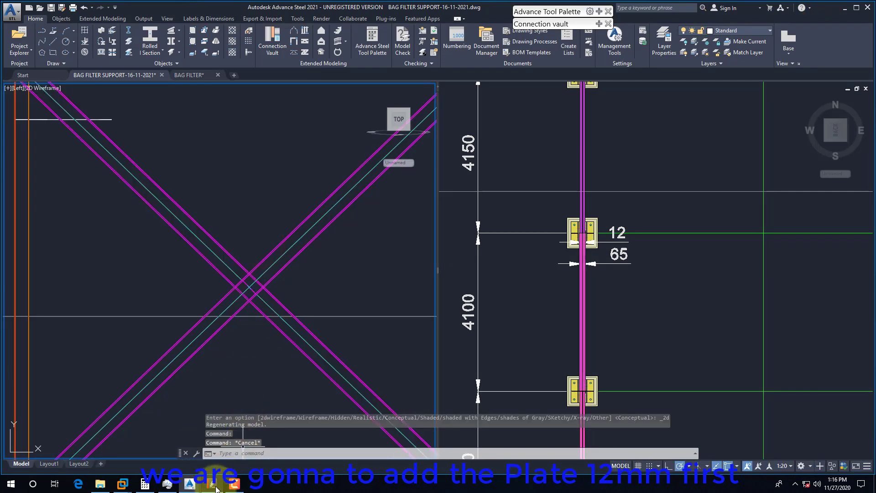
pyautogui.click(212, 485)
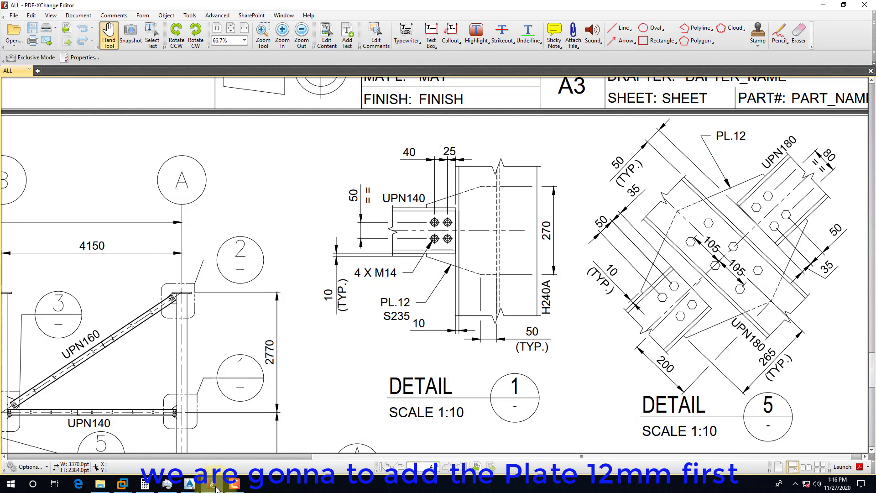
pyautogui.click(213, 485)
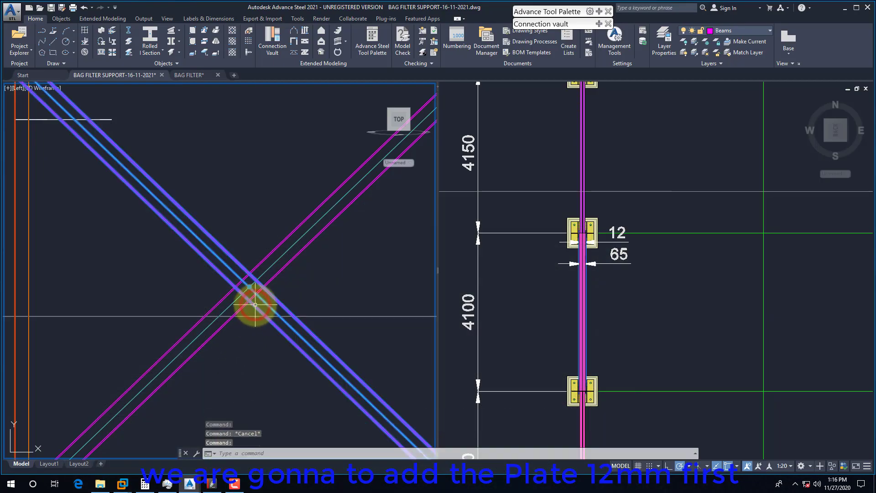
pyautogui.press('Escape')
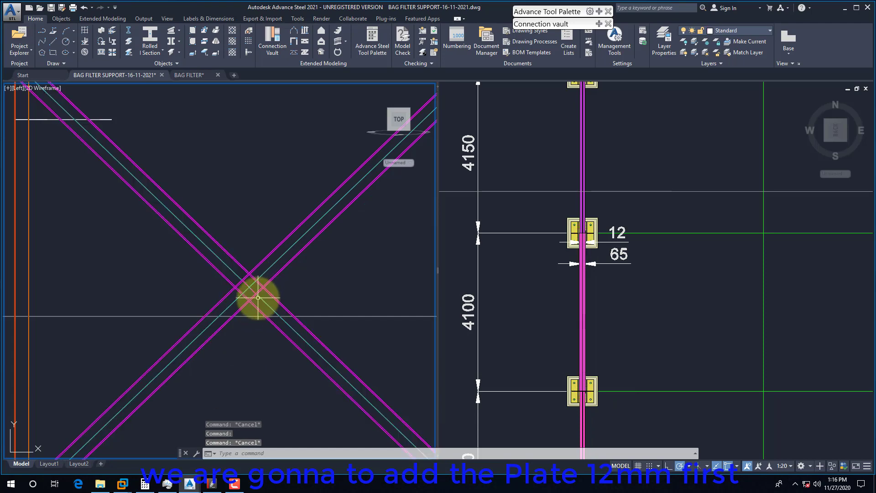
pyautogui.click(213, 484)
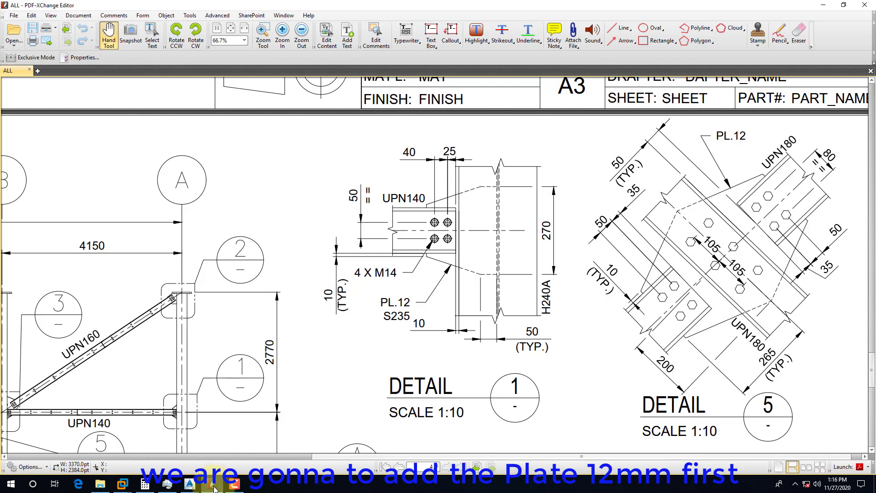
pyautogui.click(213, 485)
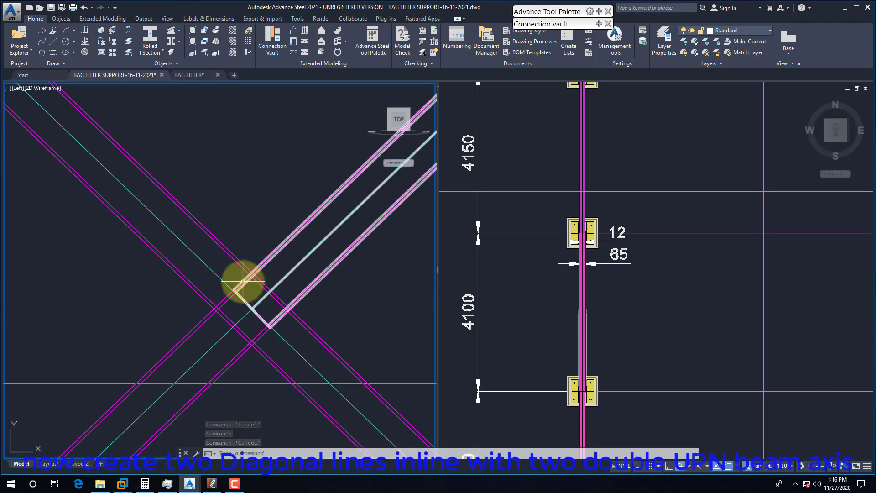
pyautogui.click(211, 485)
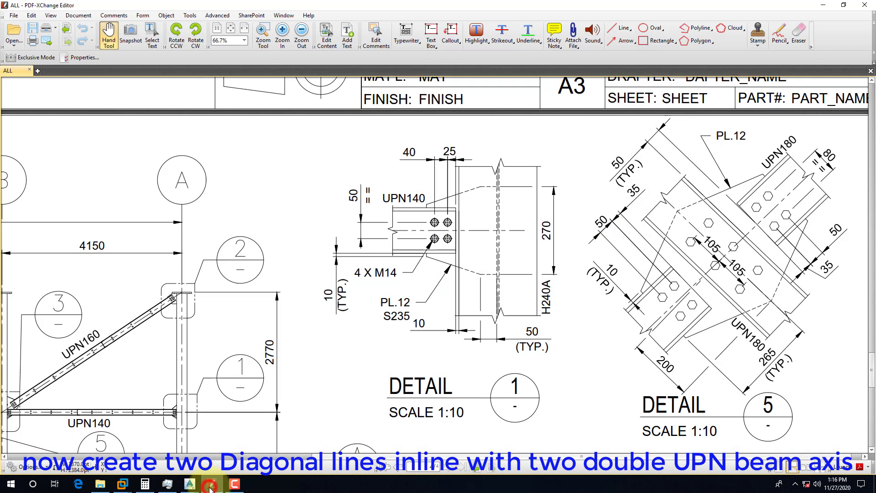
pyautogui.click(210, 484)
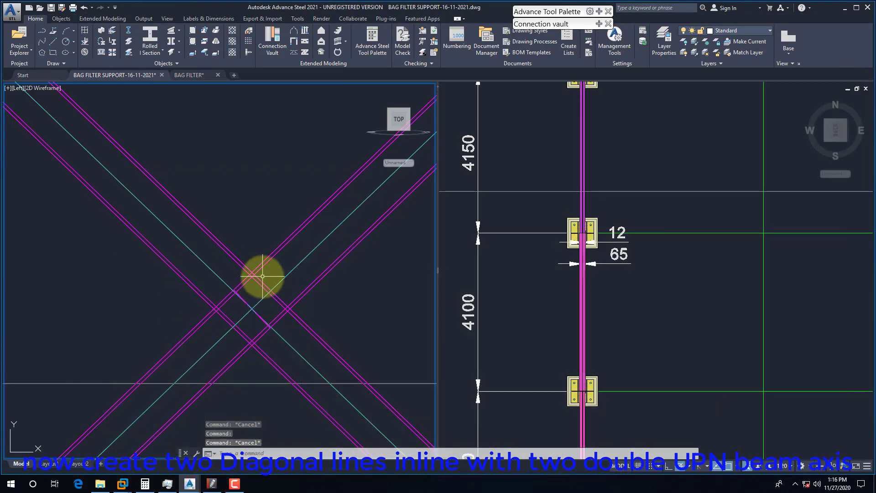
# Step: Draw a line along the unsplit diagonal's axis from its upper-left end node to its lower-right end node, using Node snaps
pyautogui.scroll(-4, 264, 255)
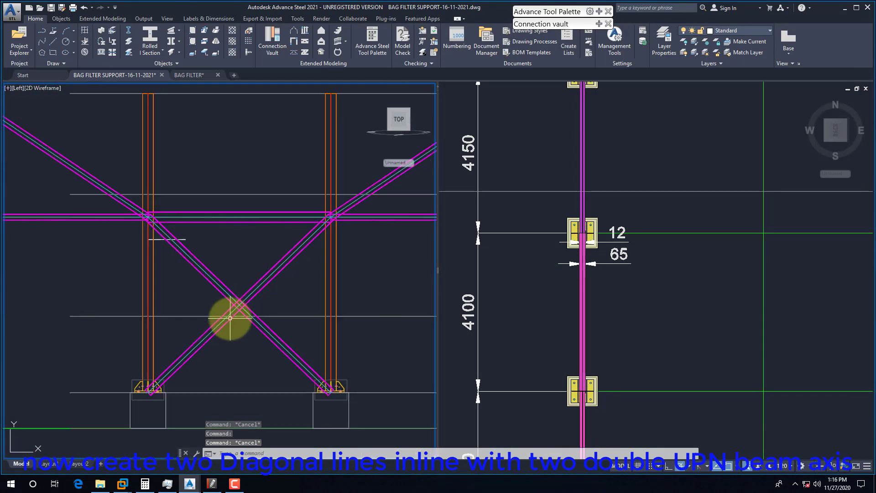
pyautogui.scroll(2, 213, 279)
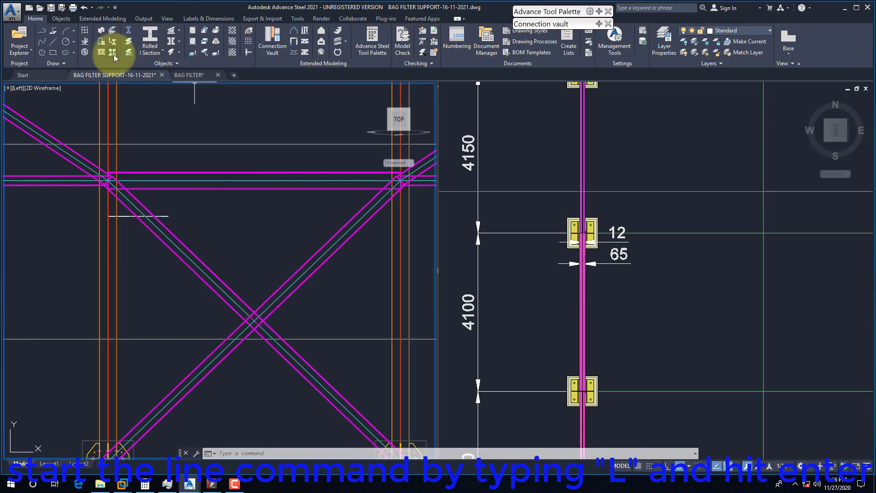
pyautogui.write('l')
pyautogui.press('Return')
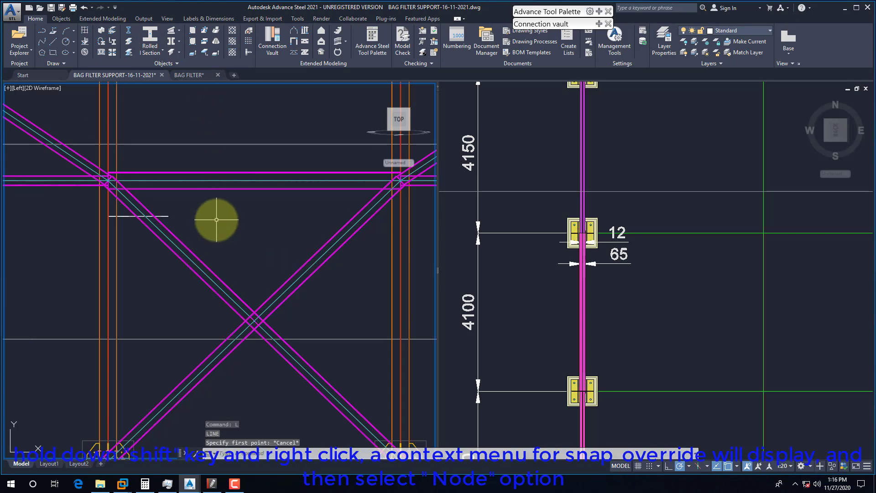
pyautogui.keyDown('shift'); pyautogui.rightClick(212, 200); pyautogui.keyUp('shift')
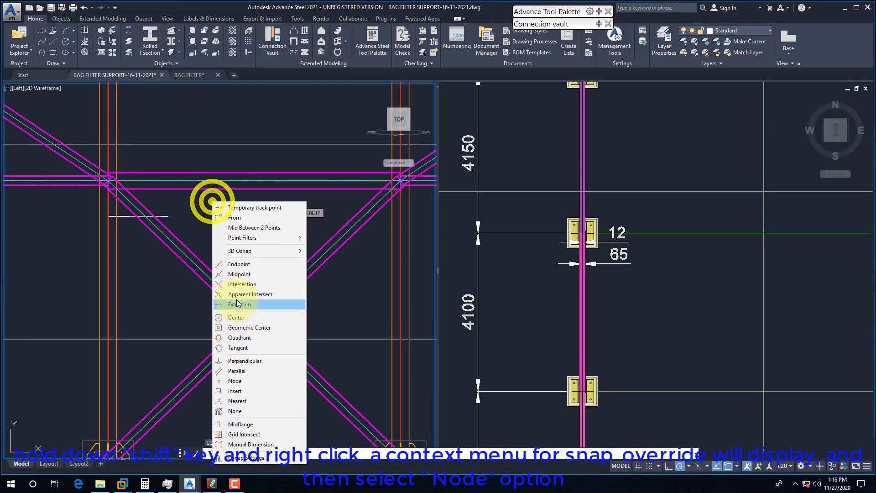
pyautogui.click(235, 381)
pyautogui.click(129, 198)
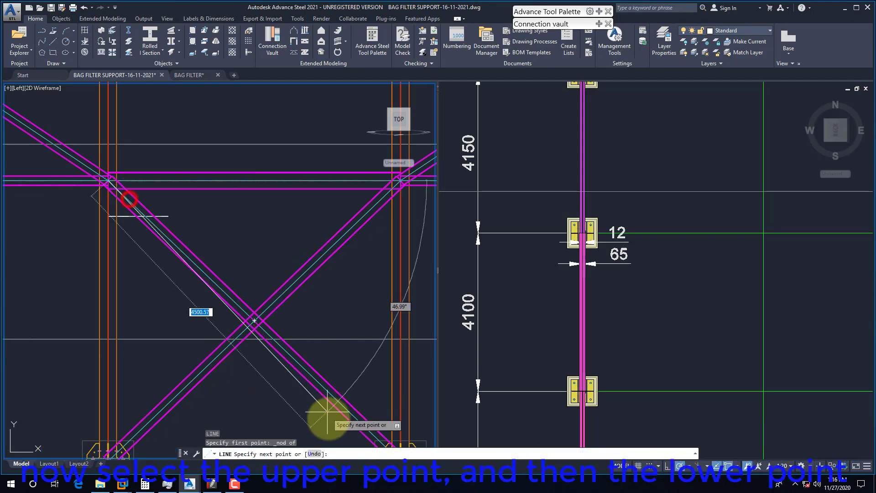
pyautogui.scroll(-3, 332, 406)
pyautogui.scroll(3, 330, 397)
pyautogui.keyDown('shift'); pyautogui.rightClick(330, 398); pyautogui.keyUp('shift')
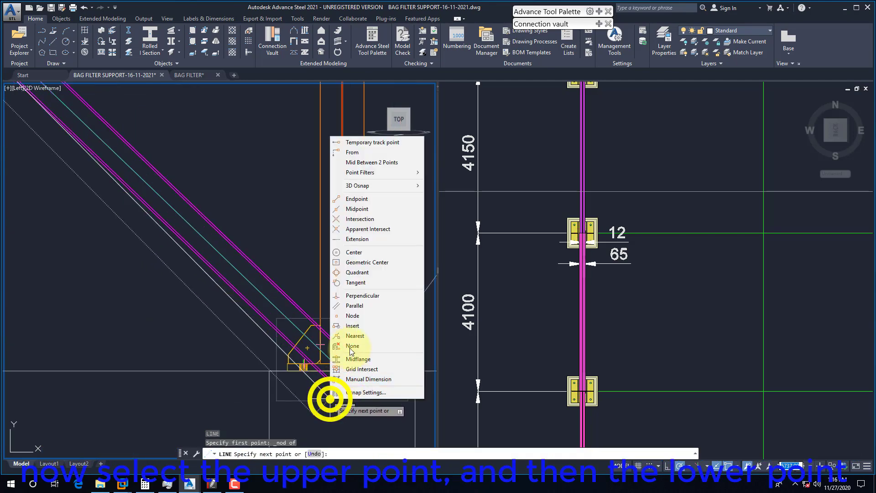
pyautogui.click(352, 318)
pyautogui.click(338, 376)
pyautogui.scroll(-4, 338, 378)
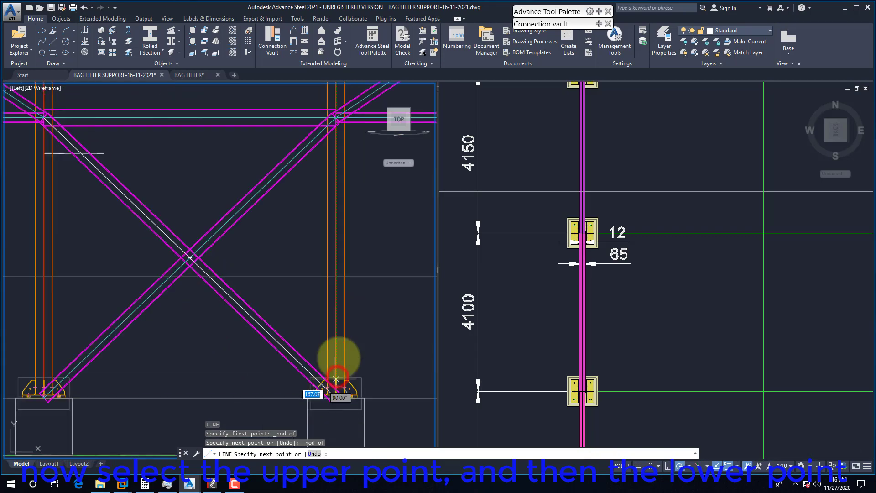
pyautogui.press('Escape')
# Step: Draw a second crossing line along the split diagonal's axis from its upper-right node to its lower-left node, using Node snaps
pyautogui.press('space')
pyautogui.keyDown('shift'); pyautogui.rightClick(195, 168); pyautogui.keyUp('shift')
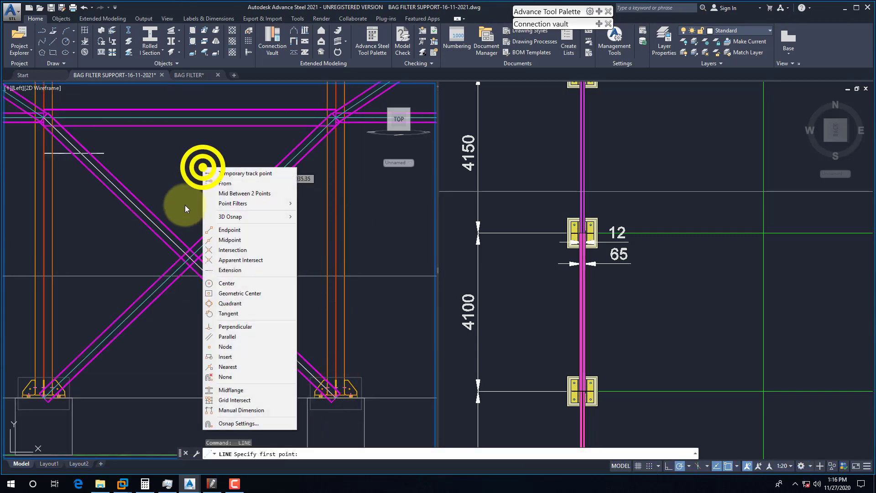
pyautogui.click(223, 347)
pyautogui.click(322, 122)
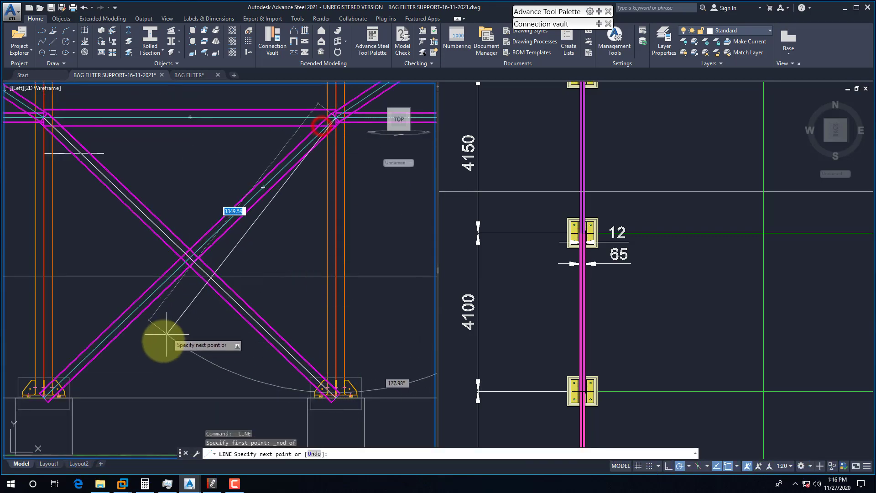
pyautogui.keyDown('shift'); pyautogui.rightClick(160, 347); pyautogui.keyUp('shift')
pyautogui.click(178, 263)
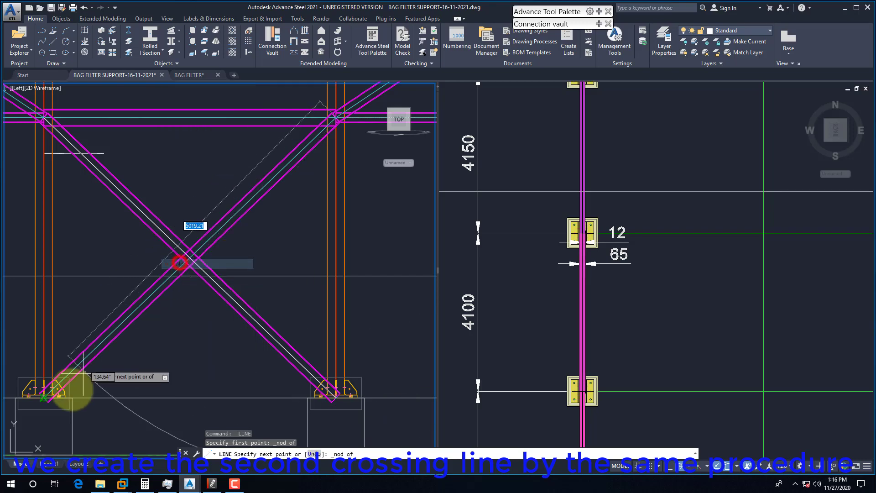
pyautogui.click(44, 397)
pyautogui.press('Escape')
# Step: Hide the UPN bracing beams of both crossing diagonals so only the two axis lines remain at the crossing
pyautogui.scroll(3, 155, 235)
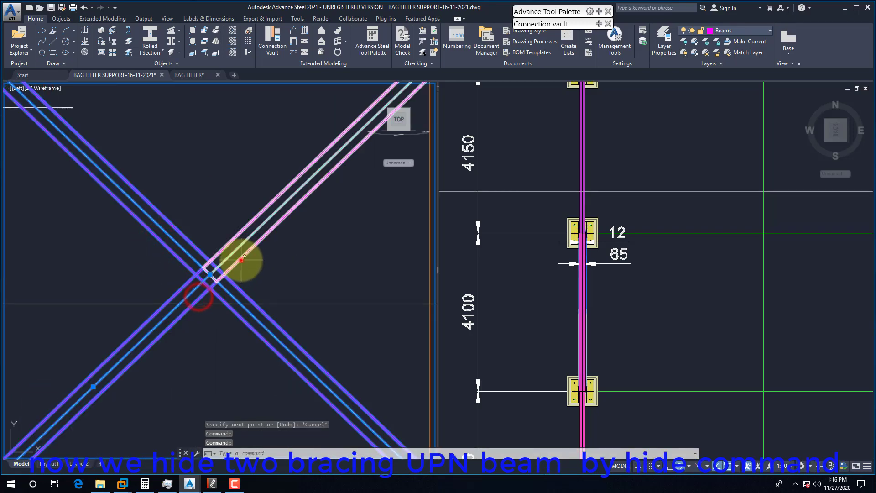
pyautogui.rightClick(225, 203)
pyautogui.moveTo(335, 246)
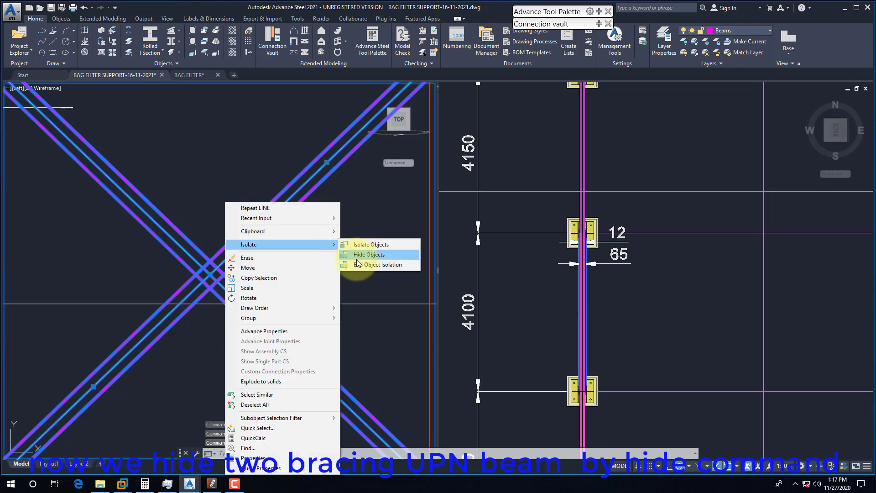
pyautogui.click(357, 255)
# Step: Open the object properties and inspect the geometry of each of the two crossing lines
pyautogui.click(206, 246)
pyautogui.click(165, 253)
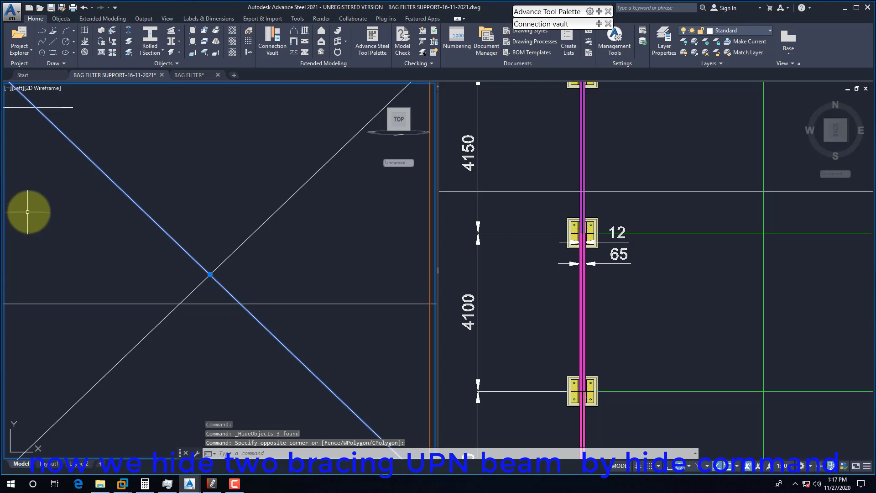
pyautogui.hotkey('ctrl', '1')
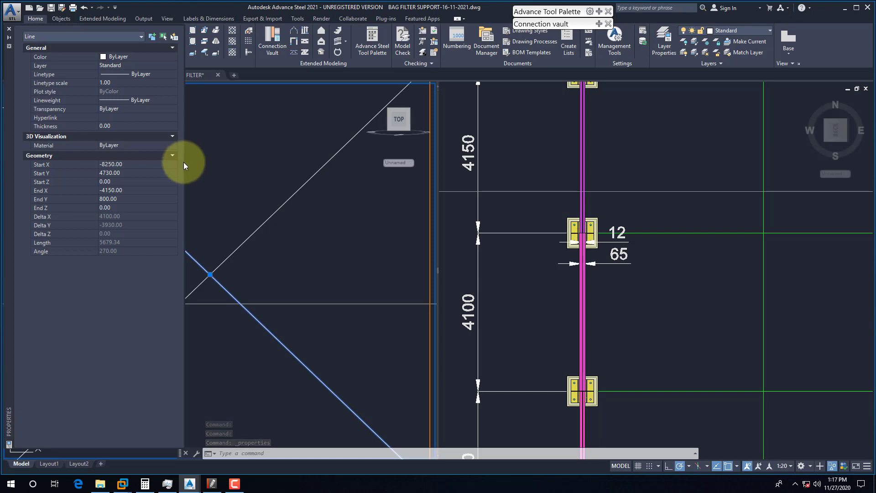
pyautogui.press('Escape')
pyautogui.click(321, 271)
pyautogui.click(275, 233)
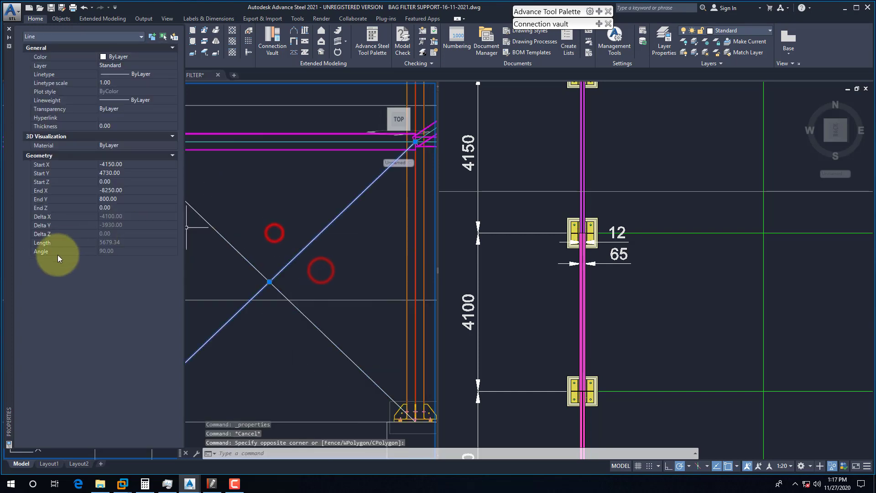
pyautogui.press('Escape')
# Step: Check Detail 5 in PDF-XChange Editor, and in Advance Steel offset the unsplit diagonal's axis line 265 mm to both sides
pyautogui.scroll(5, 333, 309)
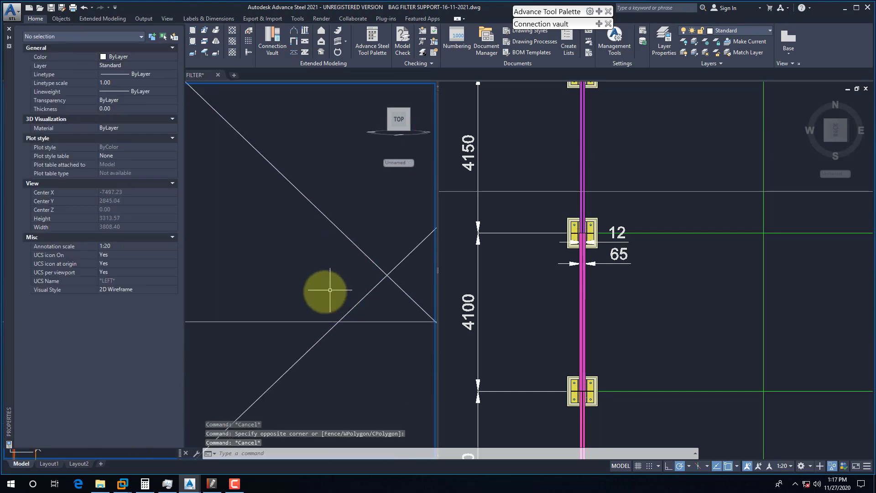
pyautogui.scroll(-3, 330, 289)
pyautogui.scroll(5, 301, 297)
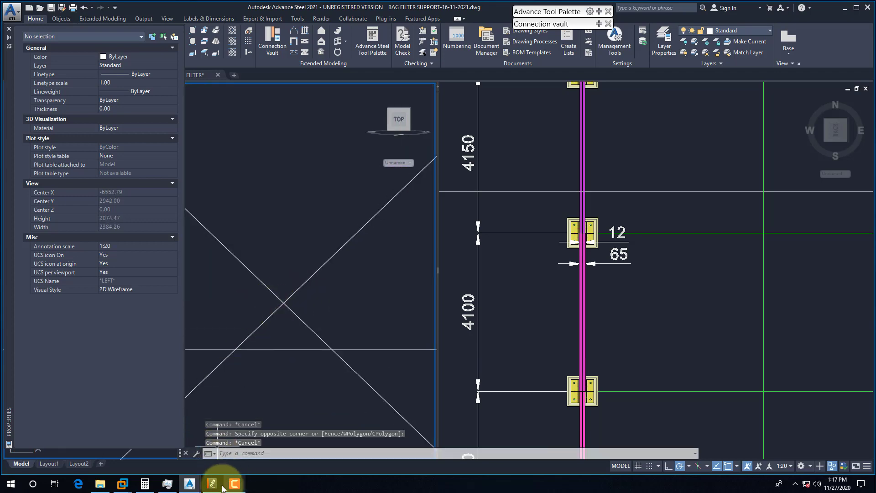
pyautogui.click(222, 486)
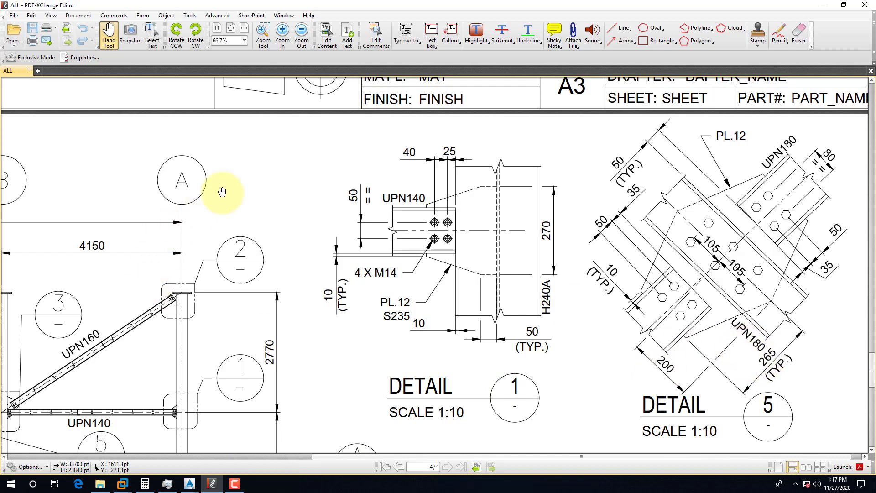
pyautogui.click(823, 6)
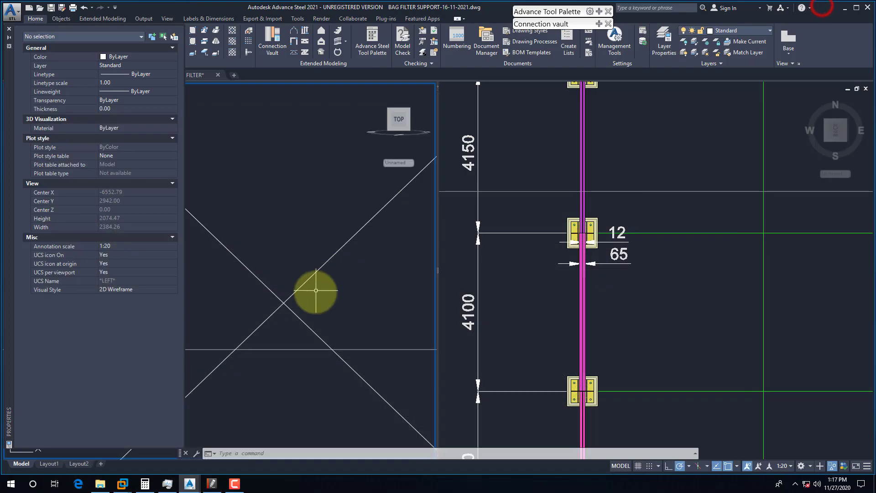
pyautogui.write('o')
pyautogui.press('Return')
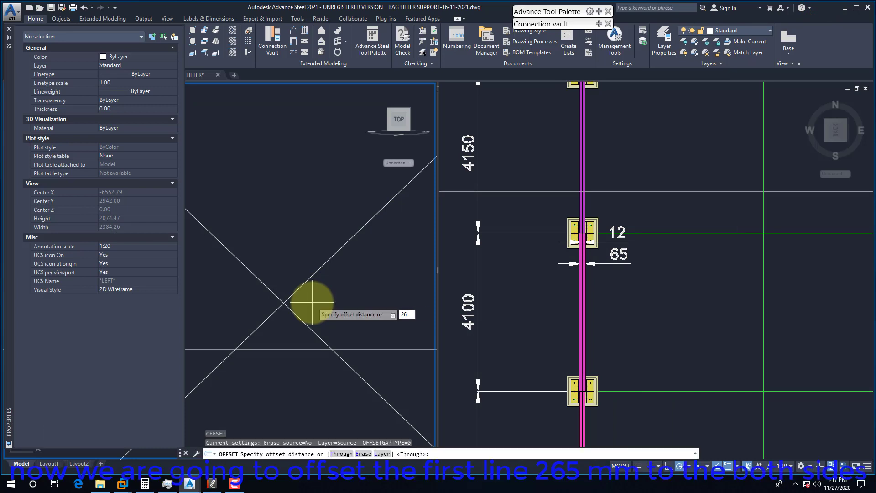
pyautogui.press('Return')
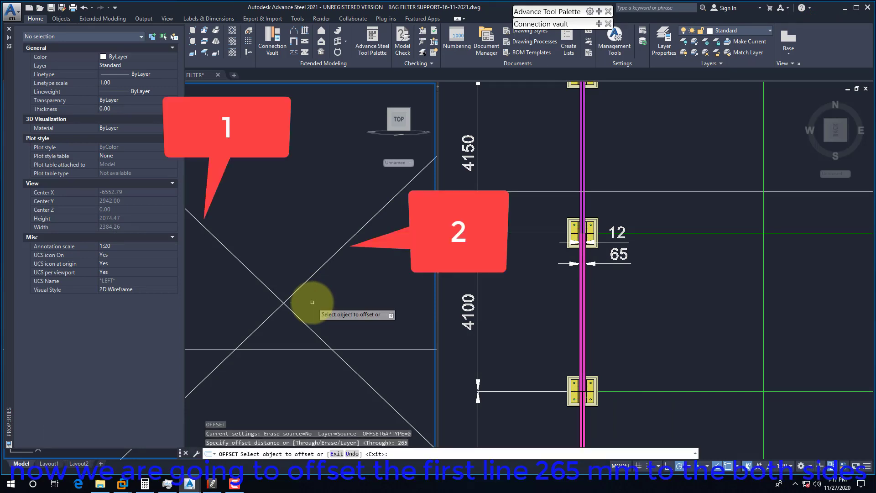
pyautogui.click(271, 291)
pyautogui.click(247, 305)
pyautogui.click(271, 290)
pyautogui.click(288, 276)
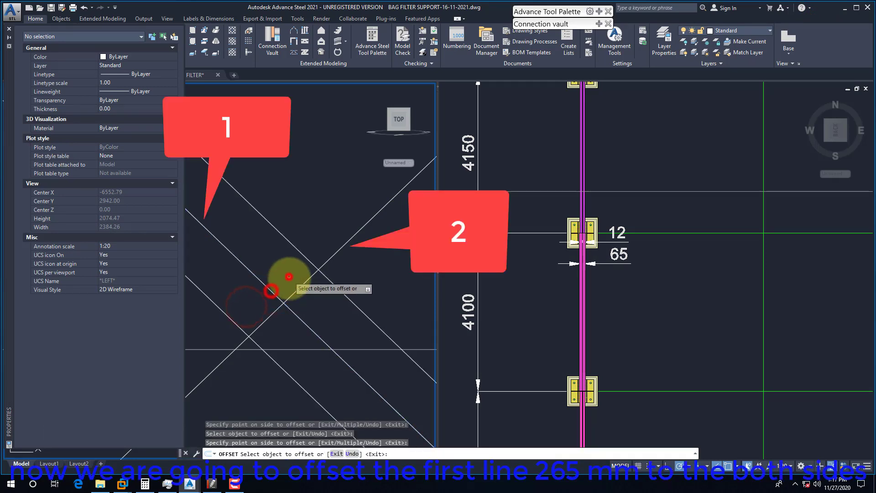
pyautogui.press('Return')
# Step: Offset the split diagonal's axis line 200 mm to both sides
pyautogui.press('Return')
pyautogui.write('200')
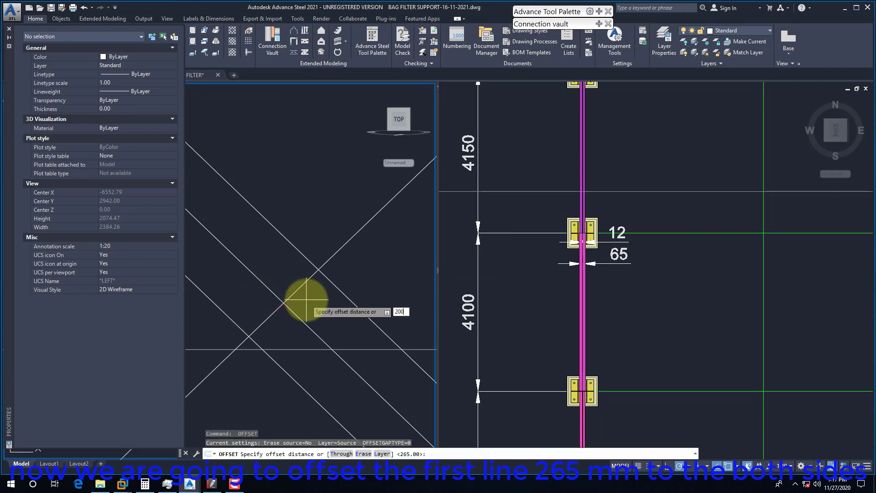
pyautogui.press('Return')
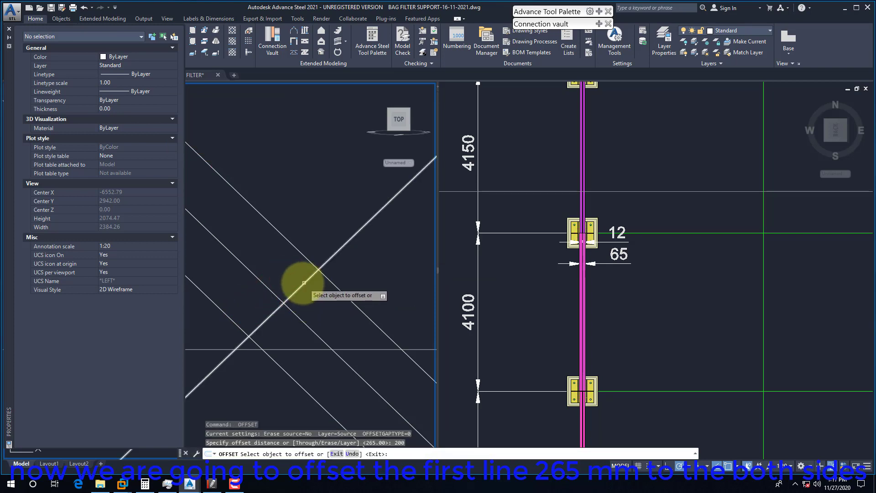
pyautogui.click(303, 283)
pyautogui.click(324, 306)
pyautogui.click(301, 284)
pyautogui.click(274, 261)
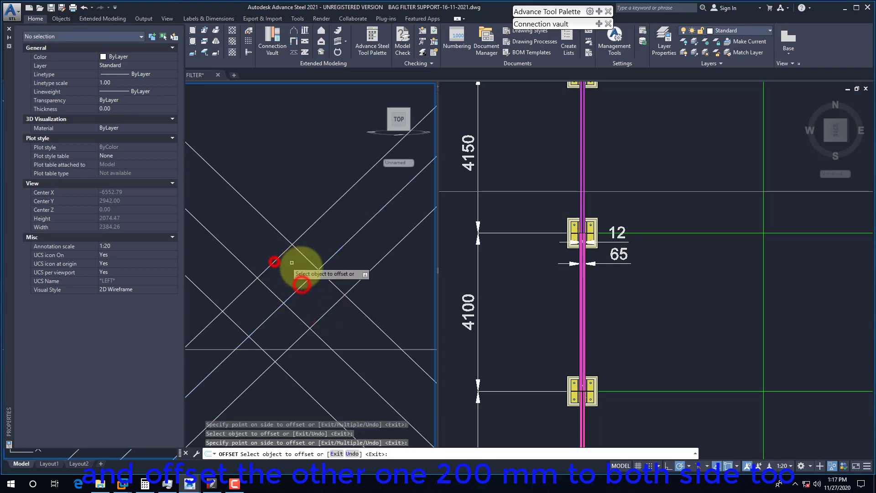
# Step: Fillet the four offset lines with zero radius at all four corners to form a closed rectangle around the crossing
pyautogui.press('Return')
pyautogui.write('f')
pyautogui.press('Return')
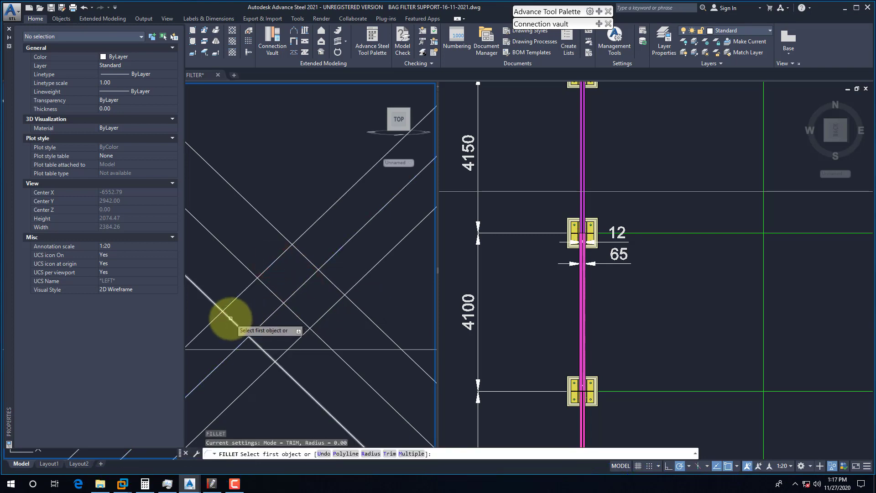
pyautogui.click(231, 312)
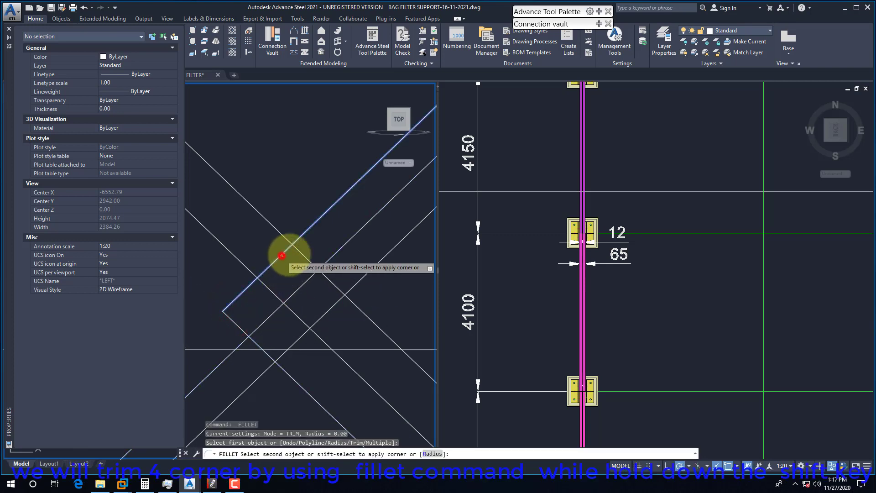
pyautogui.keyDown('shift'); pyautogui.click(298, 252); pyautogui.keyUp('shift')
pyautogui.press('Return')
pyautogui.click(335, 287)
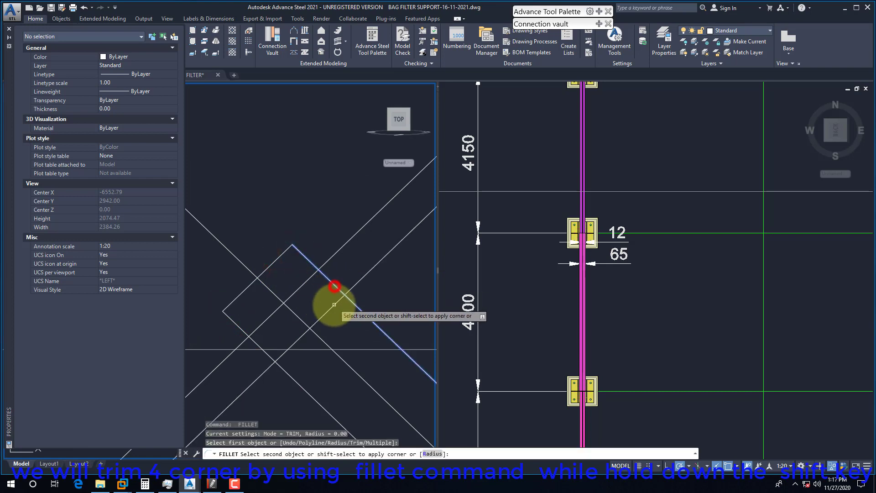
pyautogui.keyDown('shift'); pyautogui.click(334, 304); pyautogui.keyUp('shift')
pyautogui.press('Return')
pyautogui.click(296, 342)
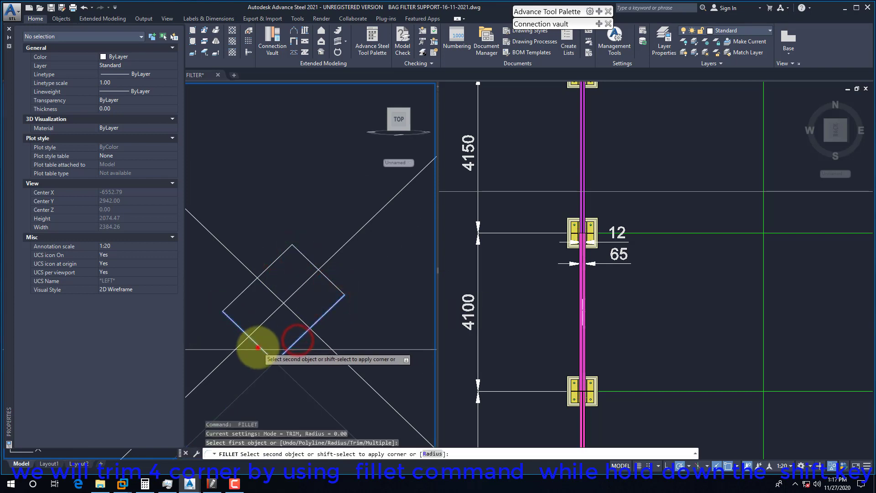
pyautogui.keyDown('shift'); pyautogui.click(257, 348); pyautogui.keyUp('shift')
pyautogui.scroll(-5, 257, 348)
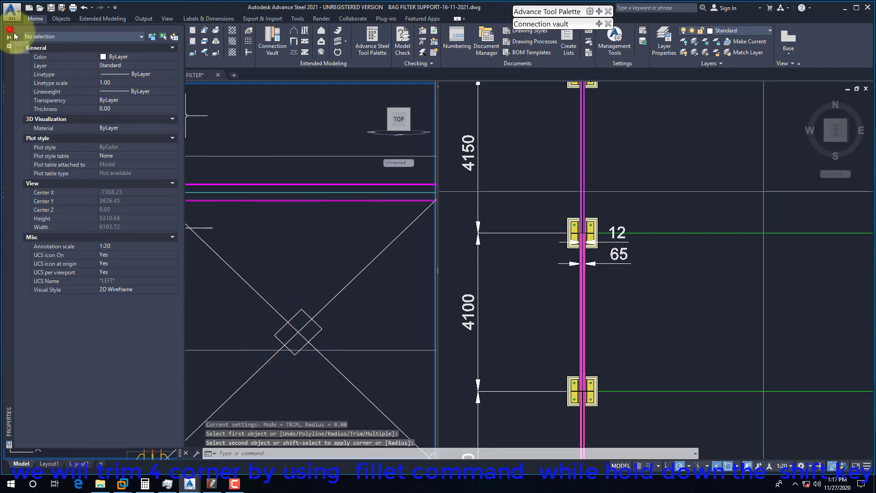
# Step: Close the object properties and join the rectangle's four lines into a single polyline
pyautogui.click(11, 30)
pyautogui.scroll(2, 294, 364)
pyautogui.scroll(-1, 137, 324)
pyautogui.scroll(1, 267, 321)
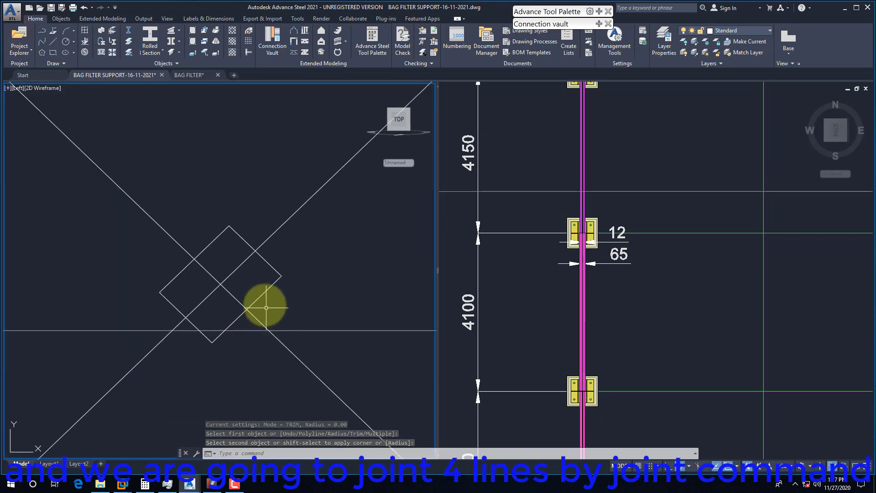
pyautogui.click(295, 283)
pyautogui.click(274, 266)
pyautogui.click(237, 243)
pyautogui.click(201, 209)
pyautogui.click(180, 294)
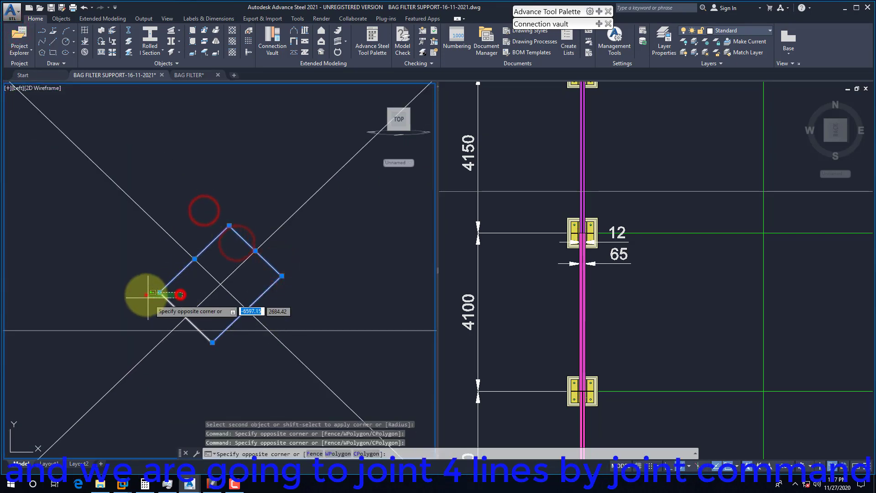
pyautogui.click(146, 295)
pyautogui.write('j')
pyautogui.press('Return')
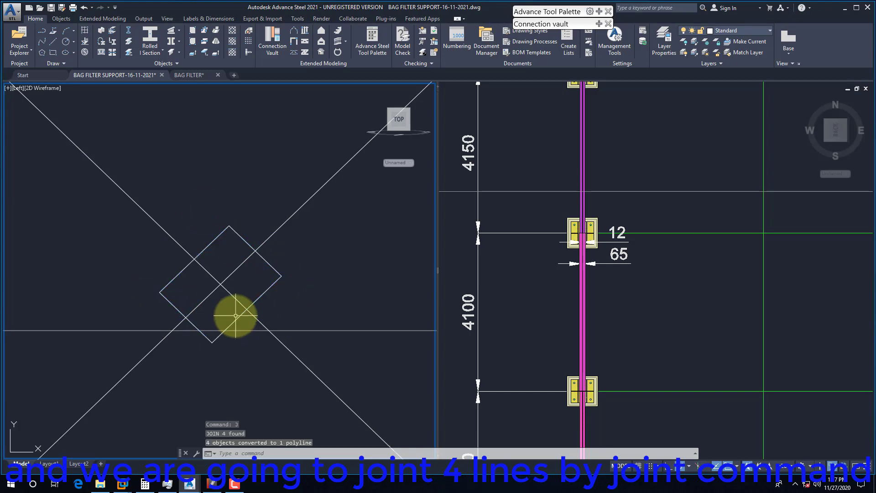
pyautogui.click(259, 297)
pyautogui.press('Escape')
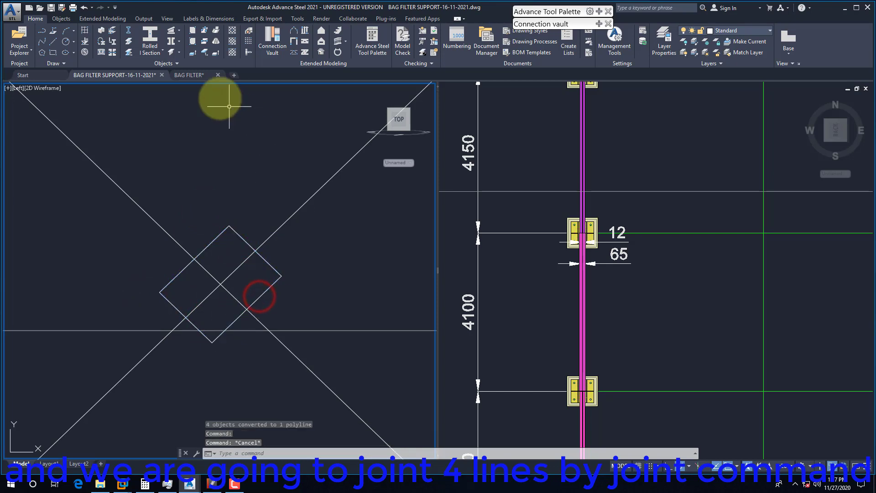
# Step: Try to apply Plate to Poly Line to the joined rectangle, choosing not to delete plates afterwards
pyautogui.click(217, 53)
pyautogui.click(230, 227)
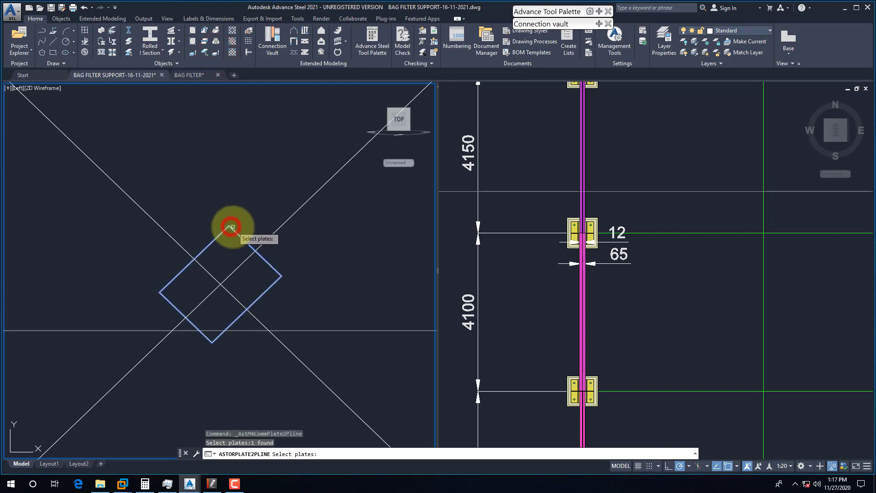
pyautogui.press('Return')
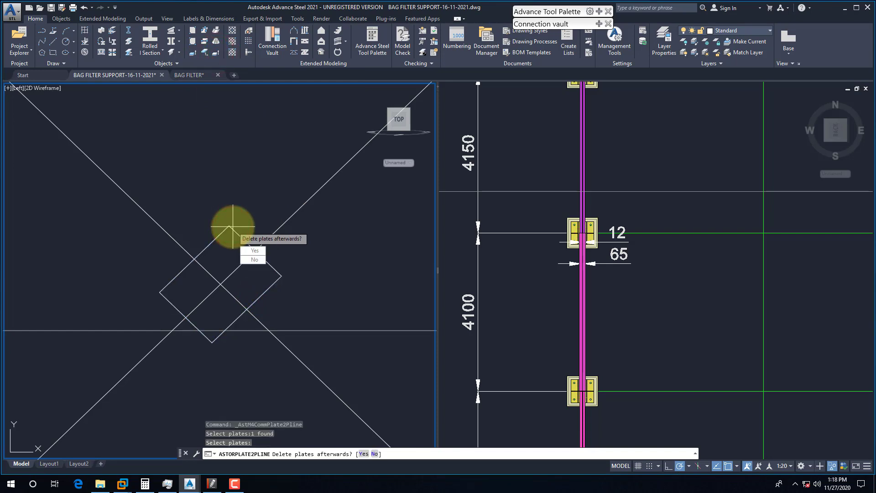
pyautogui.click(255, 259)
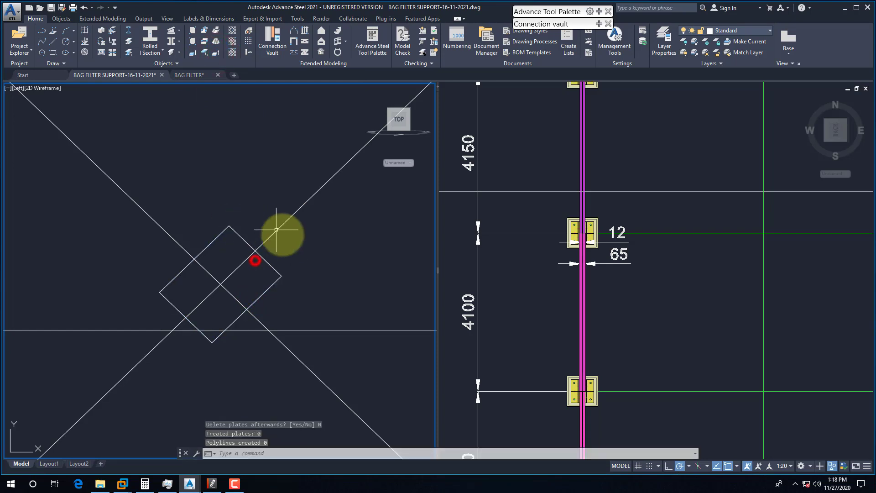
pyautogui.click(217, 247)
pyautogui.click(200, 234)
pyautogui.press('Escape')
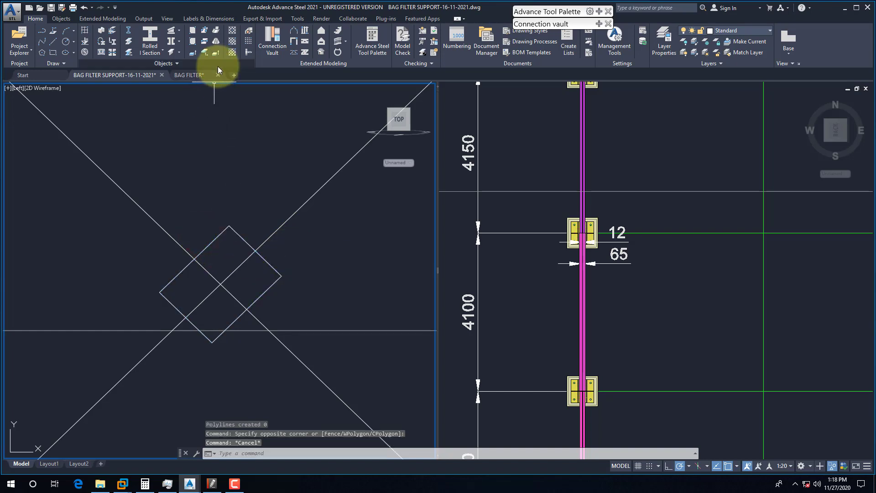
pyautogui.click(225, 248)
pyautogui.click(205, 229)
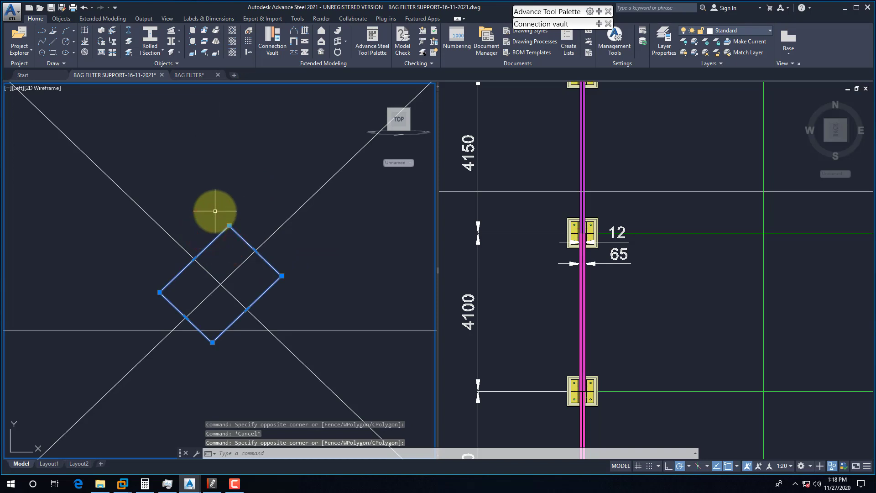
pyautogui.press('Escape')
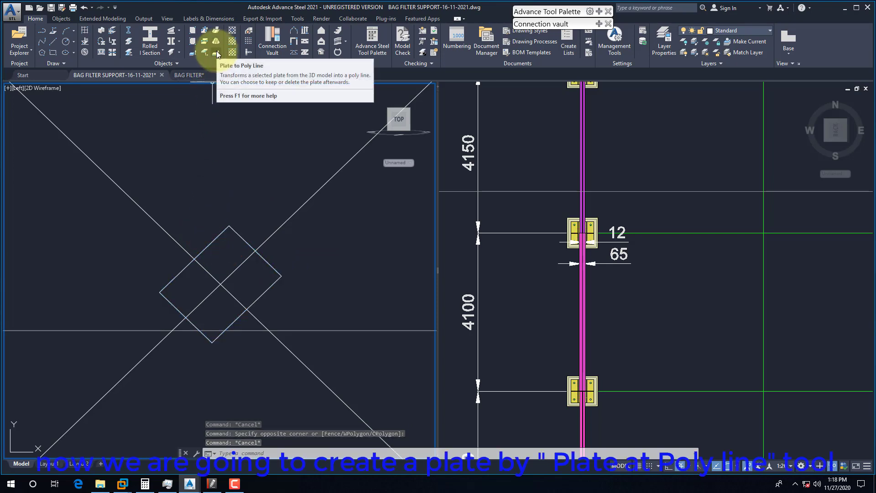
# Step: Create a plate from the rectangular polyline with thickness 12 mm and middle justification, 0.50
pyautogui.click(193, 55)
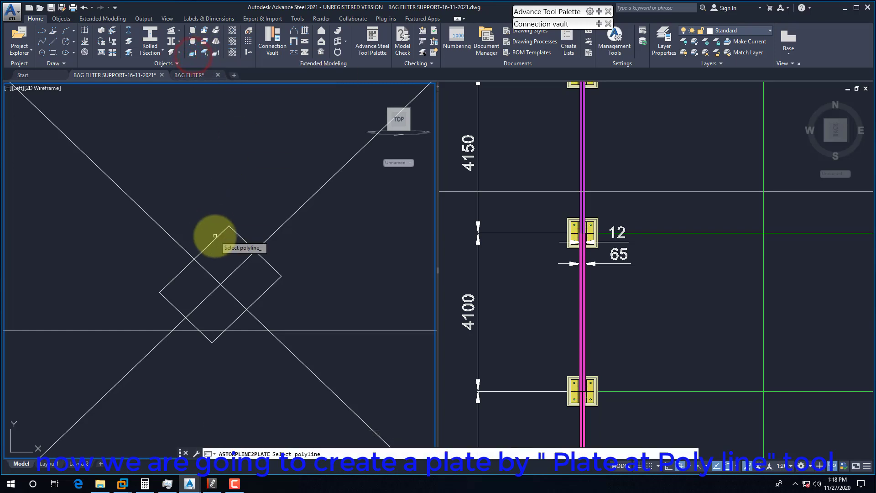
pyautogui.click(216, 239)
pyautogui.press('Return')
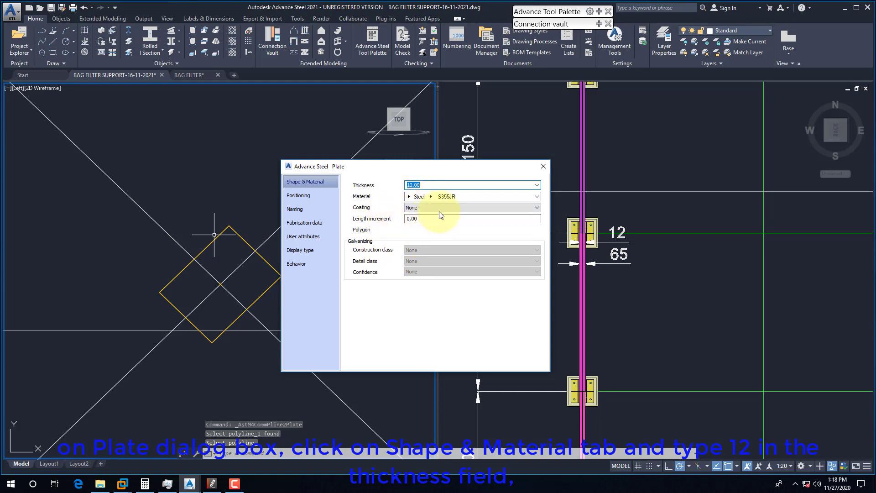
pyautogui.write('12')
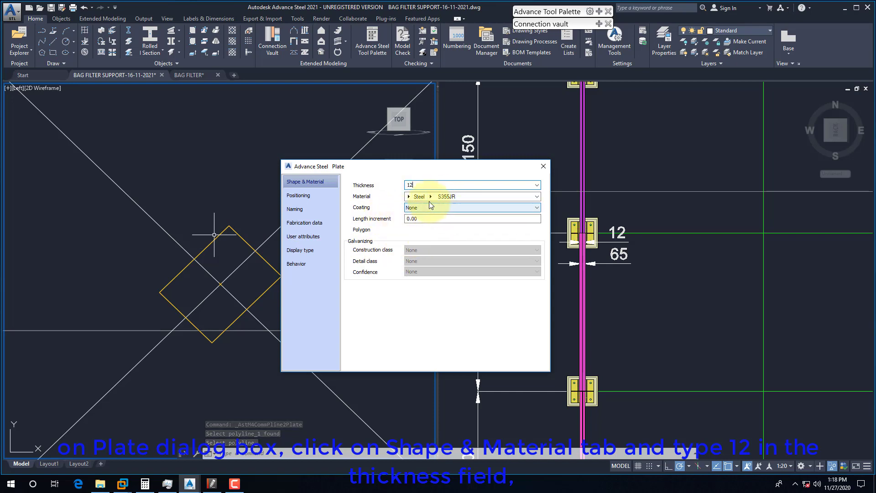
pyautogui.press('Return')
pyautogui.click(299, 195)
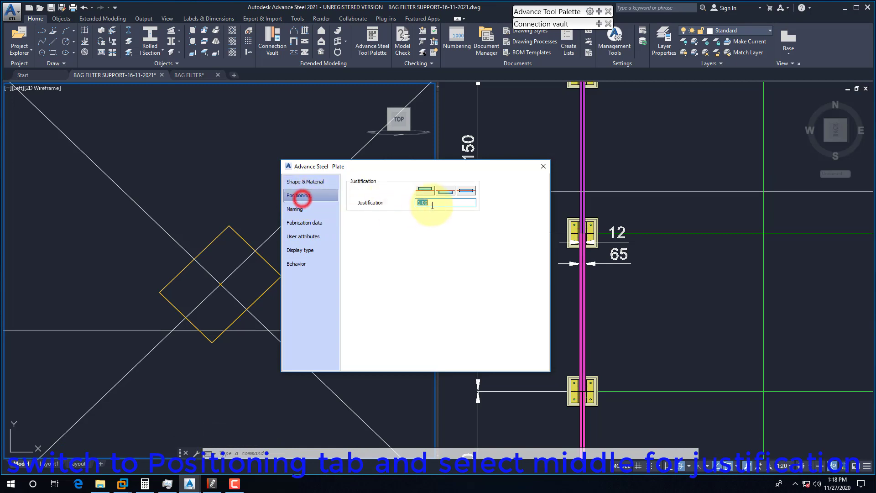
pyautogui.click(467, 190)
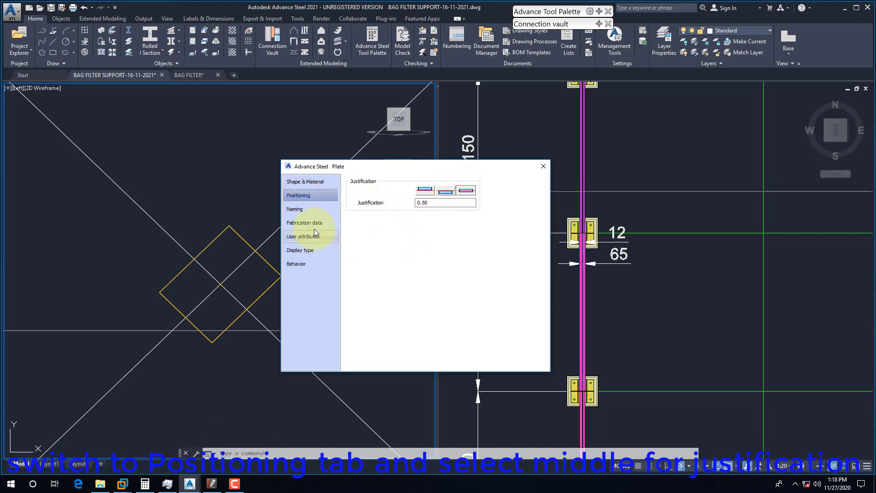
# Step: Set the plate's material to steel S235 and close the plate properties
pyautogui.click(302, 182)
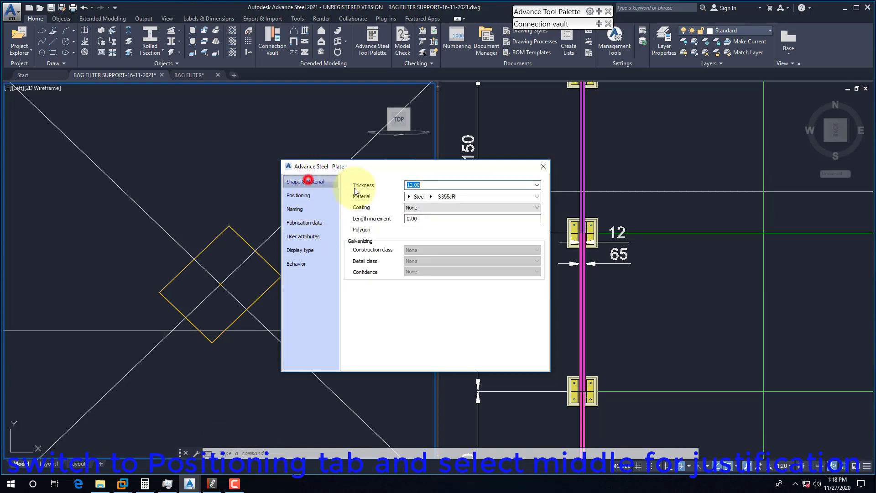
pyautogui.click(430, 197)
pyautogui.click(458, 317)
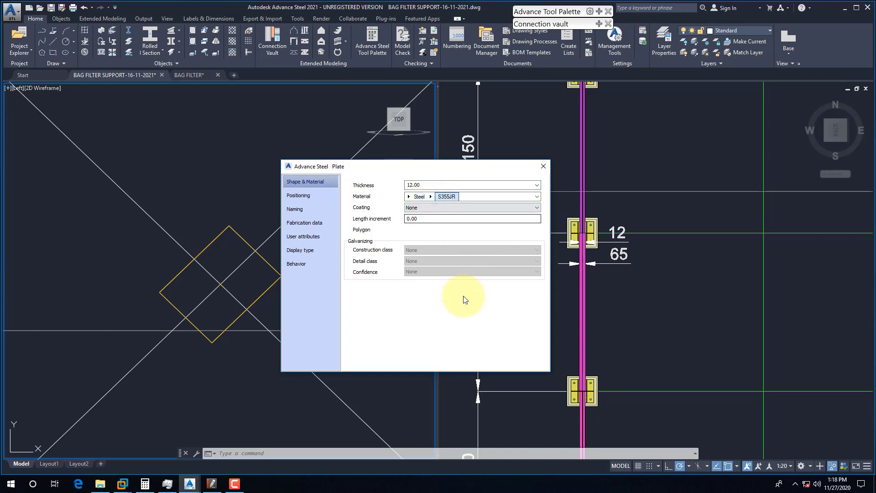
pyautogui.click(431, 197)
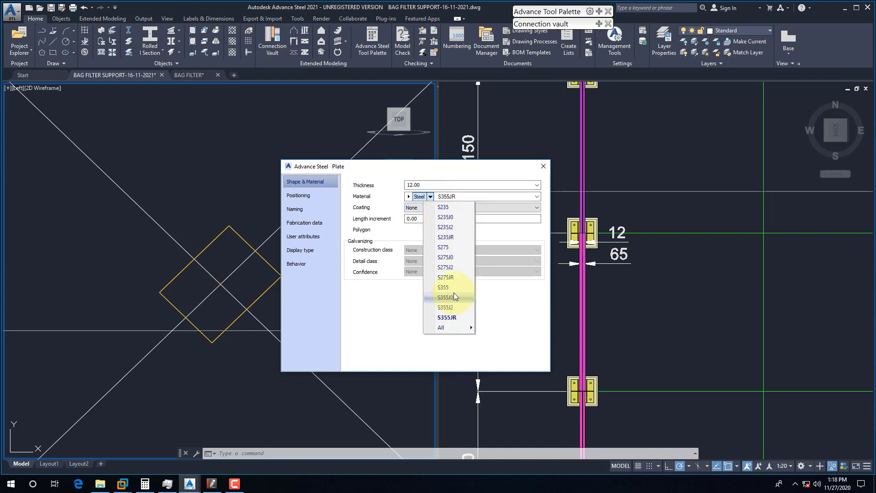
pyautogui.click(446, 207)
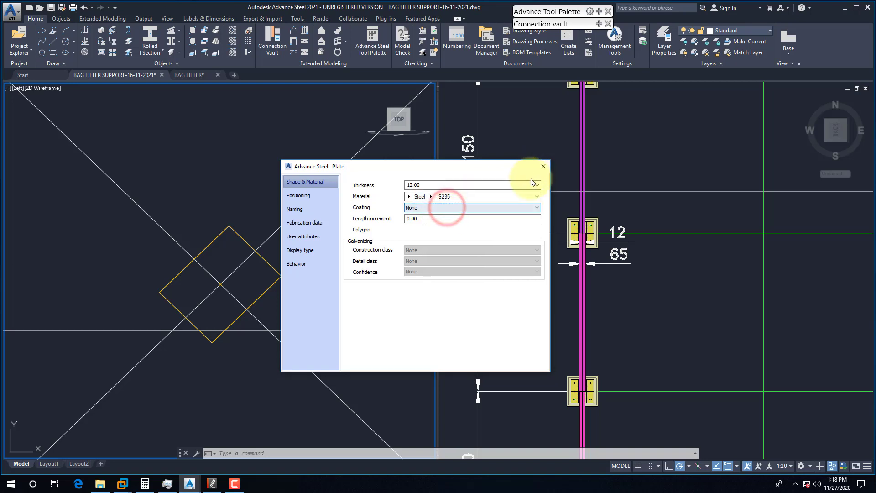
pyautogui.click(543, 166)
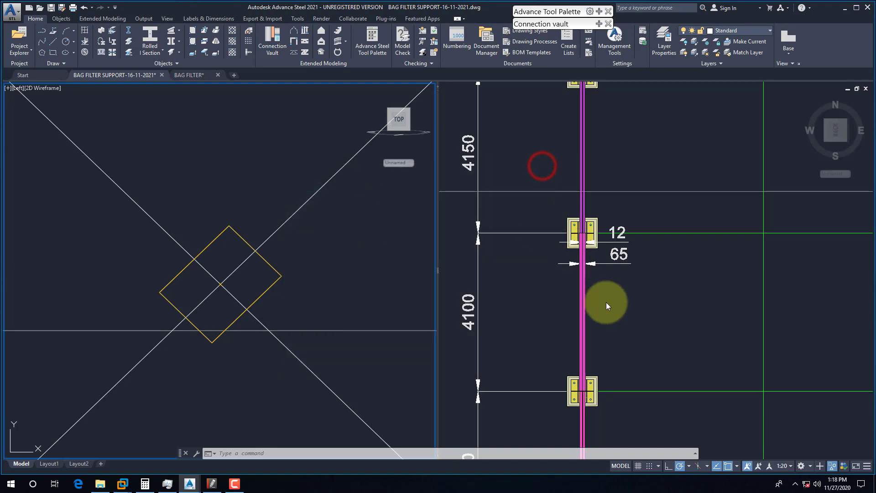
# Step: Show only the new gusset plate using the quick views and inspect its edge position in the other viewport
pyautogui.click(657, 309)
pyautogui.click(288, 287)
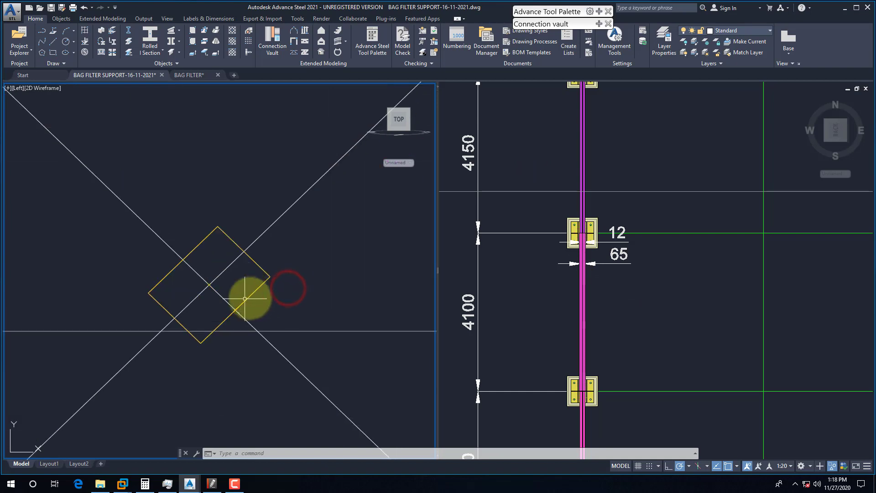
pyautogui.click(245, 298)
pyautogui.moveTo(577, 17); pyautogui.dragTo(750, 112)
pyautogui.click(773, 104)
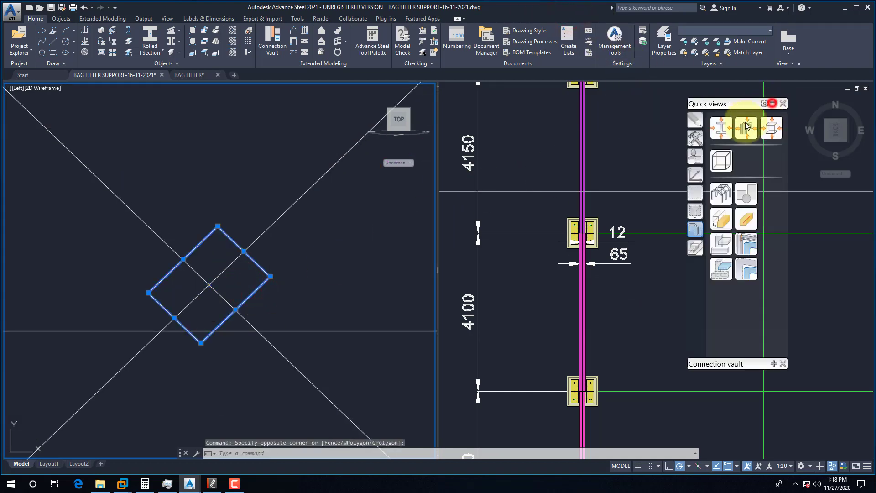
pyautogui.click(692, 230)
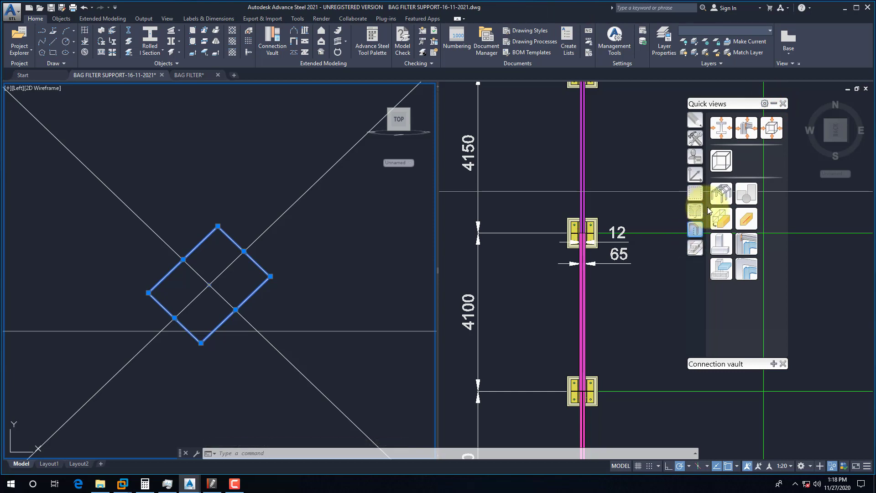
pyautogui.click(721, 192)
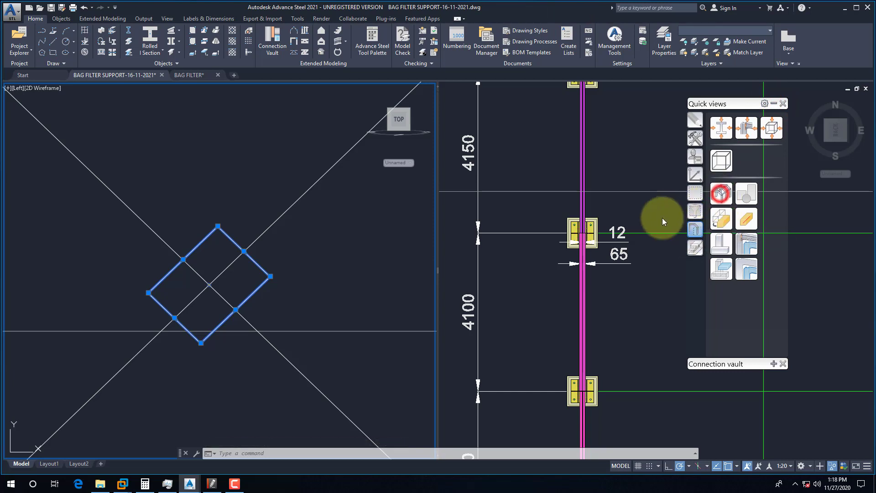
pyautogui.click(721, 269)
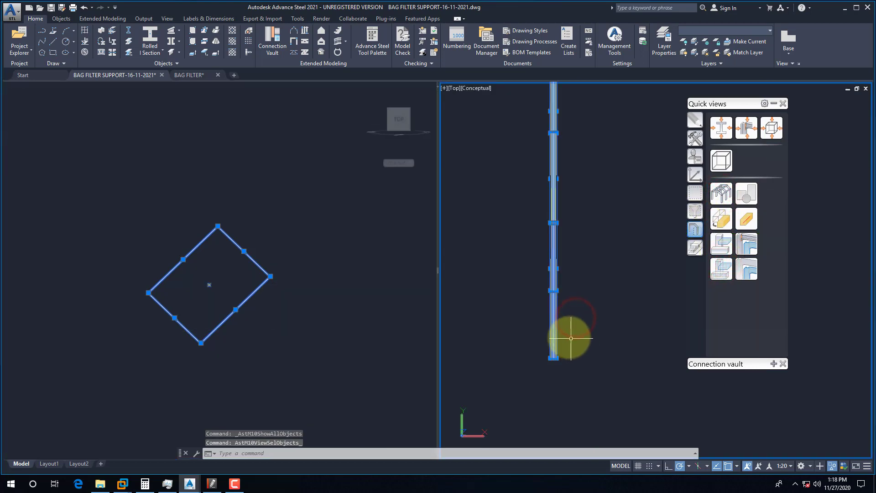
pyautogui.press('Escape')
pyautogui.scroll(-6, 556, 314)
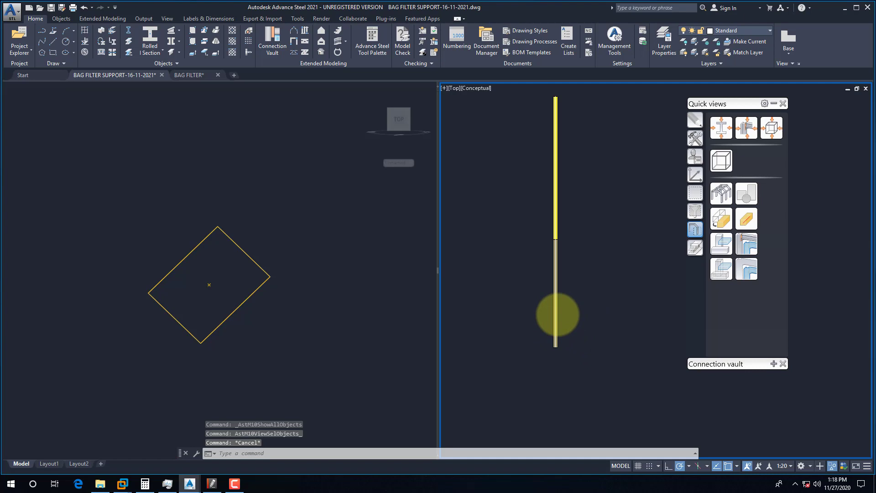
# Step: Show all model objects again and end the object isolation so the hidden bracing beams return at the crossing
pyautogui.click(290, 317)
pyautogui.click(720, 193)
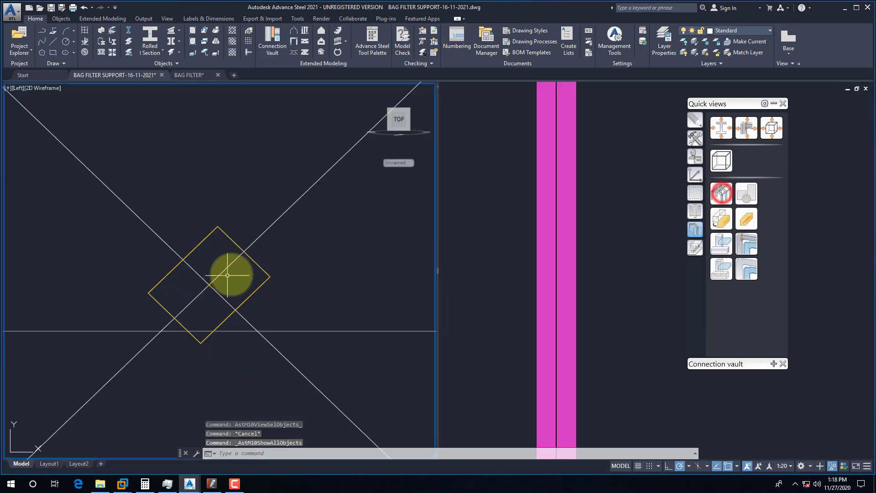
pyautogui.scroll(-5, 247, 260)
pyautogui.rightClick(243, 231)
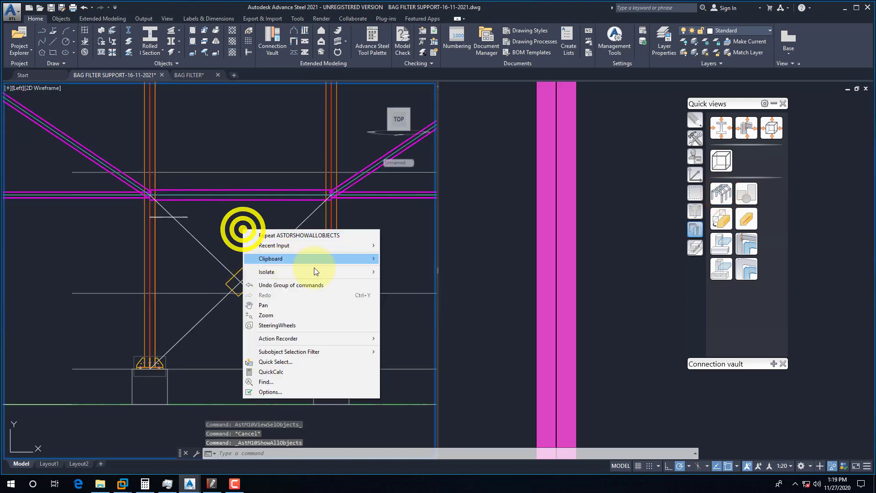
pyautogui.moveTo(330, 271)
pyautogui.click(409, 293)
pyautogui.scroll(5, 249, 292)
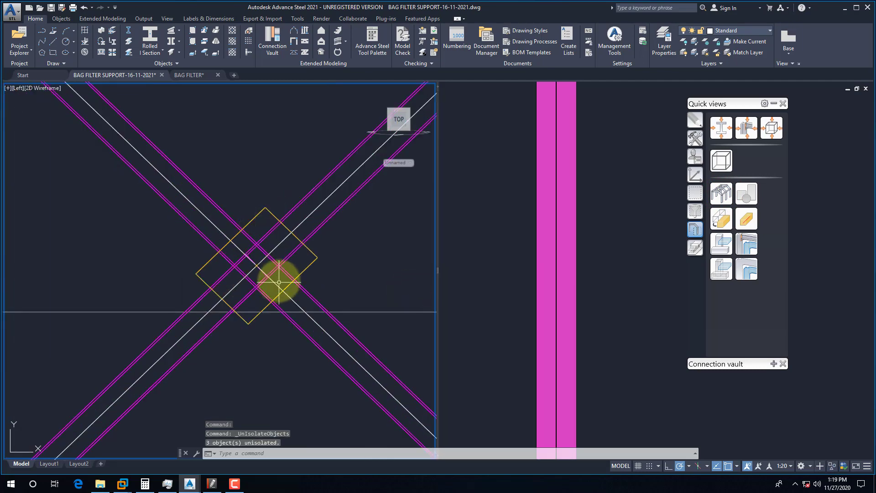
# Step: Switch to the PDF drawing and examine the side view and Detail 5 for the bolt layout at the bracing crossing
pyautogui.click(210, 485)
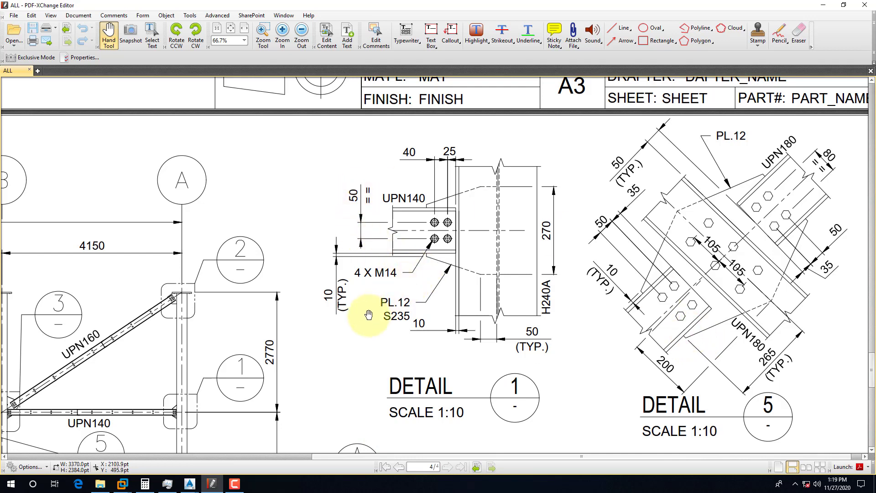
pyautogui.moveTo(373, 315); pyautogui.dragTo(383, 204)
pyautogui.keyDown('ctrl'); pyautogui.scroll(-1, 422, 218); pyautogui.keyUp('ctrl')
pyautogui.keyDown('ctrl'); pyautogui.scroll(-1, 422, 219); pyautogui.keyUp('ctrl')
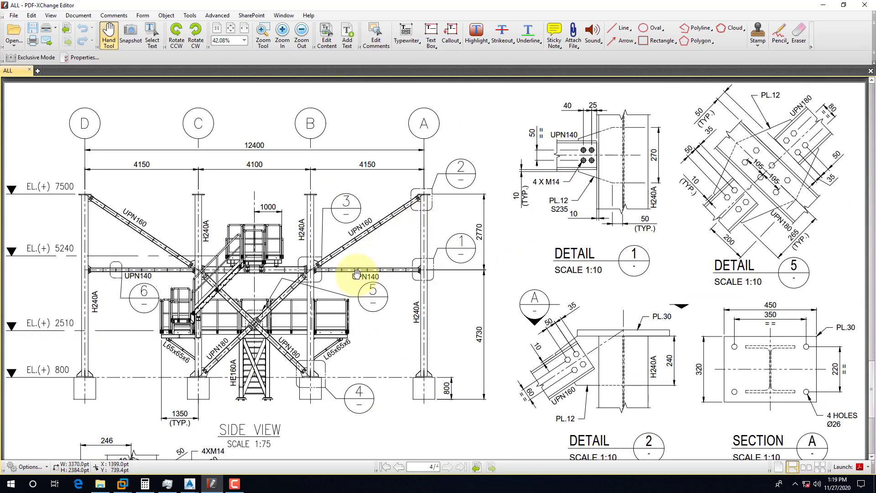
pyautogui.moveTo(358, 279)
pyautogui.mouseDown()
pyautogui.moveTo(358, 127)
pyautogui.moveTo(369, 71)
pyautogui.mouseUp()
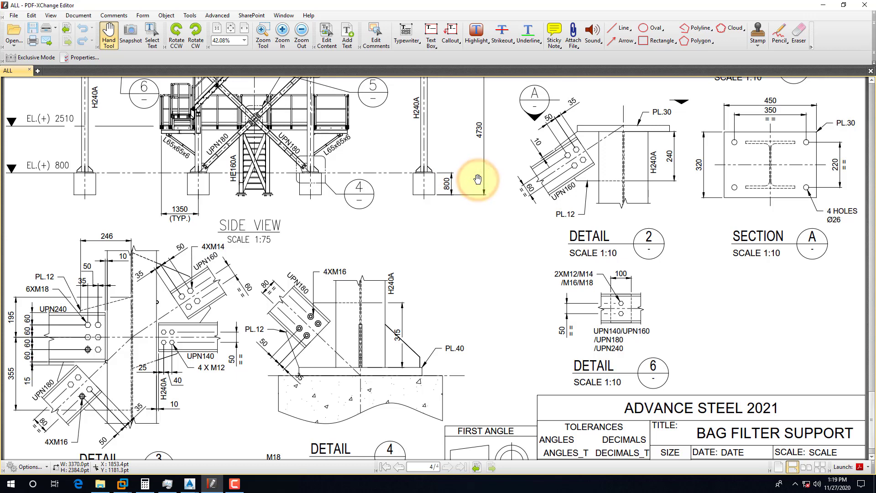
pyautogui.moveTo(477, 178)
pyautogui.mouseDown()
pyautogui.moveTo(472, 225)
pyautogui.moveTo(504, 239)
pyautogui.moveTo(469, 239)
pyautogui.moveTo(469, 180)
pyautogui.moveTo(405, 311)
pyautogui.mouseUp()
pyautogui.moveTo(555, 258); pyautogui.dragTo(493, 373)
pyautogui.moveTo(668, 258); pyautogui.dragTo(671, 270)
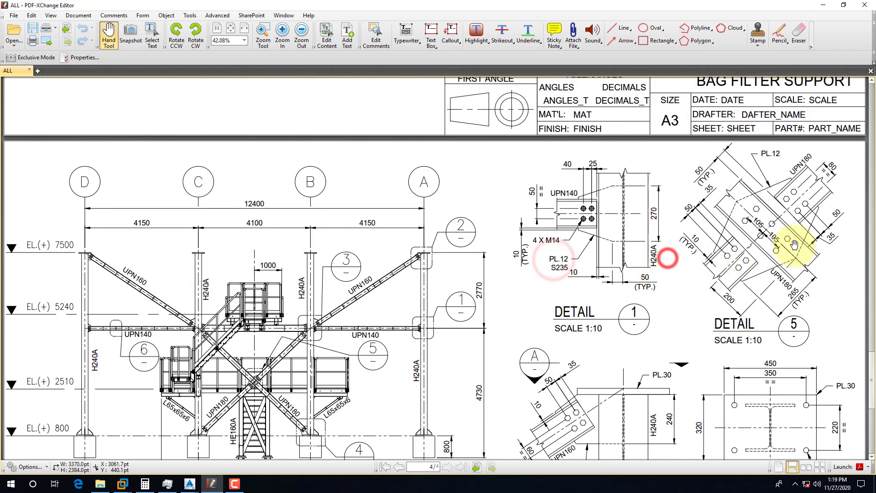
pyautogui.keyDown('ctrl'); pyautogui.scroll(3, 794, 245); pyautogui.keyUp('ctrl')
pyautogui.moveTo(785, 222); pyautogui.dragTo(696, 264)
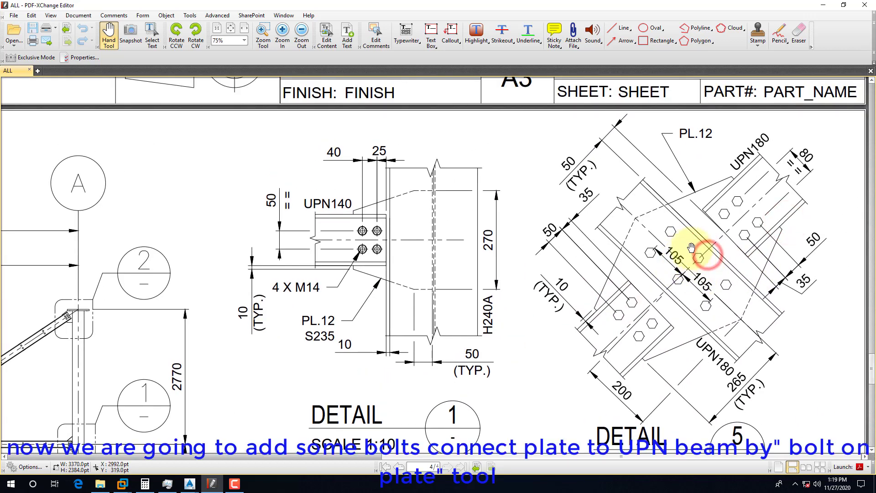
# Step: Switch back to the BAG FILTER SUPPORT model in Advance Steel and display the custom connections tools
pyautogui.moveTo(188, 485)
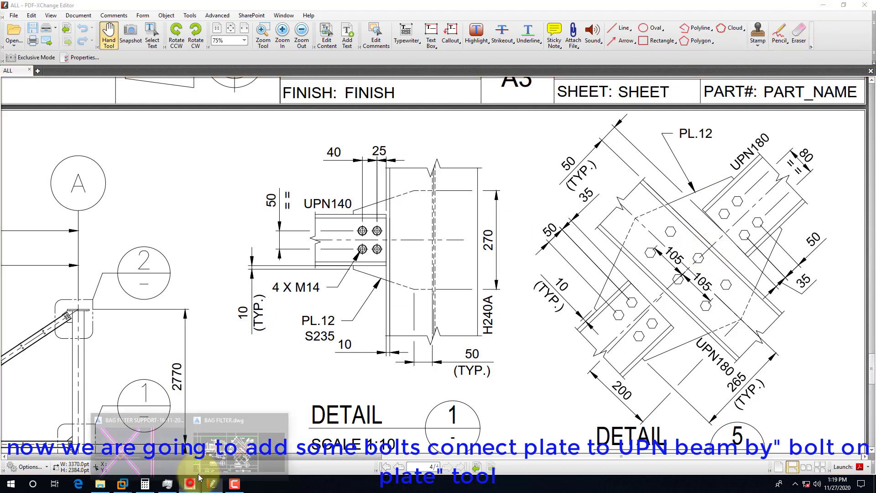
pyautogui.click(168, 438)
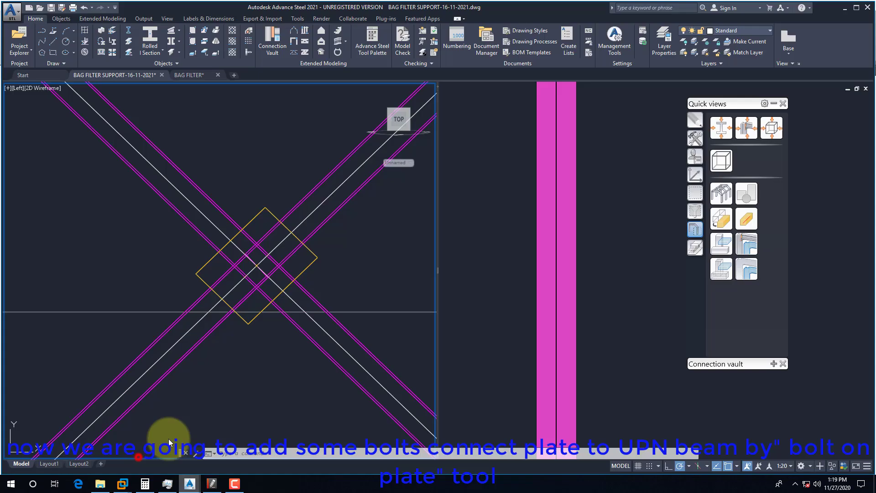
pyautogui.click(362, 255)
pyautogui.click(336, 240)
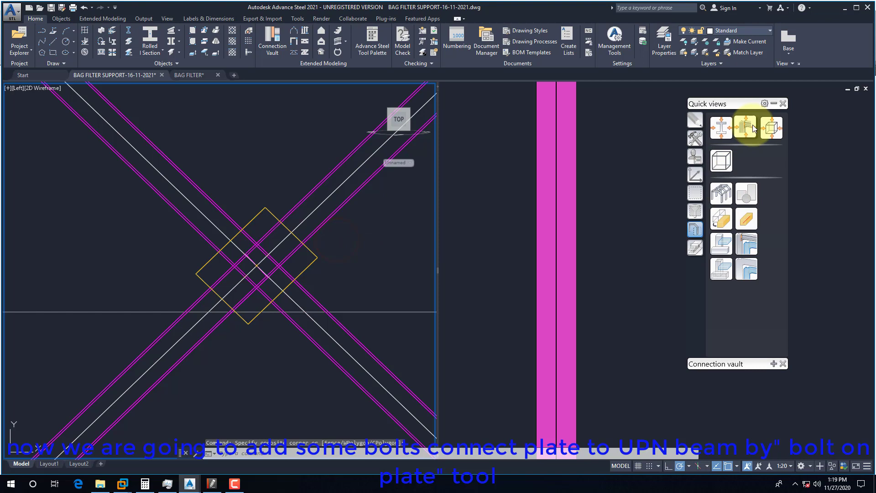
pyautogui.click(773, 103)
pyautogui.click(773, 103)
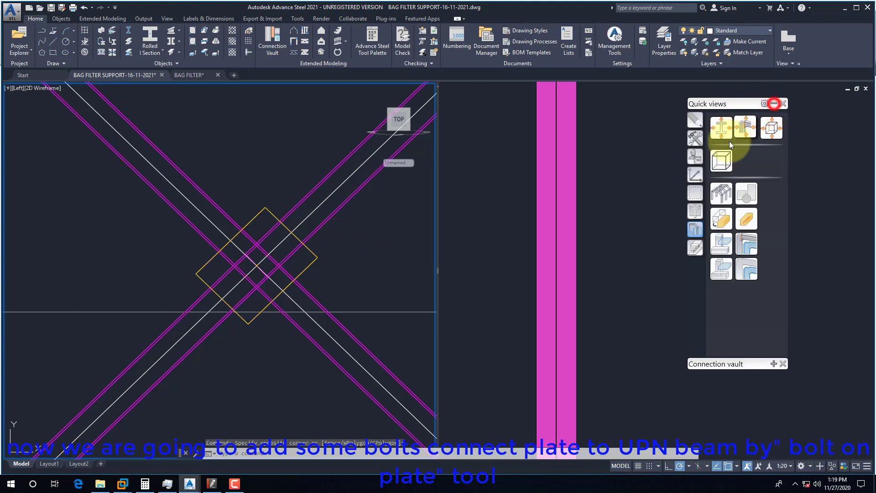
pyautogui.click(695, 156)
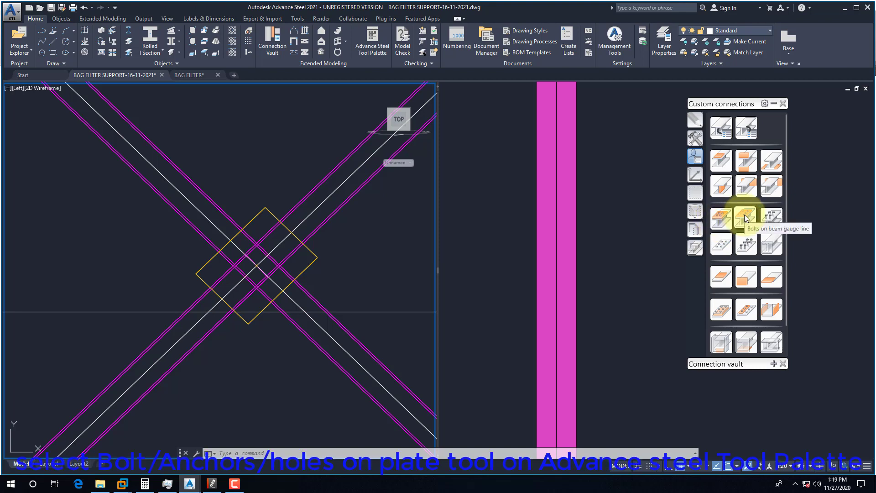
# Step: Create bolts on plate with the gusset plate as main plate and the upper-right UPN bracing beam as connecting object
pyautogui.click(721, 243)
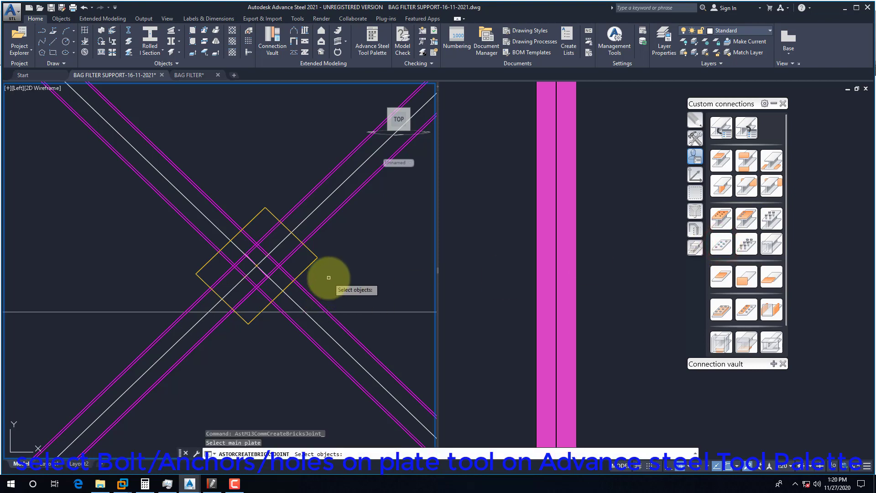
pyautogui.click(312, 267)
pyautogui.press('Return')
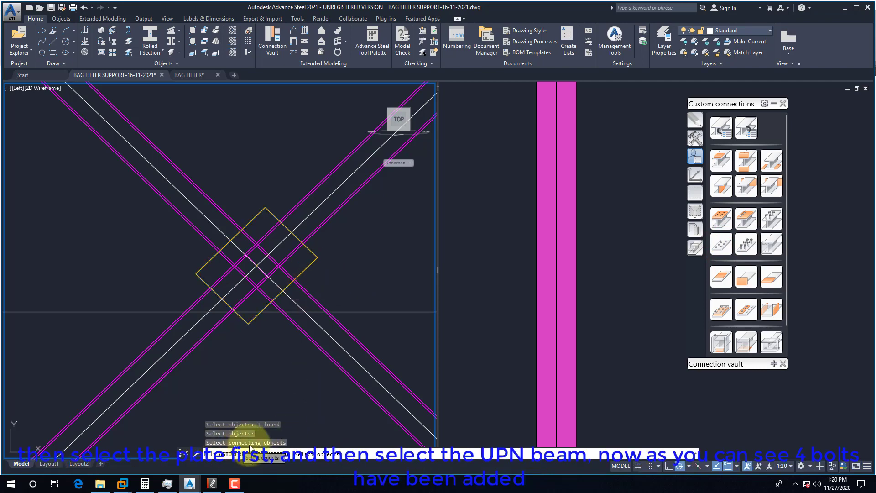
pyautogui.click(312, 235)
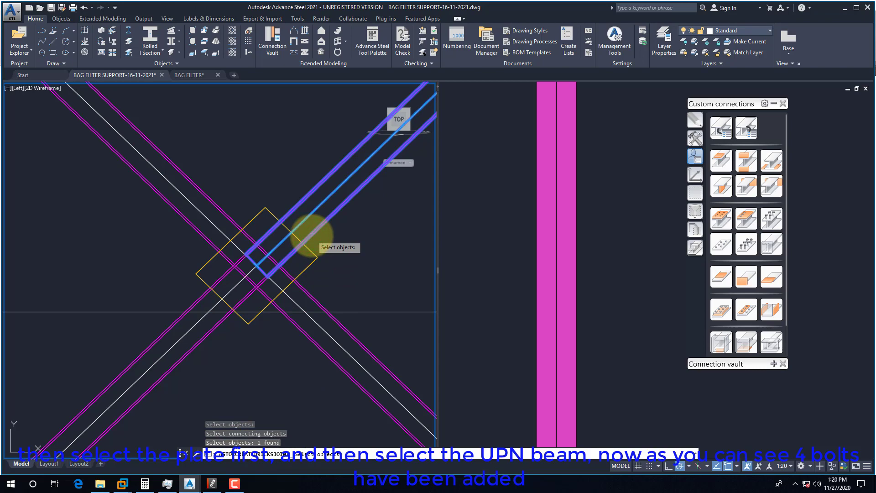
pyautogui.press('Return')
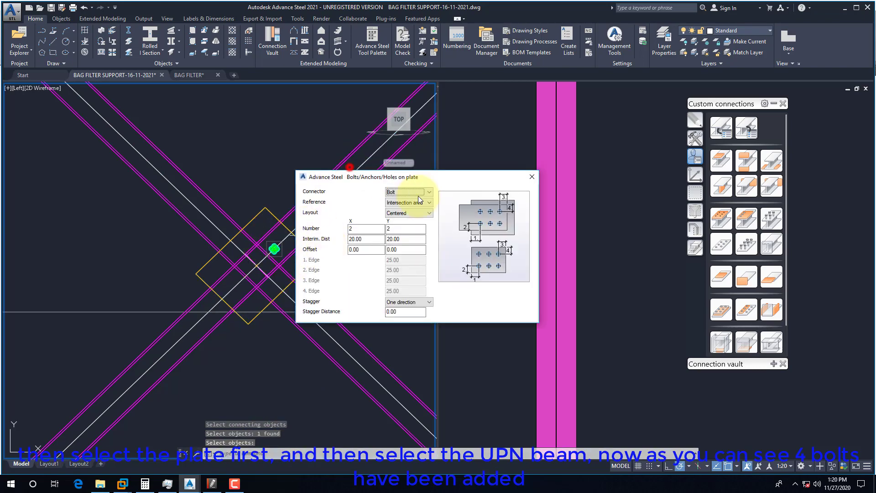
pyautogui.scroll(5, 272, 256)
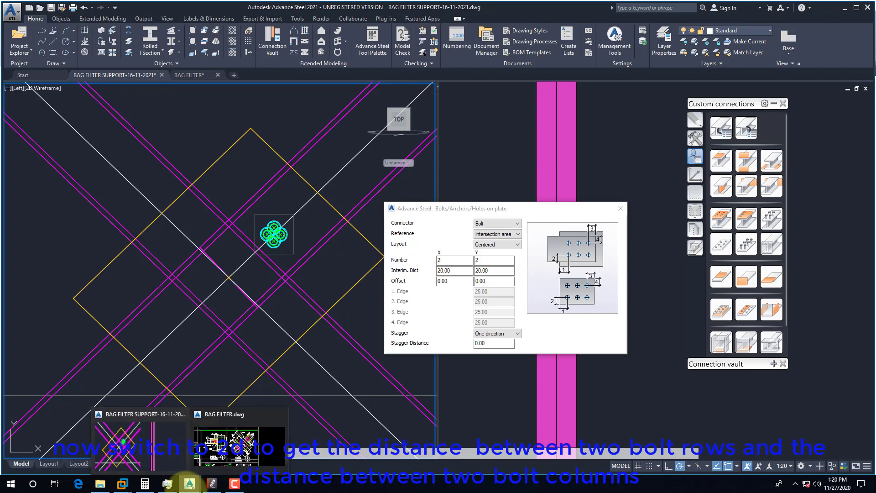
# Step: Check the bolt spacing of Detail 5 in the PDF, and close the bolt properties back in the Advance Steel model
pyautogui.click(206, 486)
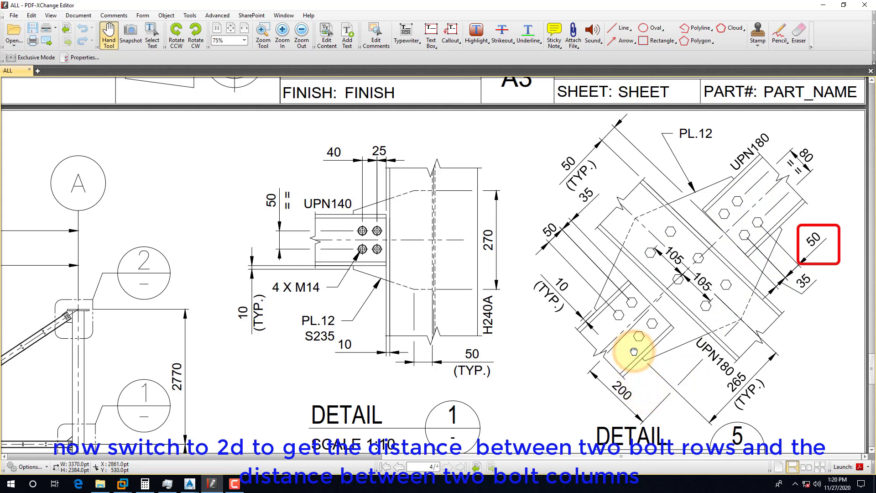
pyautogui.click(194, 486)
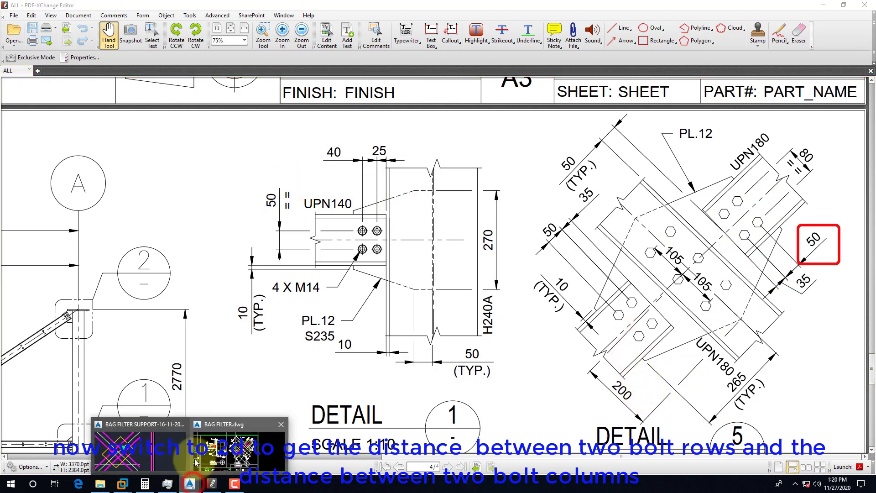
pyautogui.click(195, 458)
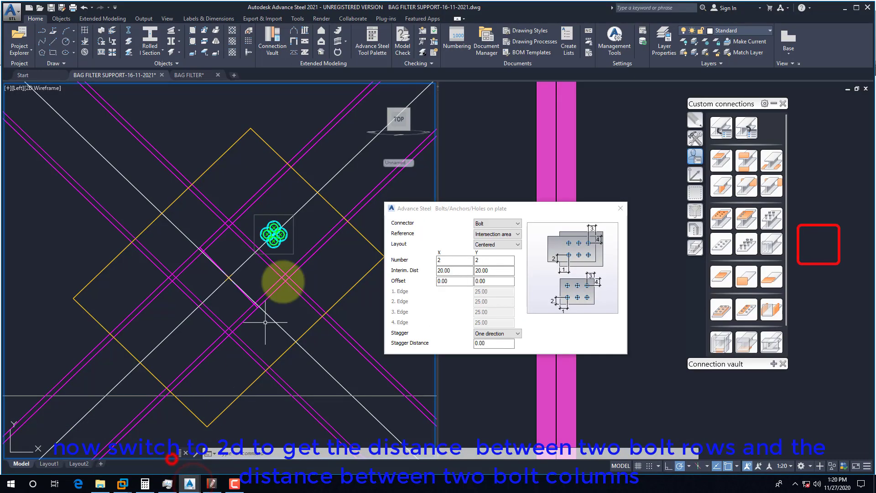
pyautogui.click(619, 209)
# Step: Switch to the BAG FILTER 2D drawing and activate the layout viewport showing Detail 5 at its lower-left bolt group
pyautogui.click(190, 75)
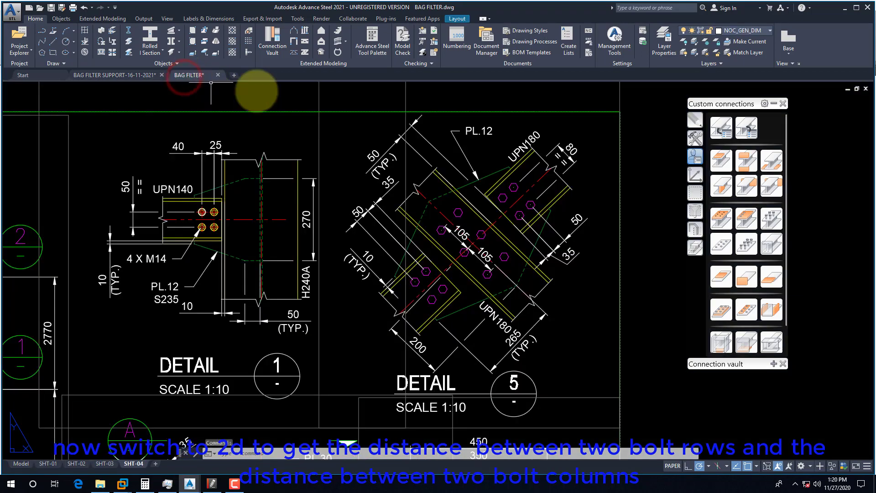
pyautogui.scroll(5, 479, 176)
pyautogui.scroll(-4, 372, 264)
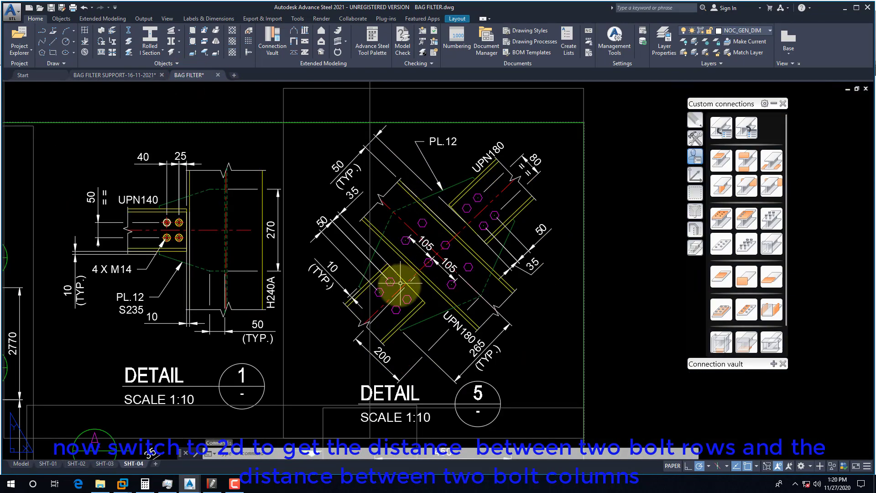
pyautogui.scroll(4, 351, 318)
pyautogui.doubleClick(305, 303)
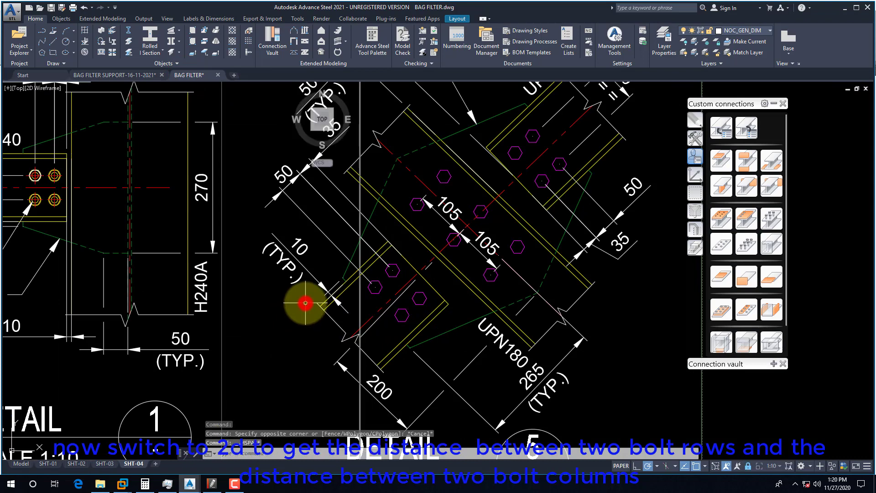
# Step: Add an aligned dimension in the Detail 5 viewport between the centers of the lower channel's two outer bolts, placed beyond the channel end
pyautogui.click(409, 368)
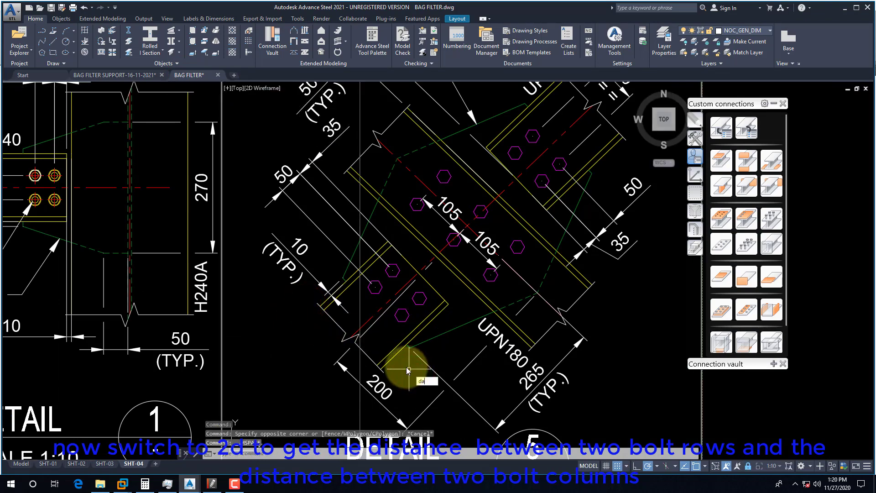
pyautogui.write('da')
pyautogui.press('Return')
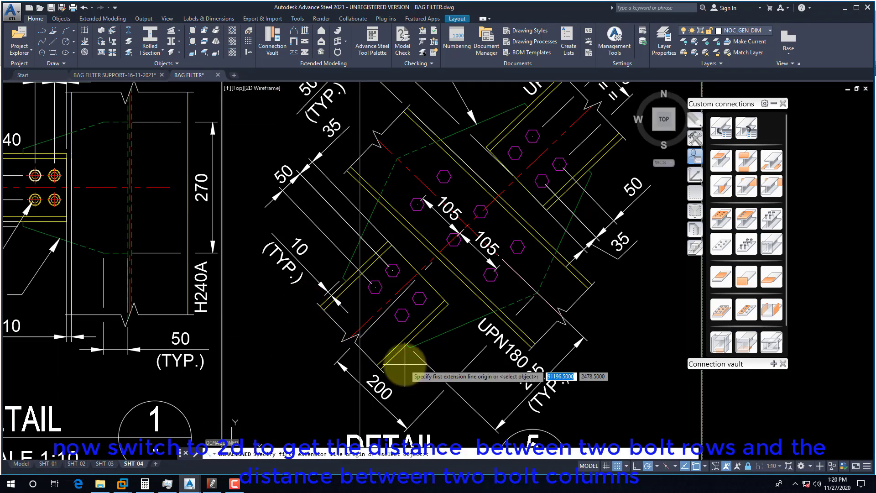
pyautogui.scroll(3, 374, 291)
pyautogui.keyDown('shift'); pyautogui.rightClick(372, 291); pyautogui.keyUp('shift')
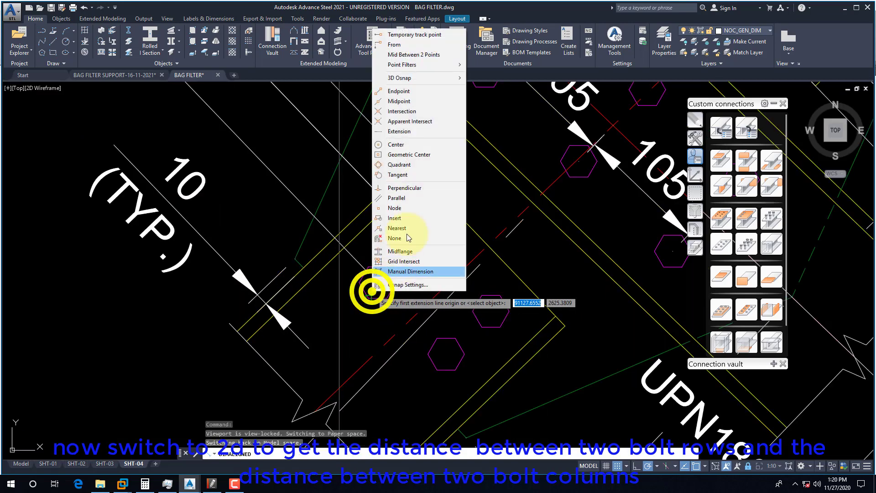
pyautogui.click(396, 154)
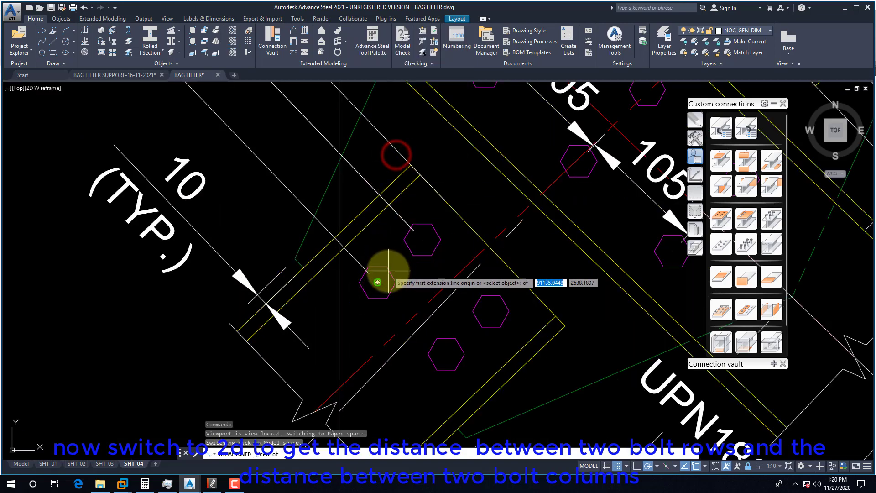
pyautogui.click(401, 281)
pyautogui.keyDown('shift'); pyautogui.rightClick(403, 283); pyautogui.keyUp('shift')
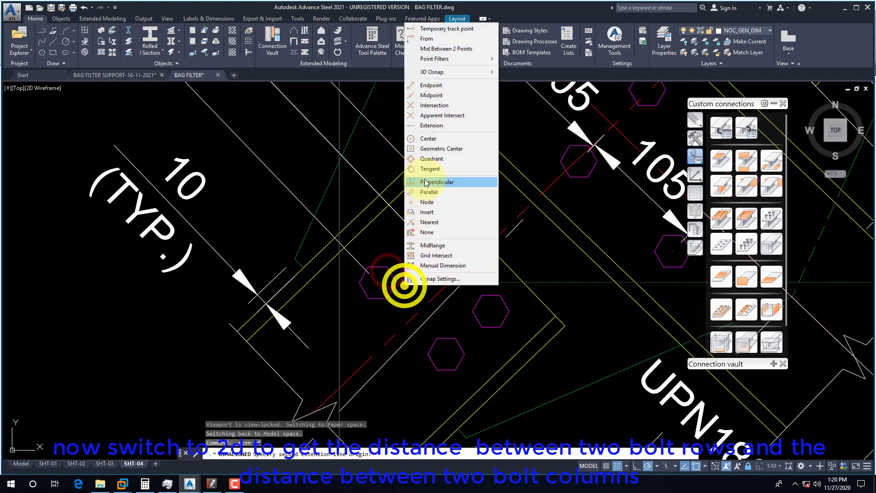
pyautogui.click(434, 153)
pyautogui.click(455, 343)
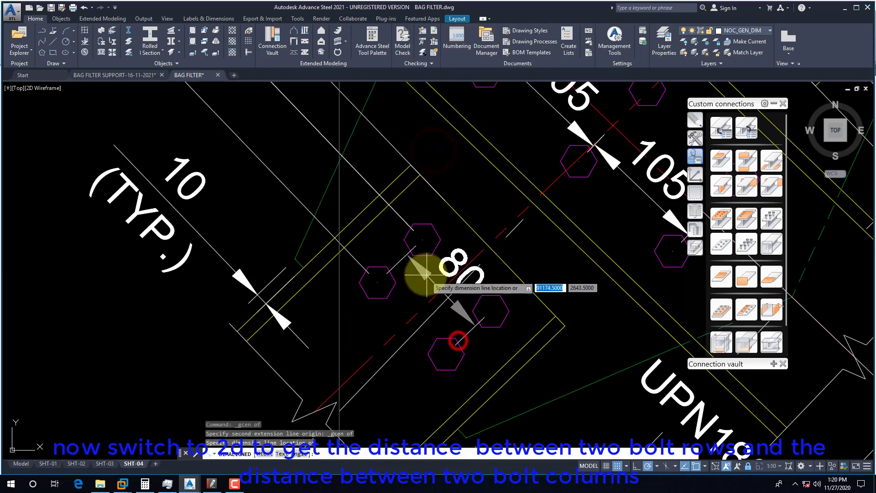
pyautogui.scroll(-3, 428, 278)
pyautogui.click(306, 352)
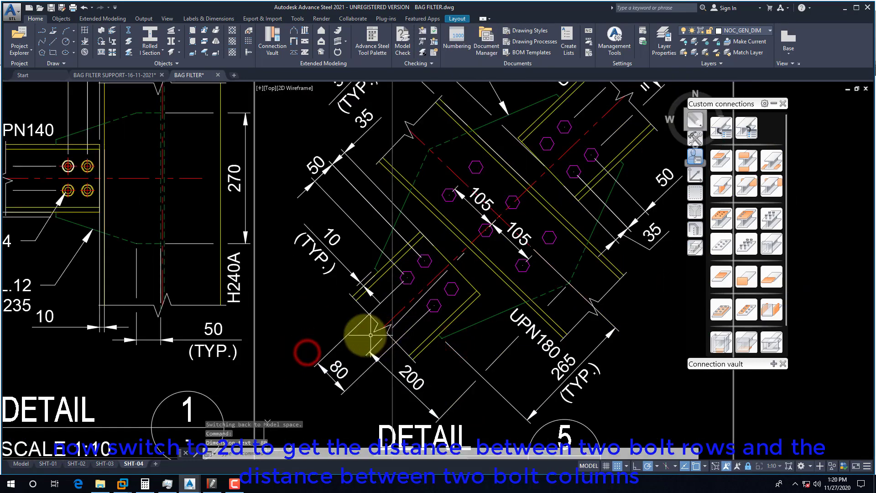
pyautogui.scroll(-3, 360, 332)
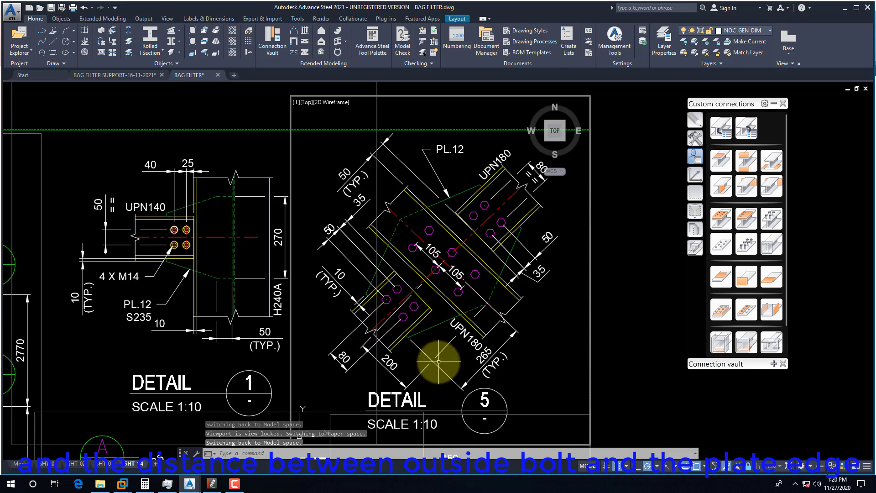
# Step: Add an aligned dimension from the lower channel's outermost bolt center perpendicular to the channel's outer edge, placed below the bolts
pyautogui.scroll(4, 420, 351)
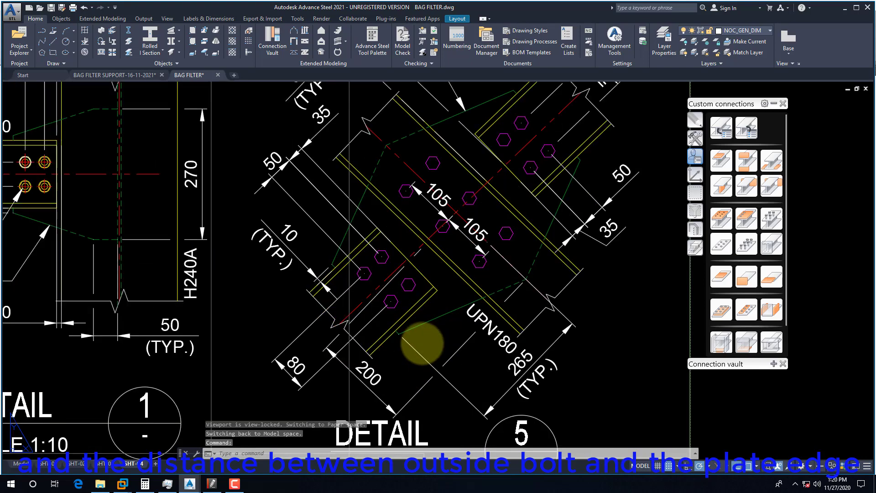
pyautogui.scroll(-2, 377, 319)
pyautogui.scroll(-2, 365, 321)
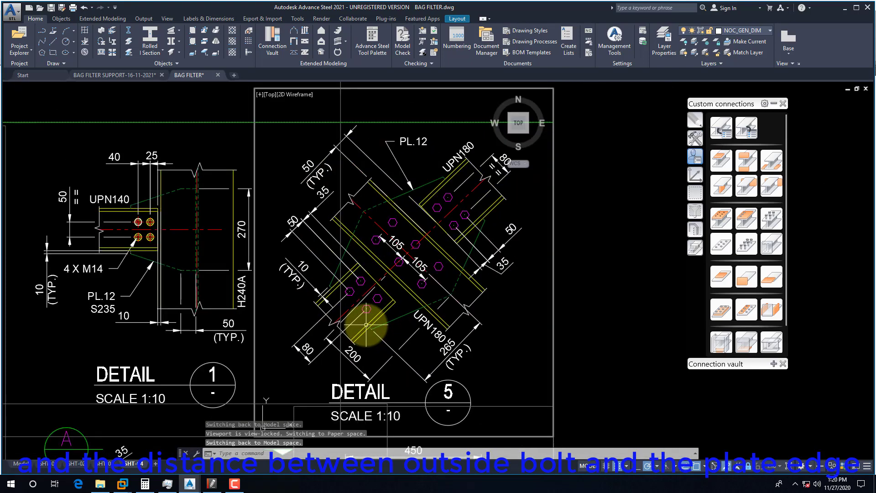
pyautogui.scroll(4, 372, 320)
pyautogui.press('Return')
pyautogui.keyDown('shift'); pyautogui.rightClick(375, 302); pyautogui.keyUp('shift')
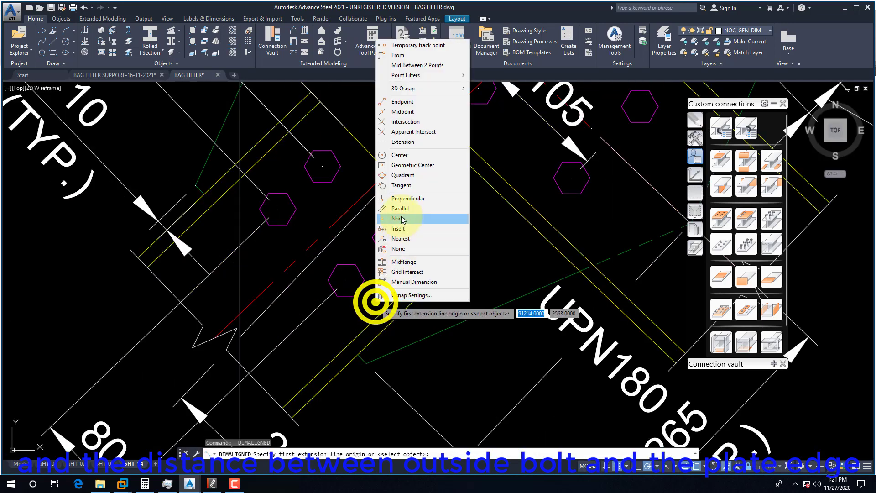
pyautogui.click(402, 165)
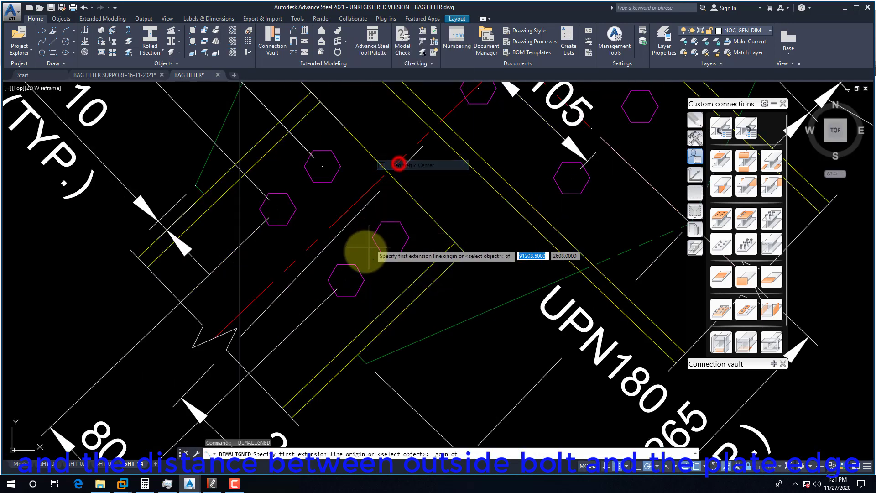
pyautogui.click(356, 276)
pyautogui.keyDown('shift'); pyautogui.rightClick(338, 351); pyautogui.keyUp('shift')
pyautogui.click(360, 242)
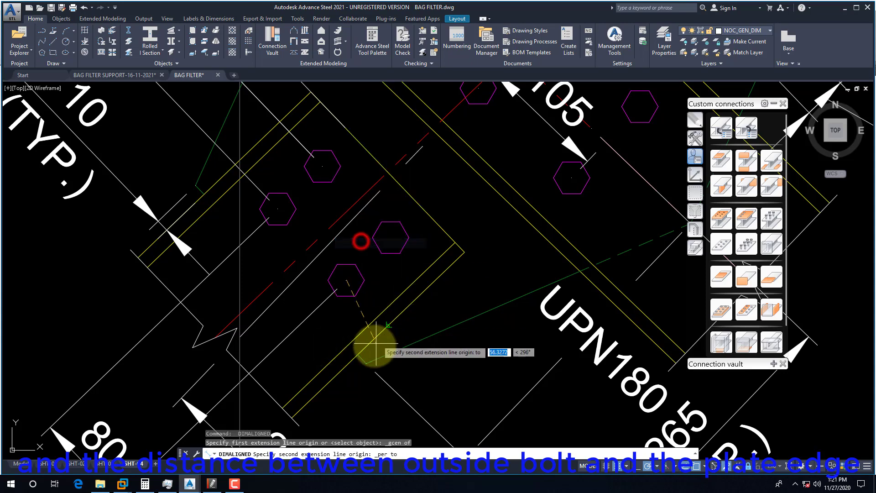
pyautogui.click(361, 362)
pyautogui.click(361, 363)
pyautogui.scroll(-4, 362, 347)
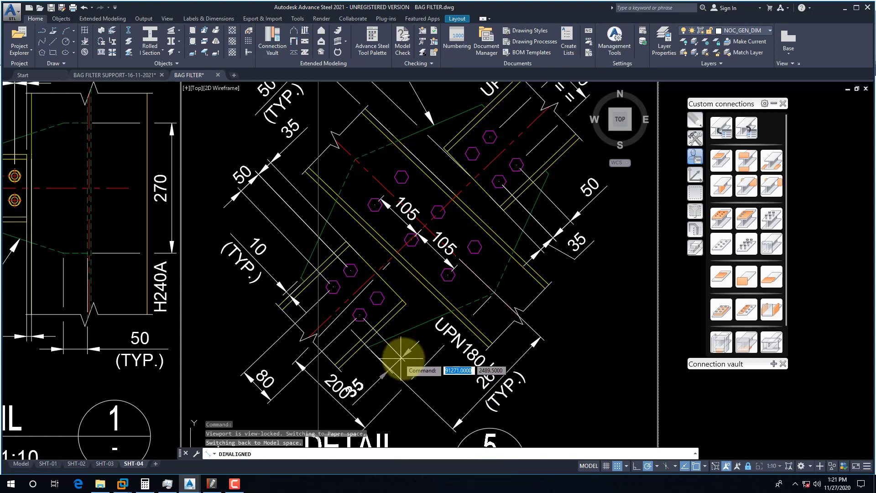
pyautogui.click(410, 359)
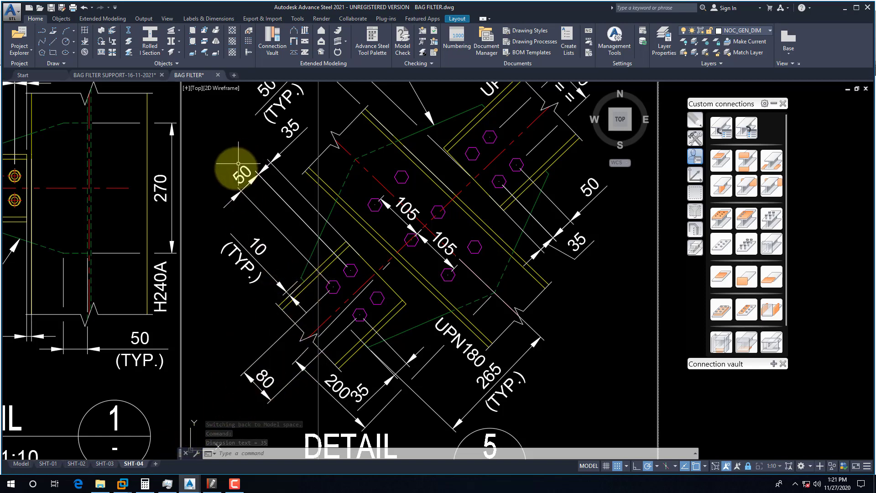
# Step: Switch to the BAG FILTER SUPPORT-16-11-2021 model and open the Advance Joint Properties of the bolt connection box
pyautogui.moveTo(211, 489)
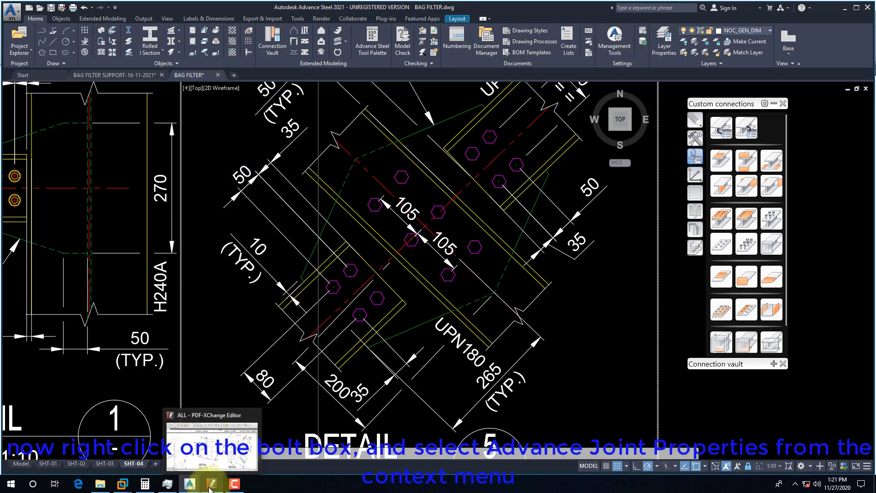
pyautogui.click(144, 449)
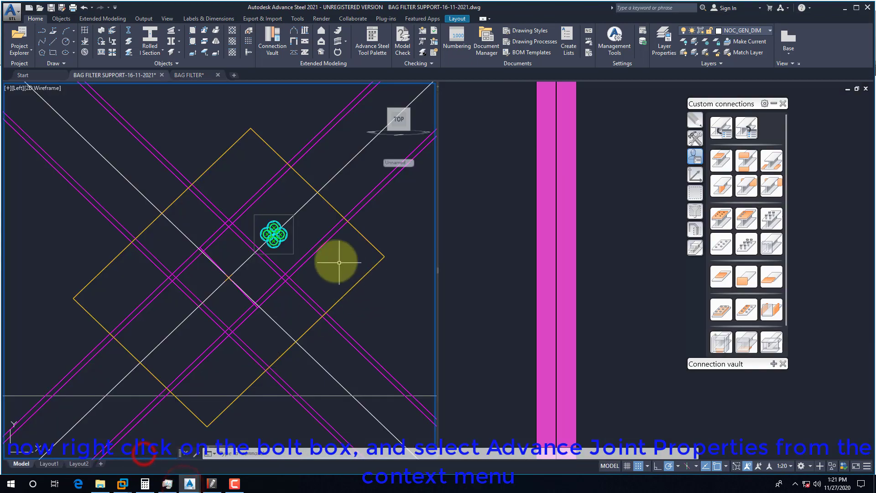
pyautogui.click(281, 233)
pyautogui.rightClick(282, 233)
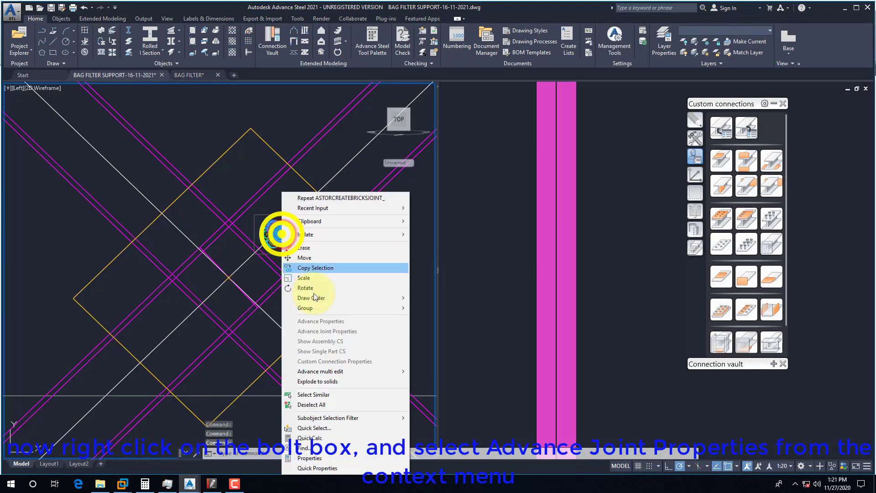
pyautogui.press('Escape')
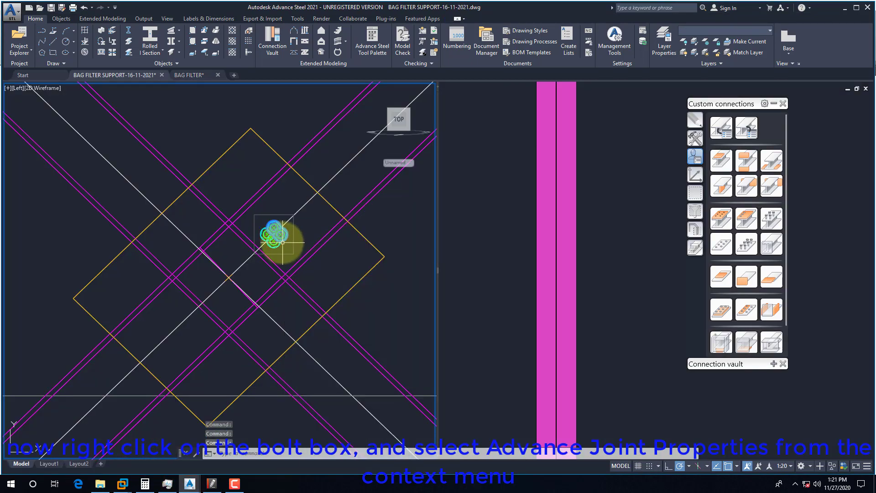
pyautogui.rightClick(294, 234)
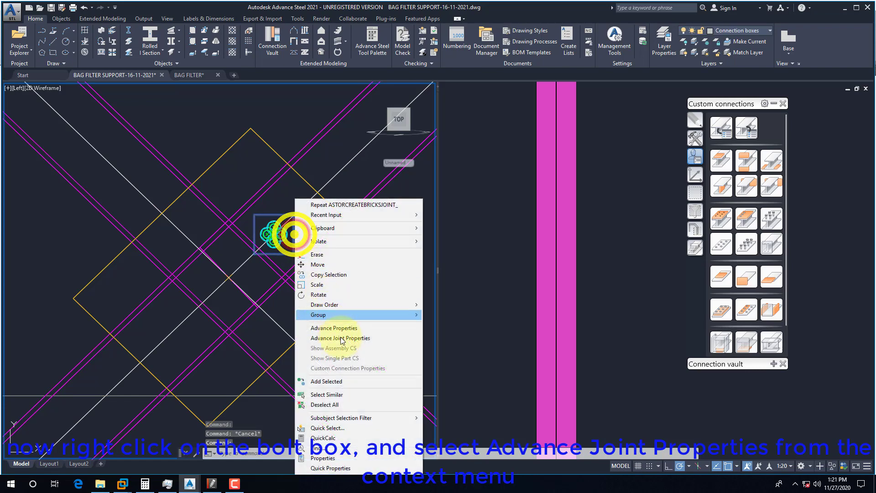
pyautogui.click(341, 338)
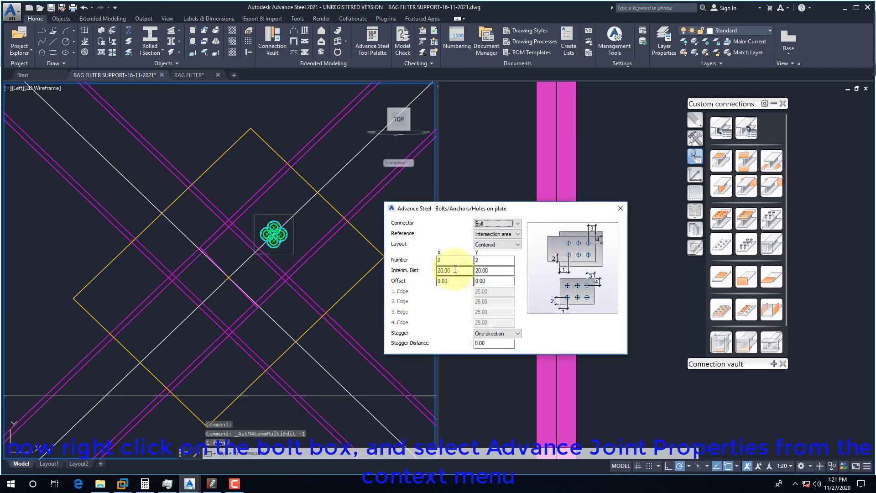
# Step: Review the bolt layout options, keep Centered, and set the X intermediate distance to 50
pyautogui.doubleClick(455, 269)
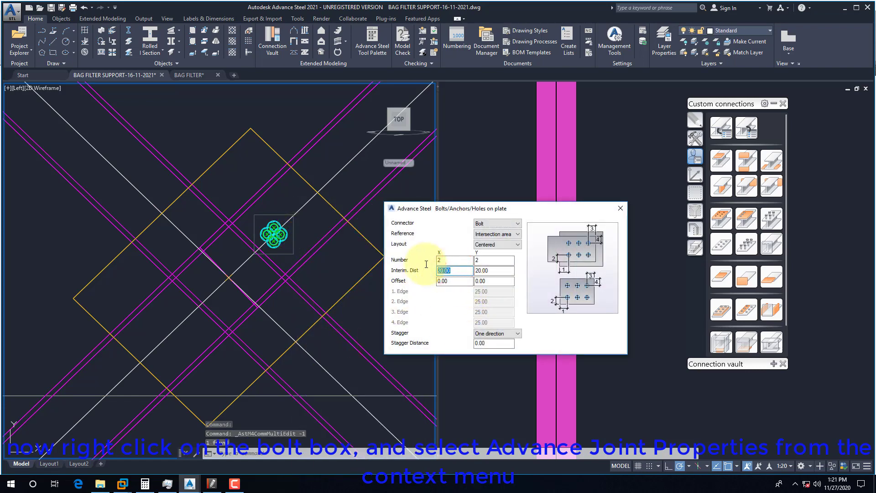
pyautogui.click(493, 235)
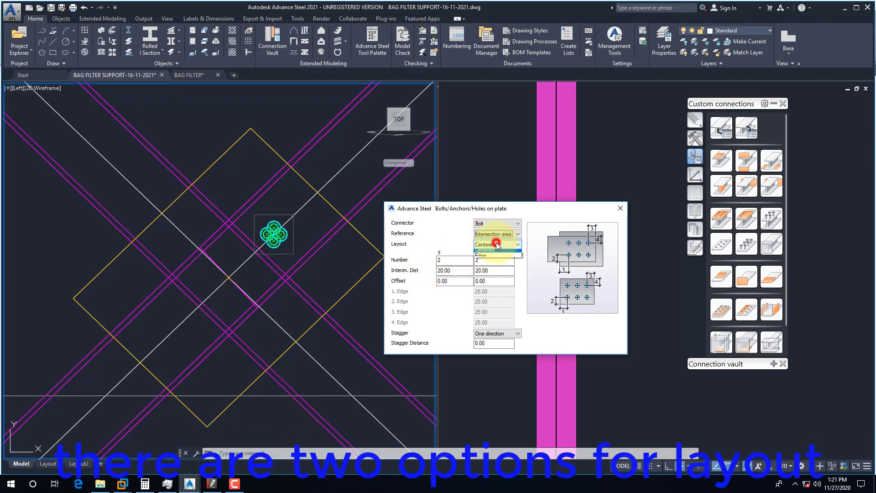
pyautogui.click(496, 243)
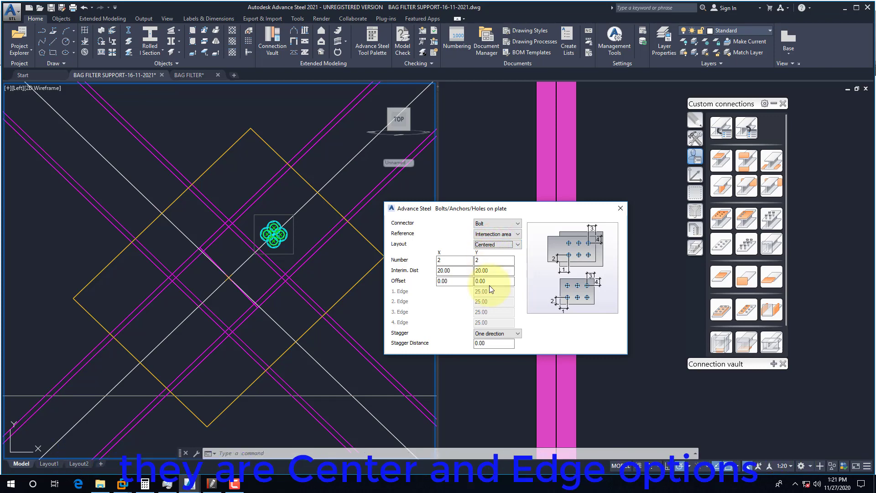
pyautogui.doubleClick(451, 271)
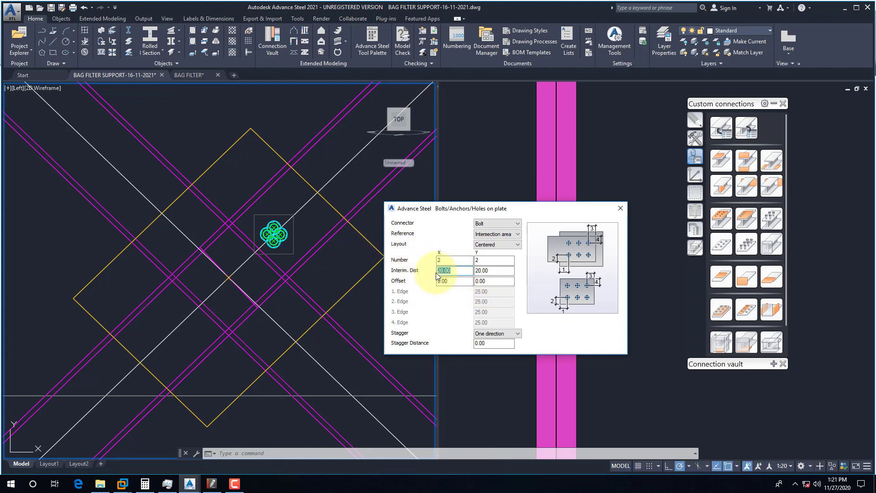
pyautogui.write('8')
pyautogui.write('0')
pyautogui.press('Return')
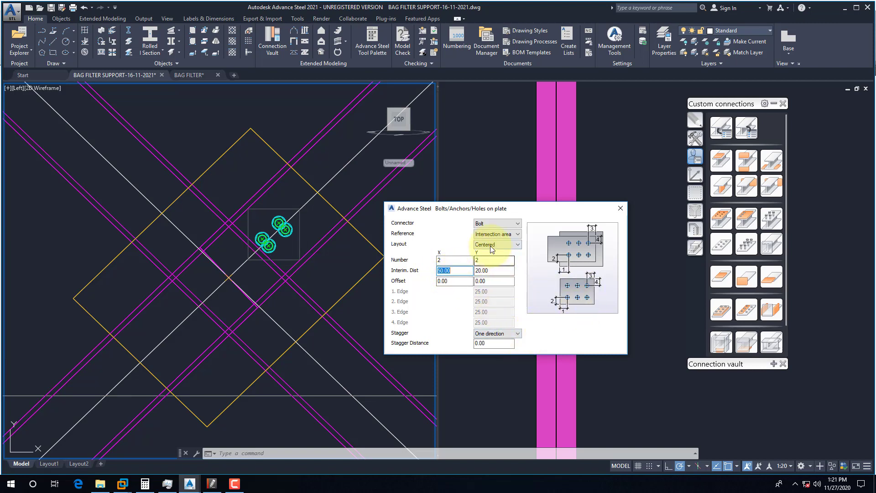
# Step: Change the bolt layout to Edge, check Detail 5 in the PDF drawing, and set the first edge distance to 35
pyautogui.click(487, 258)
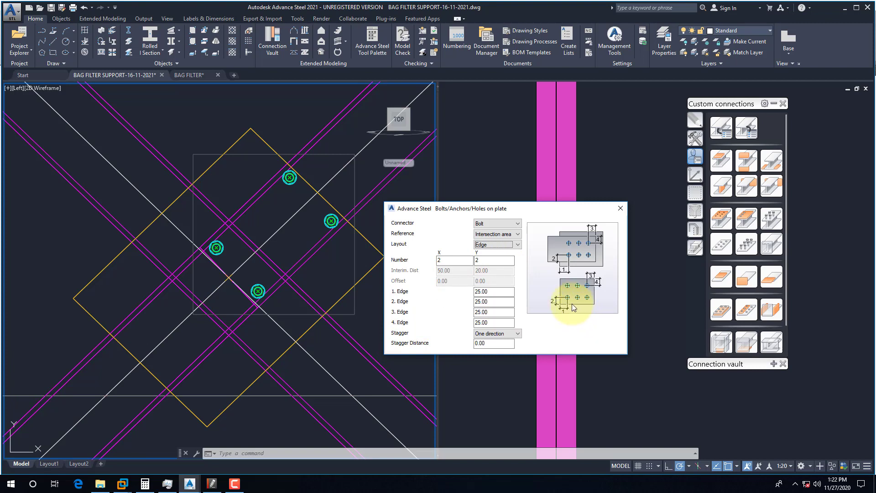
pyautogui.click(217, 486)
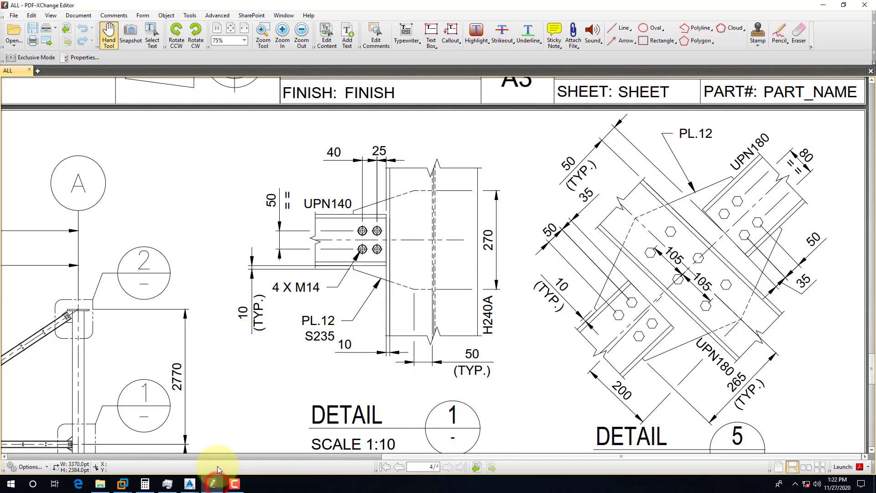
pyautogui.click(211, 482)
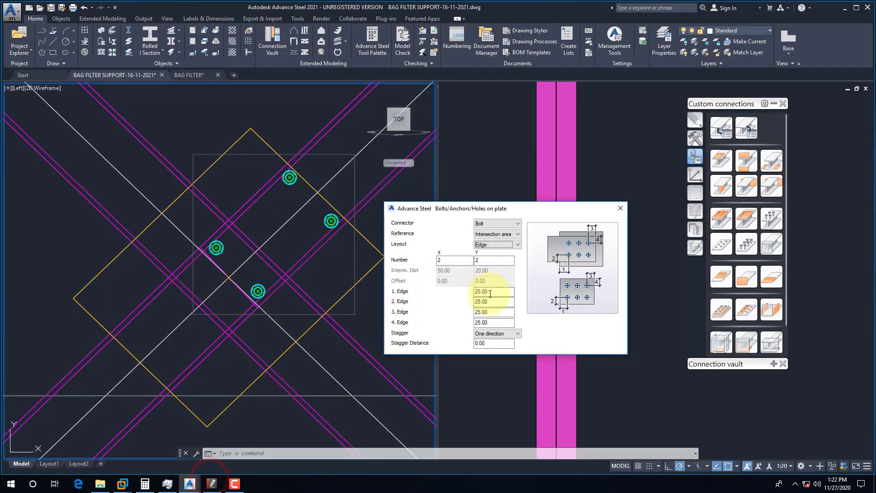
pyautogui.doubleClick(494, 291)
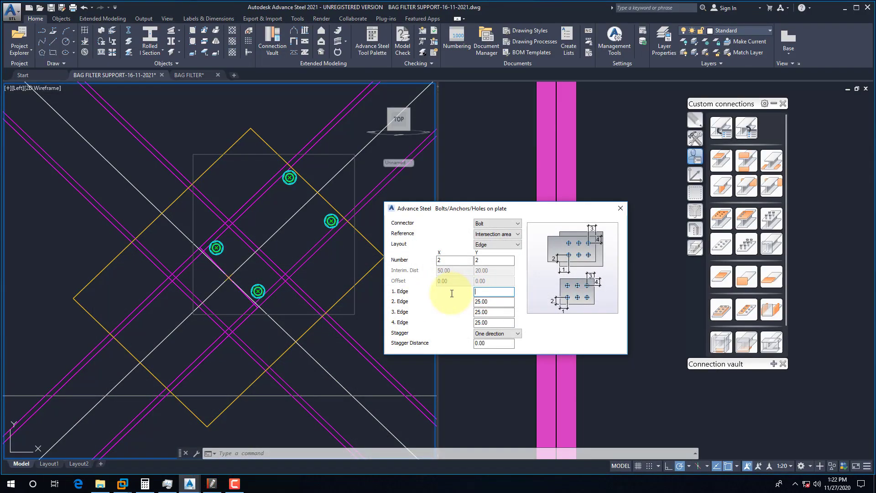
pyautogui.press('Return')
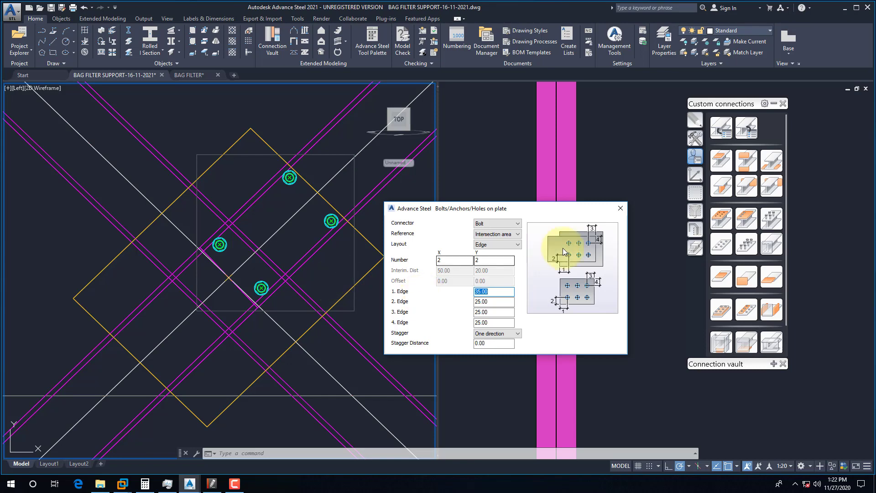
pyautogui.click(620, 210)
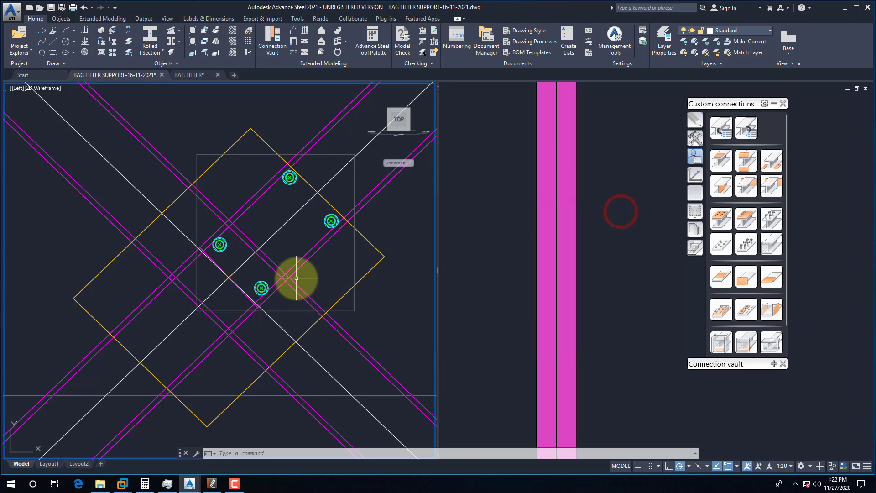
pyautogui.write('dal')
pyautogui.press('Return')
pyautogui.scroll(4, 215, 245)
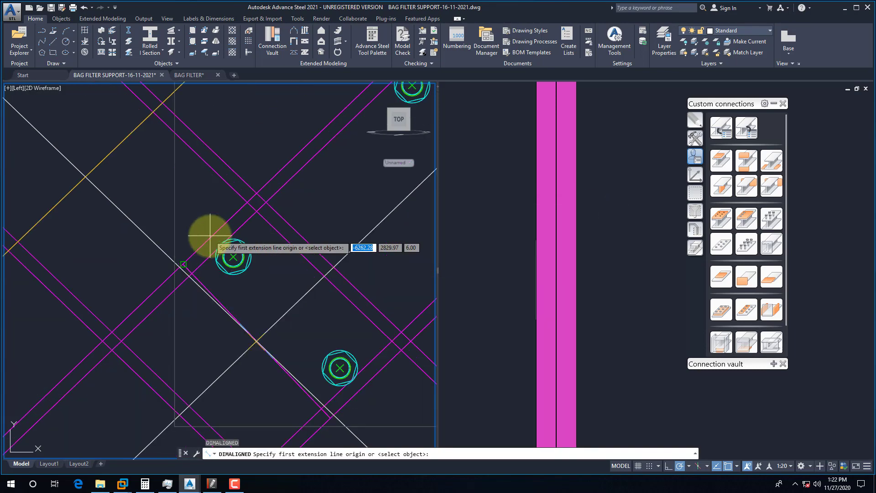
pyautogui.click(233, 257)
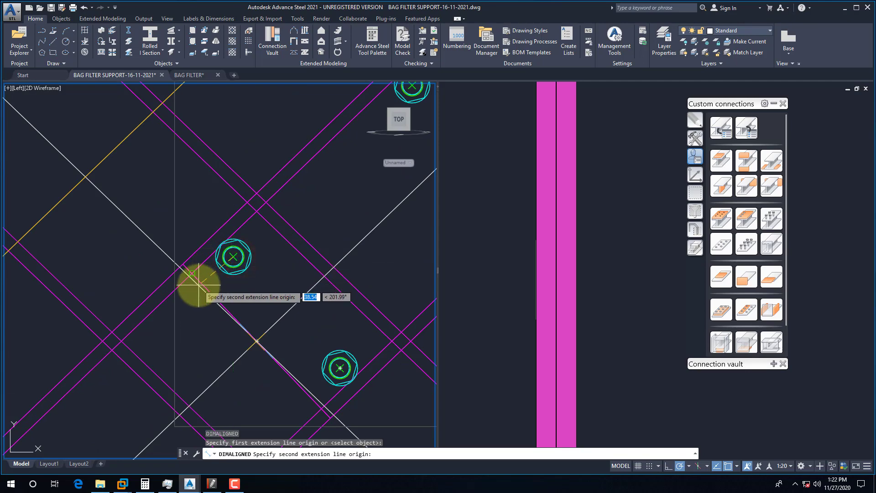
pyautogui.click(197, 284)
pyautogui.scroll(-4, 191, 265)
pyautogui.press('Escape')
pyautogui.scroll(4, 207, 264)
pyautogui.press('Return')
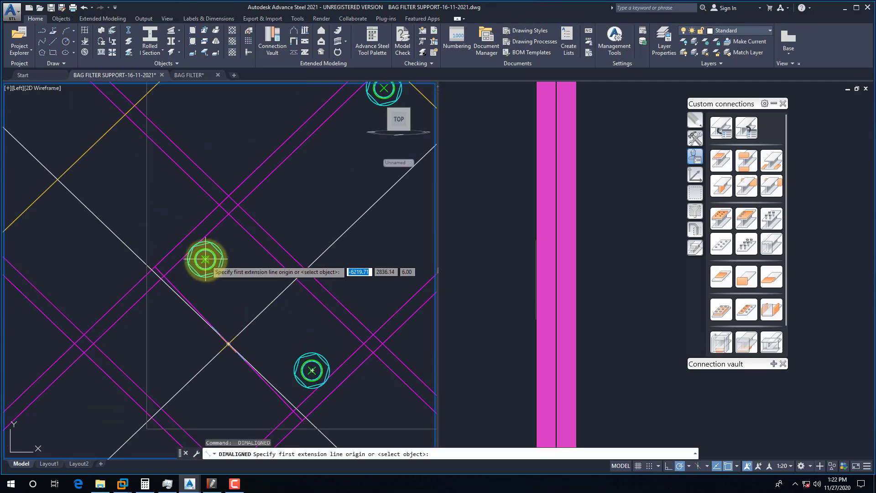
pyautogui.click(205, 259)
pyautogui.scroll(-4, 182, 286)
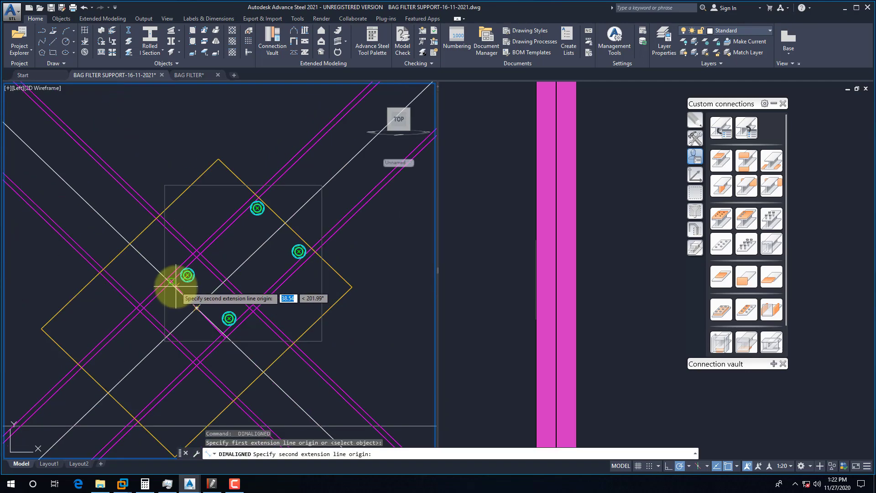
pyautogui.press('Escape')
# Step: Open the Advance Joint Properties of the plate's bolts and change the layout to Centered
pyautogui.click(298, 251)
pyautogui.rightClick(297, 252)
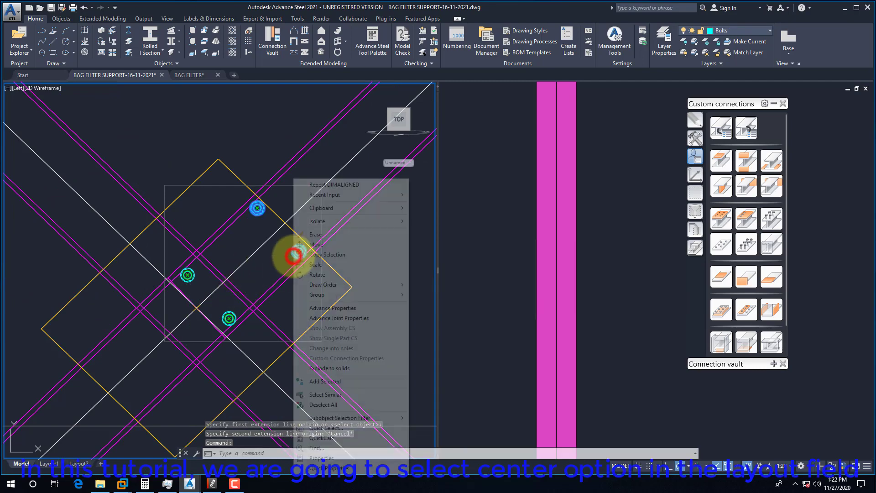
pyautogui.click(343, 318)
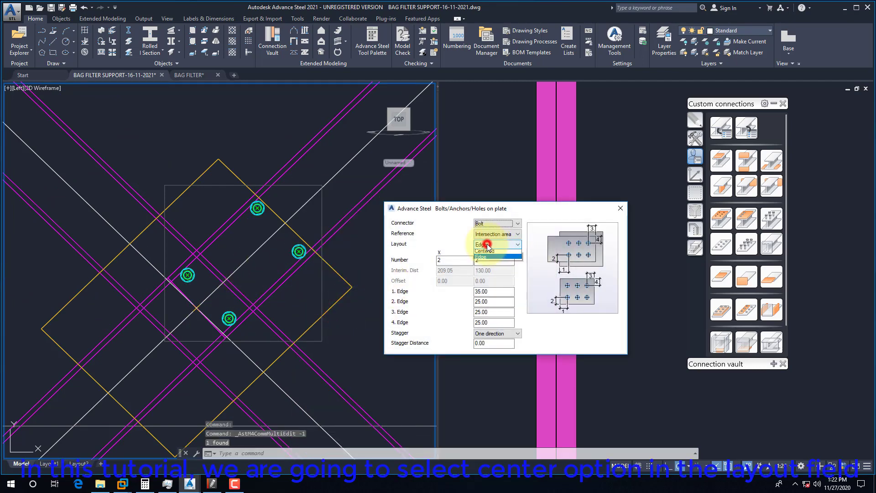
pyautogui.click(488, 251)
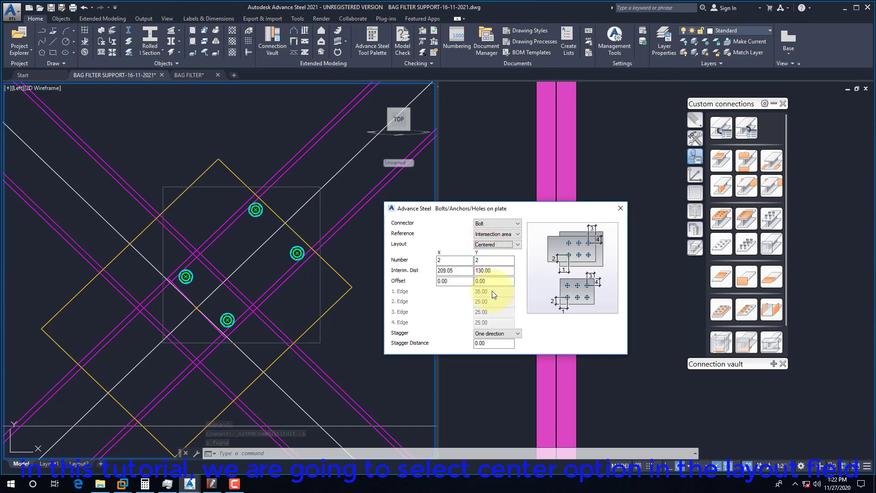
# Step: Set the bolts' intermediate distance to 50 along X and 80 along Y, and close the joint properties
pyautogui.click(462, 273)
pyautogui.moveTo(497, 270); pyautogui.dragTo(424, 270)
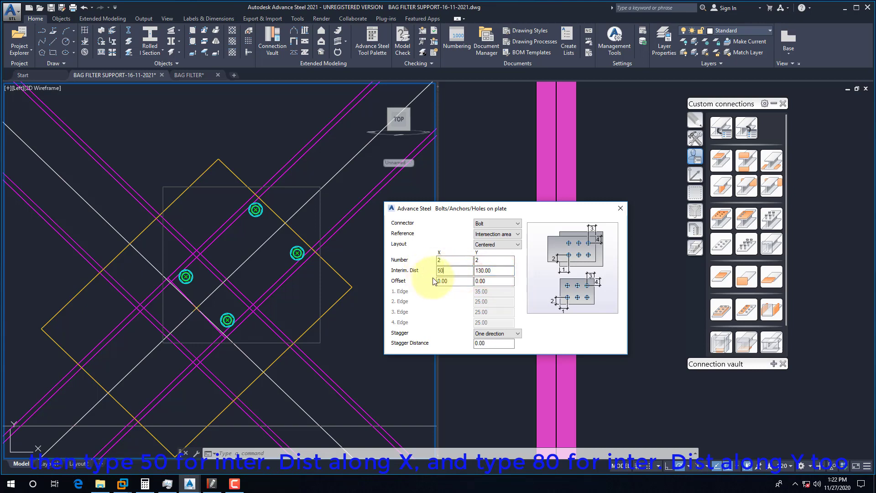
pyautogui.write('50')
pyautogui.press('Return')
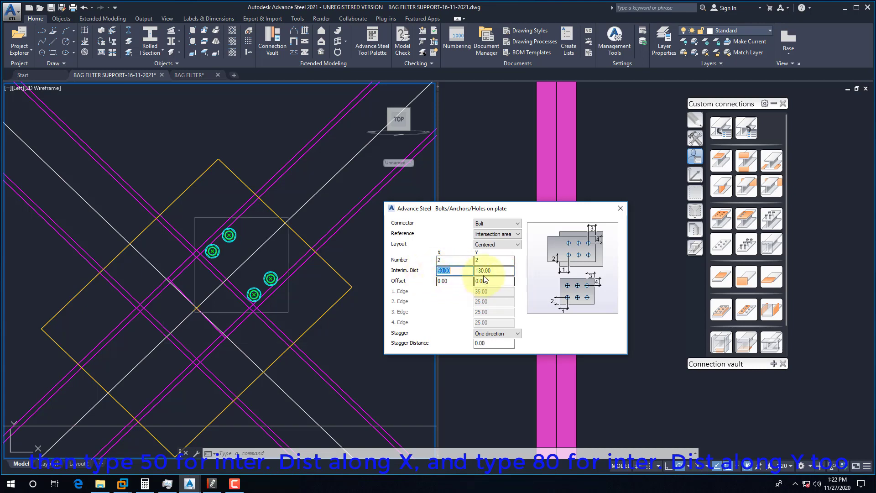
pyautogui.doubleClick(496, 271)
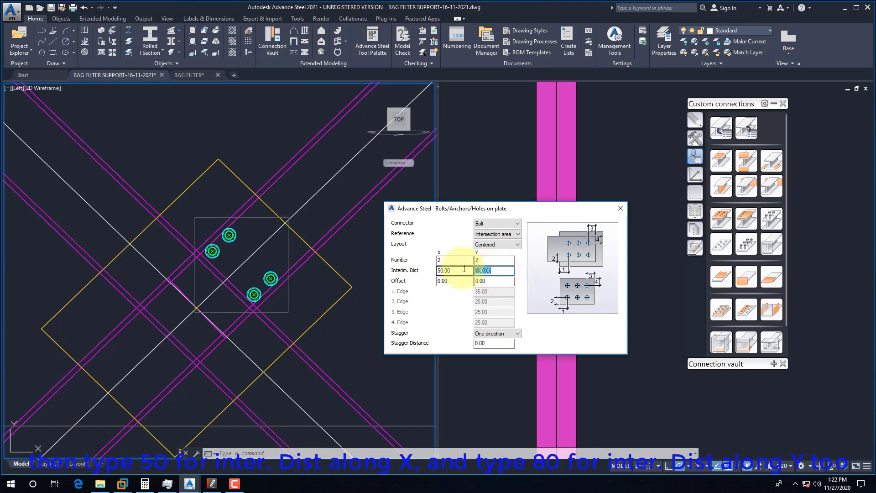
pyautogui.write('80')
pyautogui.press('Return')
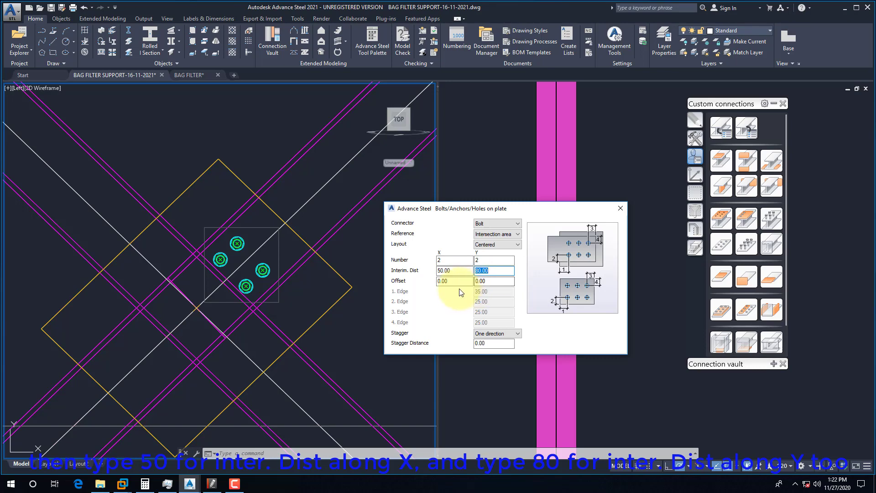
pyautogui.click(619, 208)
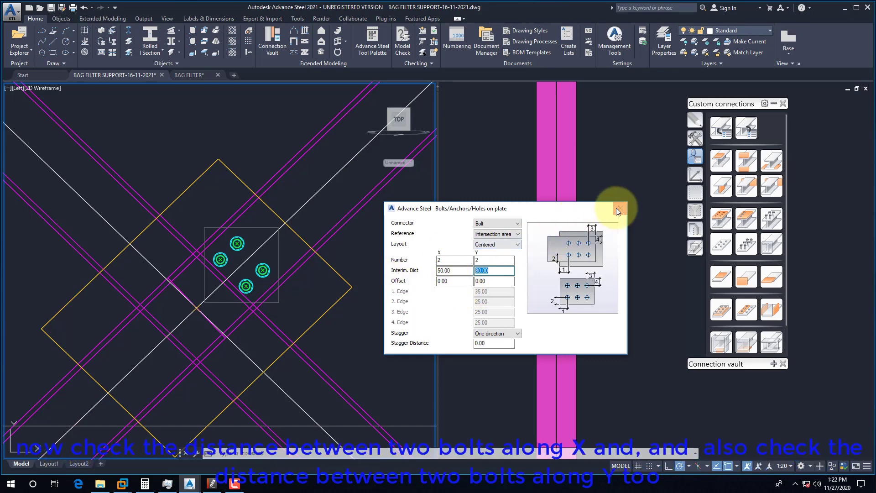
# Step: Add an aligned dimension between the two upper-left bolt centers along X, placed up and left beyond the plate
pyautogui.write('dal')
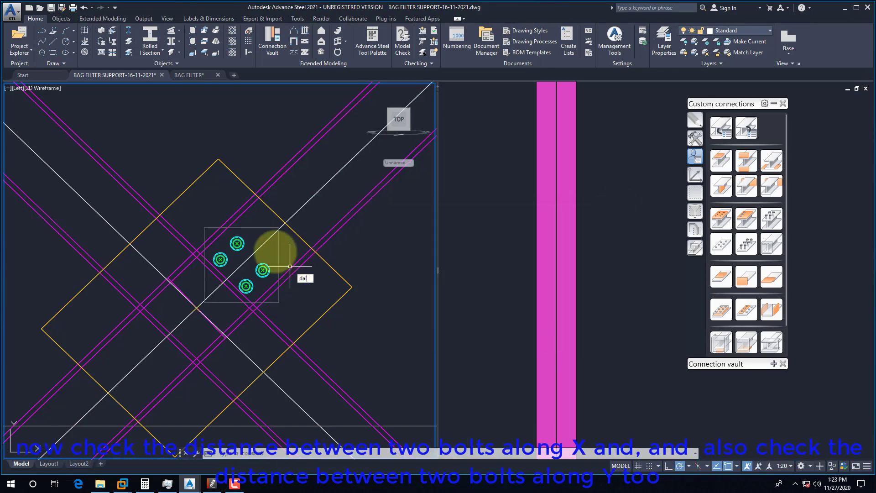
pyautogui.press('Return')
pyautogui.scroll(2, 245, 246)
pyautogui.click(232, 241)
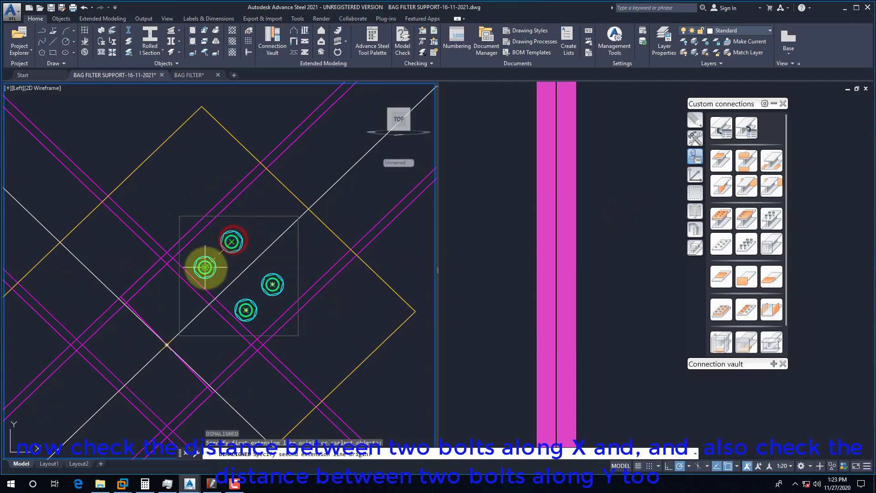
pyautogui.click(204, 267)
pyautogui.scroll(-3, 169, 196)
pyautogui.click(188, 174)
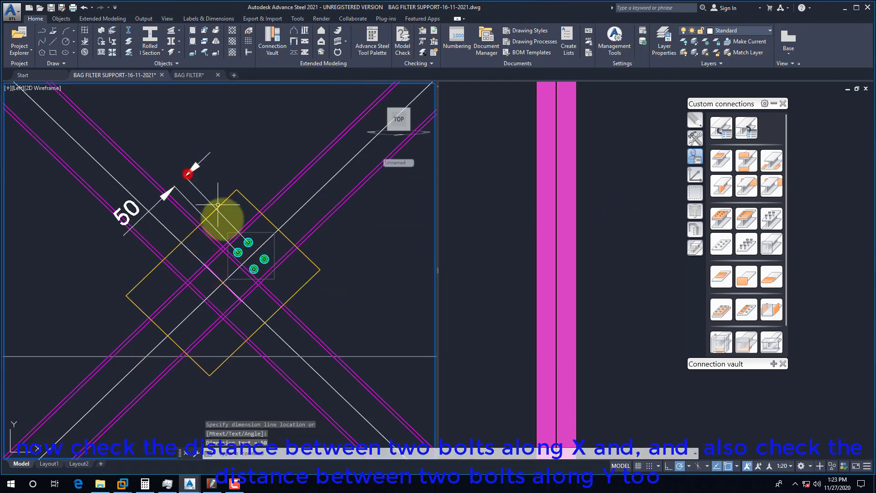
# Step: Add an aligned dimension between the topmost and rightmost bolt centers along Y, placed outside the plate's upper-right edge
pyautogui.press('Return')
pyautogui.scroll(3, 256, 246)
pyautogui.click(249, 244)
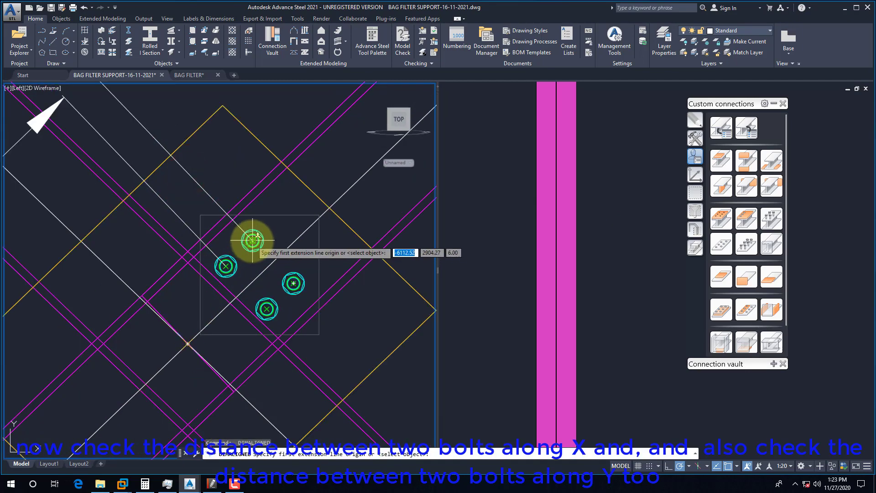
pyautogui.click(295, 284)
pyautogui.scroll(-5, 295, 283)
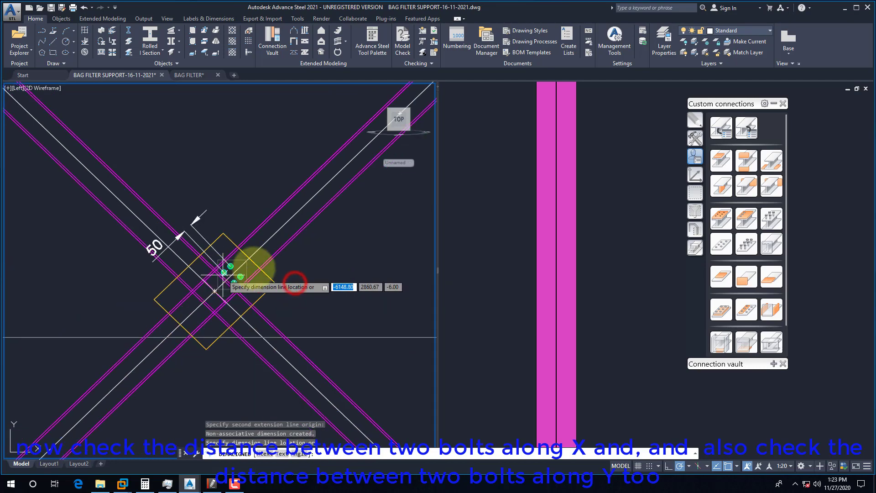
pyautogui.click(303, 268)
pyautogui.scroll(2, 241, 282)
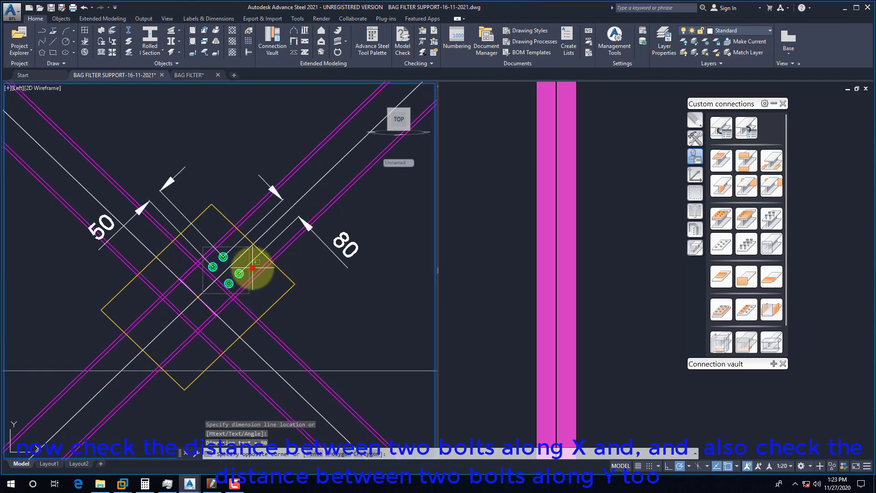
pyautogui.click(250, 264)
pyautogui.rightClick(249, 272)
pyautogui.click(289, 337)
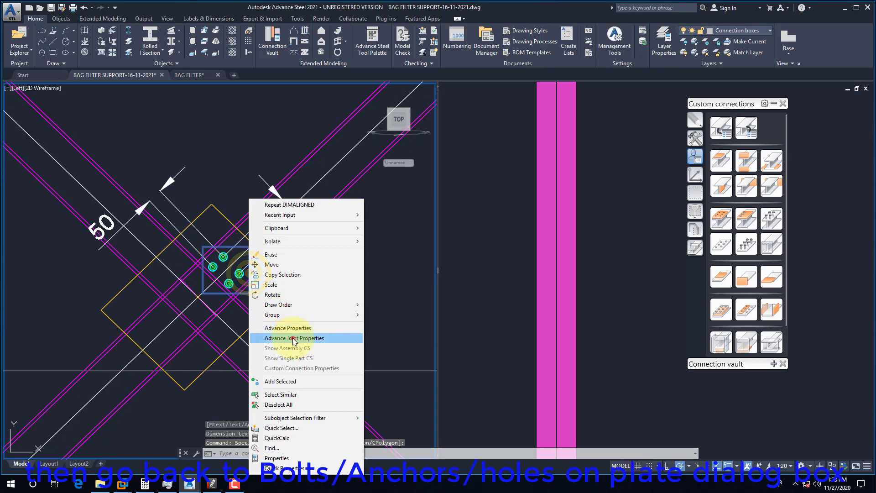
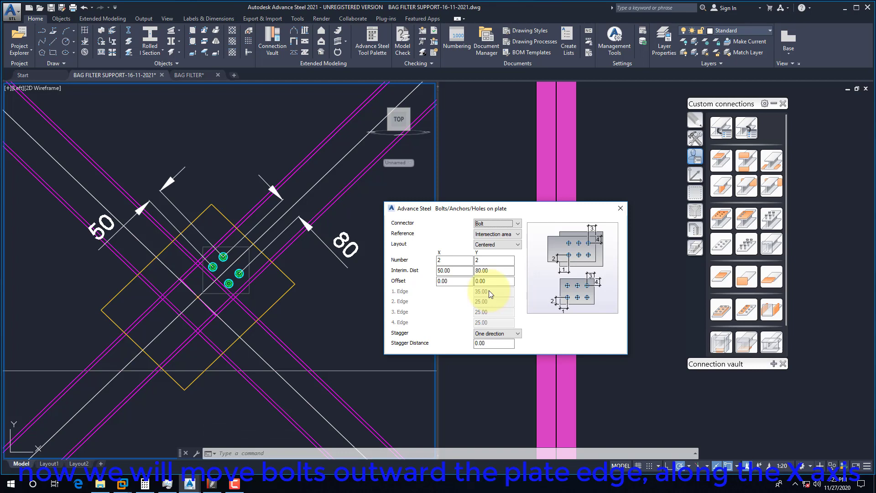
pyautogui.click(455, 281)
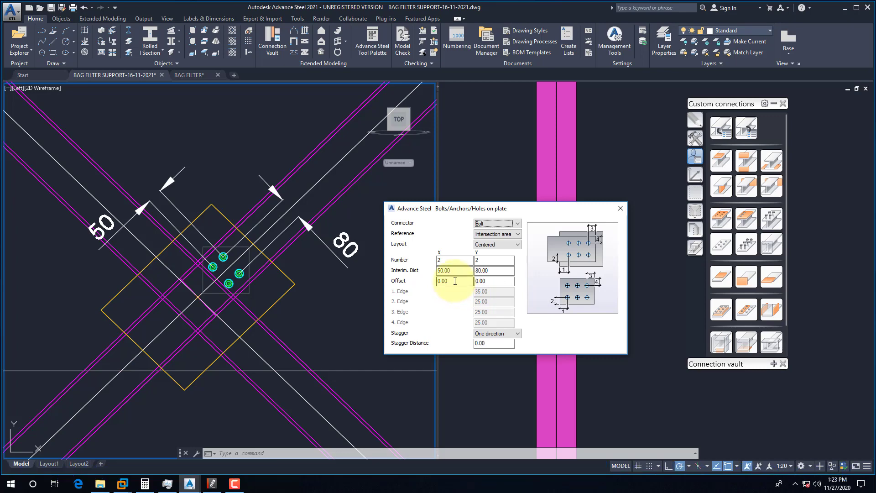
pyautogui.doubleClick(454, 281)
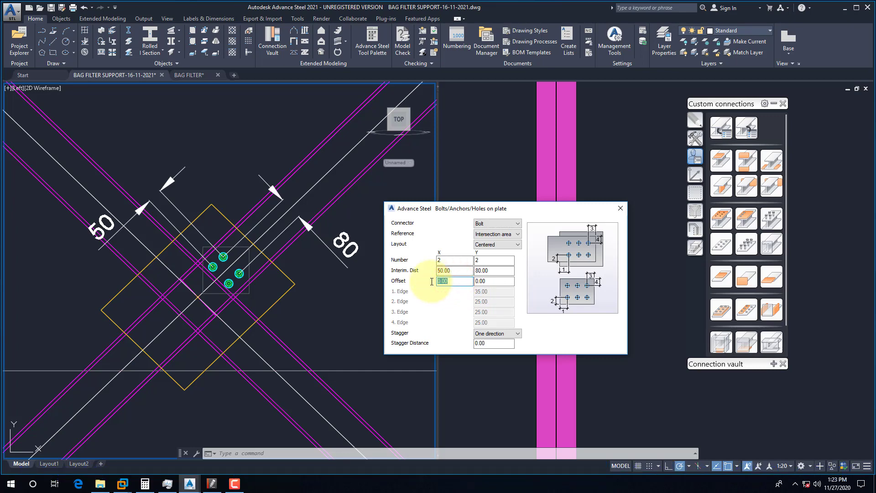
pyautogui.click(620, 208)
pyautogui.write('dal')
pyautogui.press('Return')
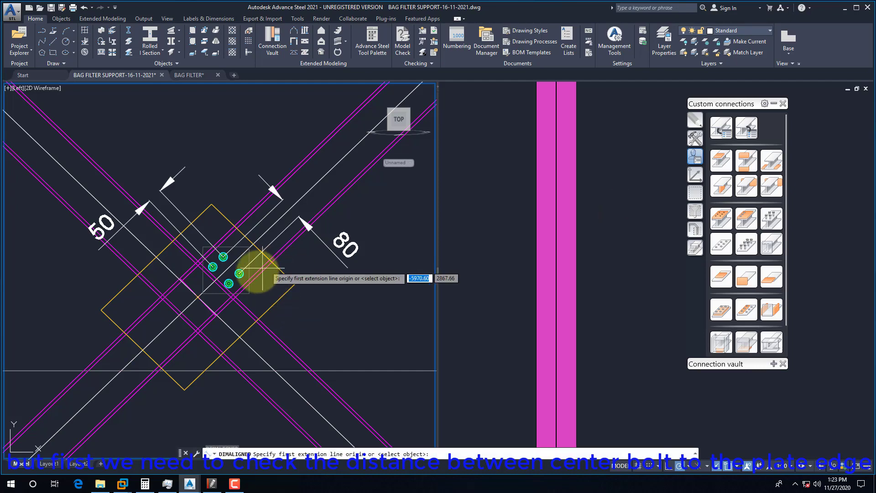
pyautogui.scroll(4, 238, 273)
pyautogui.keyDown('shift'); pyautogui.rightClick(260, 256); pyautogui.keyUp('shift')
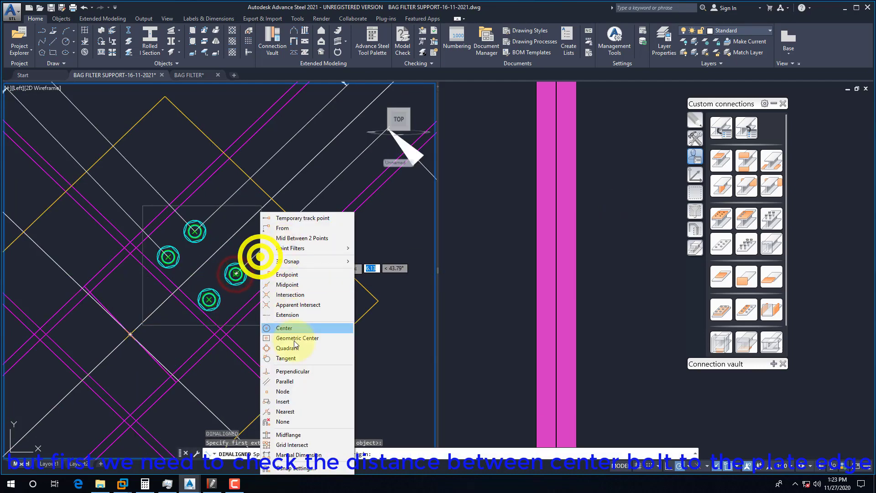
pyautogui.click(288, 372)
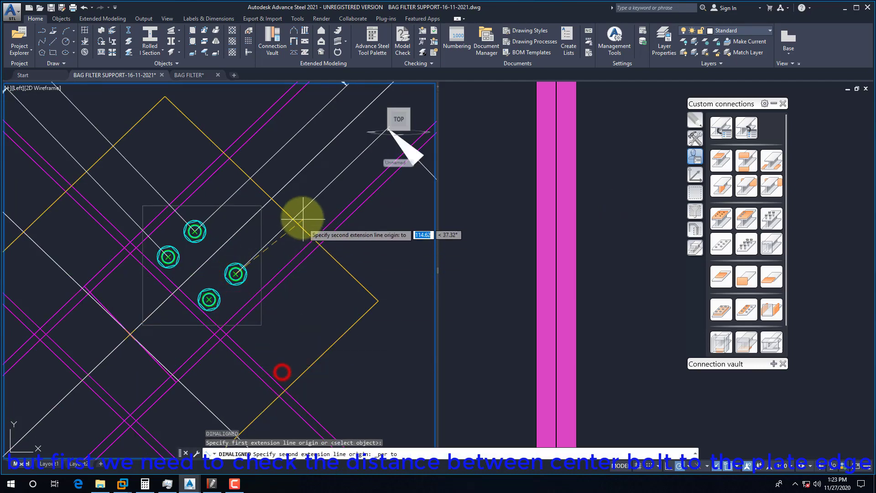
pyautogui.click(291, 219)
pyautogui.scroll(-4, 299, 242)
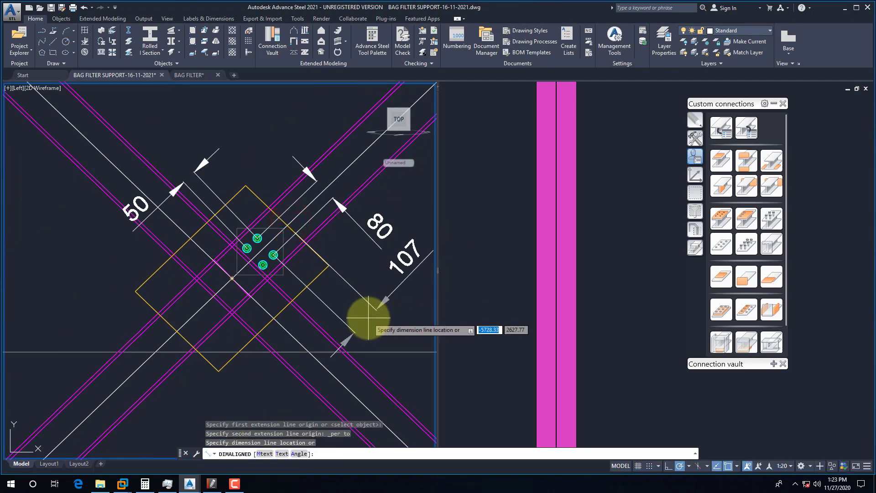
pyautogui.press('Escape')
# Step: Add an aligned dimension from the rightmost bolt center to the plate's upper-right edge, placed beyond the plate's lower-right side
pyautogui.press('Return')
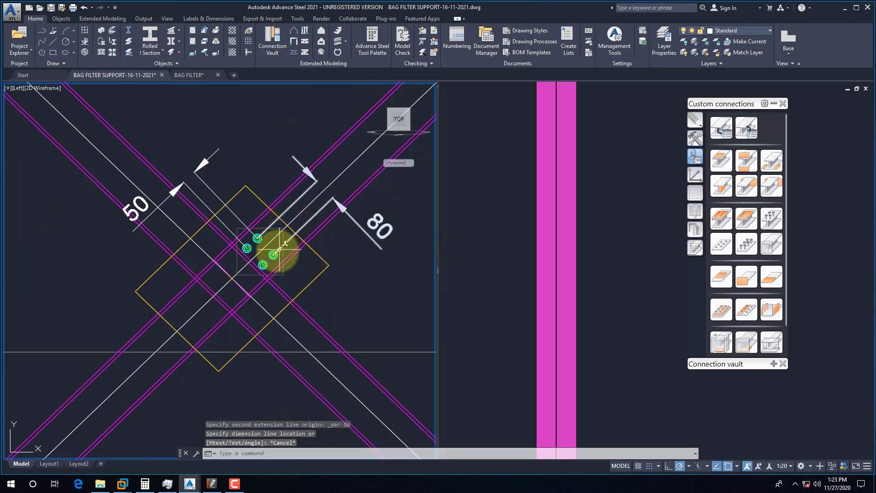
pyautogui.scroll(3, 271, 257)
pyautogui.scroll(4, 271, 257)
pyautogui.click(272, 252)
pyautogui.scroll(-2, 278, 237)
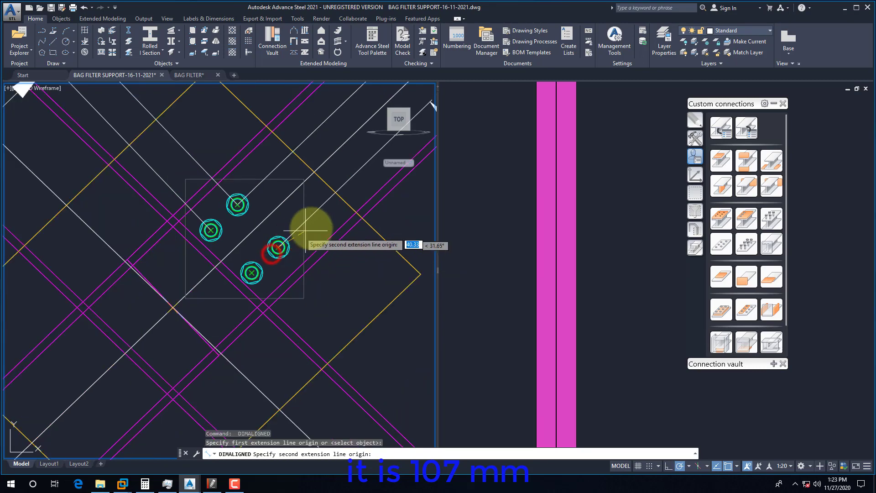
pyautogui.click(335, 194)
pyautogui.scroll(-4, 310, 210)
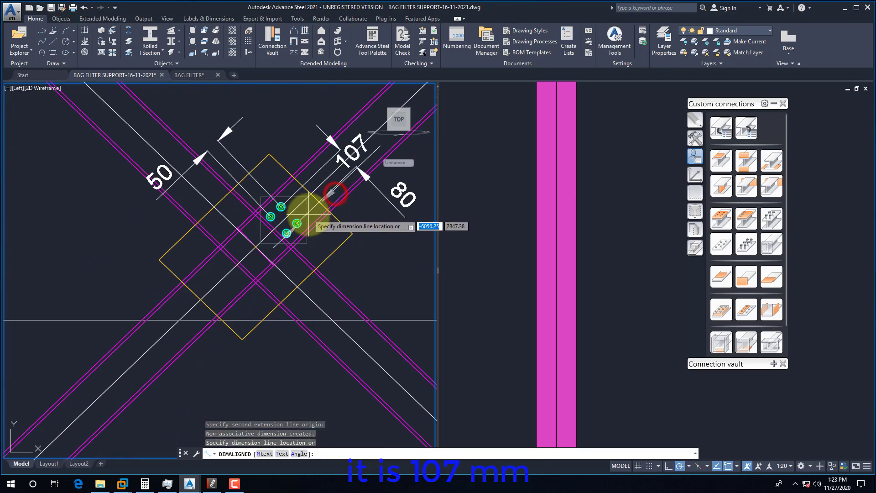
pyautogui.click(383, 292)
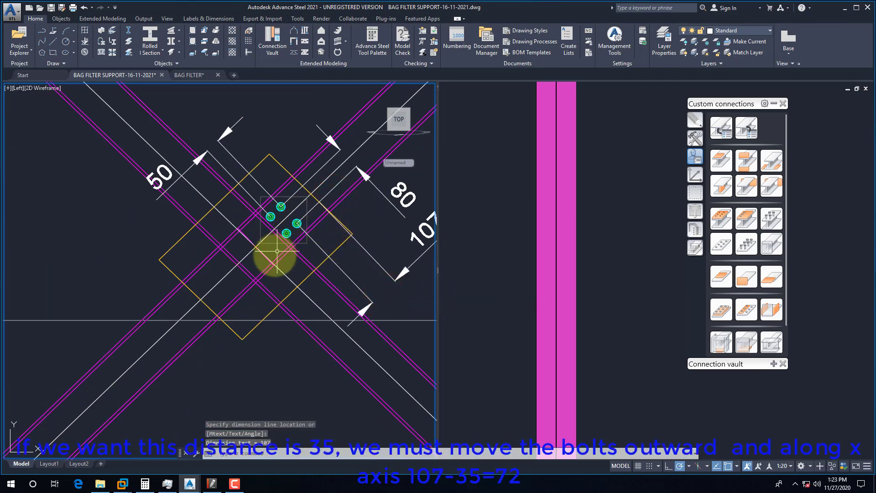
# Step: Switch to Calculator and subtract 35 from 107 to get the required bolt offset
pyautogui.click(145, 484)
pyautogui.press('Escape')
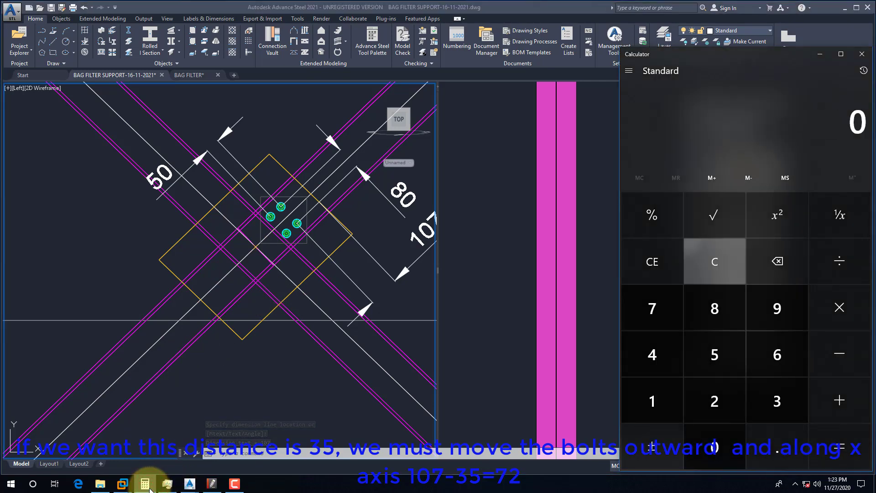
pyautogui.press('7')
pyautogui.press('-')
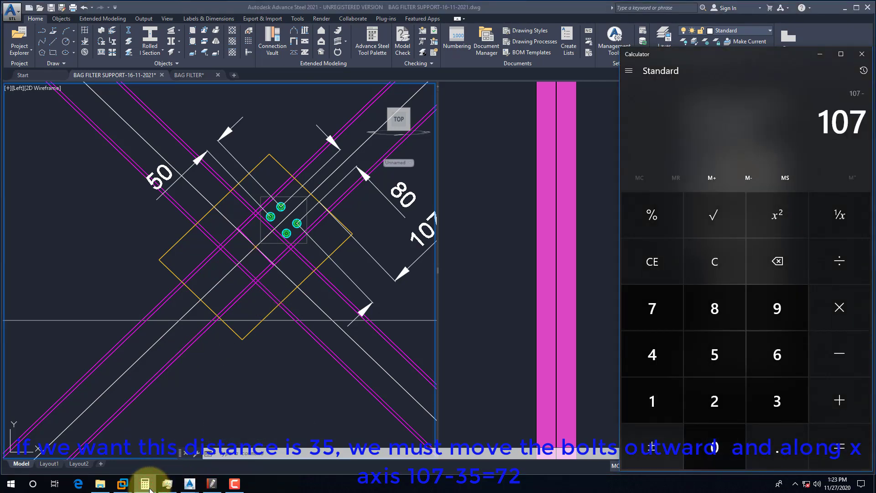
pyautogui.press('3')
pyautogui.press('5')
pyautogui.press('Return')
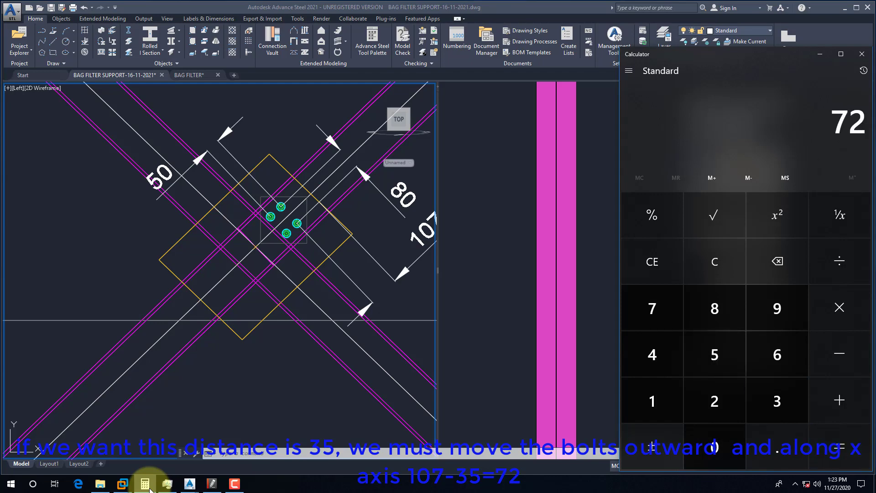
# Step: Return to the Advance Steel model and open the Advance Joint Properties of the plate's bolts
pyautogui.click(298, 226)
pyautogui.scroll(3, 301, 229)
pyautogui.click(302, 229)
pyautogui.click(303, 226)
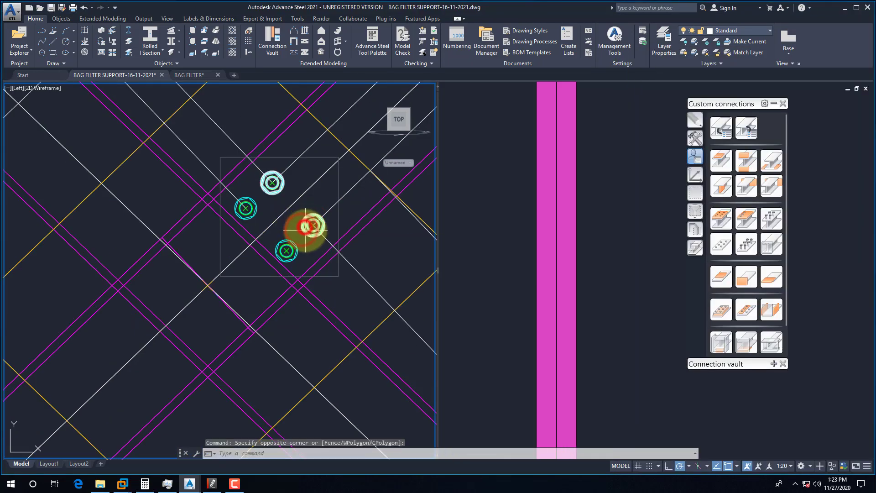
pyautogui.rightClick(303, 230)
pyautogui.click(343, 317)
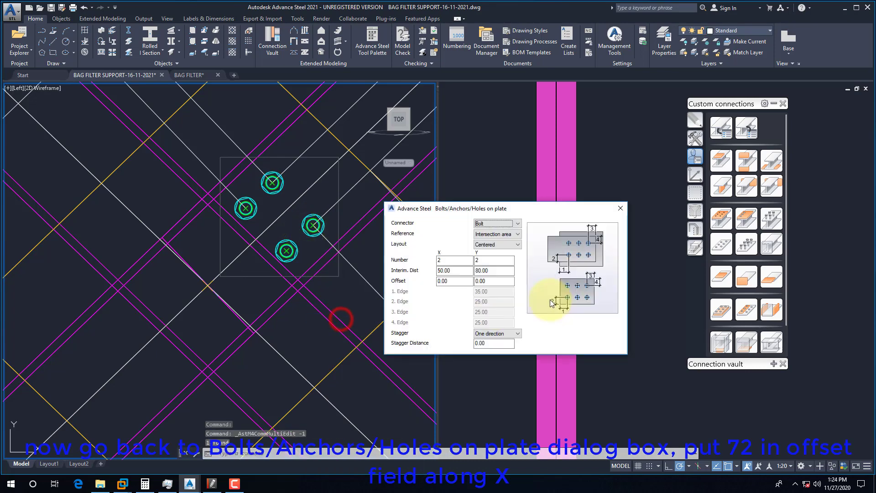
# Step: Set the upper bolt group's X offset to 72 and close its joint properties
pyautogui.moveTo(457, 281); pyautogui.dragTo(432, 282)
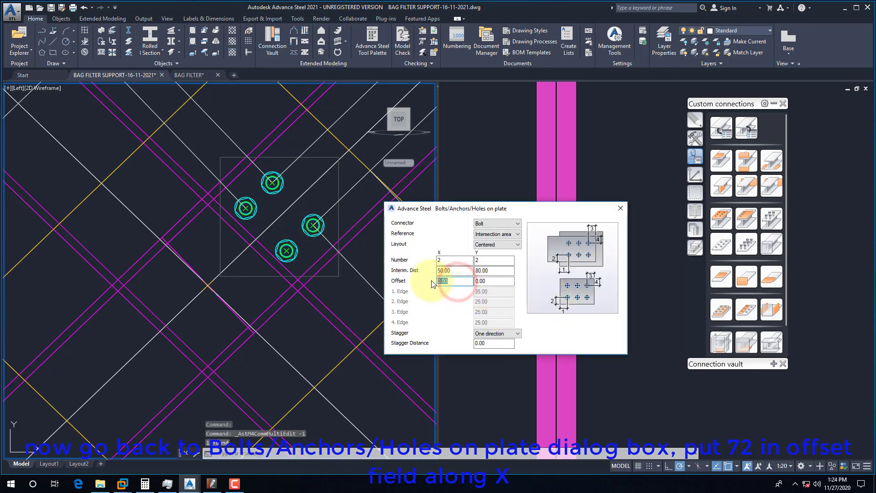
pyautogui.press('Return')
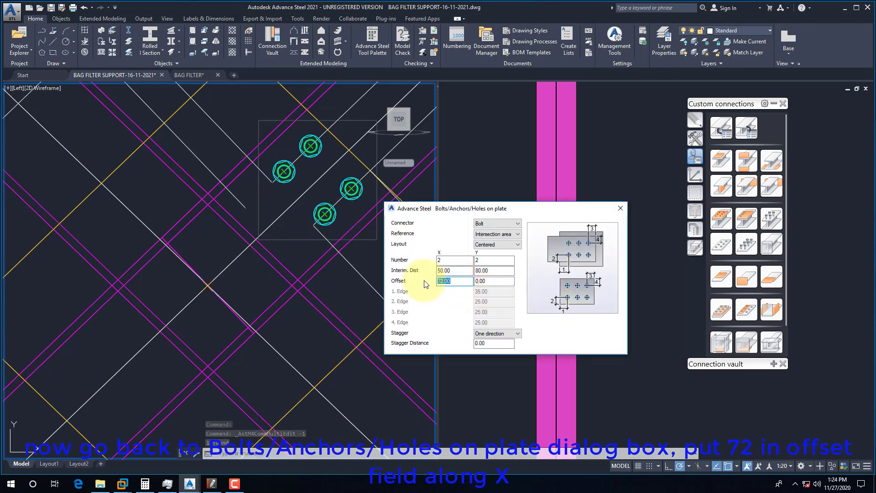
pyautogui.click(620, 208)
# Step: Measure from the rightmost bolt center to the plate's upper-right edge with an aligned dimension, cancelling before placing it
pyautogui.scroll(3, 330, 247)
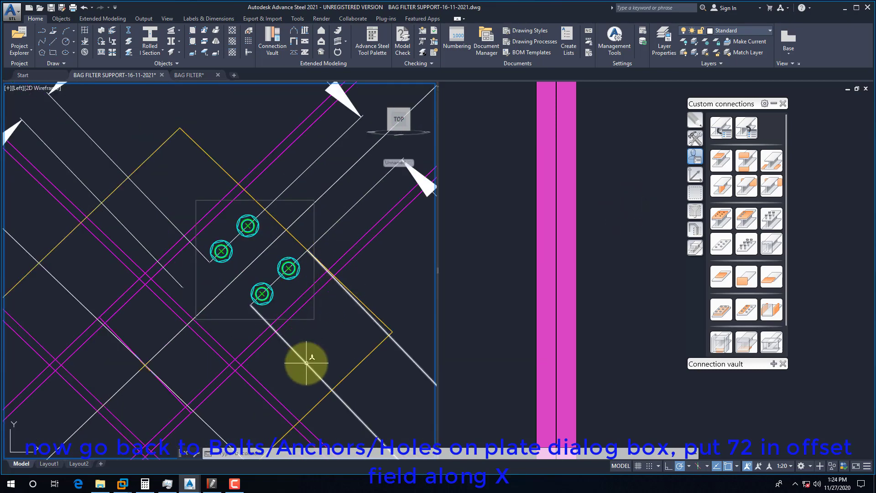
pyautogui.write('l')
pyautogui.press('Return')
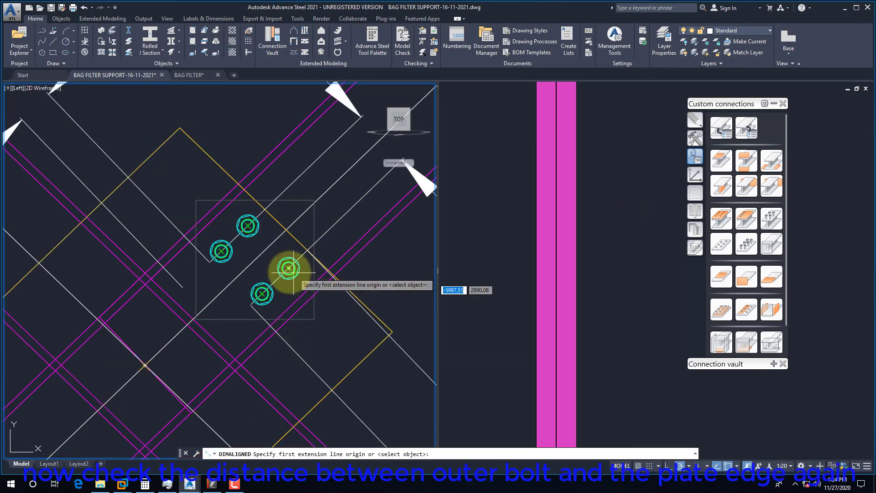
pyautogui.click(288, 269)
pyautogui.scroll(-2, 294, 254)
pyautogui.click(297, 251)
pyautogui.scroll(-2, 294, 252)
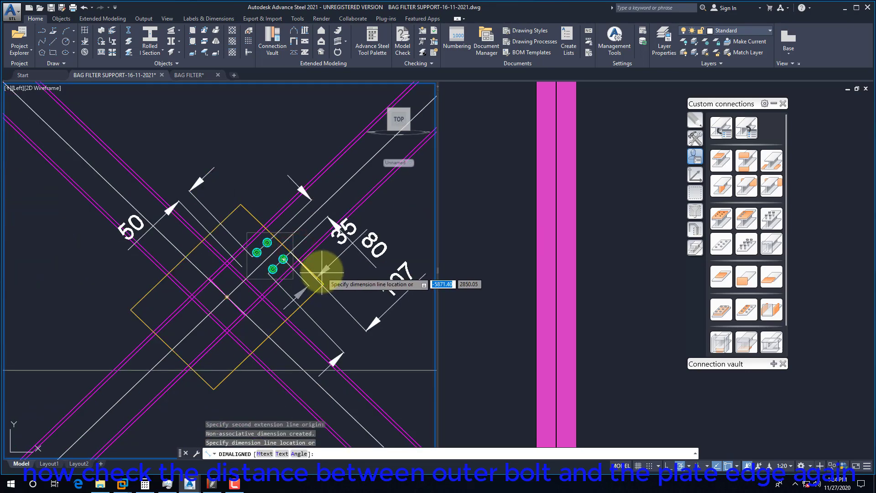
pyautogui.press('Escape')
pyautogui.scroll(2, 301, 257)
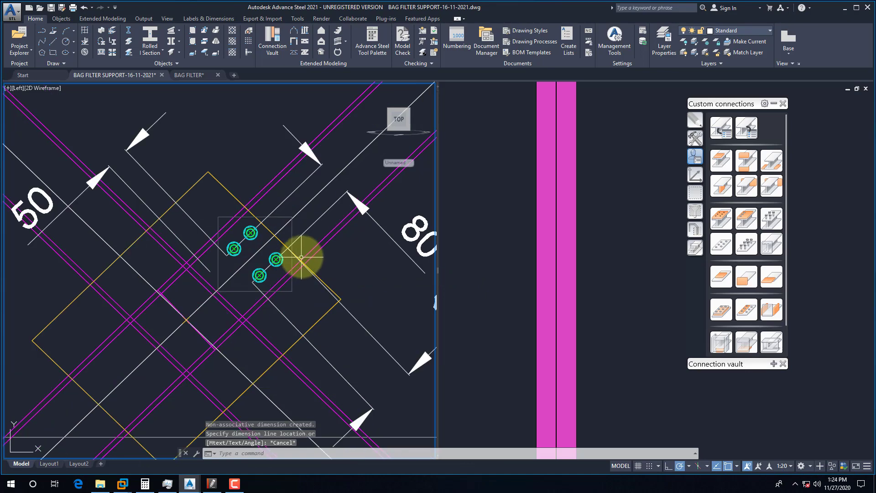
# Step: Delete the 50, 80 and 107 dimensions around the plate
pyautogui.scroll(-2, 235, 245)
pyautogui.click(183, 205)
pyautogui.press('Delete')
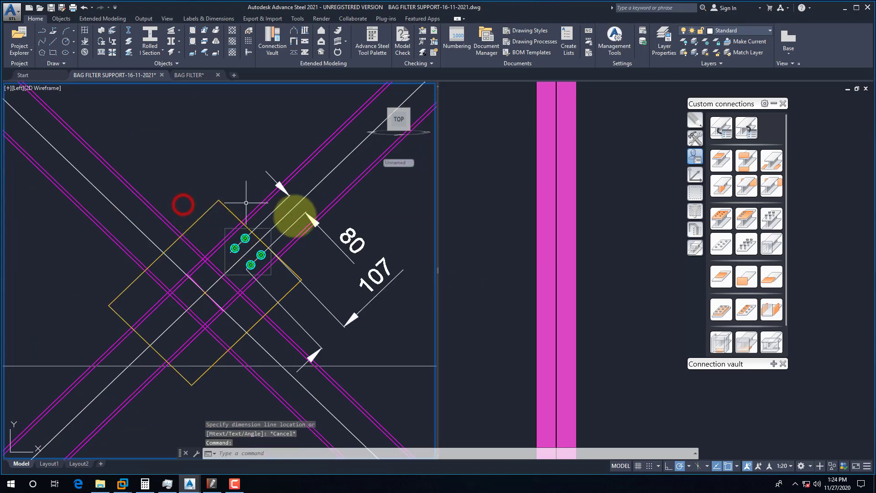
pyautogui.click(323, 232)
pyautogui.press('Delete')
pyautogui.click(366, 322)
pyautogui.press('Delete')
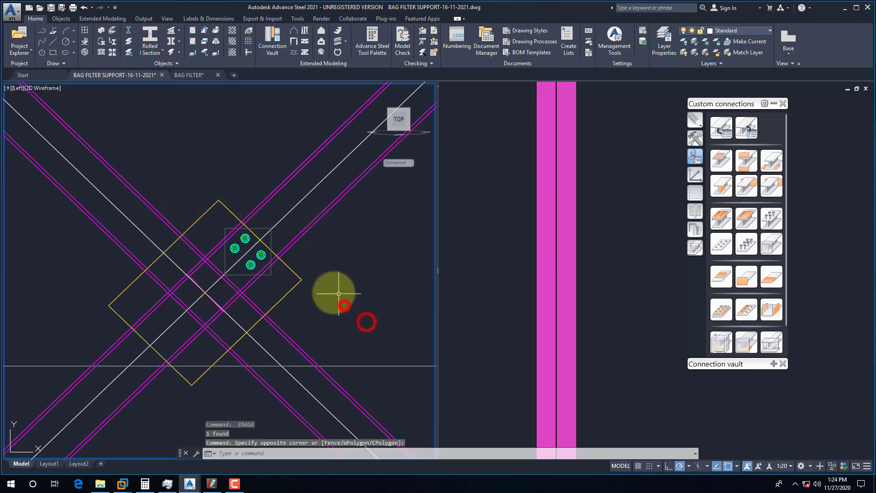
pyautogui.click(251, 265)
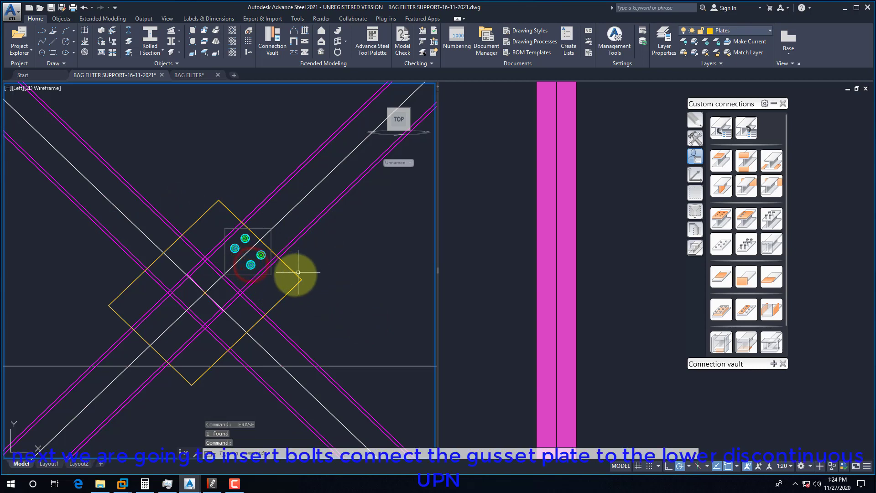
pyautogui.press('Escape')
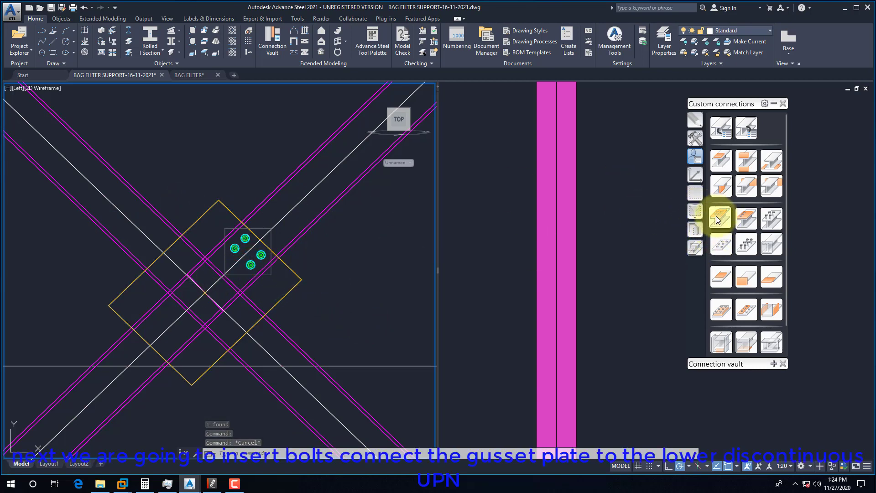
# Step: Create a bolts-on-plate connection with the gusset plate as main plate and the lower discontinuous UPN as connecting object
pyautogui.click(721, 244)
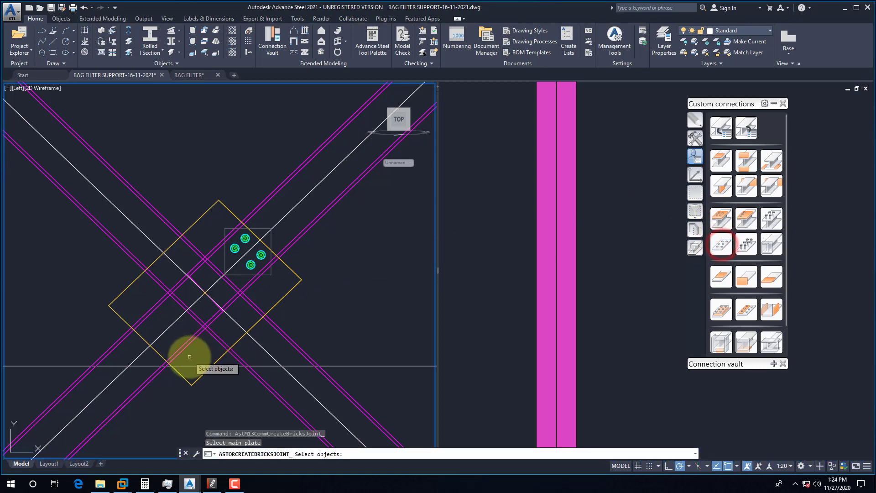
pyautogui.click(220, 359)
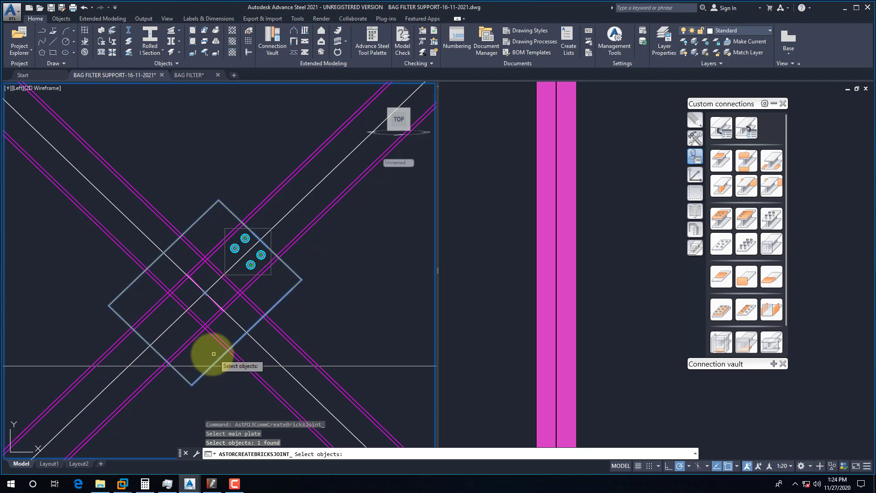
pyautogui.press('Return')
pyautogui.click(185, 346)
pyautogui.press('Return')
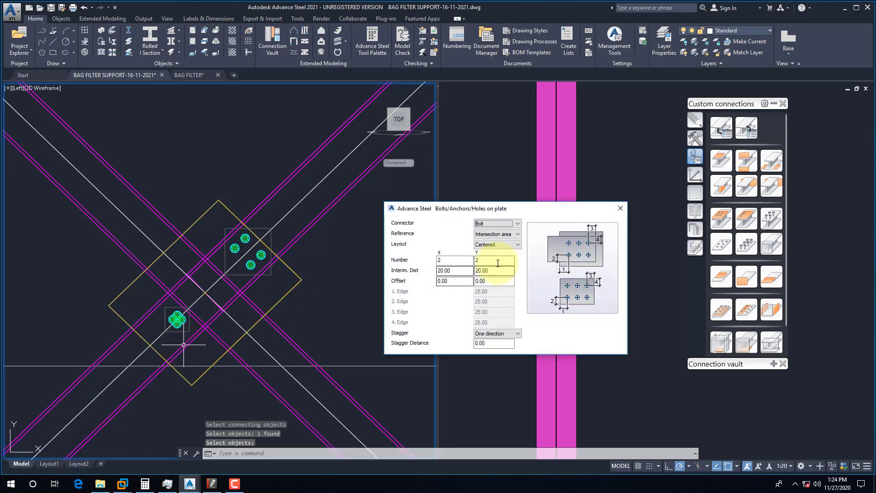
# Step: Set the lower bolt group's intermediate distances to 50 in X and 80 in Y, with an X offset of -72
pyautogui.doubleClick(451, 271)
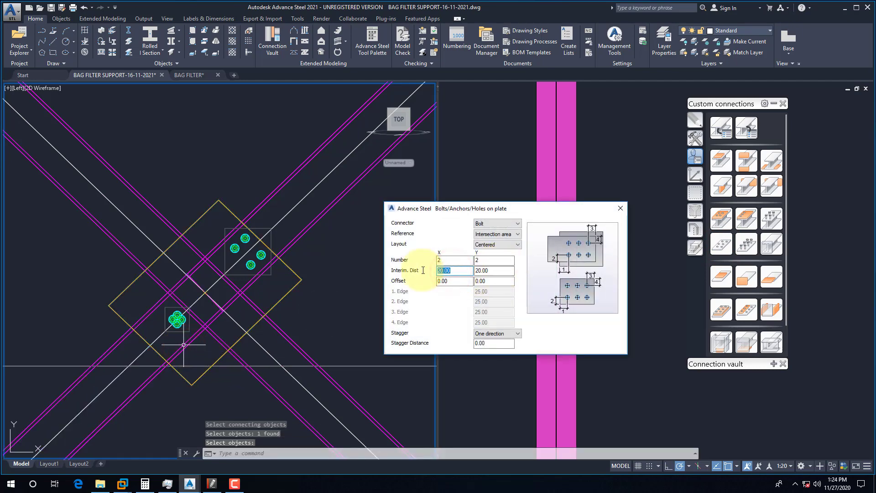
pyautogui.write('50')
pyautogui.doubleClick(491, 270)
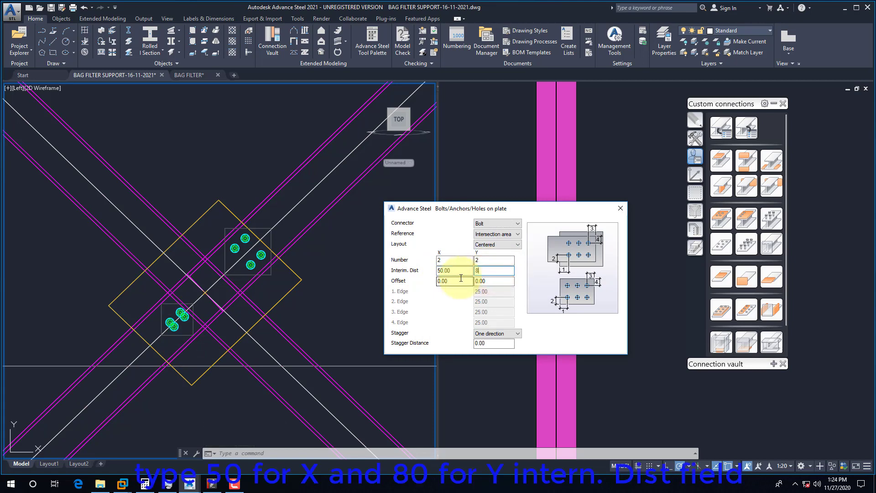
pyautogui.doubleClick(487, 281)
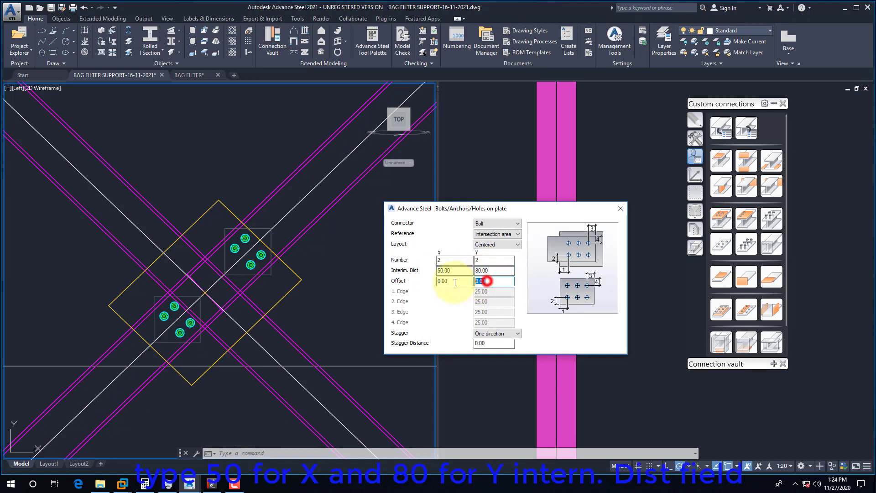
pyautogui.doubleClick(451, 281)
pyautogui.write('72')
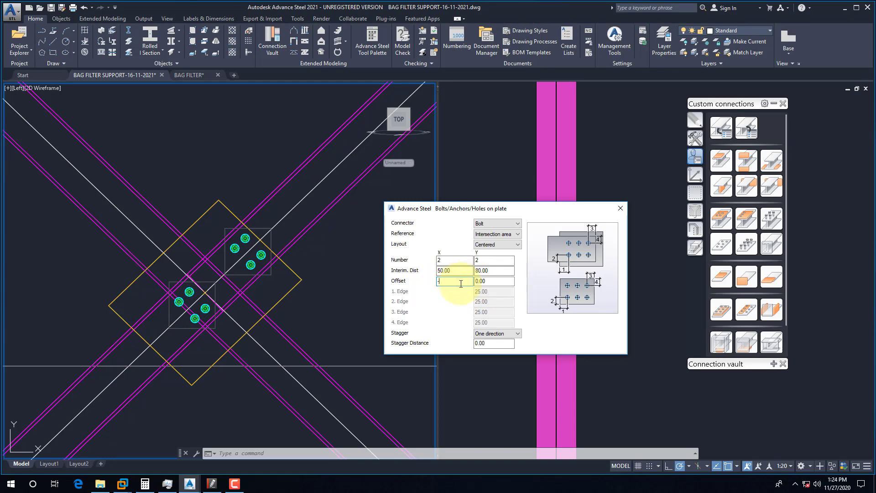
pyautogui.press('Return')
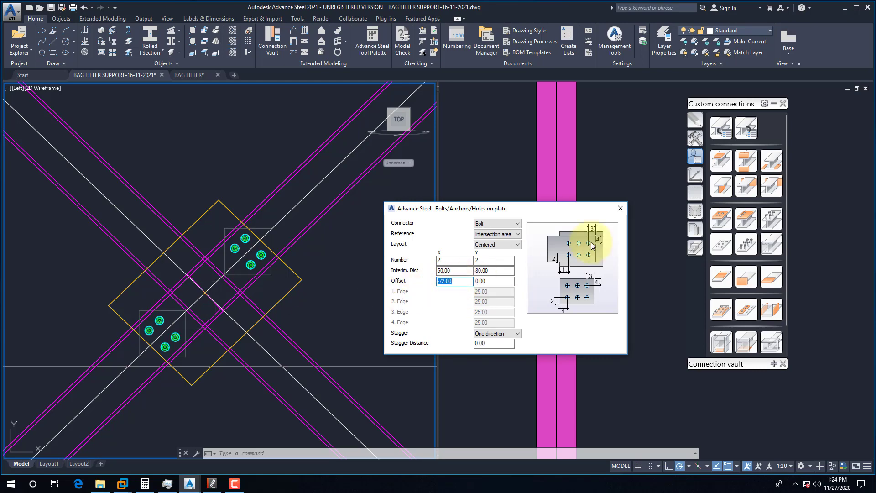
pyautogui.click(620, 208)
pyautogui.scroll(4, 169, 371)
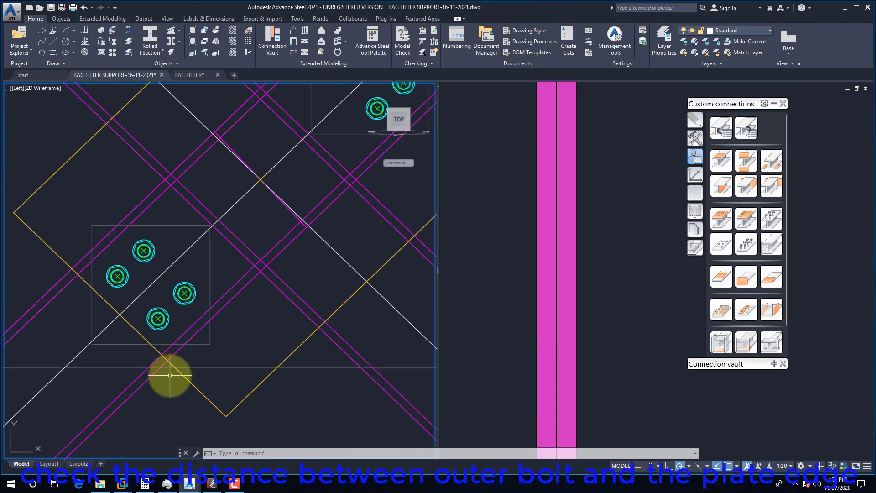
pyautogui.press('Return')
pyautogui.click(158, 318)
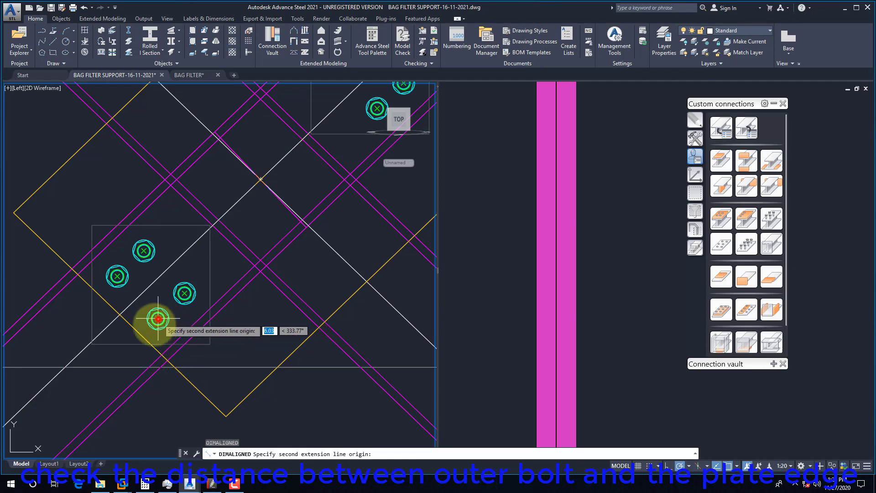
pyautogui.press('Escape')
pyautogui.press('Return')
pyautogui.scroll(2, 156, 317)
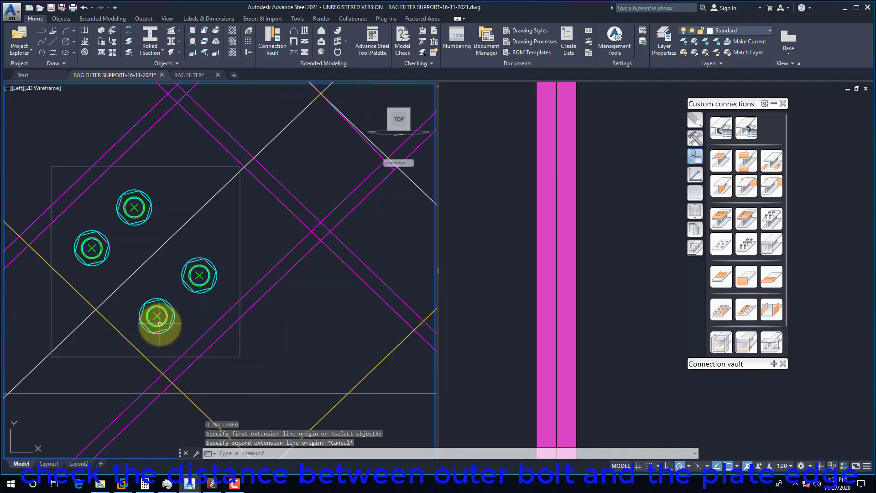
pyautogui.click(157, 316)
pyautogui.scroll(-2, 132, 342)
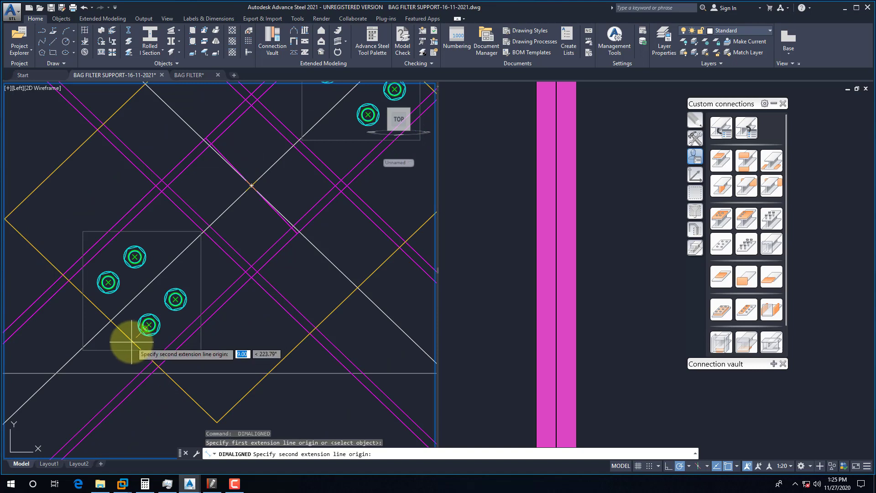
pyautogui.press('Escape')
pyautogui.press('Return')
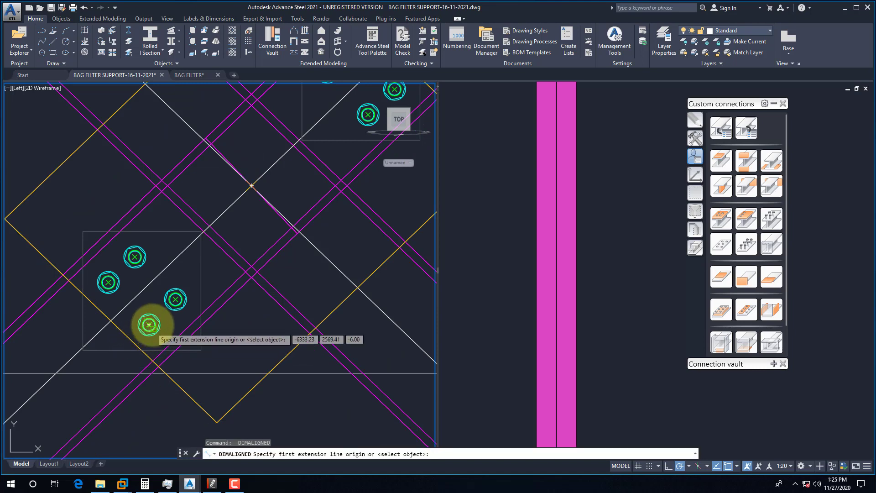
pyautogui.press('Escape')
# Step: Measure perpendicularly from the lowest bolt center to the plate's lower-left edge with an aligned dimension, cancelling before placing it
pyautogui.press('Return')
pyautogui.click(137, 333)
pyautogui.keyDown('shift'); pyautogui.rightClick(139, 333); pyautogui.keyUp('shift')
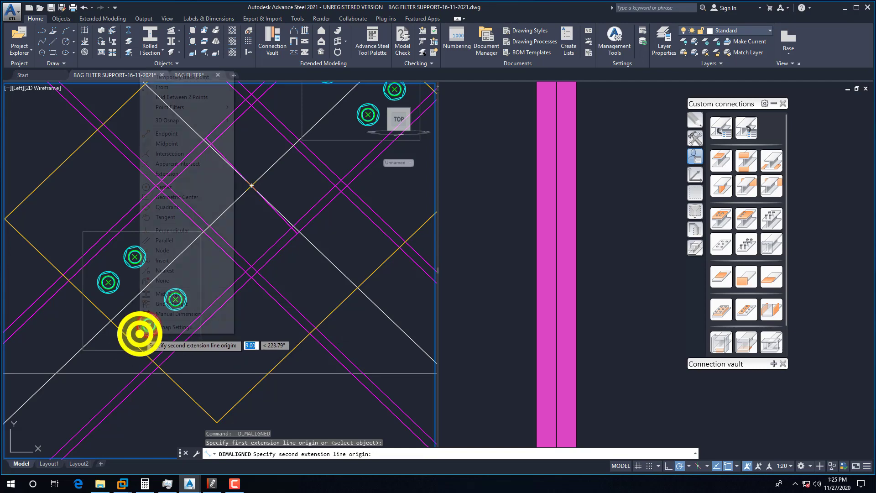
pyautogui.click(172, 230)
pyautogui.scroll(-3, 125, 342)
pyautogui.click(127, 339)
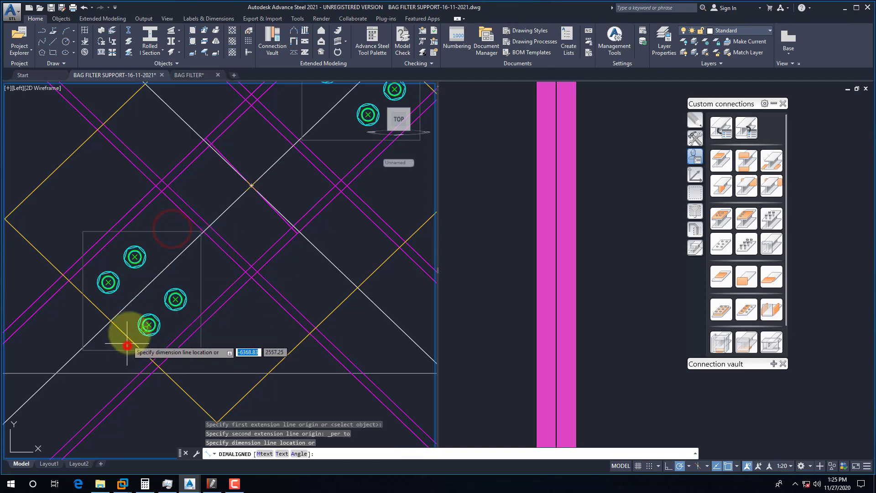
pyautogui.scroll(6, 127, 329)
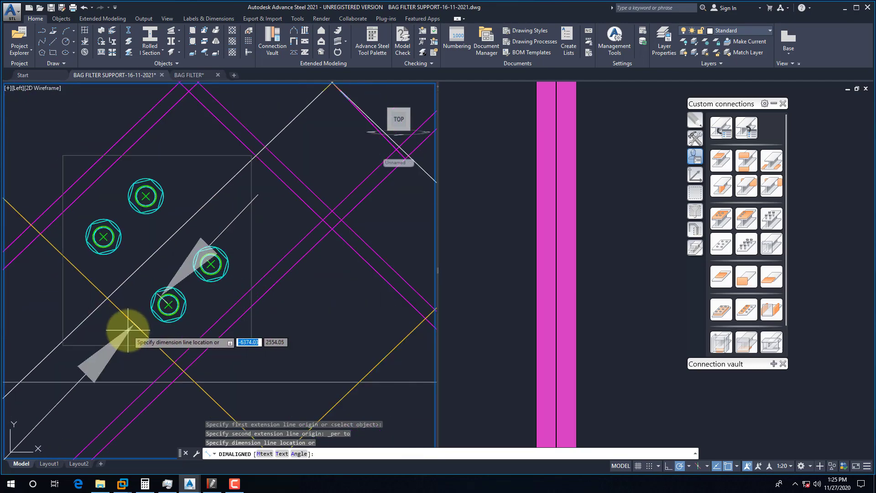
pyautogui.scroll(3, 122, 324)
pyautogui.scroll(-8, 126, 321)
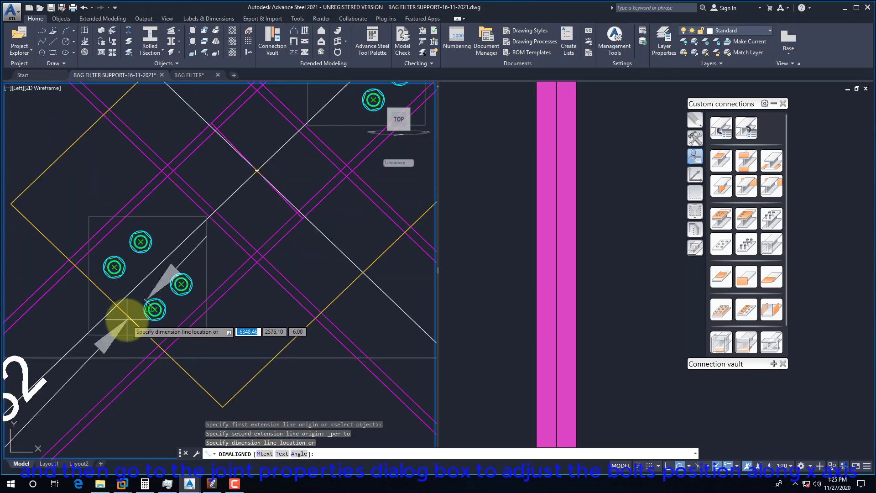
pyautogui.press('Escape')
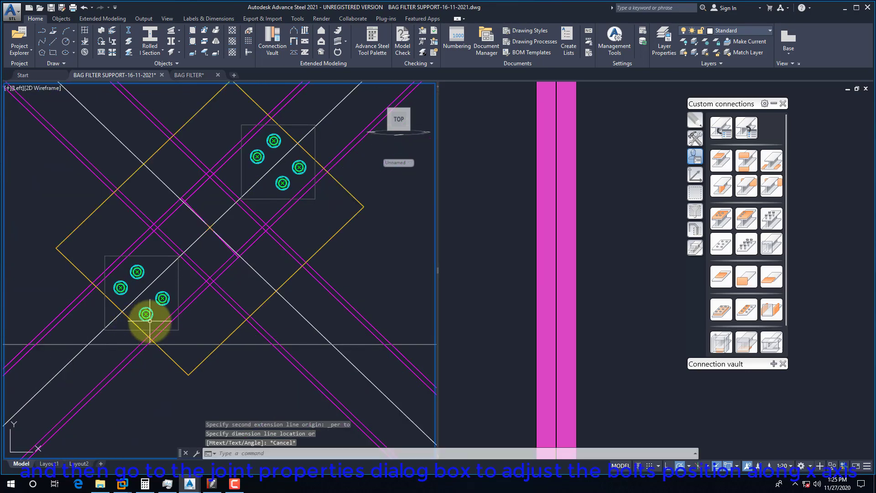
# Step: Change the lower bolt group's X offset to -69 in its Advance Joint Properties
pyautogui.click(147, 314)
pyautogui.rightClick(151, 319)
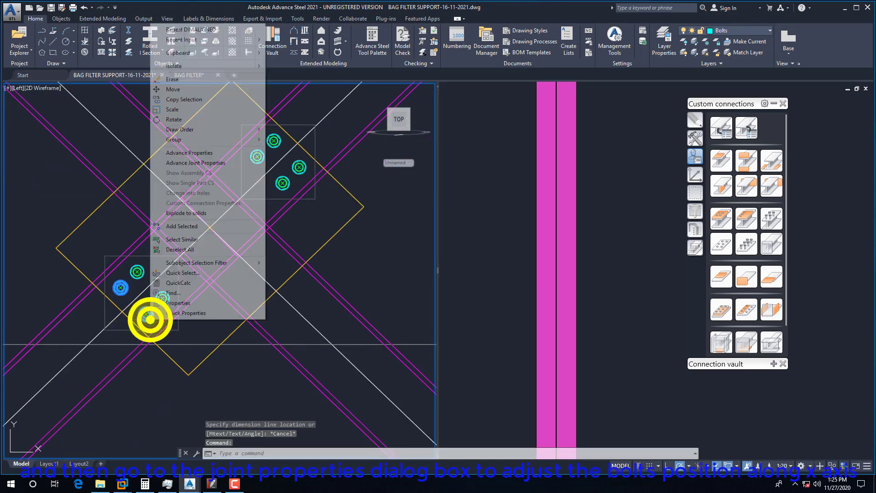
pyautogui.click(214, 163)
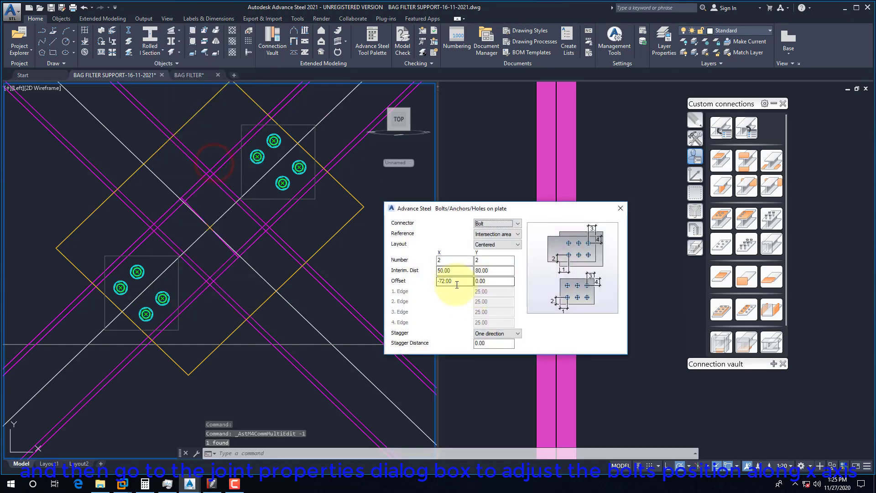
pyautogui.moveTo(456, 281); pyautogui.dragTo(419, 281)
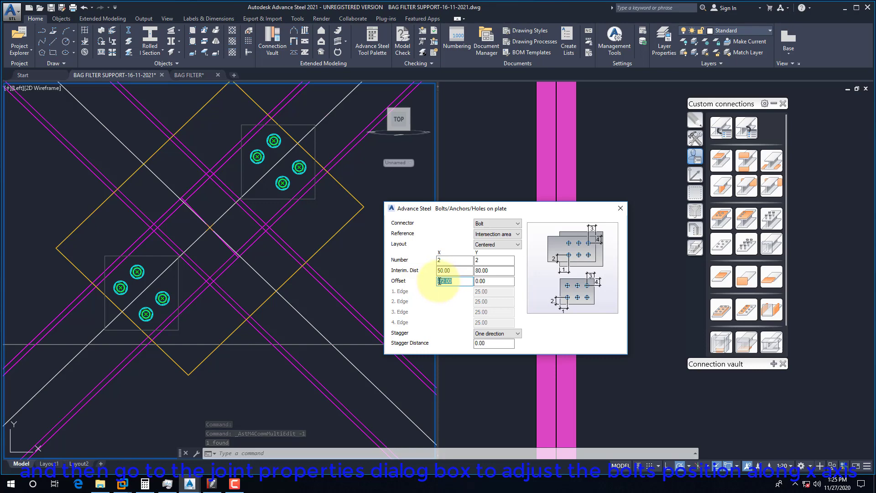
pyautogui.moveTo(439, 280); pyautogui.dragTo(456, 274)
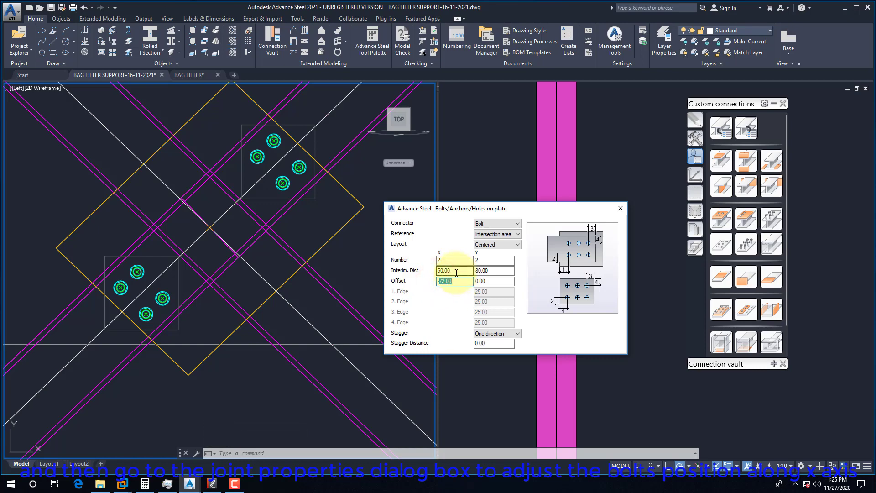
pyautogui.write('-69')
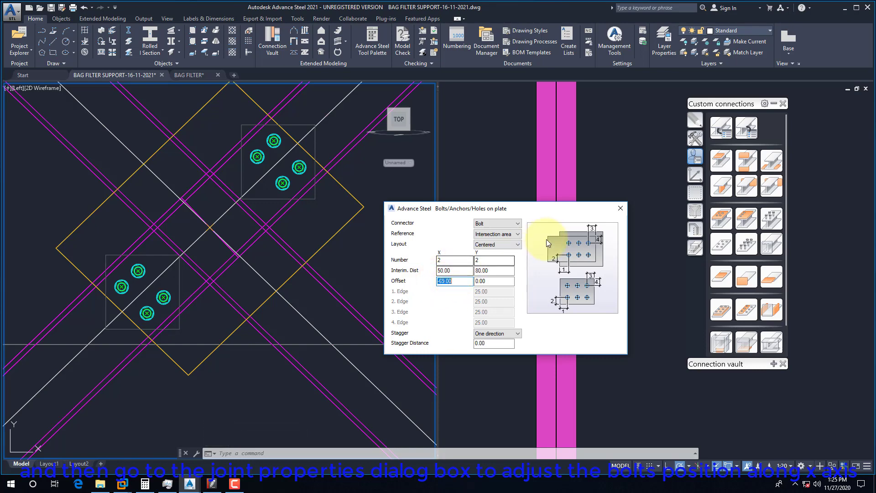
pyautogui.click(618, 208)
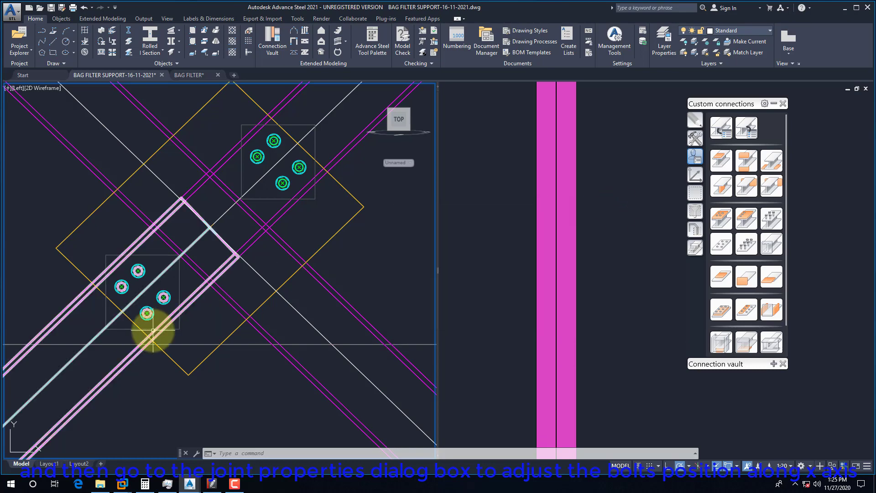
# Step: Recheck the perpendicular distance from the lowest bolt center to the plate's lower-left edge with an aligned dimension, cancelling before placing it
pyautogui.write('dal')
pyautogui.press('Return')
pyautogui.scroll(4, 133, 302)
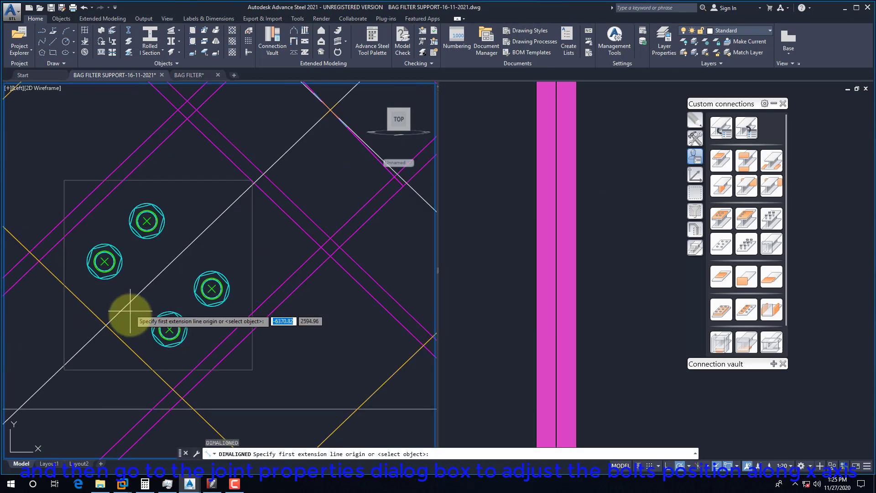
pyautogui.click(169, 329)
pyautogui.keyDown('shift'); pyautogui.rightClick(143, 351); pyautogui.keyUp('shift')
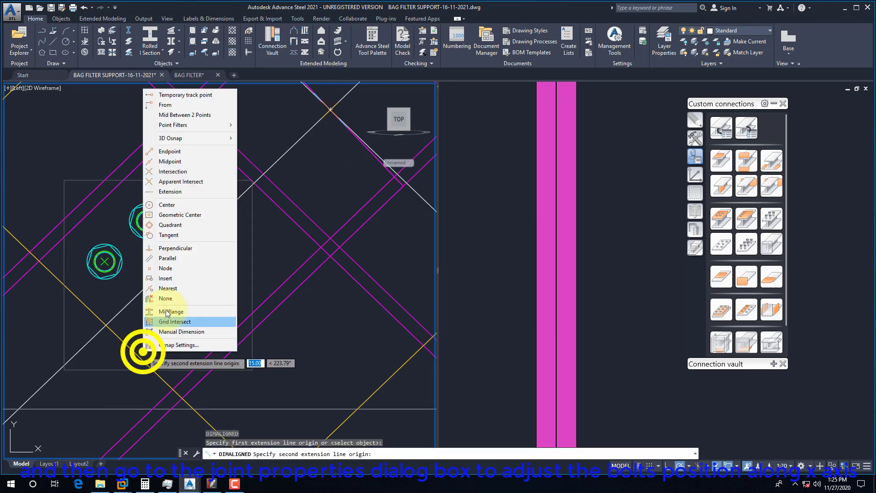
pyautogui.click(175, 248)
pyautogui.click(141, 364)
pyautogui.scroll(-2, 148, 328)
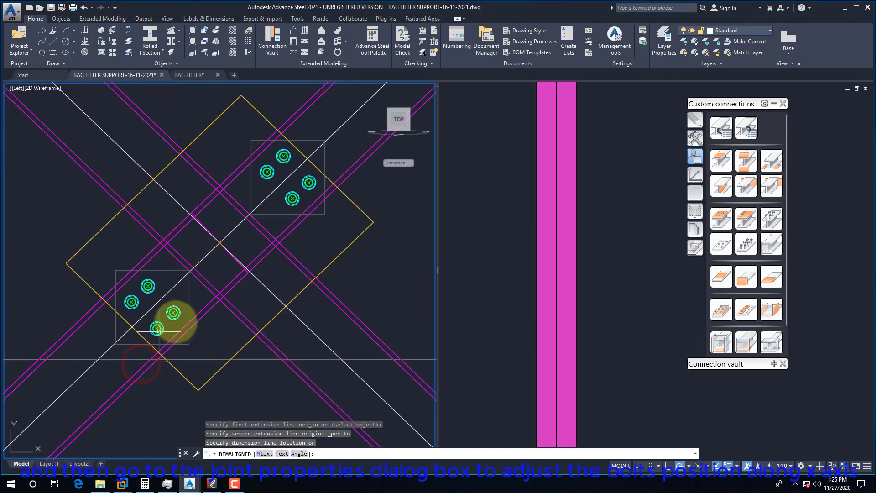
pyautogui.press('Escape')
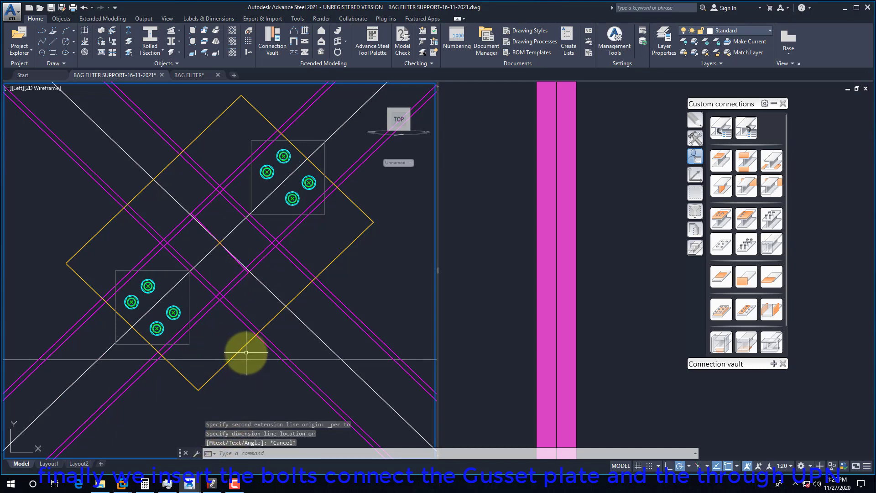
# Step: Create a bolts-on-plate connection with the gusset plate as main plate and the continuous UPN as connecting object, keeping the default settings
pyautogui.click(720, 243)
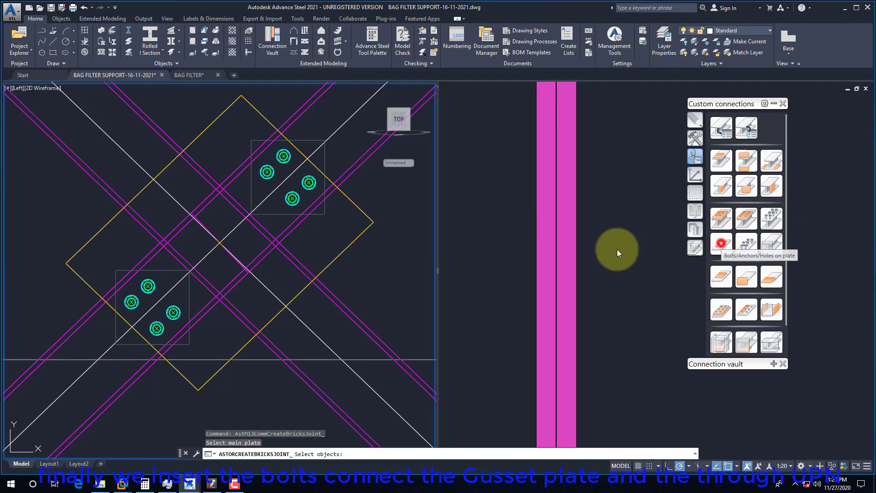
pyautogui.click(331, 261)
pyautogui.press('Return')
pyautogui.click(298, 266)
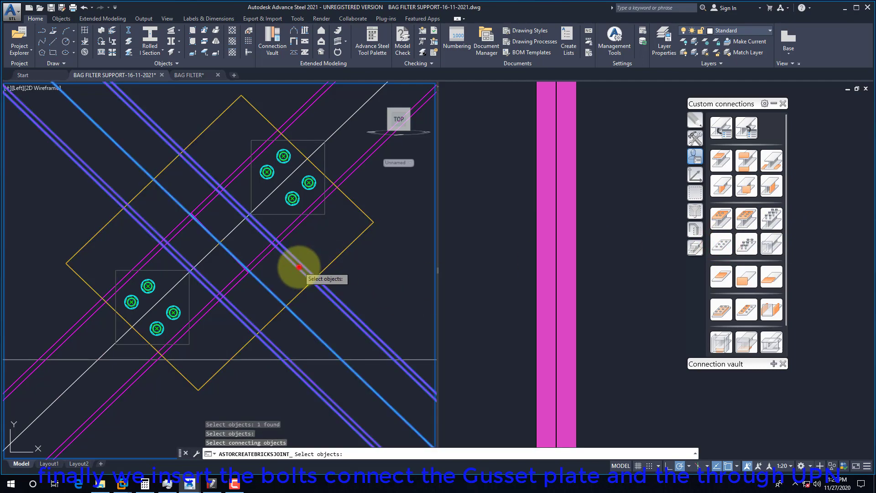
pyautogui.press('Return')
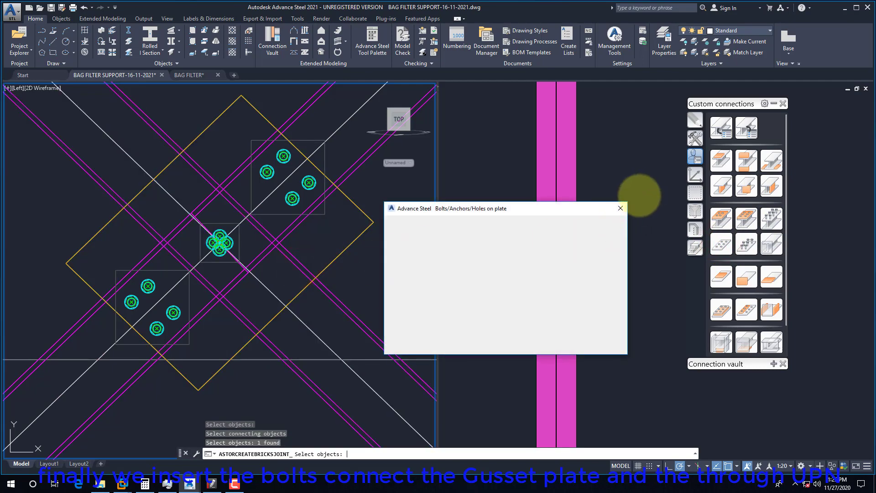
pyautogui.click(622, 208)
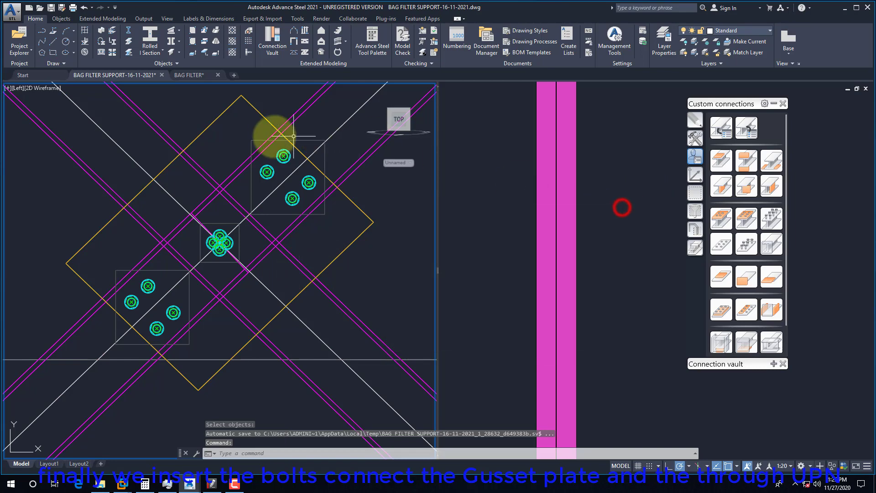
# Step: In the BAG FILTER drawing's Detail 5, add an aligned dimension between the geometric centers of the two lower-right bolts on the continuous UPN
pyautogui.click(188, 75)
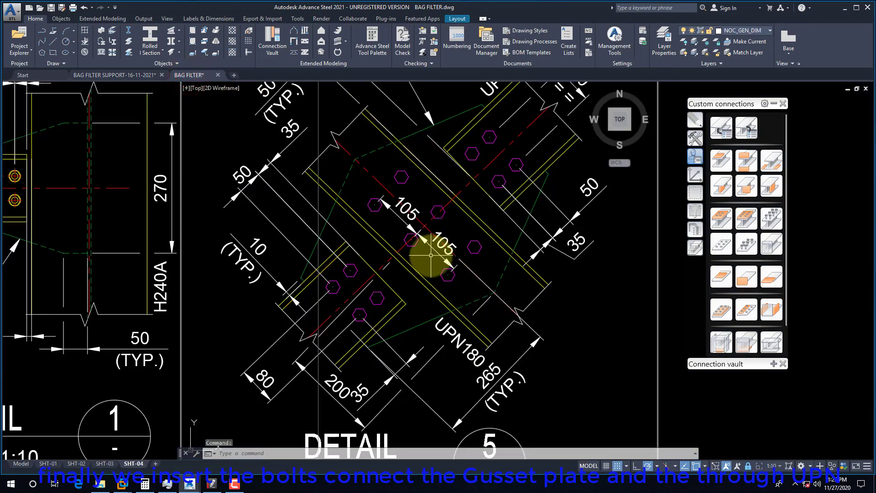
pyautogui.scroll(-3, 431, 241)
pyautogui.scroll(3, 430, 225)
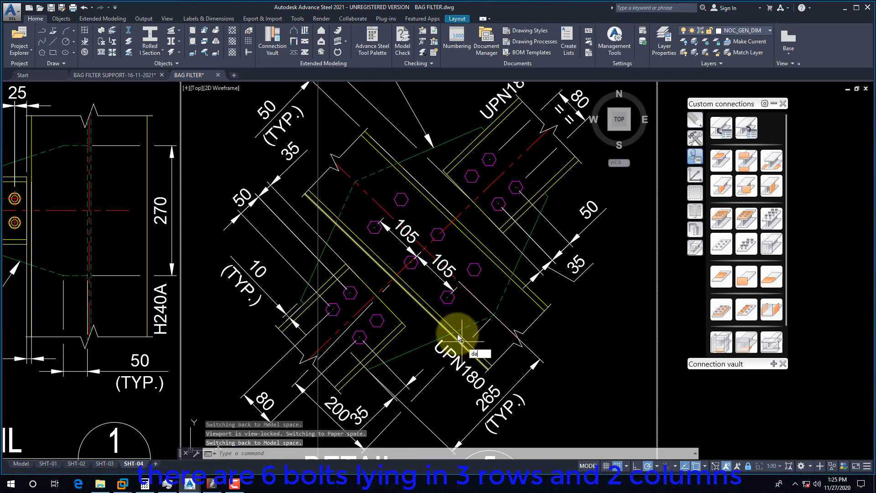
pyautogui.write('l')
pyautogui.press('Return')
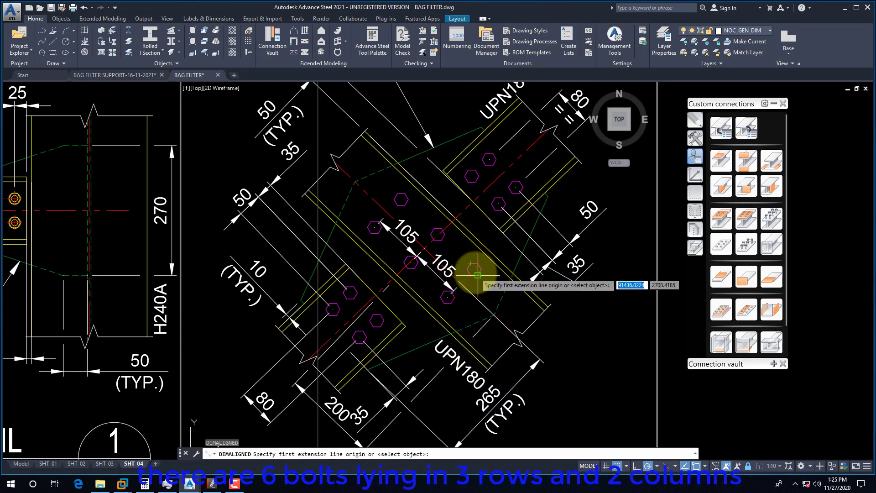
pyautogui.keyDown('shift'); pyautogui.rightClick(477, 274); pyautogui.keyUp('shift')
pyautogui.click(490, 144)
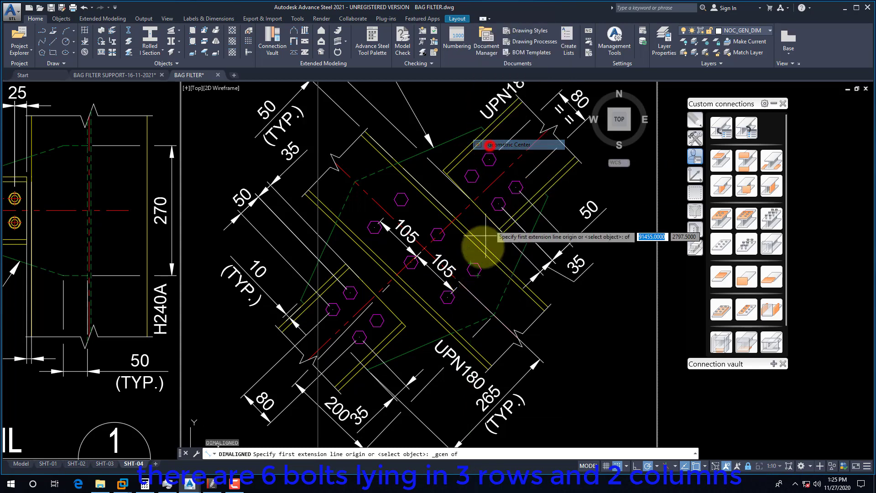
pyautogui.click(497, 293)
pyautogui.keyDown('shift'); pyautogui.rightClick(498, 294); pyautogui.keyUp('shift')
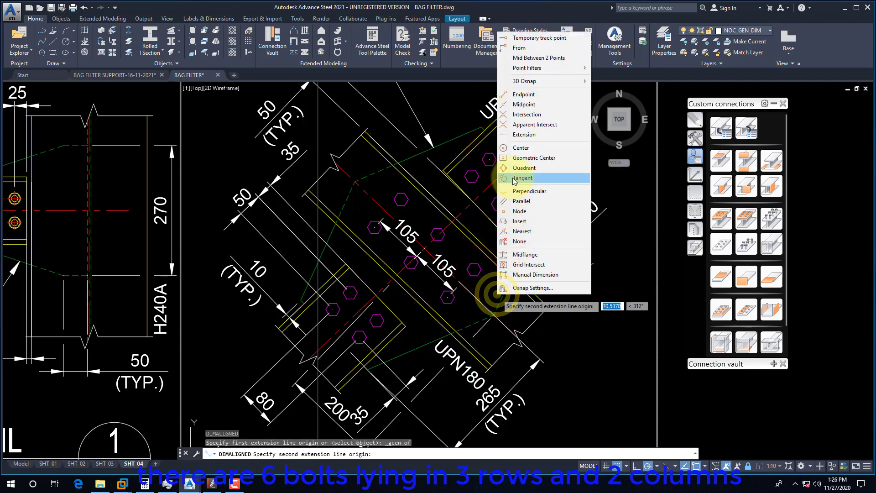
pyautogui.click(529, 158)
pyautogui.click(447, 299)
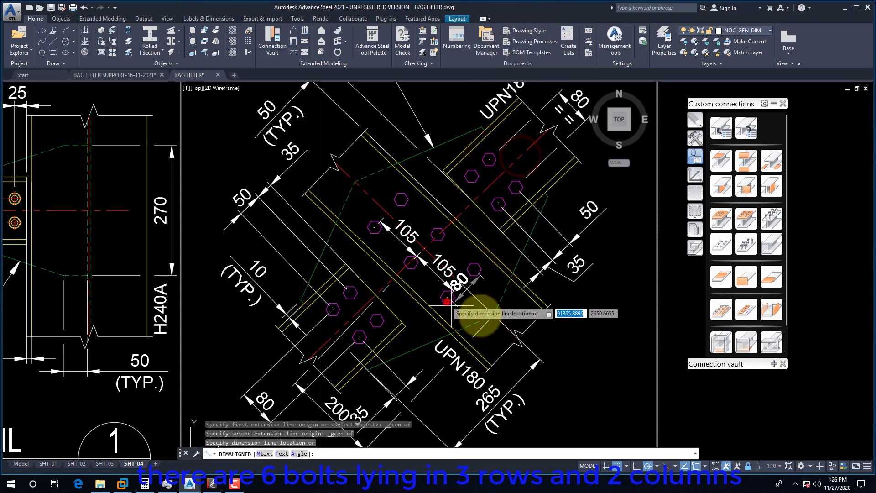
pyautogui.click(586, 364)
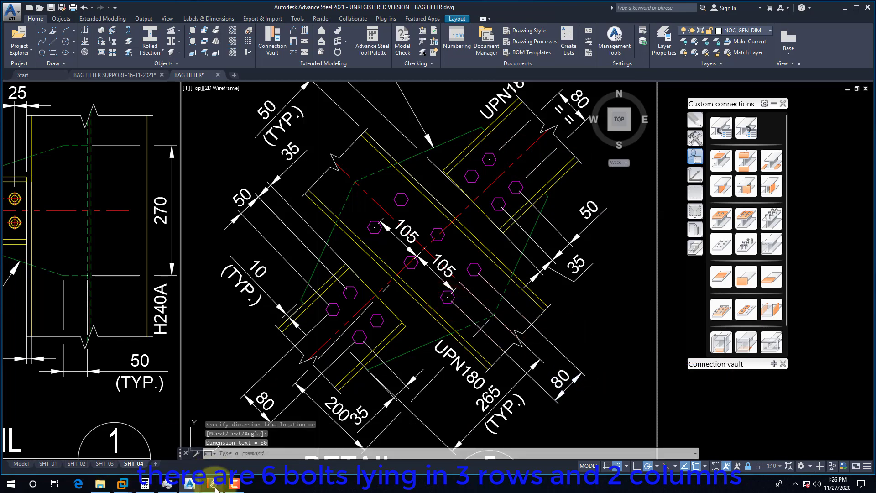
# Step: Back in the BAG FILTER SUPPORT model, set the central bolt group's number to 2 in X and 3 in Y in its Advance Joint Properties
pyautogui.moveTo(223, 489)
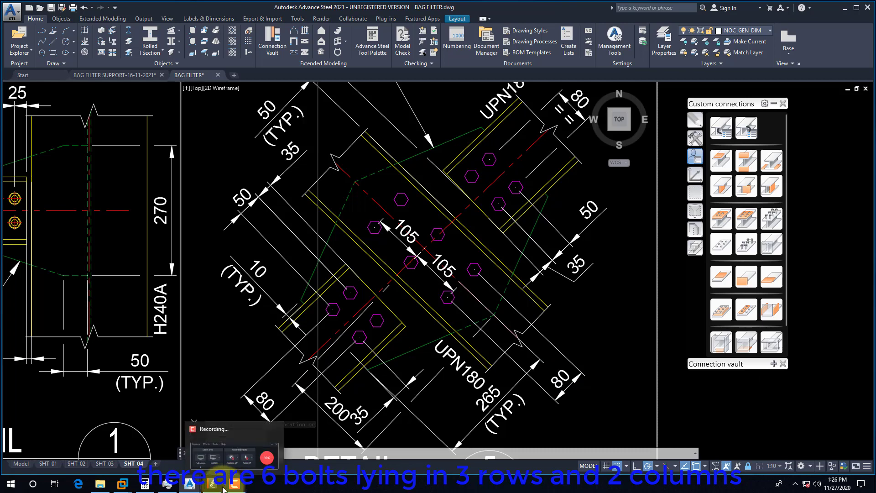
pyautogui.moveTo(189, 483)
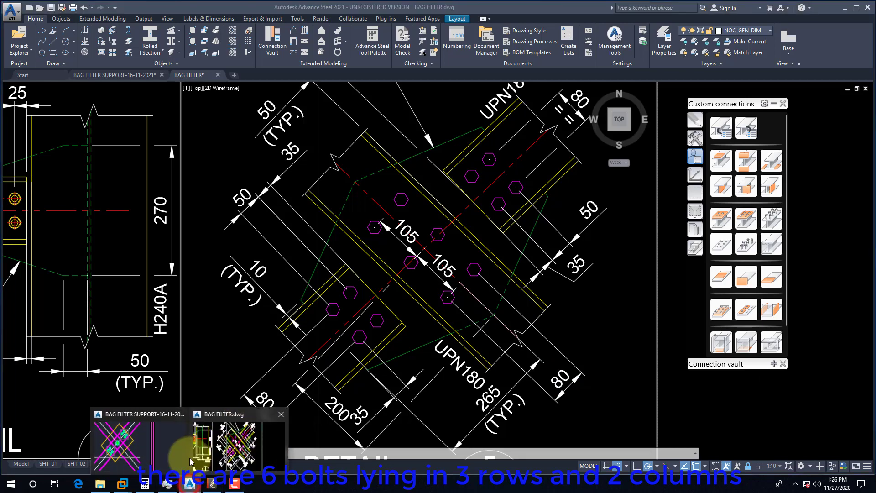
pyautogui.click(186, 457)
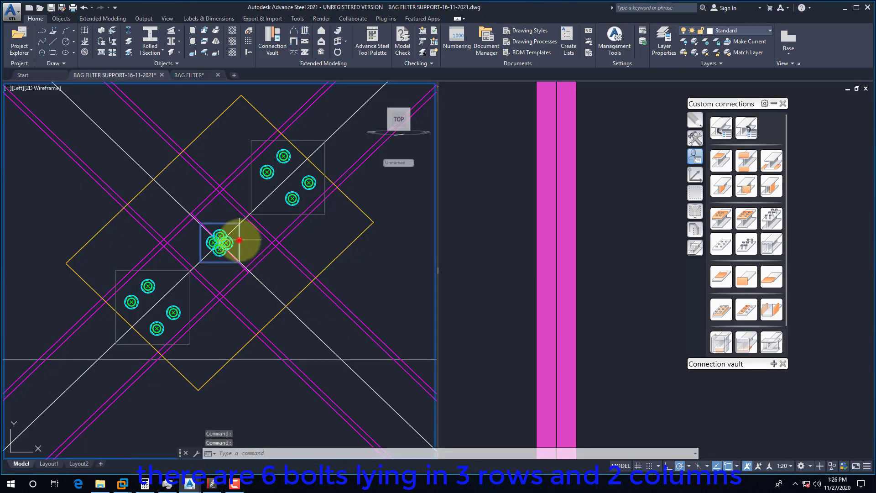
pyautogui.rightClick(237, 239)
pyautogui.click(293, 339)
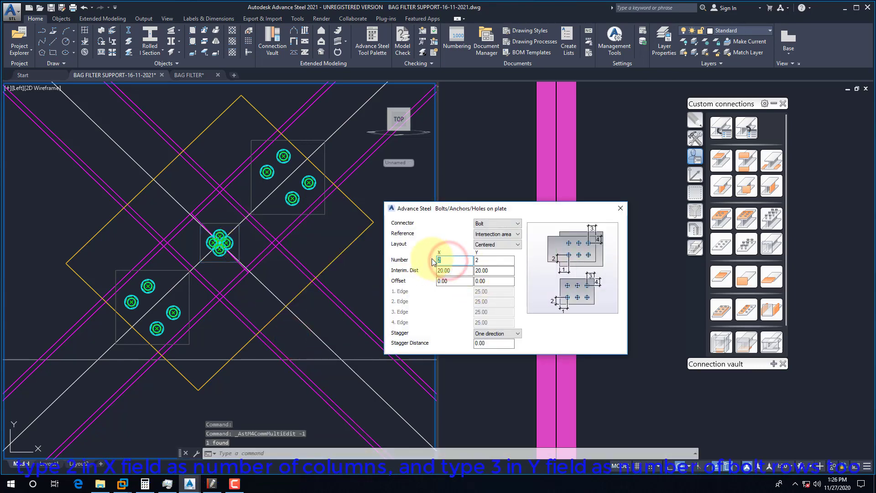
pyautogui.write('3')
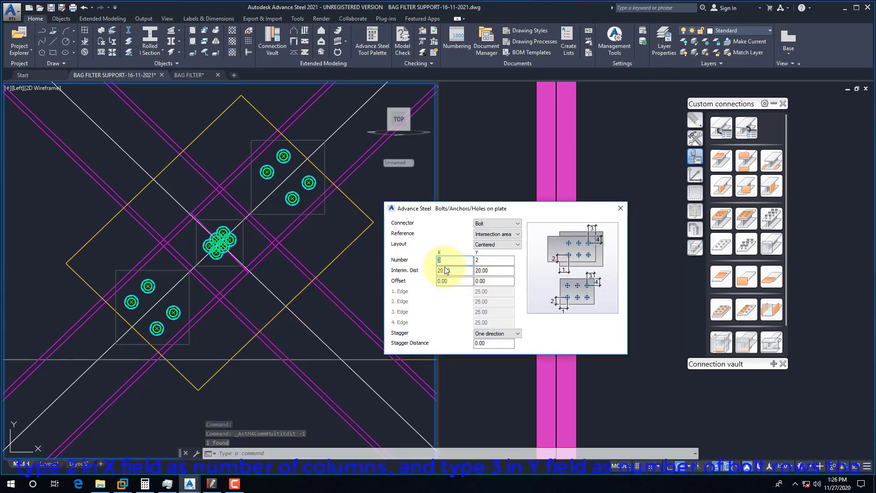
pyautogui.write('2')
pyautogui.click(479, 261)
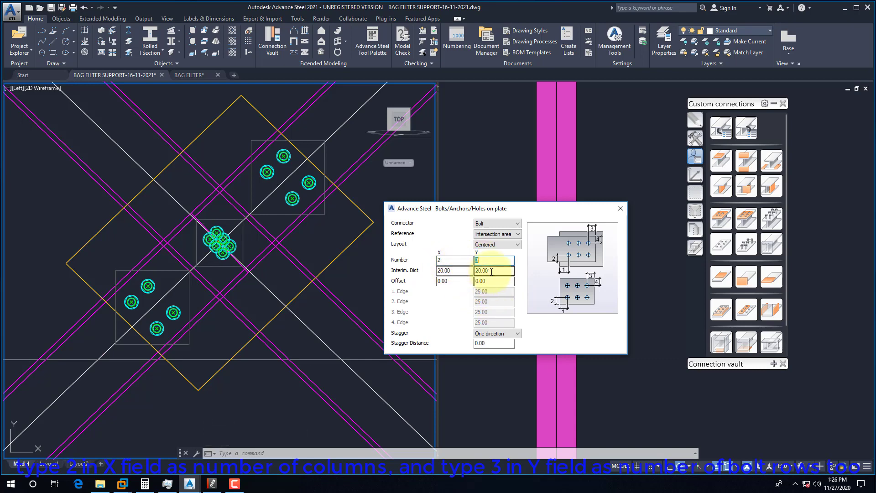
# Step: Set the central bolt group's intermediate distances to 105 in Y and 80 in X
pyautogui.write('105')
pyautogui.press('Return')
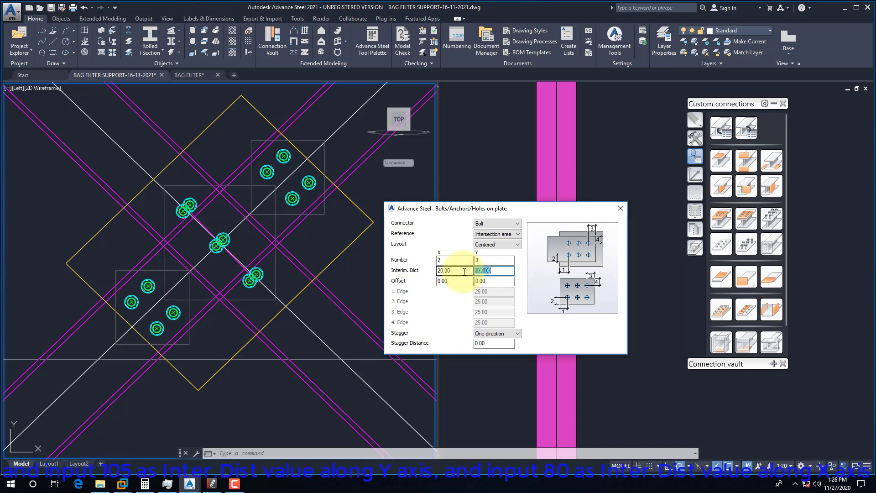
pyautogui.click(450, 271)
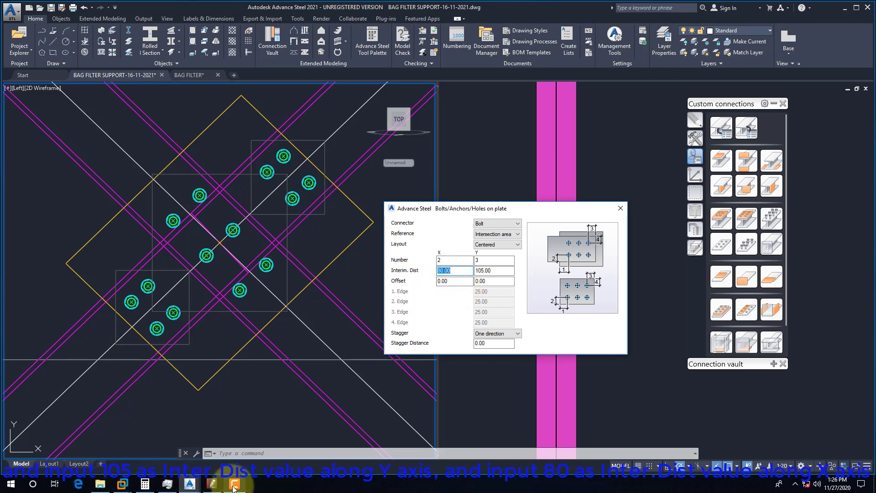
# Step: Check Detail 5 in the PDF-XChange Editor document, return to the BAG FILTER SUPPORT model and close the joint properties
pyautogui.moveTo(233, 488)
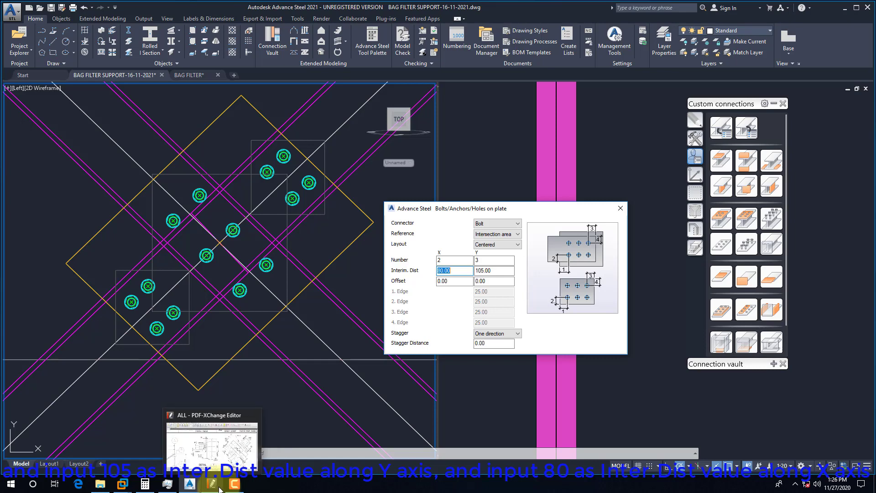
pyautogui.click(215, 488)
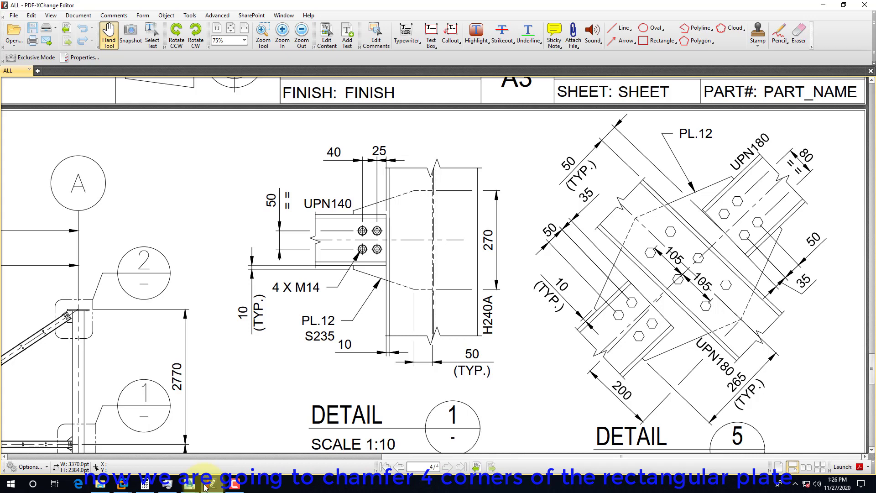
pyautogui.moveTo(194, 486)
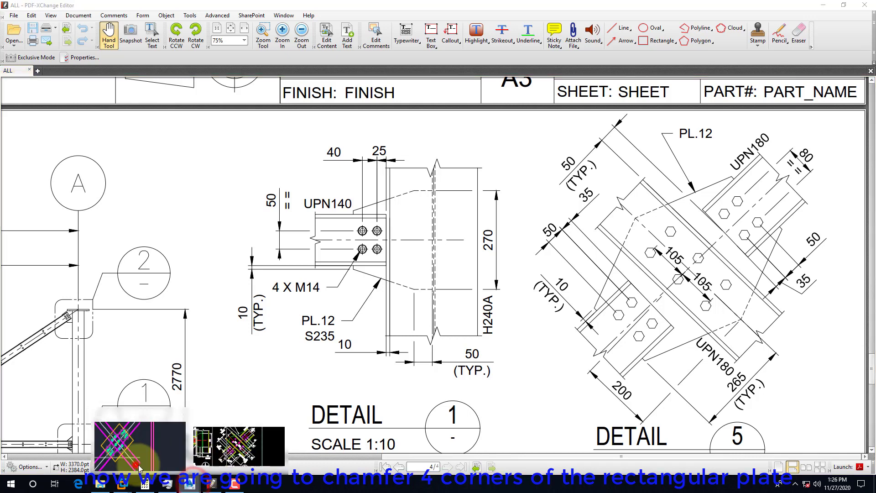
pyautogui.click(136, 461)
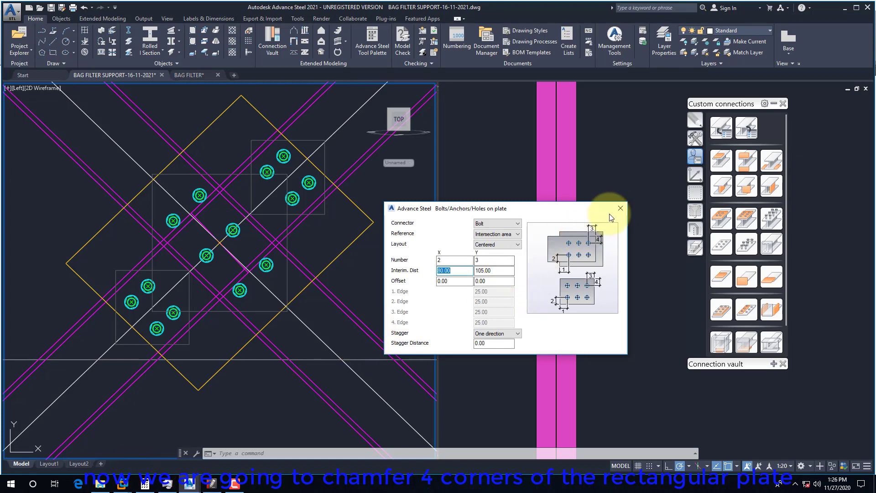
pyautogui.click(620, 208)
# Step: Display the gusset connection viewport in the Conceptual visual style, leaving nothing selected
pyautogui.click(47, 88)
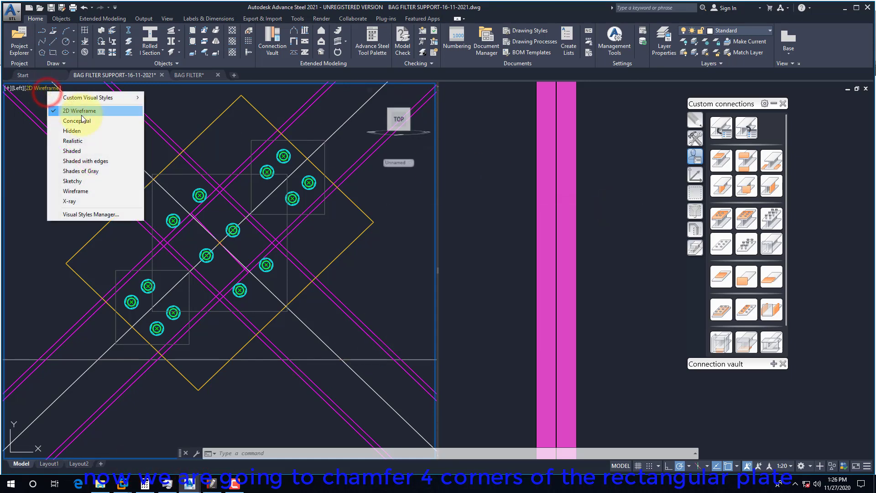
pyautogui.click(76, 120)
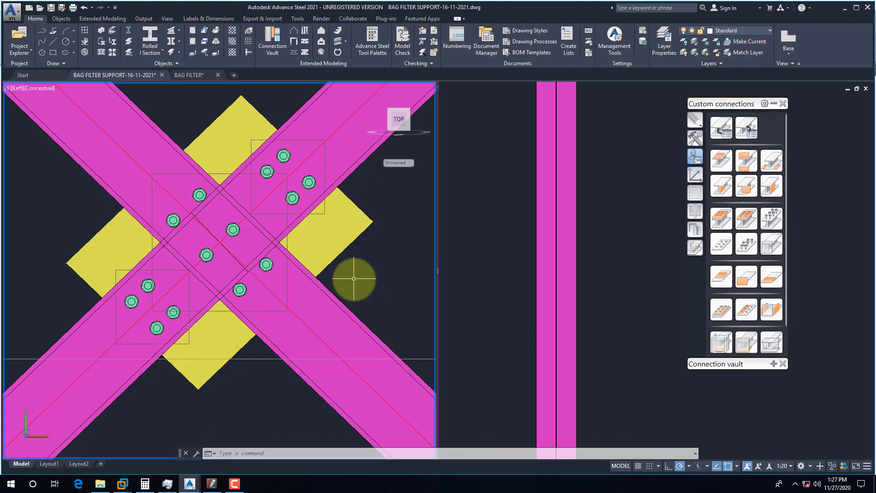
pyautogui.click(311, 283)
pyautogui.press('Escape')
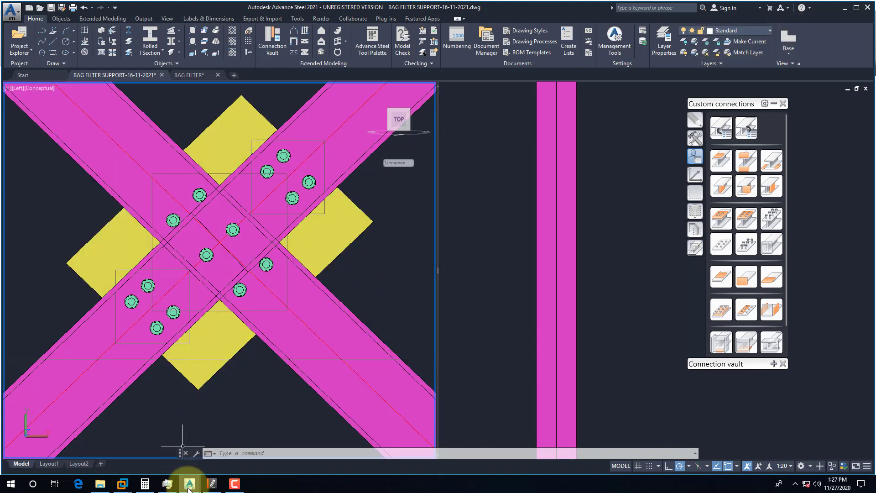
# Step: Switch to the BAG FILTER drawing and examine the outline of the PL.12 gusset plate in Detail 5
pyautogui.moveTo(189, 488)
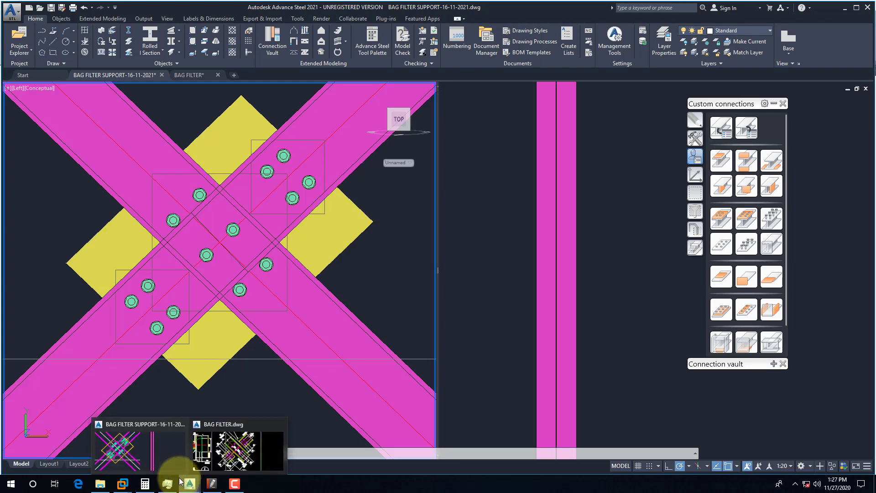
pyautogui.click(187, 484)
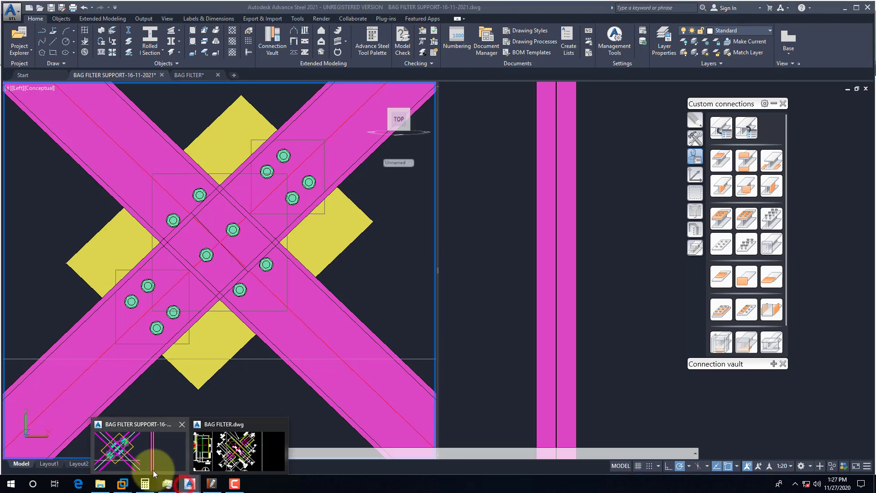
pyautogui.click(220, 447)
pyautogui.scroll(-3, 411, 278)
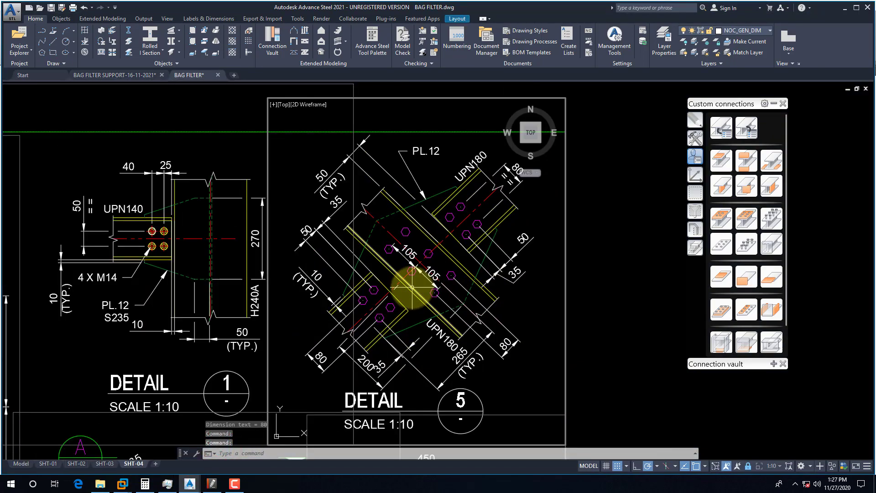
pyautogui.scroll(5, 452, 215)
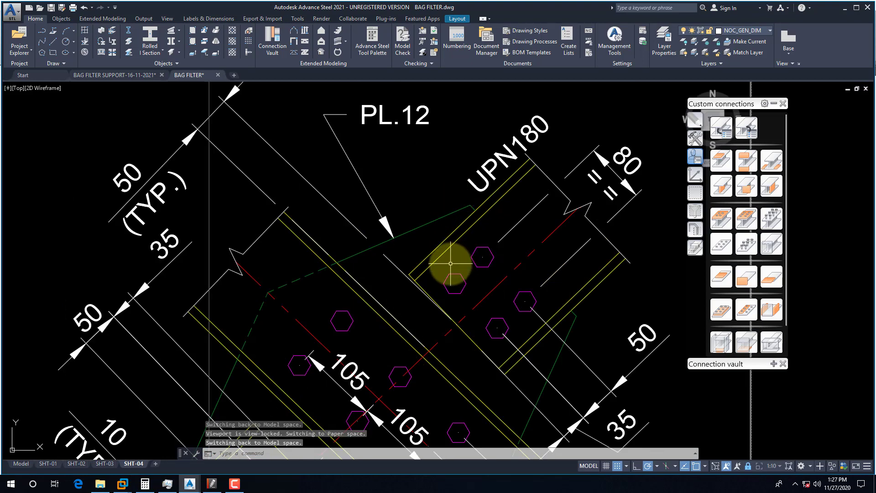
pyautogui.press('Escape')
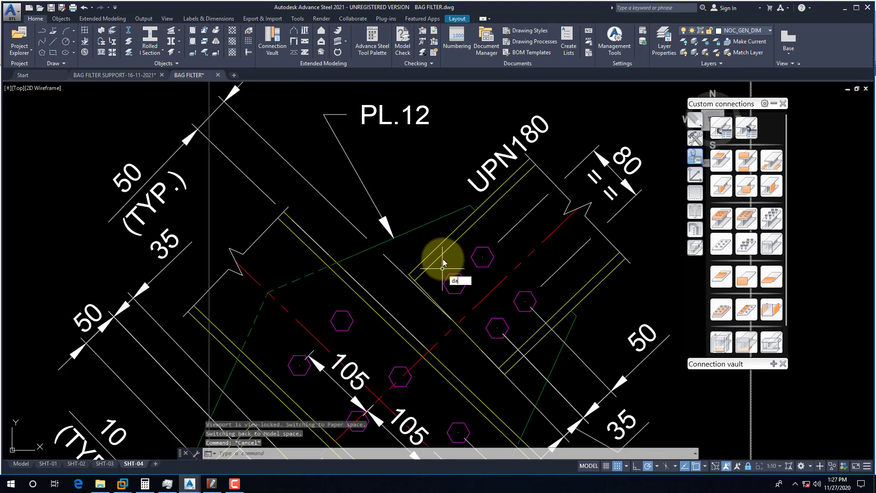
pyautogui.write('l')
pyautogui.press('Return')
pyautogui.scroll(-2, 326, 283)
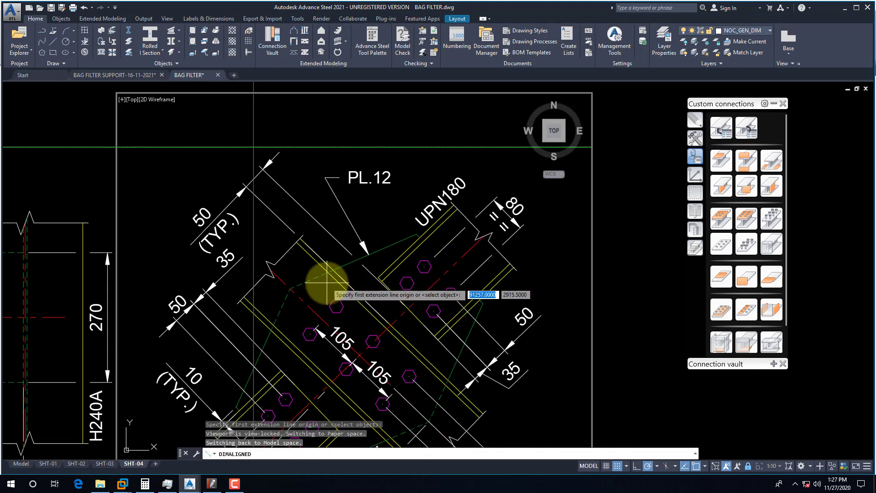
pyautogui.scroll(-2, 326, 282)
pyautogui.scroll(5, 391, 256)
pyautogui.click(375, 244)
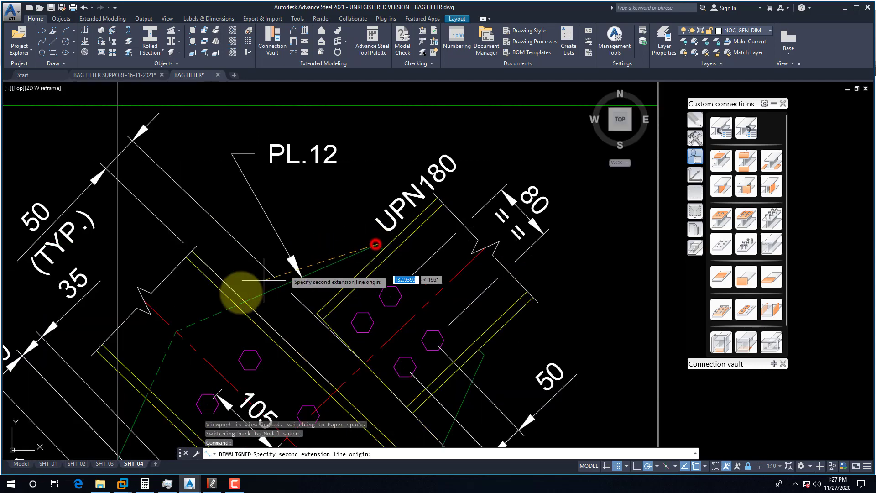
pyautogui.press('Escape')
pyautogui.press('Return')
pyautogui.click(179, 333)
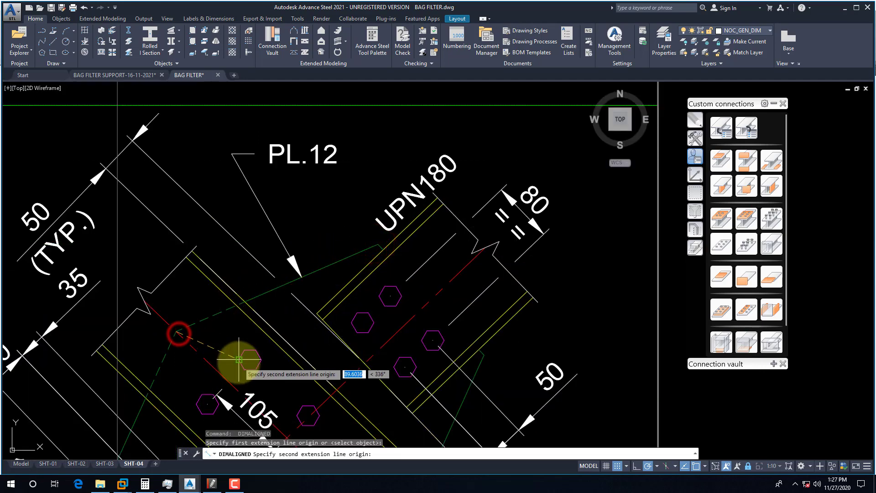
pyautogui.scroll(-2, 239, 359)
pyautogui.press('Escape')
# Step: Add an aligned dimension in Detail 5 from the gusset plate's upper corner perpendicular to the UPN180 centreline
pyautogui.press('Return')
pyautogui.scroll(2, 372, 278)
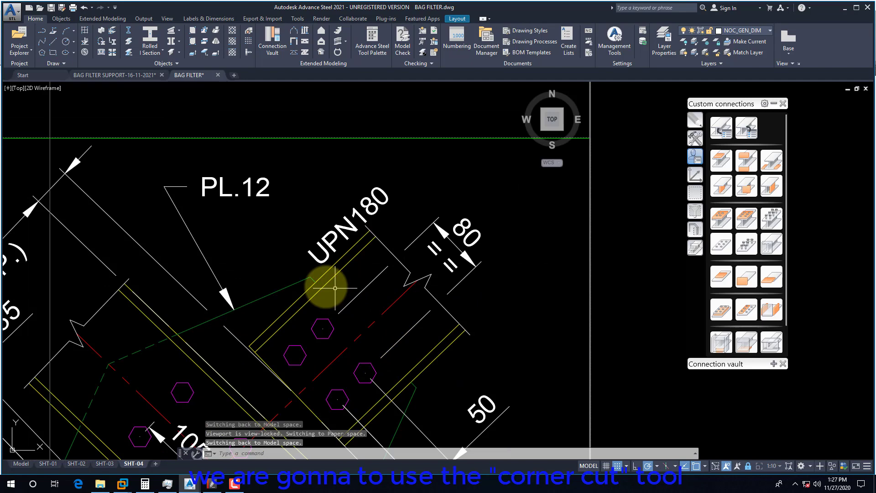
pyautogui.click(310, 277)
pyautogui.keyDown('shift'); pyautogui.rightClick(348, 322); pyautogui.keyUp('shift')
pyautogui.click(380, 219)
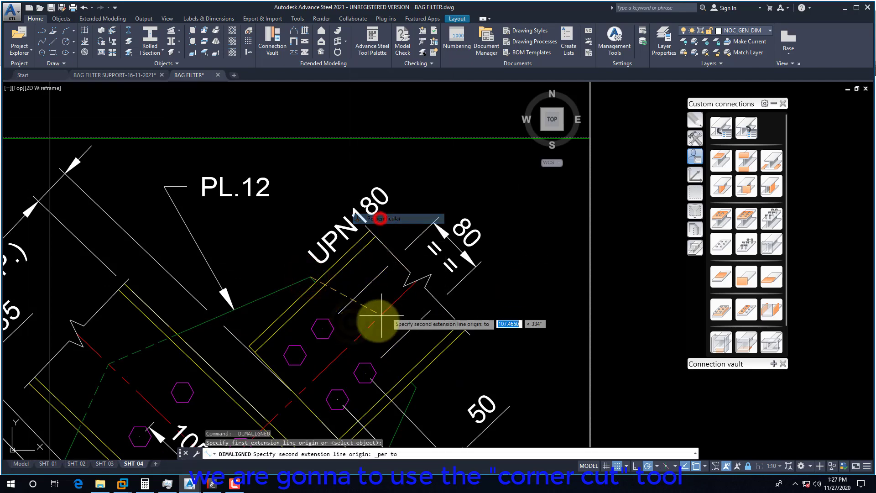
pyautogui.click(363, 333)
pyautogui.click(363, 310)
pyautogui.scroll(-1, 363, 310)
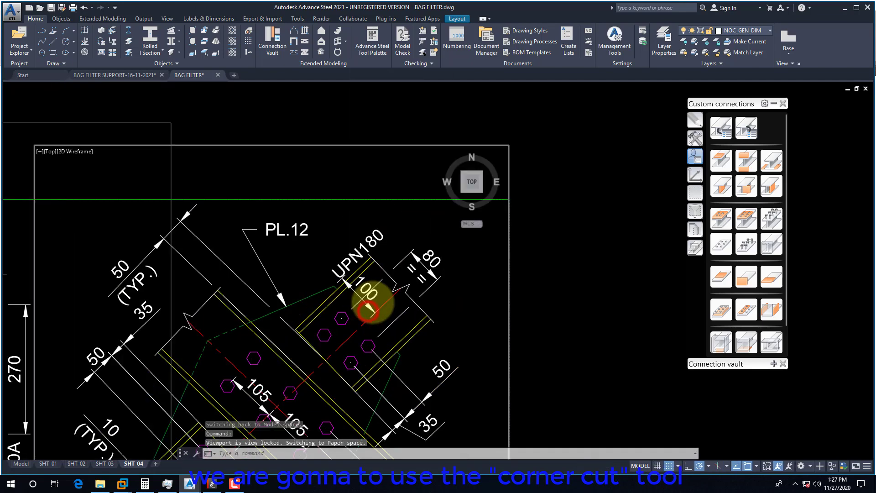
pyautogui.scroll(-1, 370, 310)
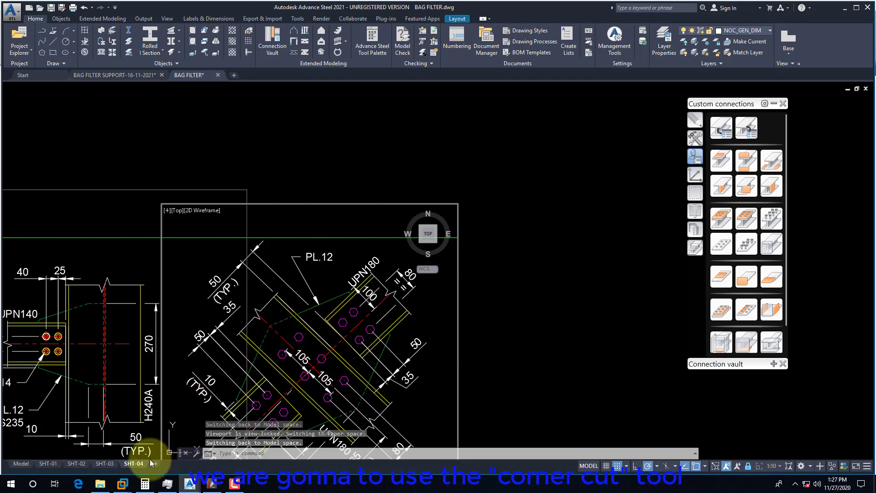
# Step: Return to the BAG FILTER SUPPORT model and create a straight corner cut at the gusset plate's top corner with X set to 100
pyautogui.click(115, 79)
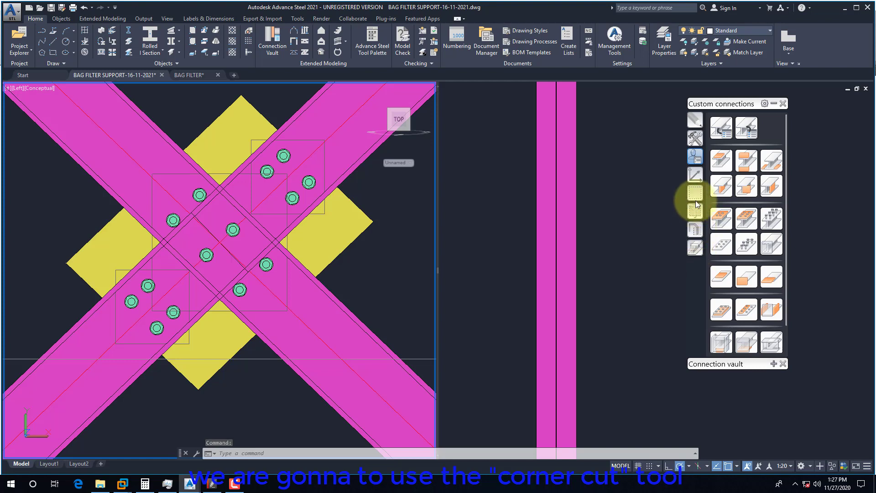
pyautogui.click(696, 247)
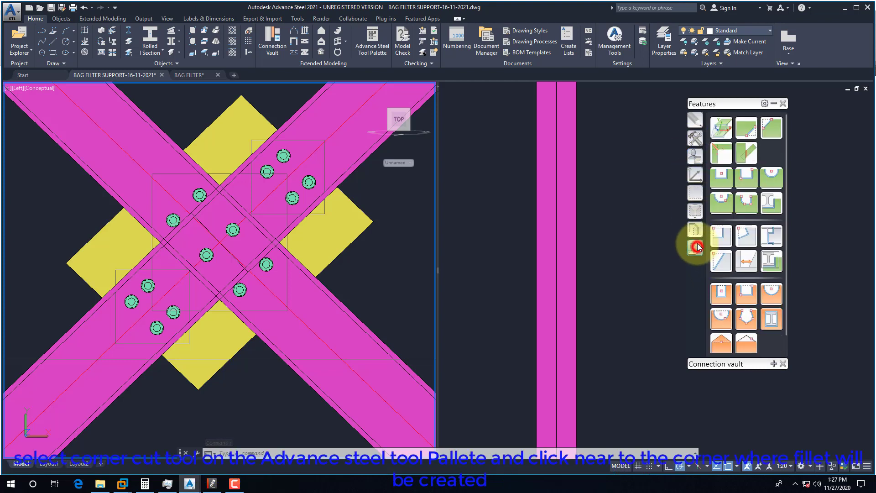
pyautogui.click(771, 128)
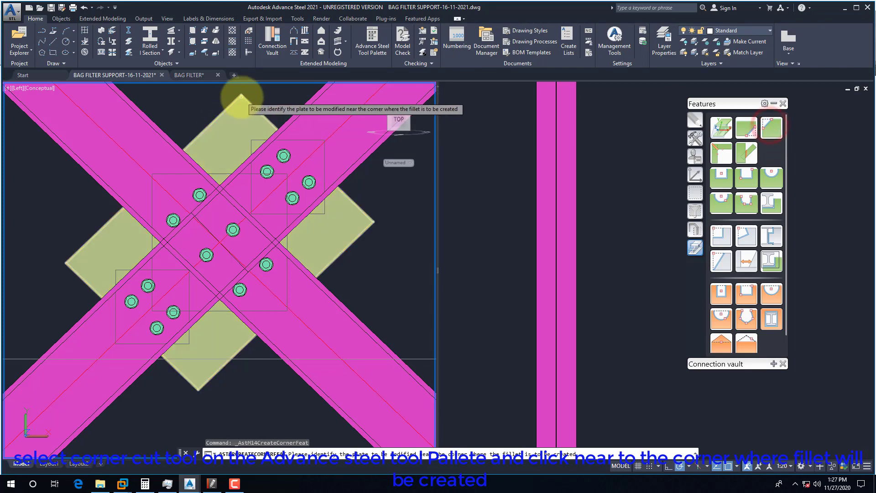
pyautogui.click(241, 97)
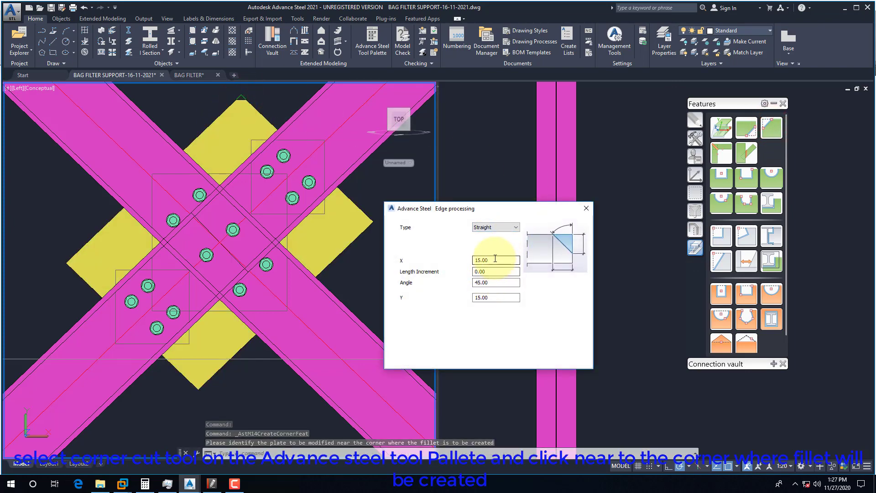
pyautogui.doubleClick(495, 259)
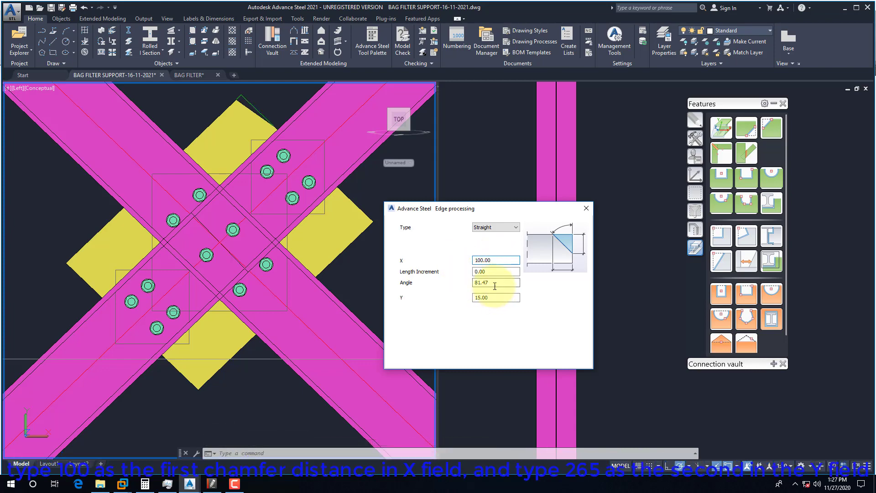
# Step: Check Detail 5 in the PDF-XChange Editor document, return to the BAG FILTER SUPPORT model and set the corner cut's Y to 265
pyautogui.click(212, 485)
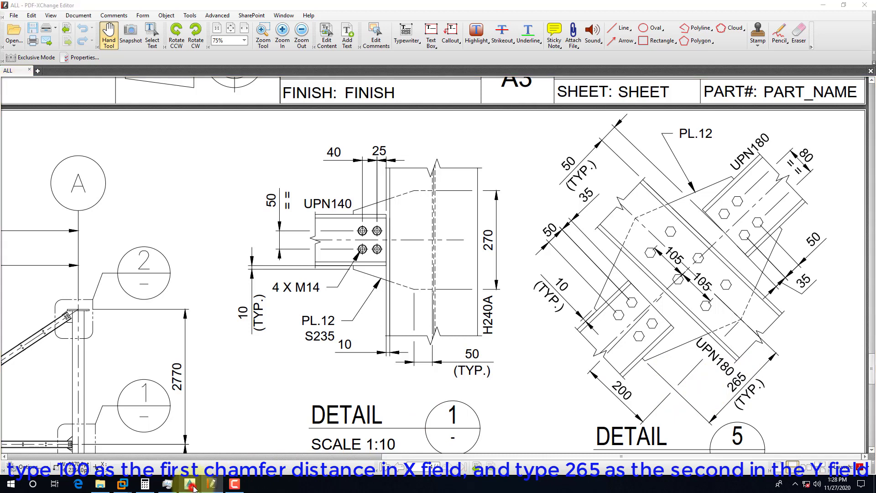
pyautogui.click(131, 456)
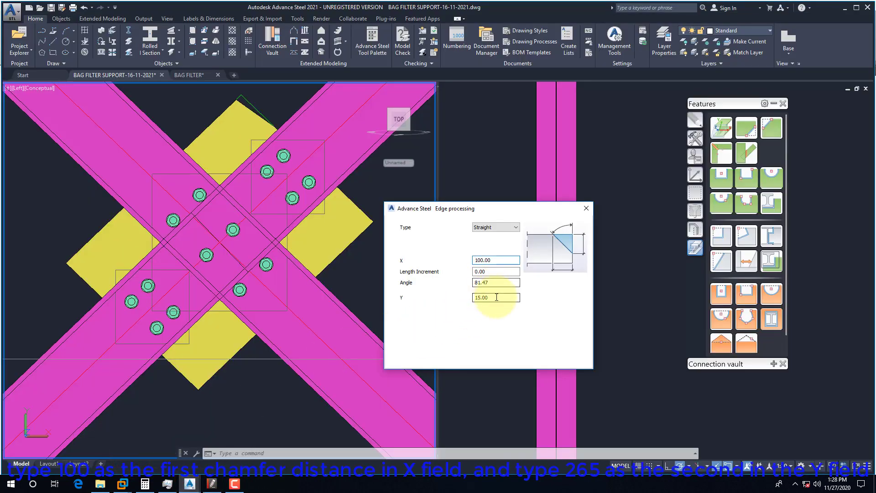
pyautogui.doubleClick(493, 298)
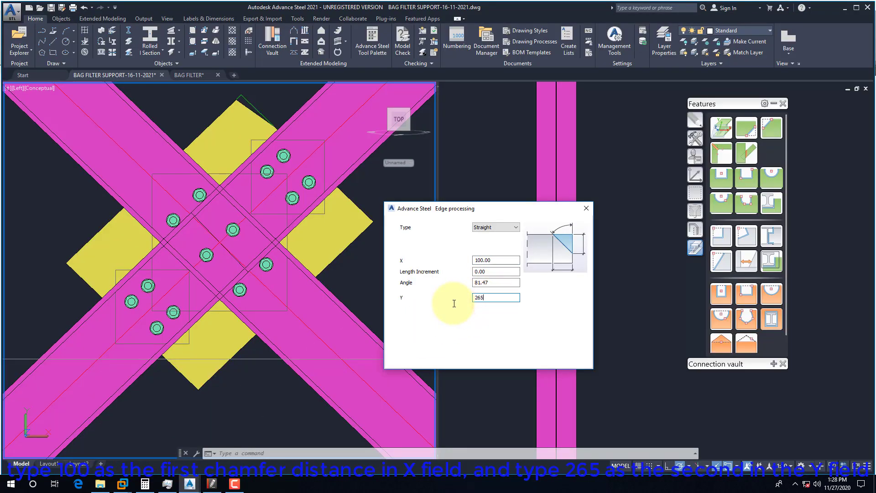
pyautogui.write('265')
pyautogui.press('Return')
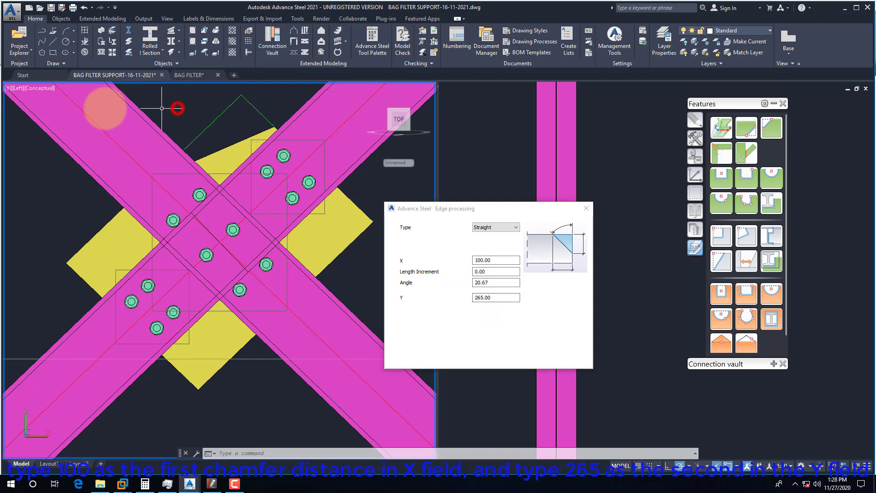
# Step: Display the gusset viewport in 2D Wireframe and cut the plate's bottom corner with X 100 and Y 265
pyautogui.click(39, 88)
pyautogui.click(63, 112)
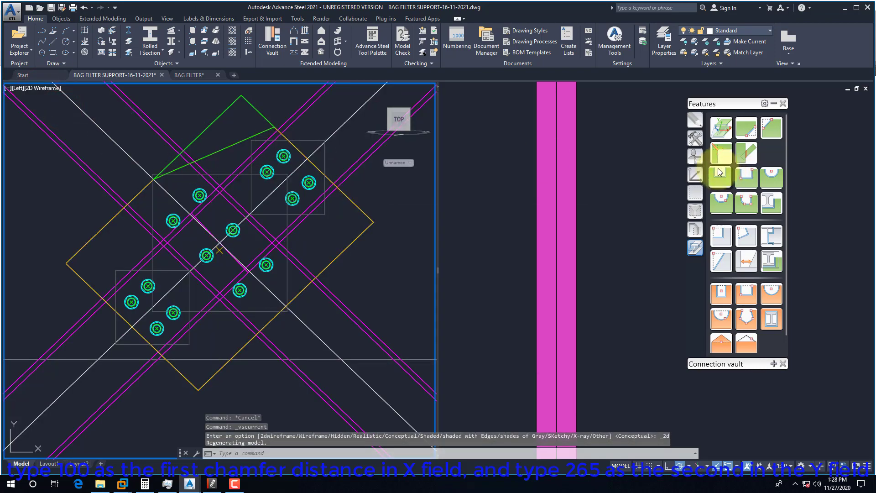
pyautogui.click(771, 127)
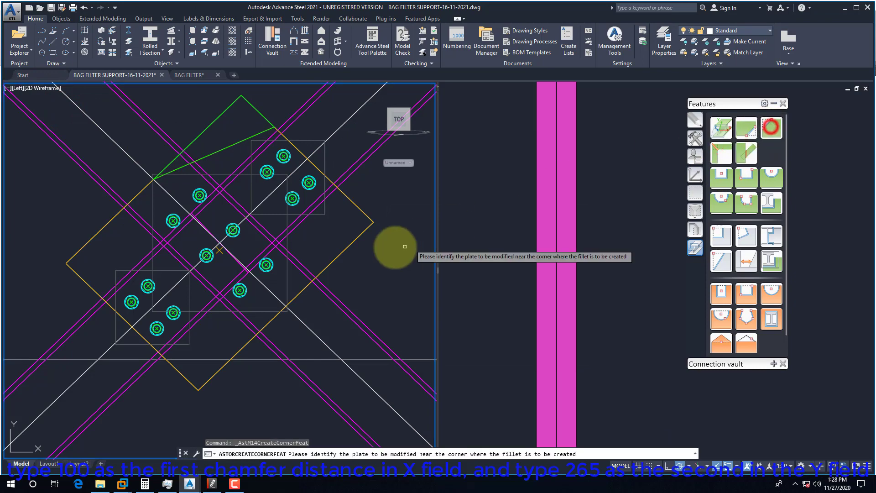
pyautogui.click(370, 217)
pyautogui.click(755, 130)
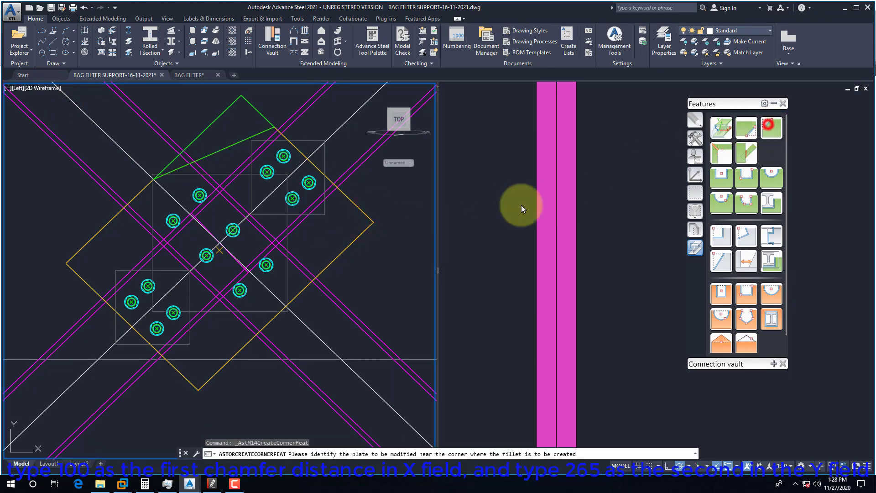
pyautogui.click(241, 350)
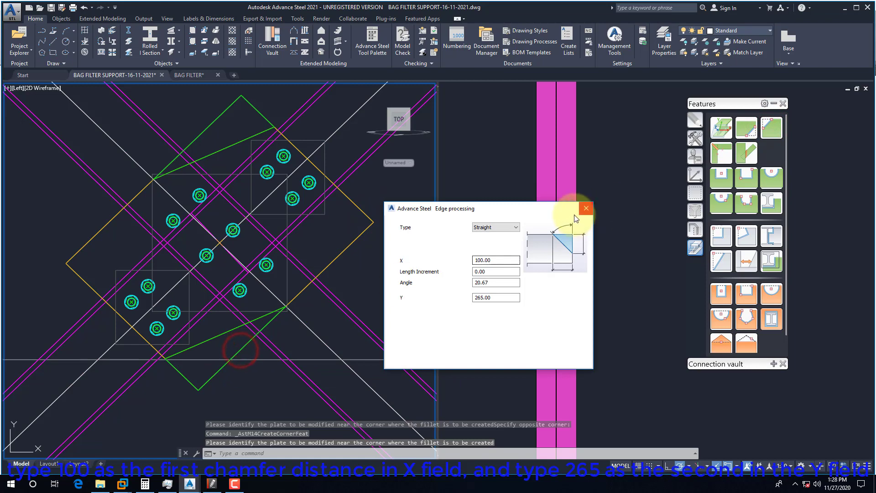
pyautogui.click(586, 208)
# Step: Cut the gusset plate's right corner with a straight corner cut of X 265 and Y 100
pyautogui.click(770, 127)
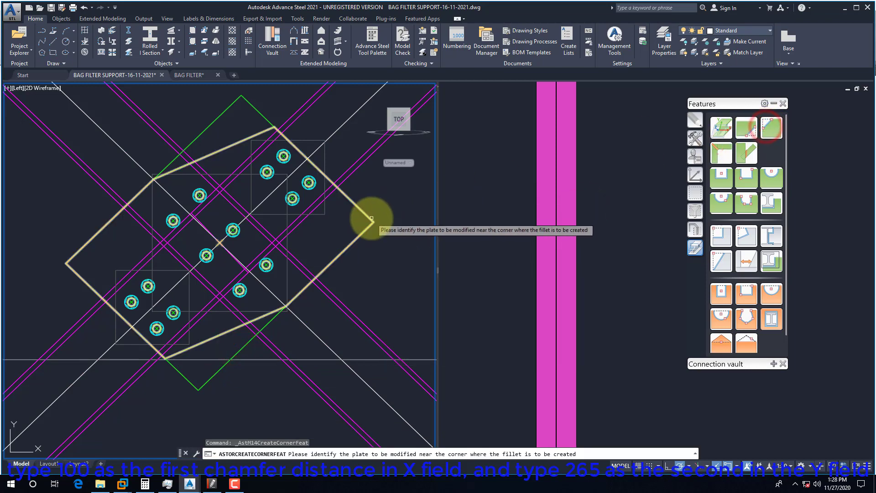
pyautogui.click(371, 217)
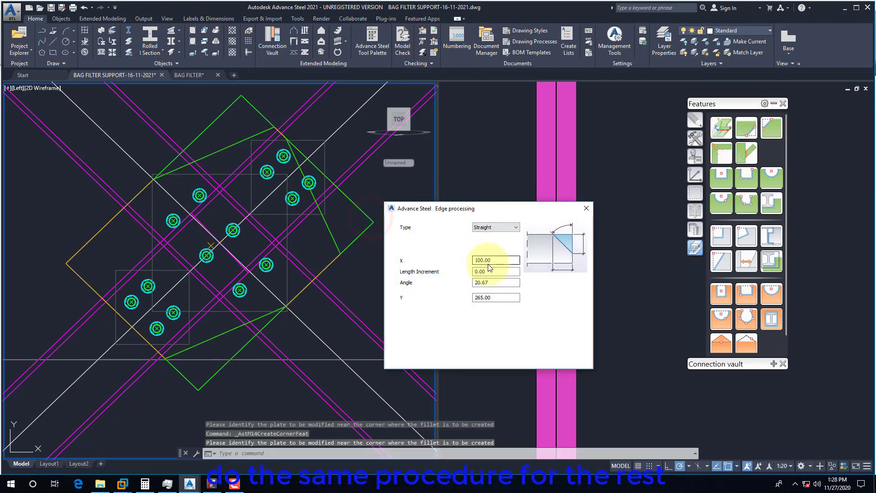
pyautogui.moveTo(497, 260); pyautogui.dragTo(446, 259)
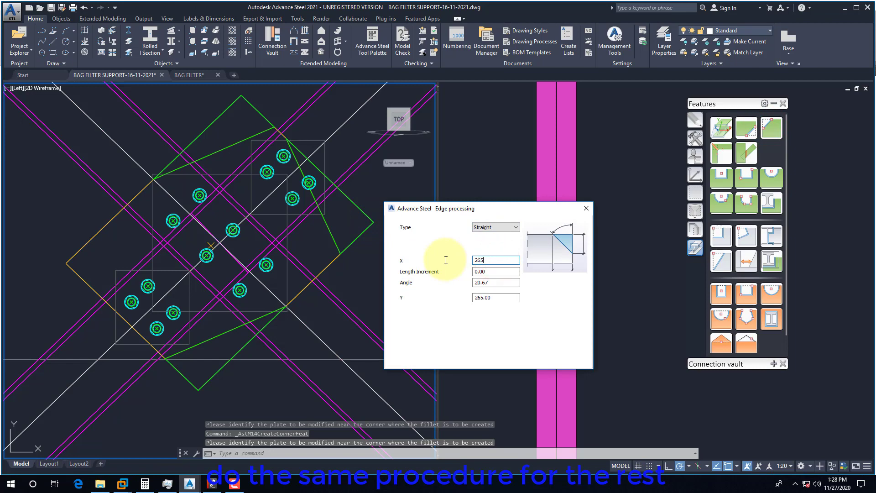
pyautogui.write('265')
pyautogui.press('Tab')
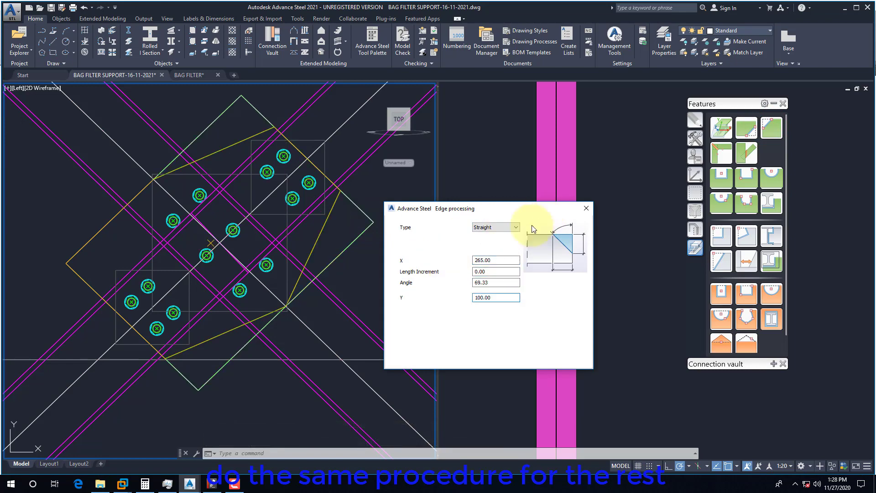
pyautogui.click(586, 209)
# Step: Apply the same straight corner cut, X 265 and Y 100, to the gusset plate's left corner
pyautogui.click(771, 128)
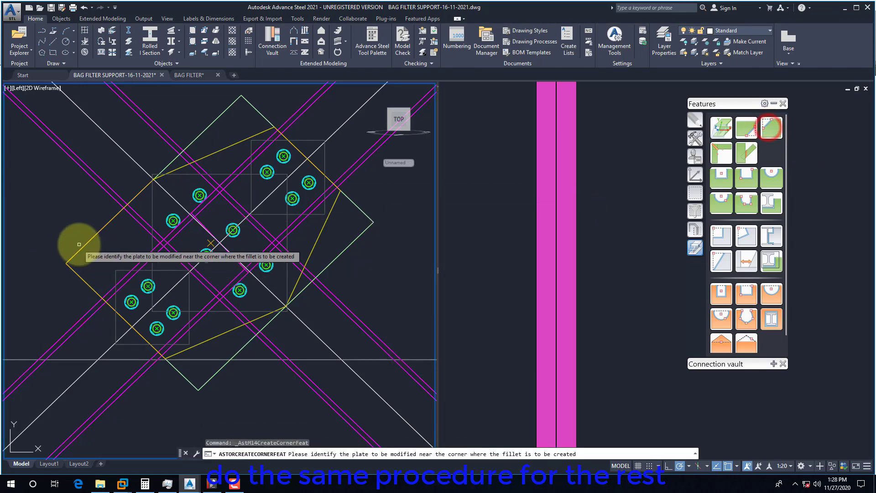
pyautogui.click(93, 237)
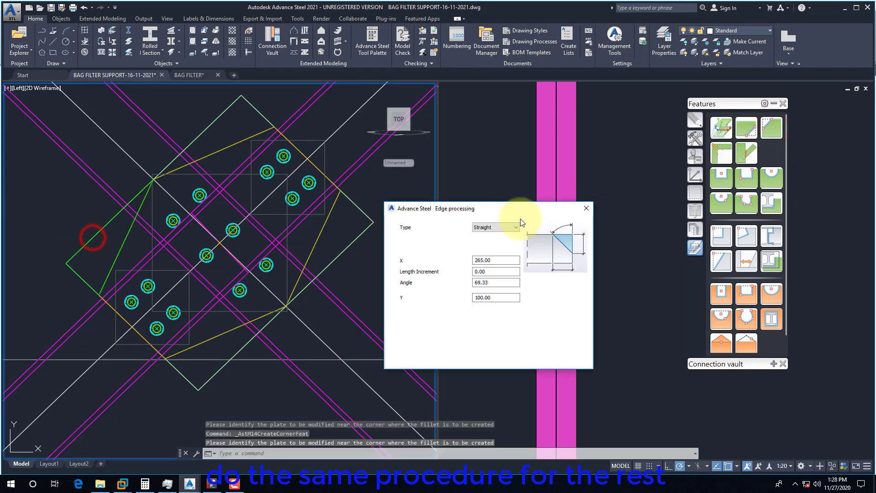
pyautogui.click(586, 209)
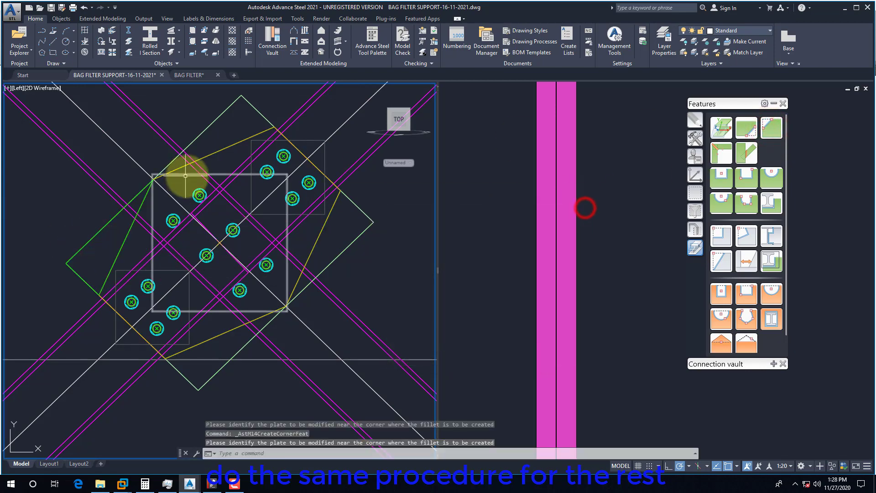
# Step: Check the chamfered gusset plate in the Conceptual visual style and return the viewport to 2D Wireframe
pyautogui.click(49, 90)
pyautogui.click(76, 117)
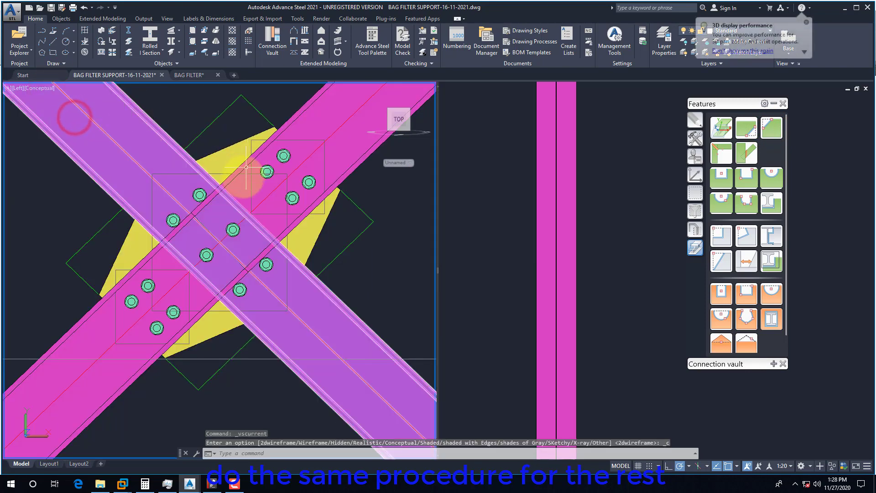
pyautogui.click(40, 89)
pyautogui.click(55, 111)
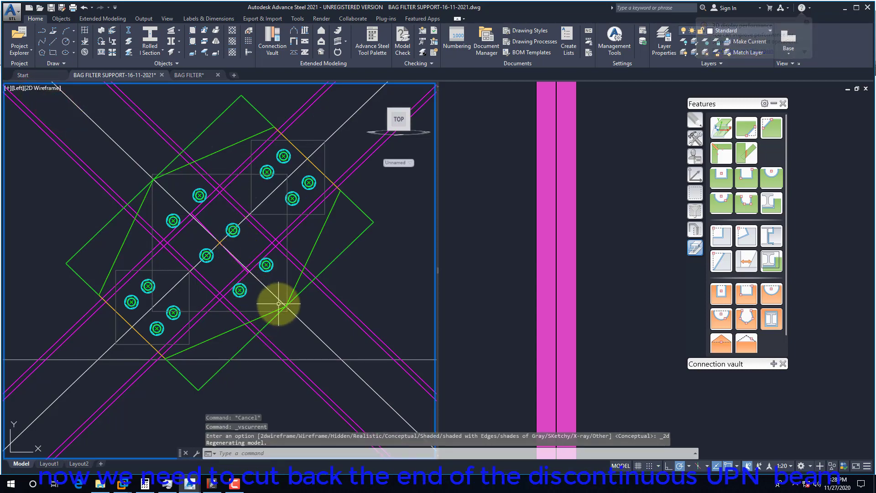
# Step: Show the model viewport in SW Isometric view, framed on the bolted gusset joint between the crossing UPN beams
pyautogui.click(547, 257)
pyautogui.scroll(-5, 510, 234)
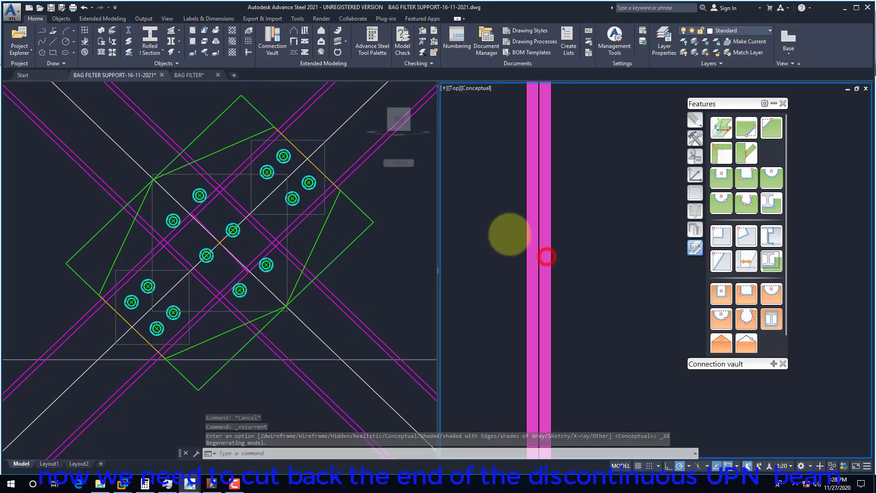
pyautogui.click(454, 88)
pyautogui.click(477, 175)
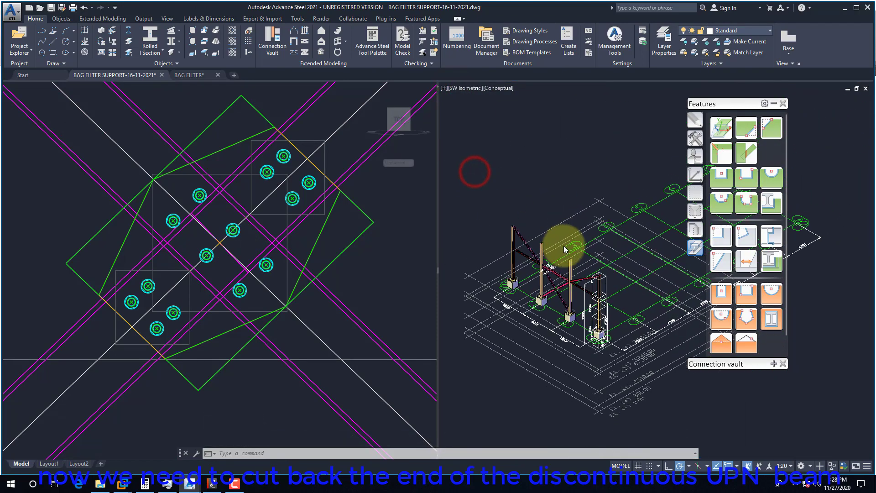
pyautogui.scroll(10, 556, 274)
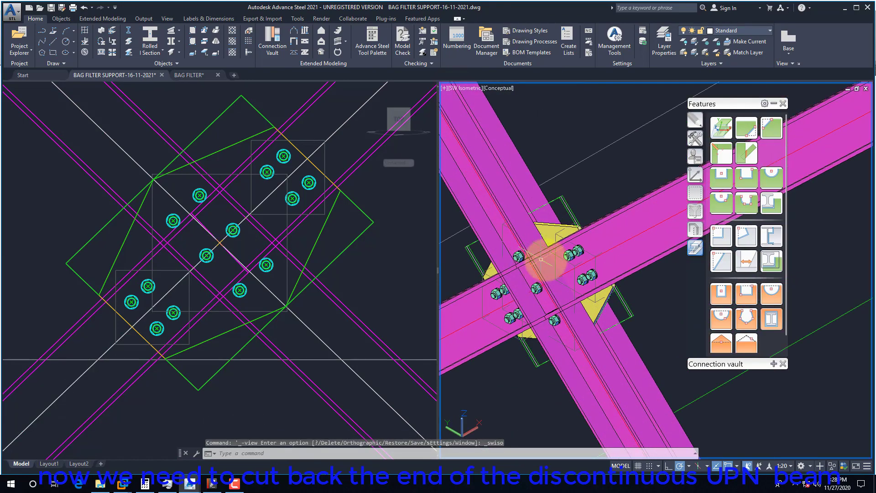
pyautogui.click(293, 233)
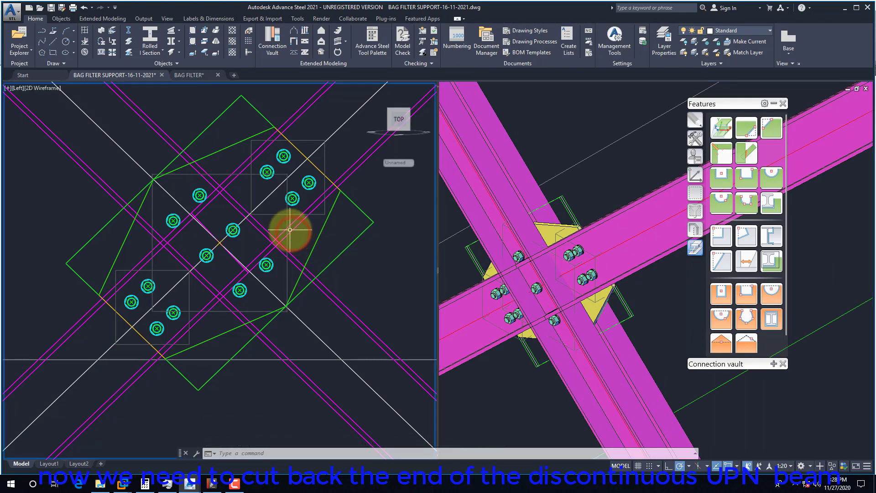
pyautogui.click(292, 228)
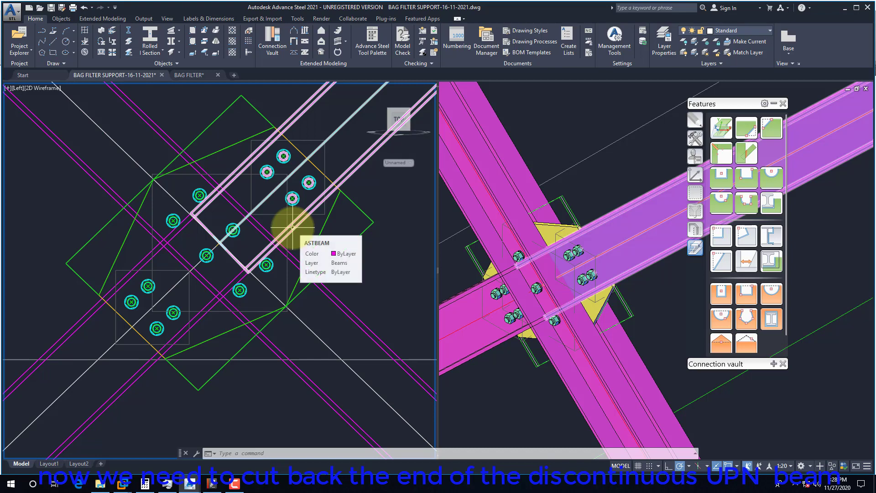
pyautogui.press('Escape')
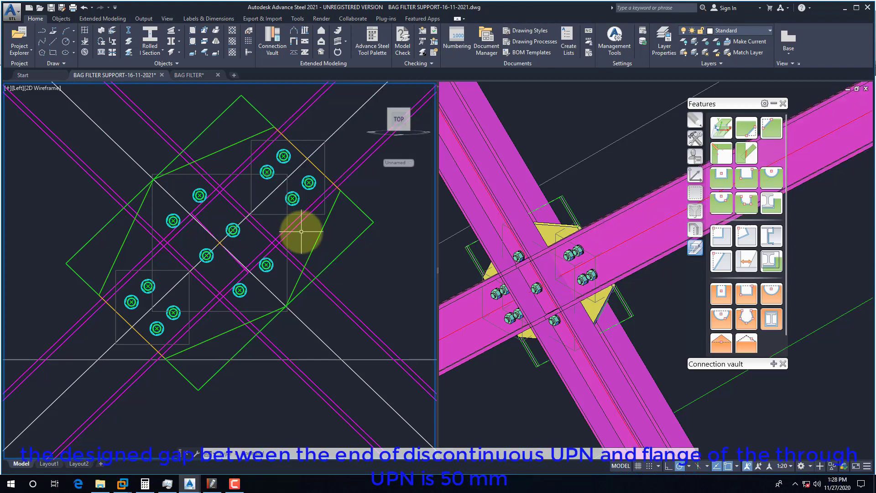
pyautogui.click(571, 136)
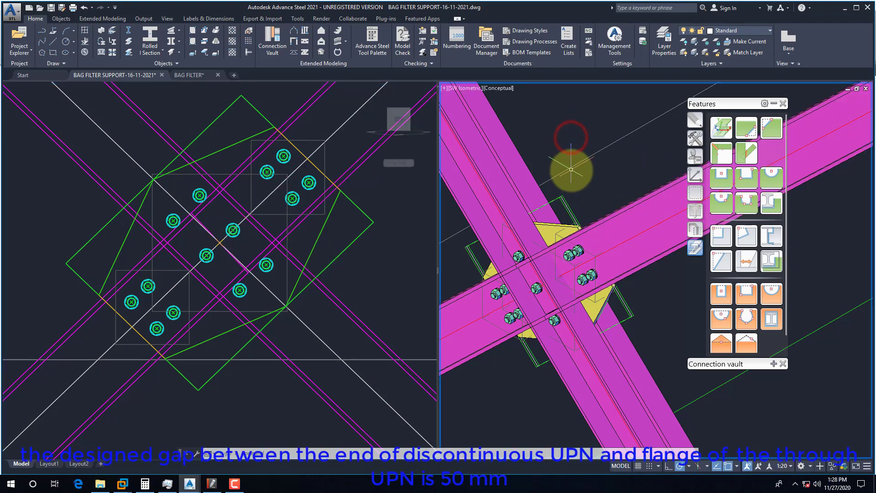
pyautogui.click(240, 411)
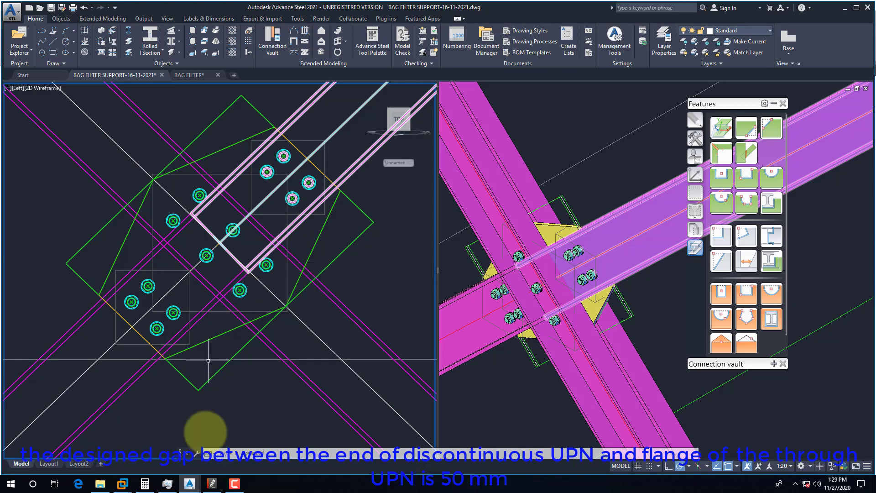
# Step: Check the gap between the discontinuous UPN180 end and the through beam in Detail 5 of the BAG FILTER drawing, and return to the model
pyautogui.click(190, 75)
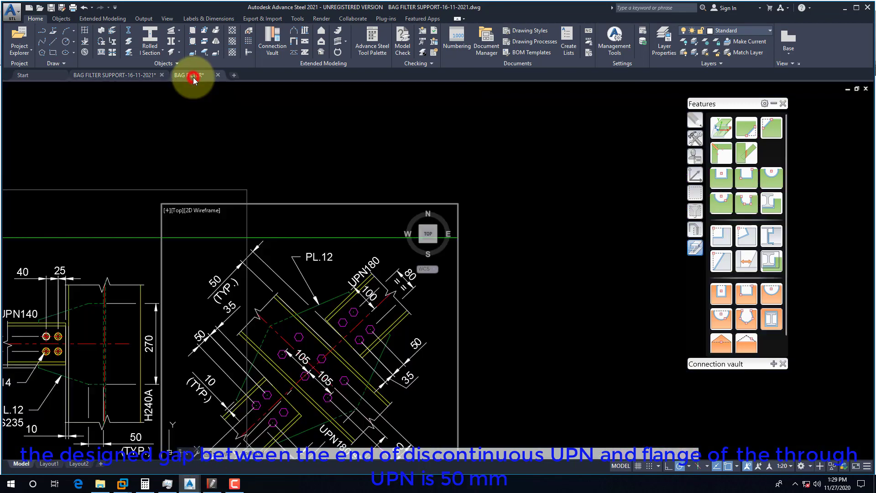
pyautogui.scroll(-1, 335, 335)
pyautogui.scroll(-1, 337, 343)
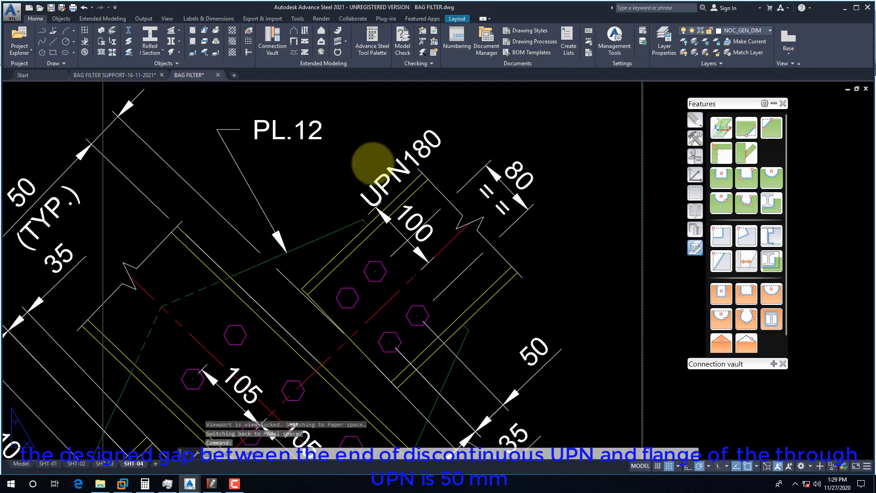
pyautogui.scroll(-3, 380, 254)
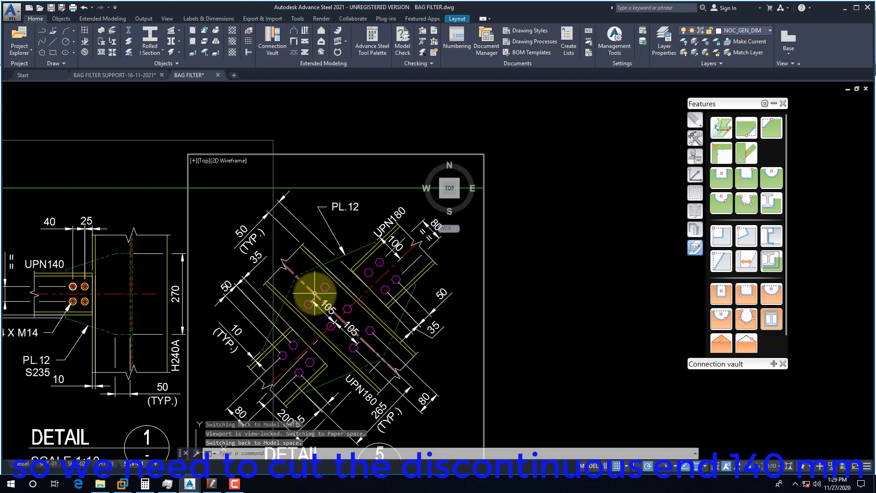
pyautogui.scroll(2, 362, 285)
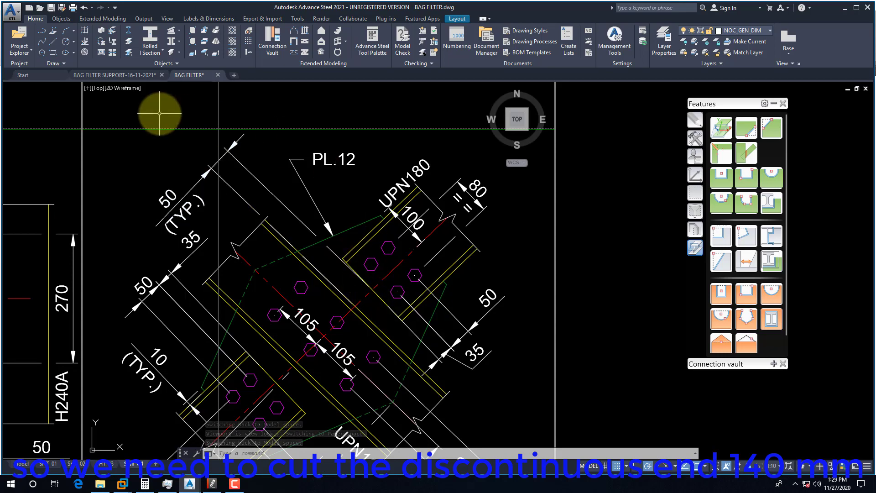
pyautogui.click(126, 75)
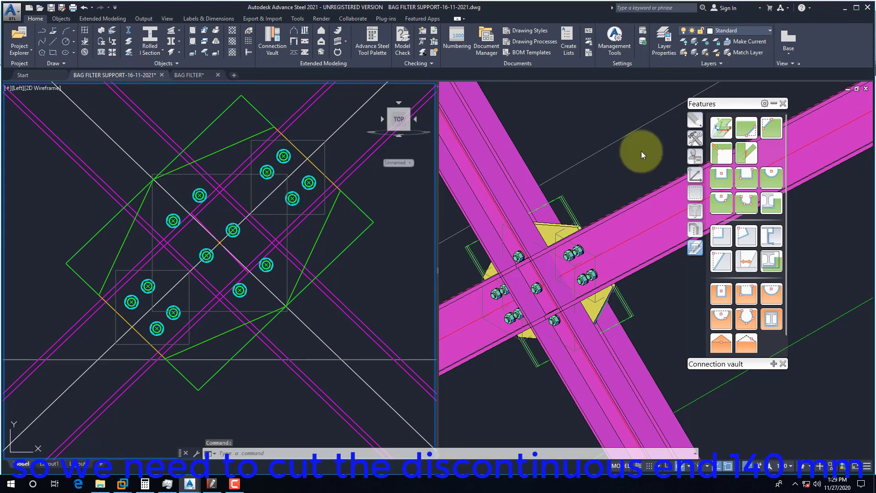
# Step: Try to align the UCS with the upper discontinuous UPN beam using UCS at object
pyautogui.click(696, 178)
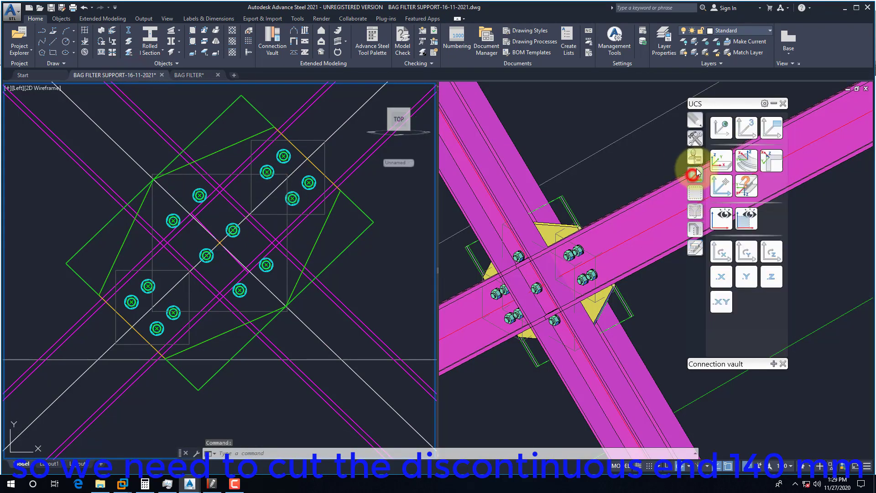
pyautogui.click(726, 158)
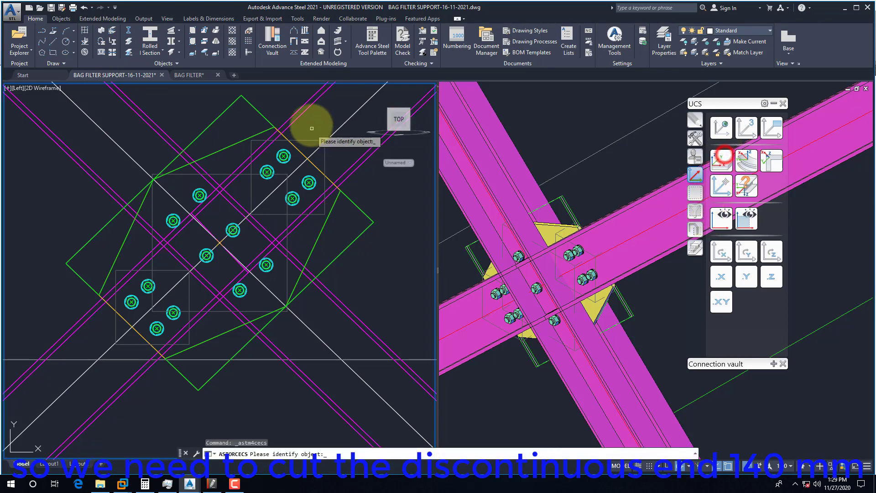
pyautogui.click(299, 114)
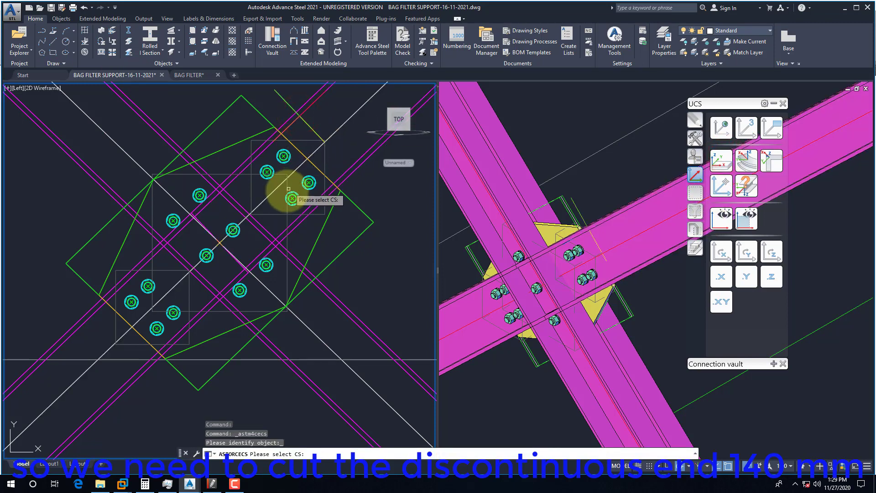
pyautogui.scroll(-5, 258, 272)
pyautogui.scroll(4, 261, 245)
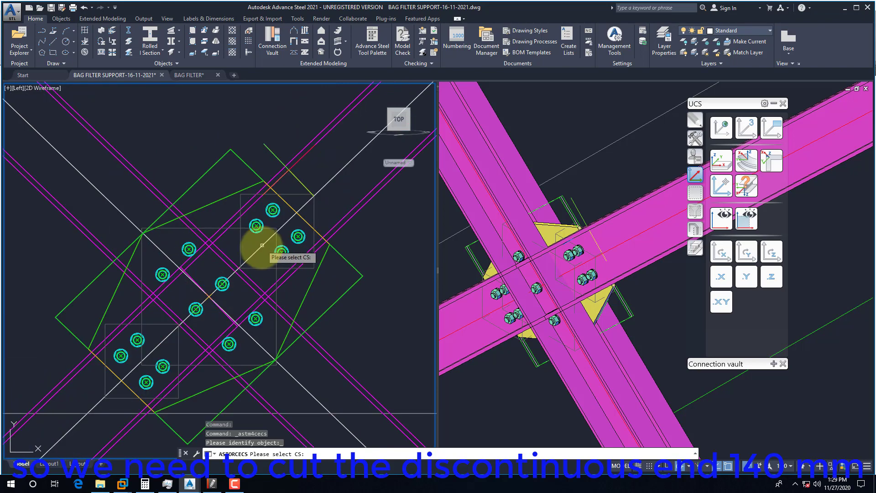
pyautogui.click(286, 220)
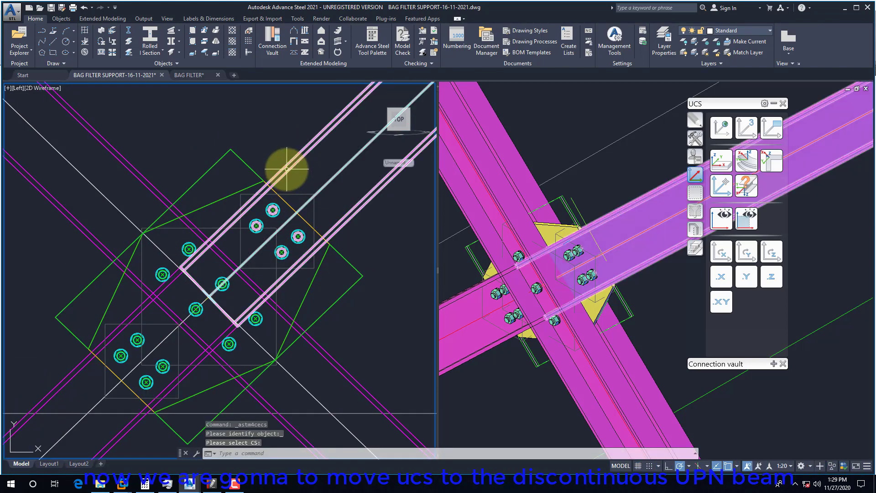
pyautogui.scroll(-8, 225, 296)
pyautogui.scroll(3, 236, 286)
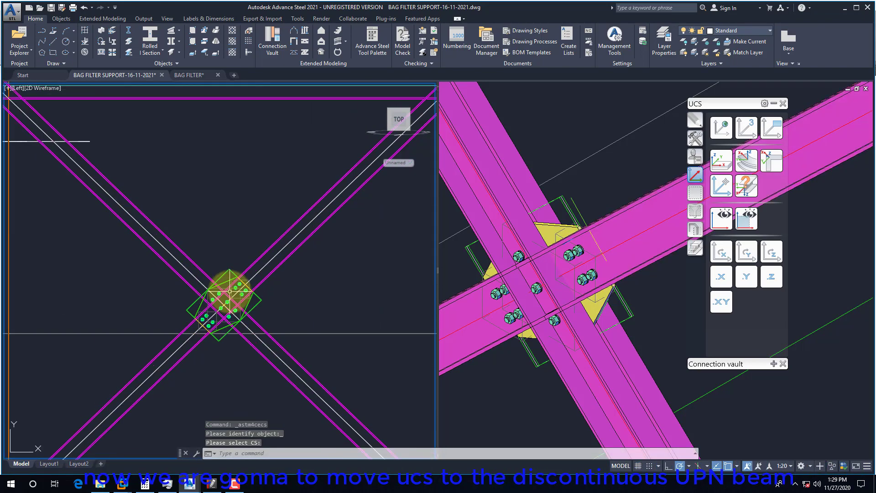
# Step: Align the UCS with the upper discontinuous UPN beam using UCS at object and the coordinate symbol on its flange
pyautogui.click(721, 165)
pyautogui.scroll(3, 211, 307)
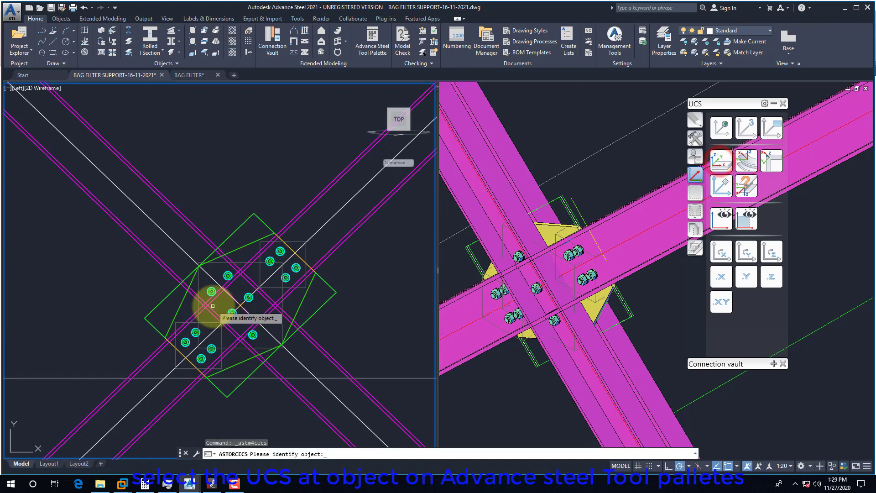
pyautogui.click(288, 293)
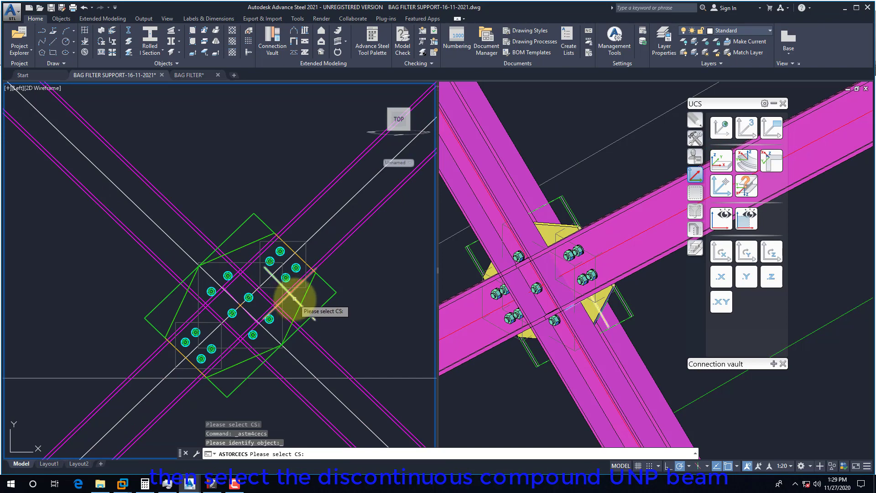
pyautogui.click(294, 298)
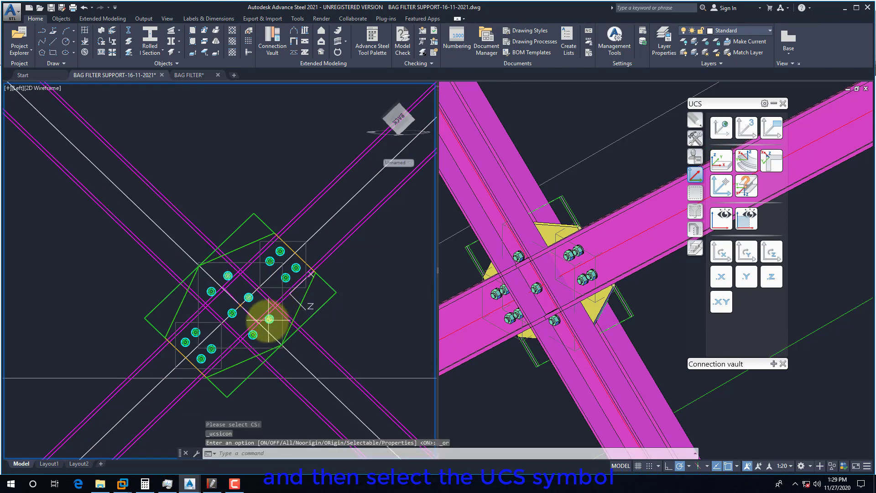
pyautogui.scroll(2, 262, 318)
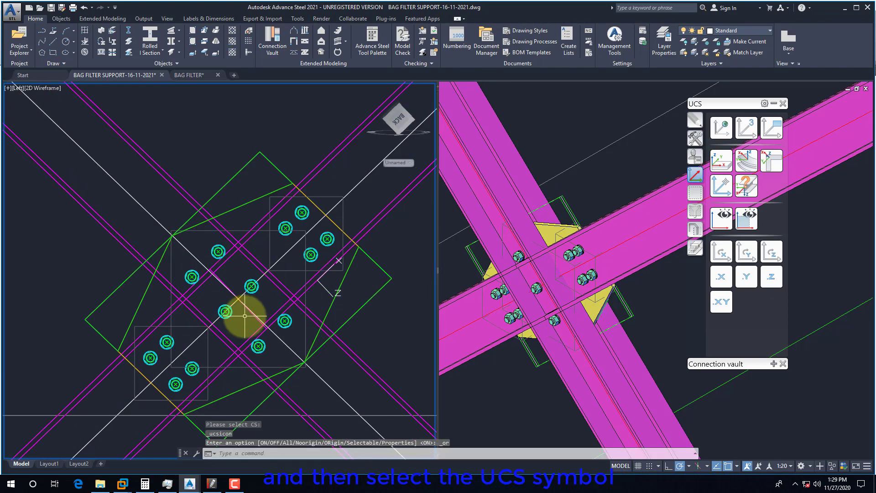
# Step: Move the UCS origin to the node where the bracing centrelines cross at the gusset, and rotate the UCS about X
pyautogui.click(719, 190)
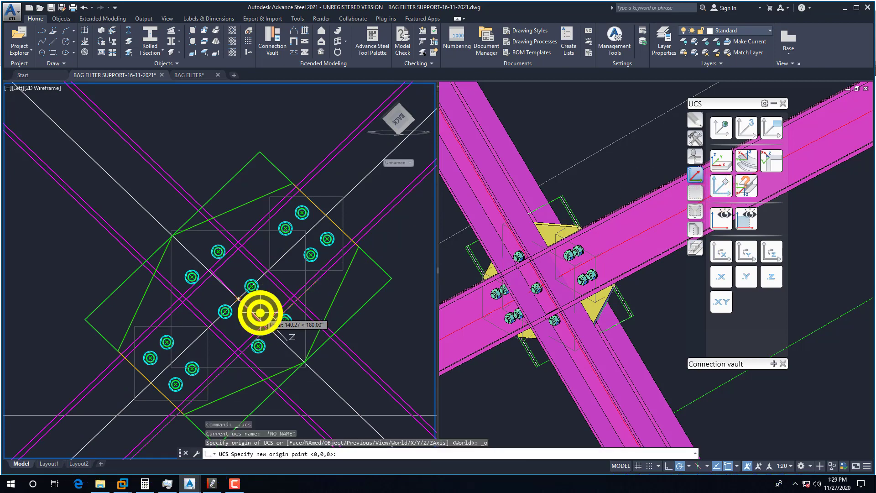
pyautogui.keyDown('shift'); pyautogui.rightClick(260, 313); pyautogui.keyUp('shift')
pyautogui.click(282, 227)
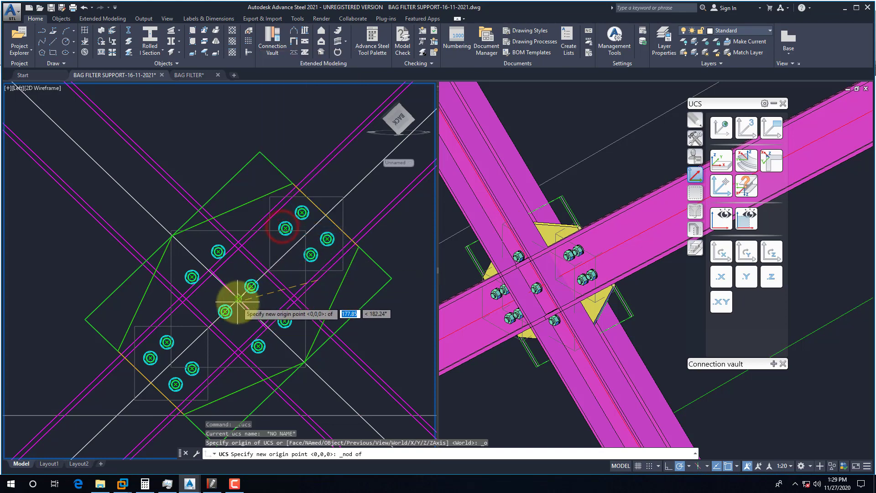
pyautogui.click(238, 299)
pyautogui.scroll(3, 260, 308)
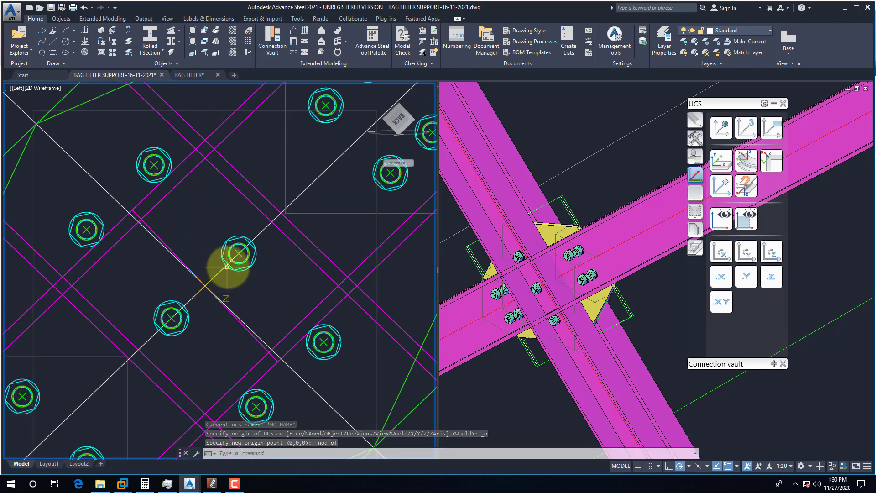
pyautogui.scroll(-4, 227, 267)
pyautogui.click(230, 286)
pyautogui.press('Escape')
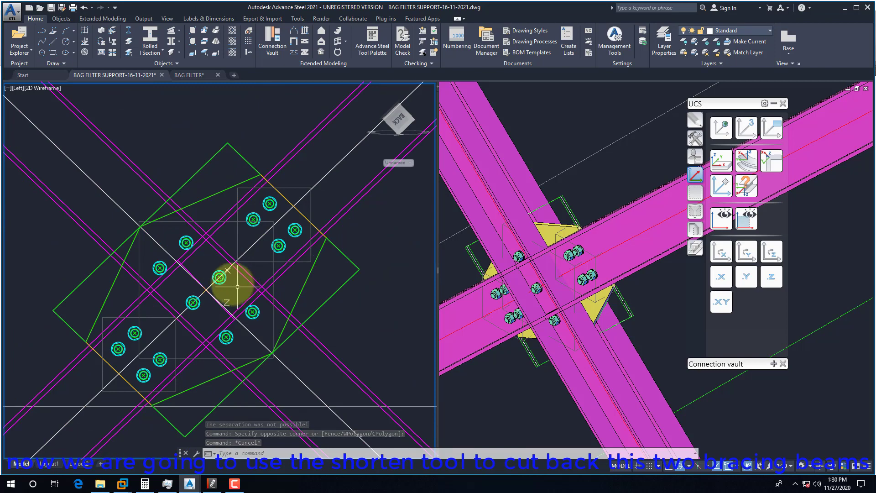
pyautogui.click(721, 253)
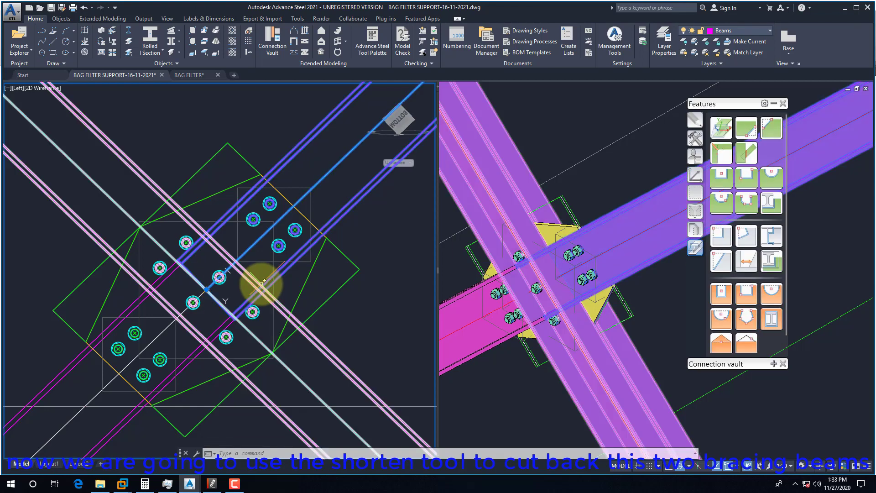
# Step: Shorten the upper discontinuous UPN beam at its gusset end with a Reference value of 140
pyautogui.press('Escape')
pyautogui.click(549, 236)
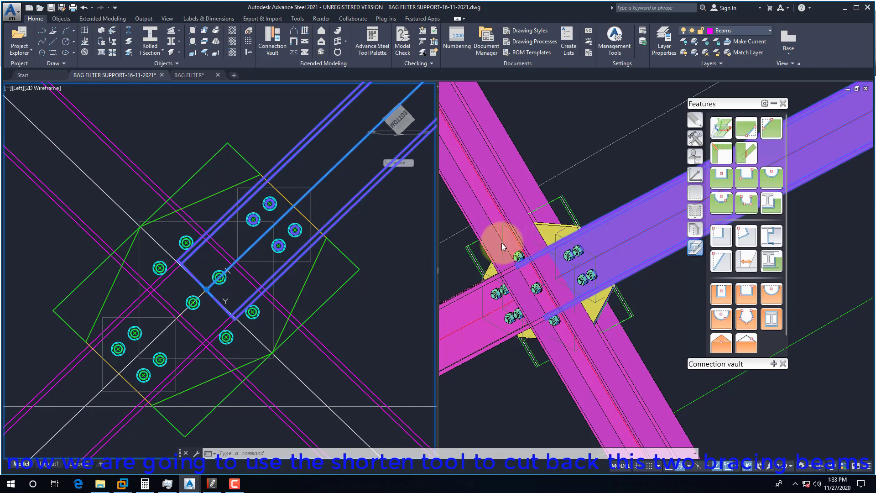
pyautogui.click(719, 262)
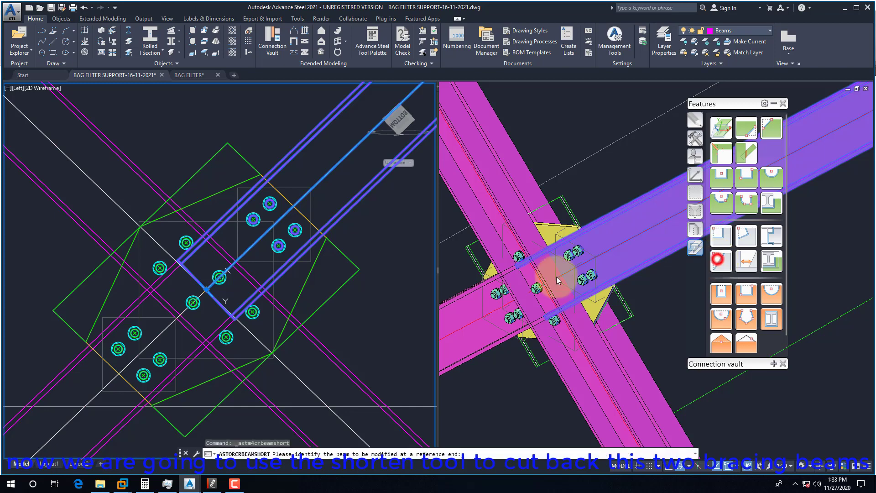
pyautogui.click(236, 309)
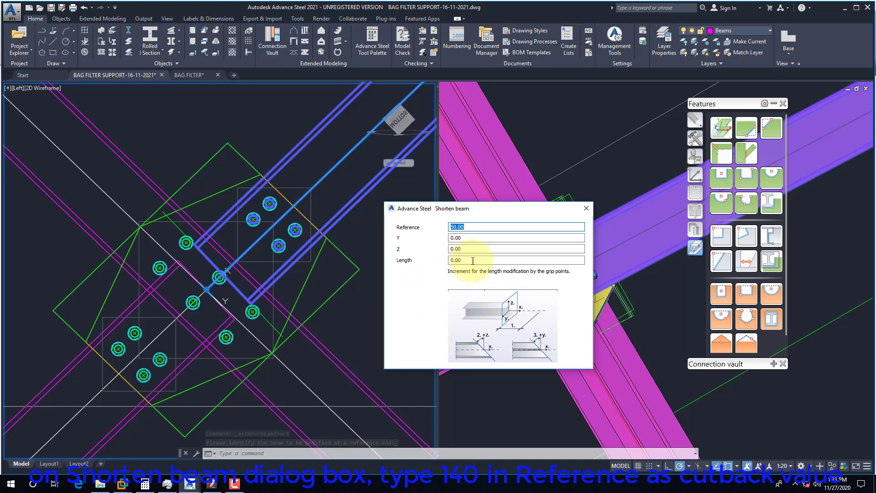
pyautogui.write('140')
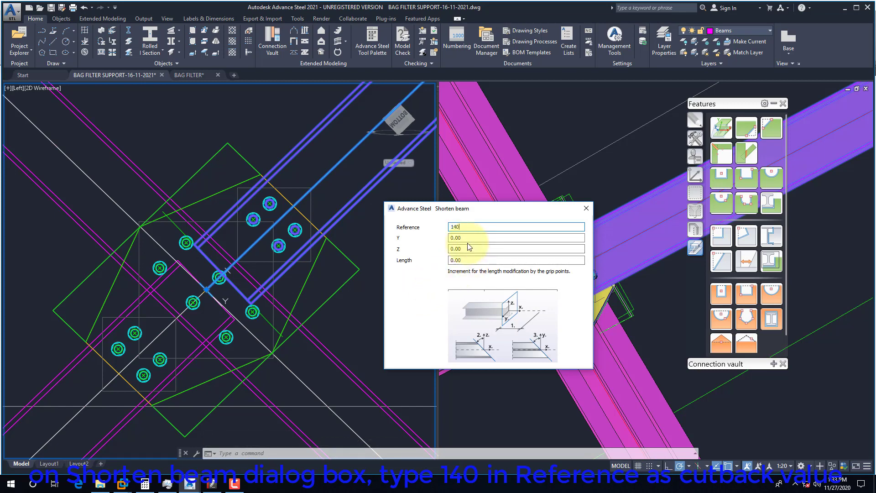
pyautogui.press('Return')
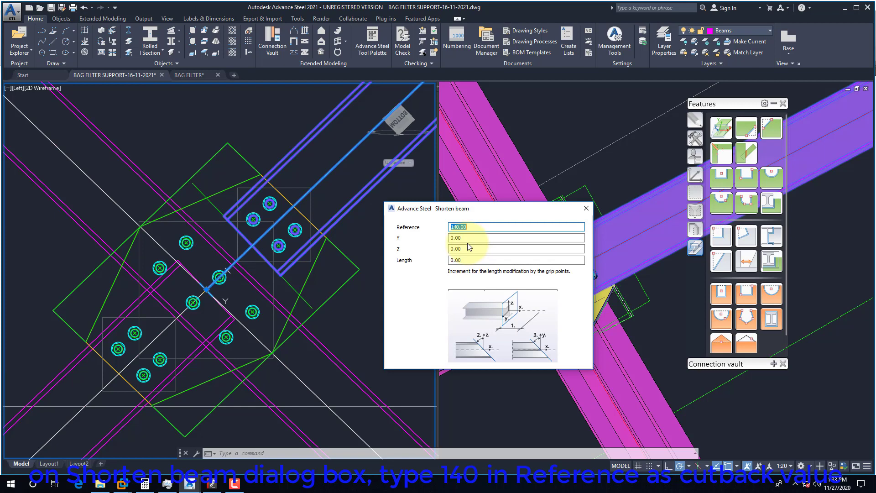
pyautogui.click(586, 209)
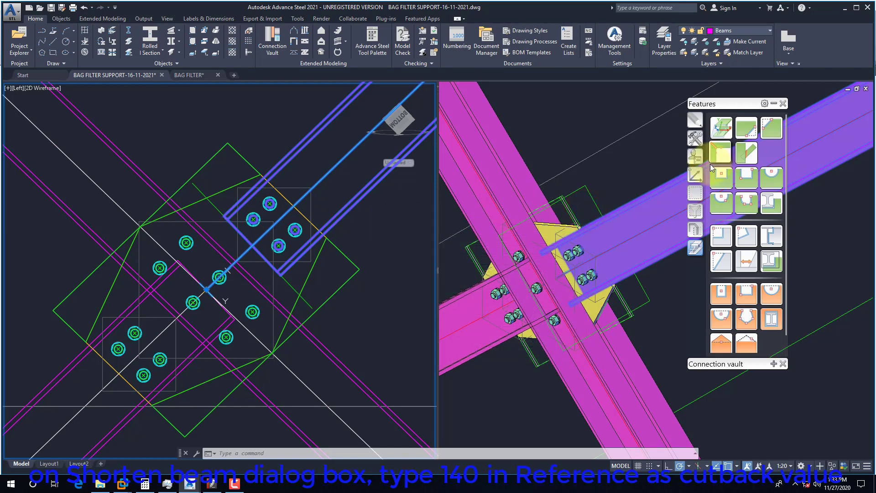
# Step: Shorten the lower discontinuous UPN beam at its gusset end with a Reference value of 140, and clear the beam selection
pyautogui.click(719, 267)
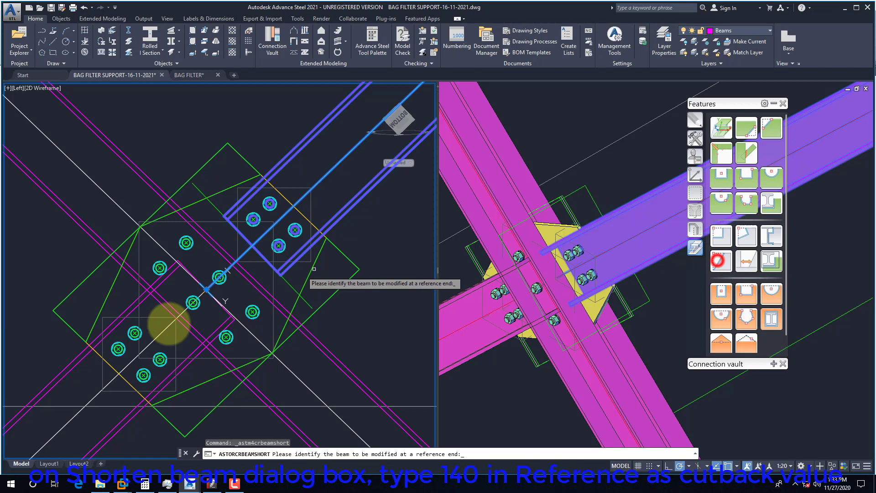
pyautogui.click(227, 321)
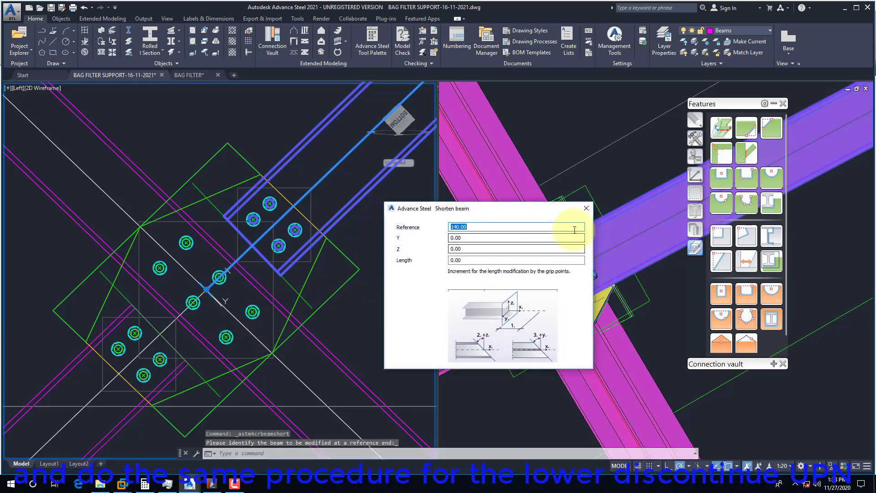
pyautogui.click(586, 208)
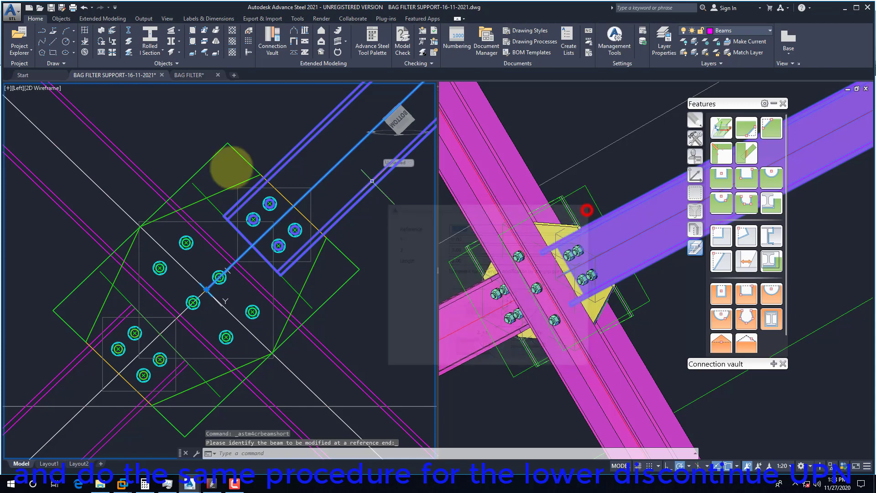
pyautogui.click(42, 90)
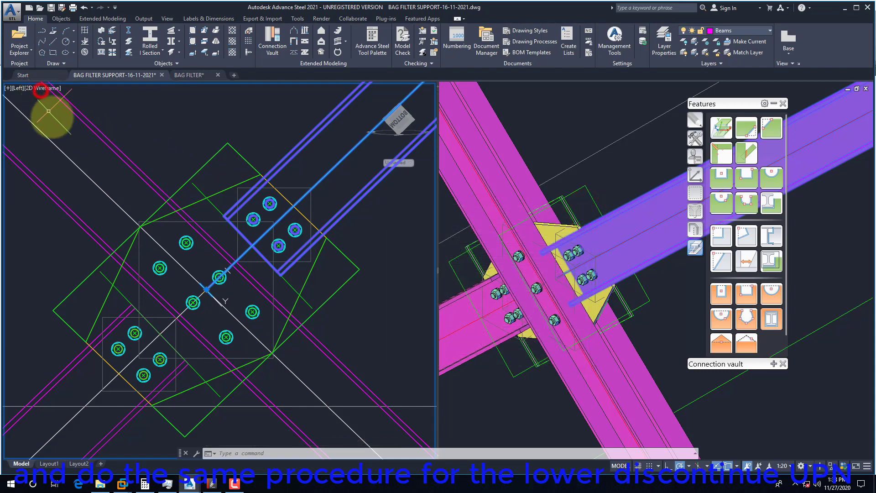
pyautogui.click(175, 126)
pyautogui.press('Escape')
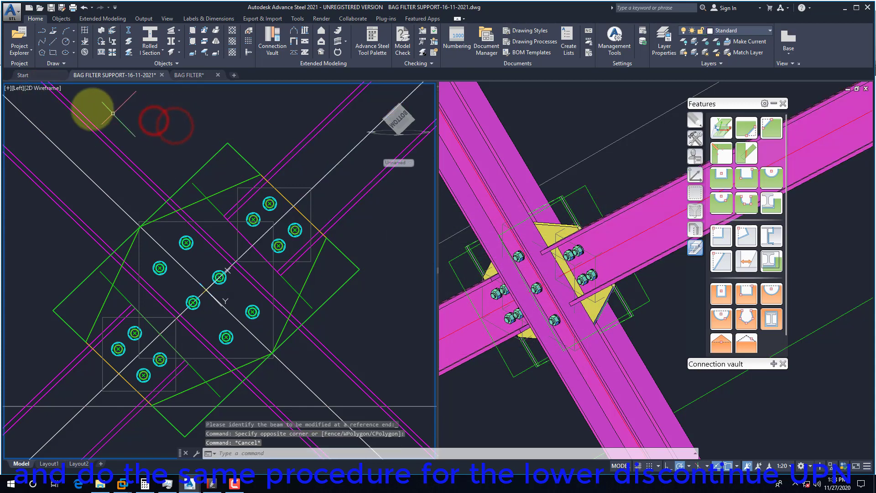
# Step: Inspect the gusset joint in the Conceptual visual style from an orbited angle
pyautogui.click(39, 89)
pyautogui.click(64, 121)
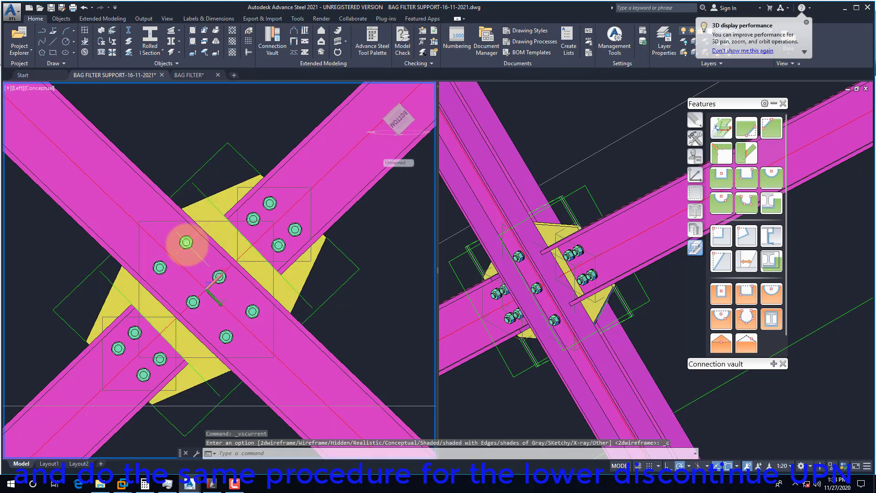
pyautogui.keyDown('shift'); pyautogui.moveTo(187, 249); pyautogui.dragTo(260, 260, button='middle'); pyautogui.keyUp('shift')
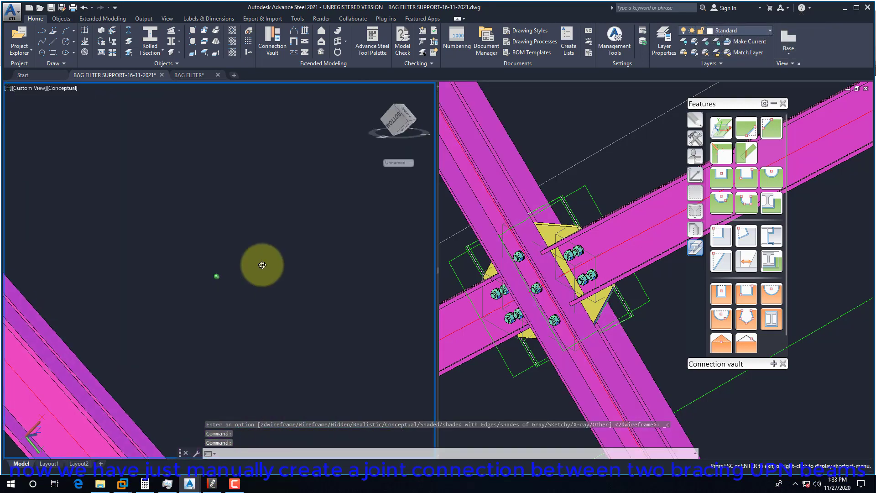
# Step: Return the orbited viewport to the Left view, closed in on the bracing joint
pyautogui.click(30, 88)
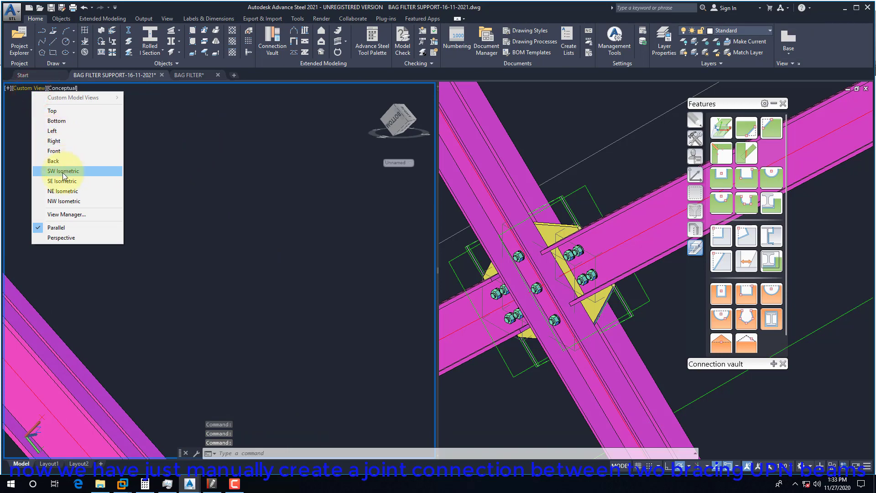
pyautogui.click(55, 154)
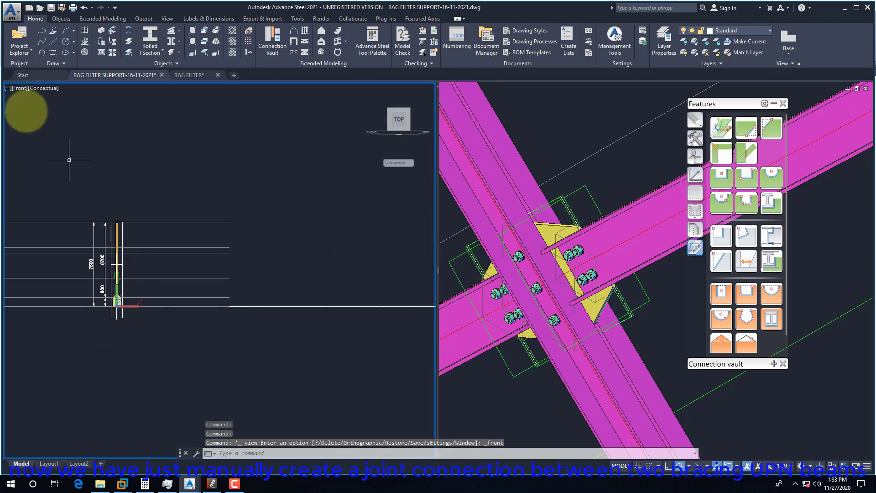
pyautogui.click(16, 90)
pyautogui.click(43, 132)
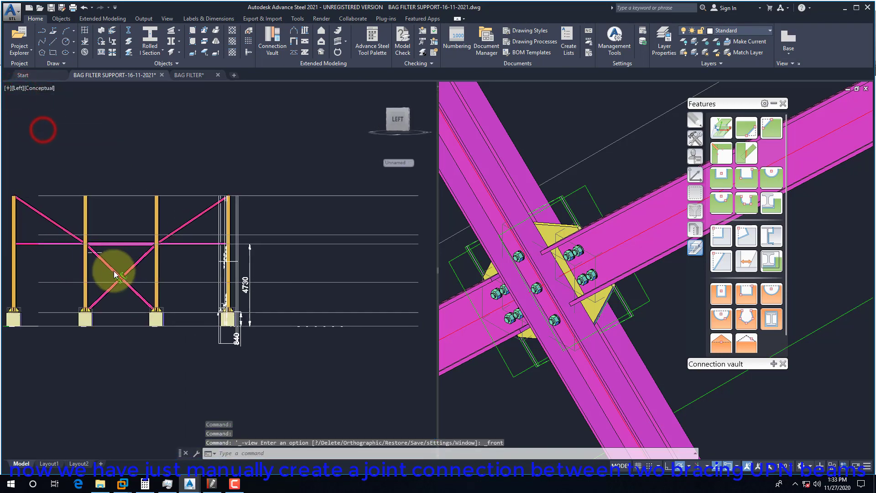
pyautogui.scroll(10, 111, 285)
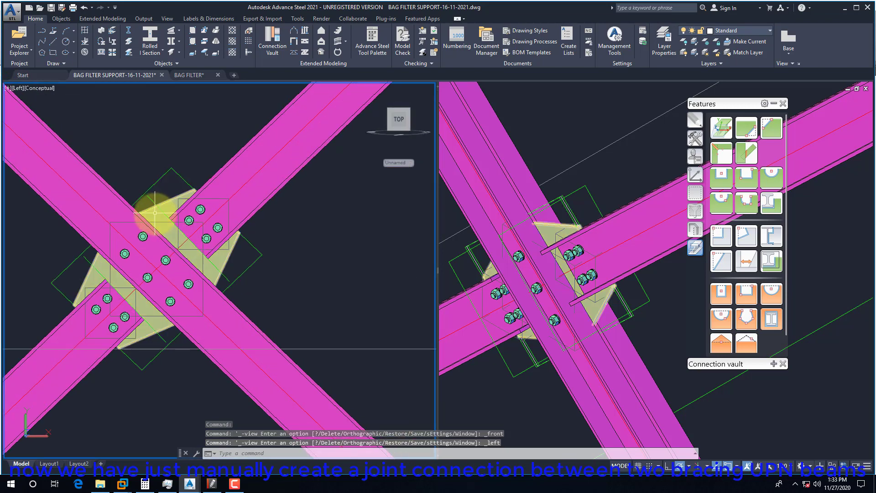
# Step: Set the Left view's visual style to 2D Wireframe
pyautogui.click(155, 214)
pyautogui.click(39, 87)
pyautogui.click(67, 110)
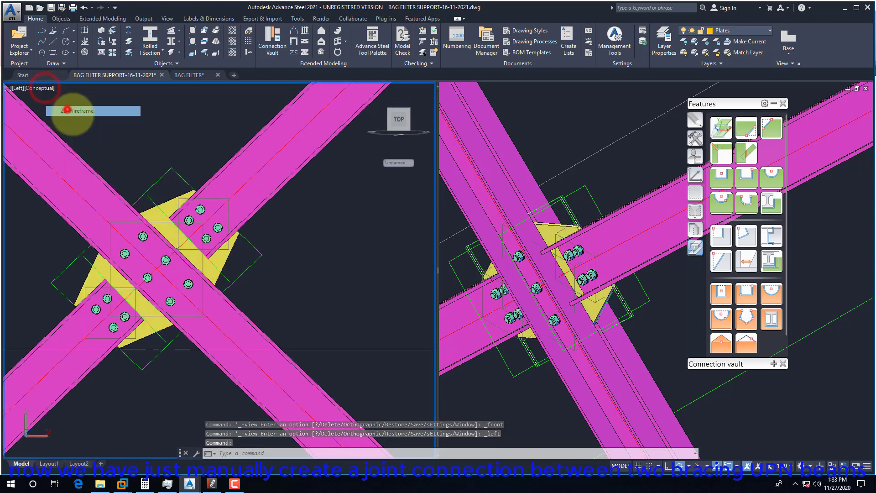
pyautogui.scroll(3, 118, 222)
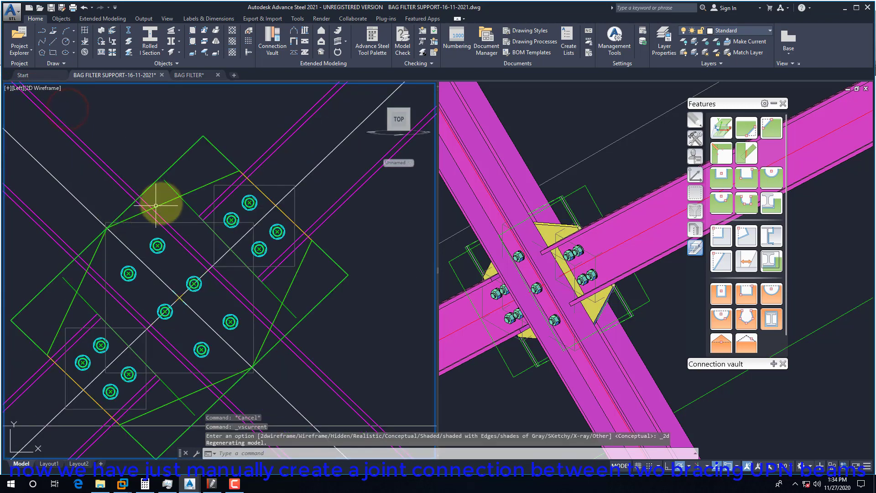
# Step: Set the gusset plate's display type to Standard in its plate properties
pyautogui.click(259, 190)
pyautogui.rightClick(260, 190)
pyautogui.click(306, 316)
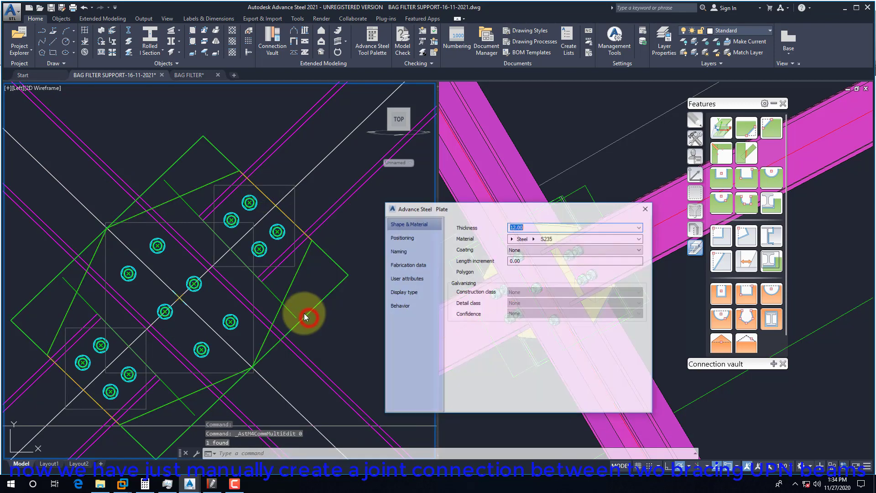
pyautogui.click(420, 250)
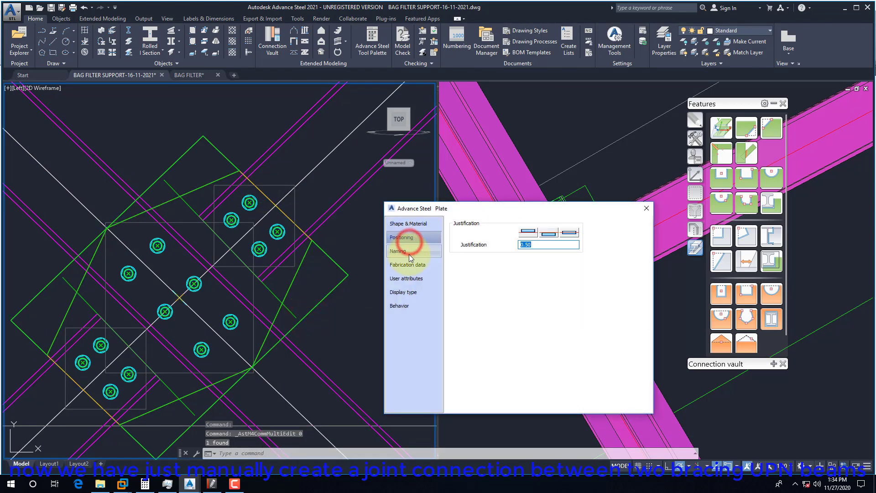
pyautogui.click(410, 266)
pyautogui.click(408, 279)
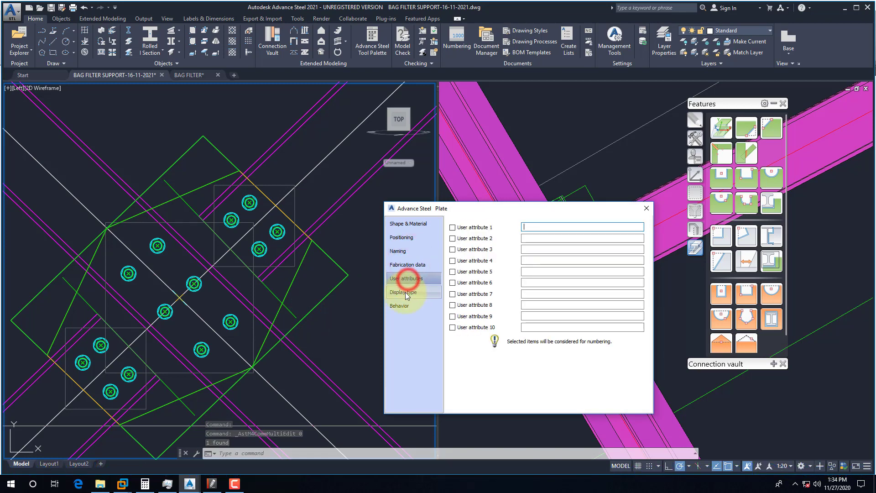
pyautogui.click(406, 293)
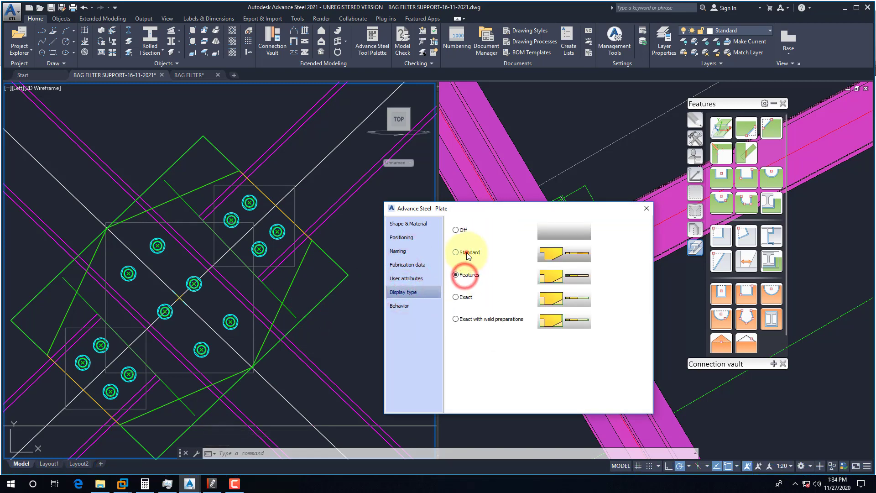
pyautogui.click(645, 208)
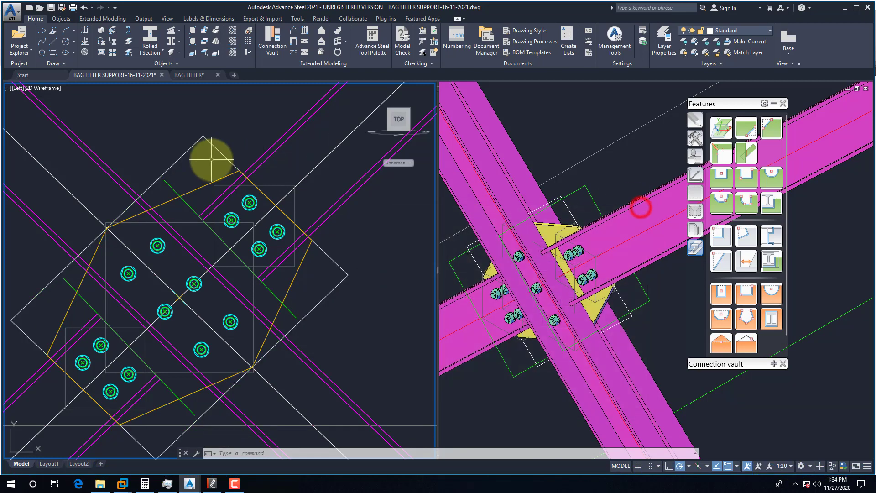
# Step: Hide the rectangular polyline drawn around the gusset plate
pyautogui.click(211, 157)
pyautogui.rightClick(178, 148)
pyautogui.moveTo(256, 205)
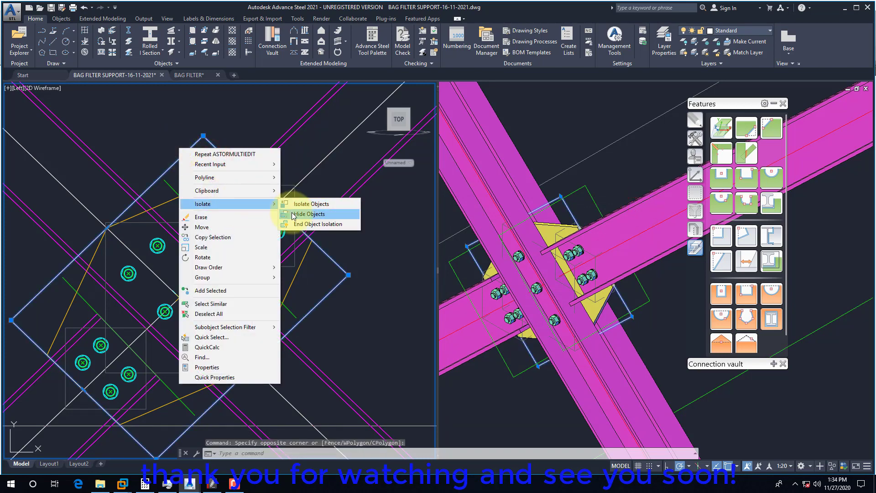
pyautogui.click(292, 213)
pyautogui.click(201, 207)
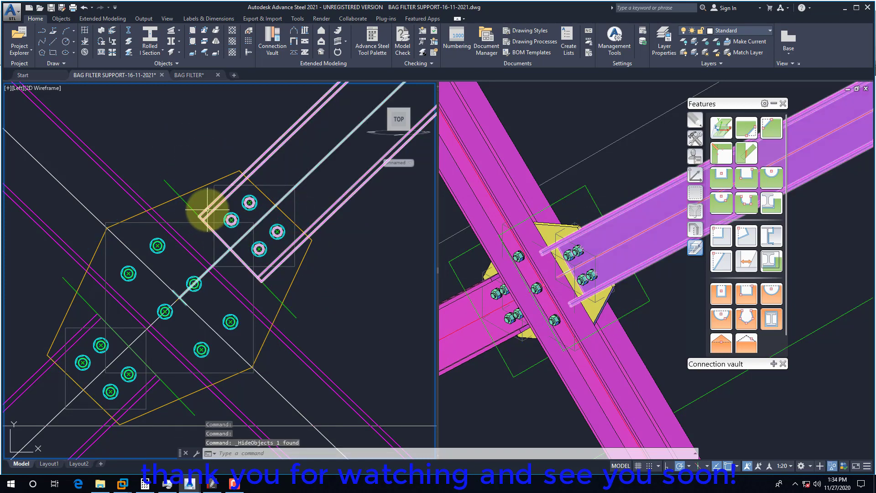
pyautogui.rightClick(207, 210)
pyautogui.press('Escape')
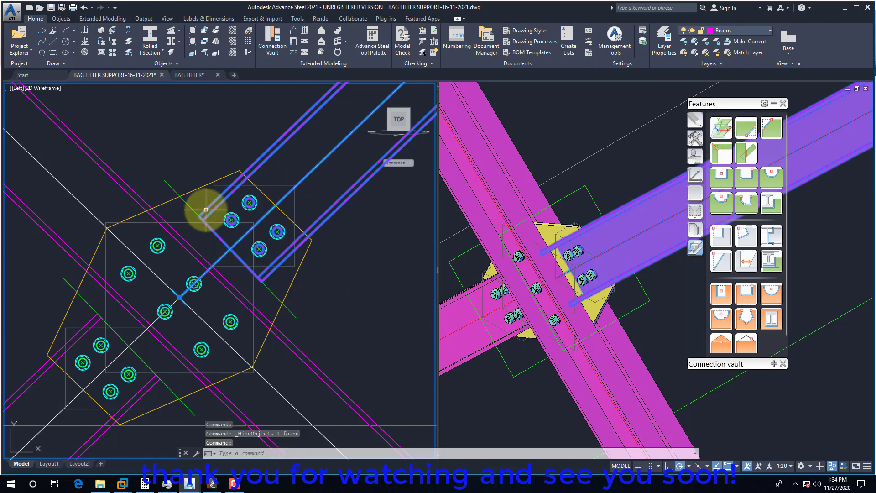
pyautogui.click(600, 187)
pyautogui.click(185, 164)
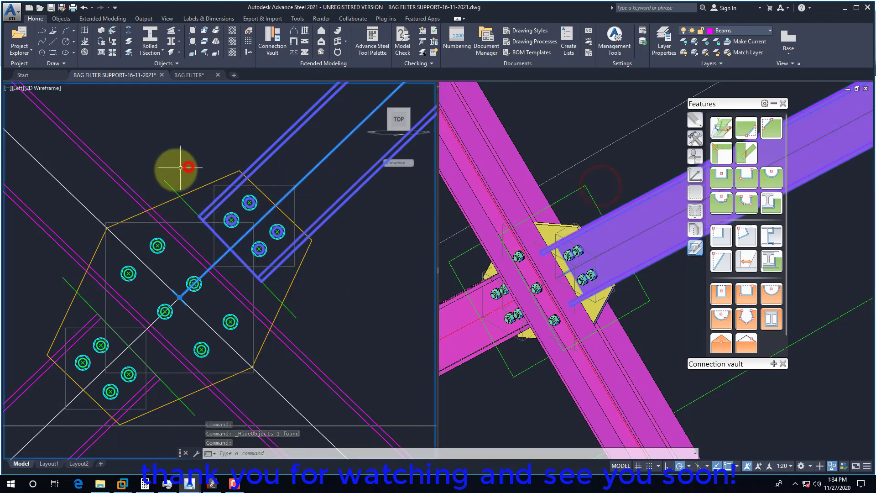
pyautogui.click(49, 88)
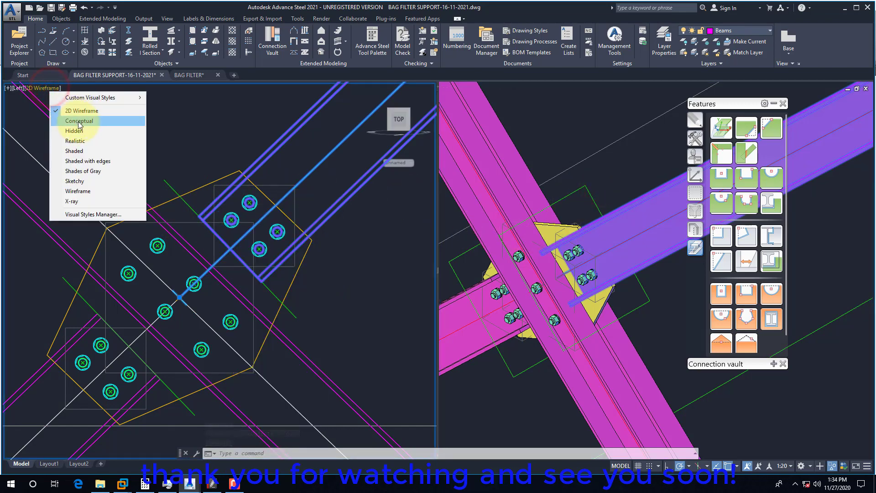
pyautogui.click(225, 122)
# Step: Activate the SW Isometric viewport and collapse the Features palette to uncover the joint
pyautogui.click(566, 144)
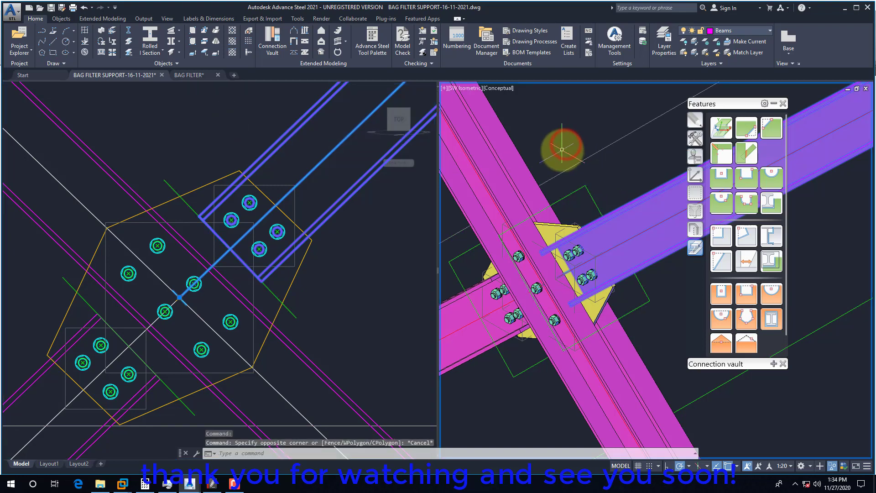
pyautogui.click(774, 104)
pyautogui.click(574, 107)
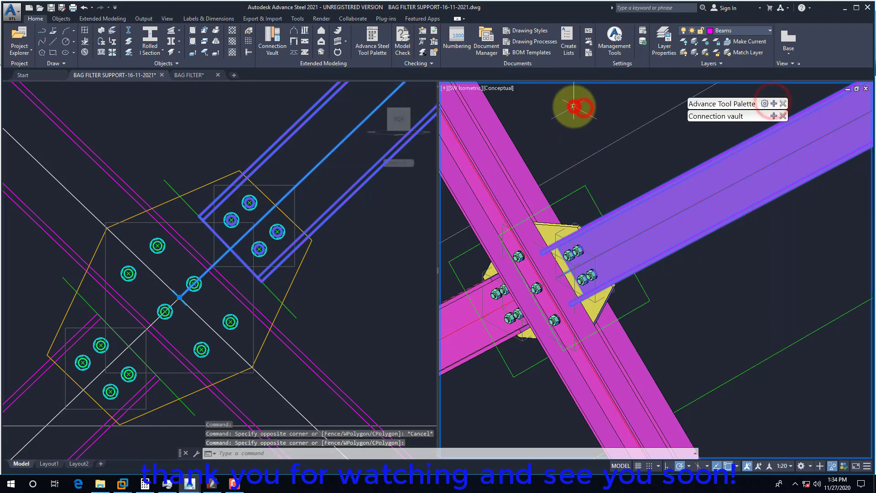
pyautogui.write('3do')
pyautogui.press('Return')
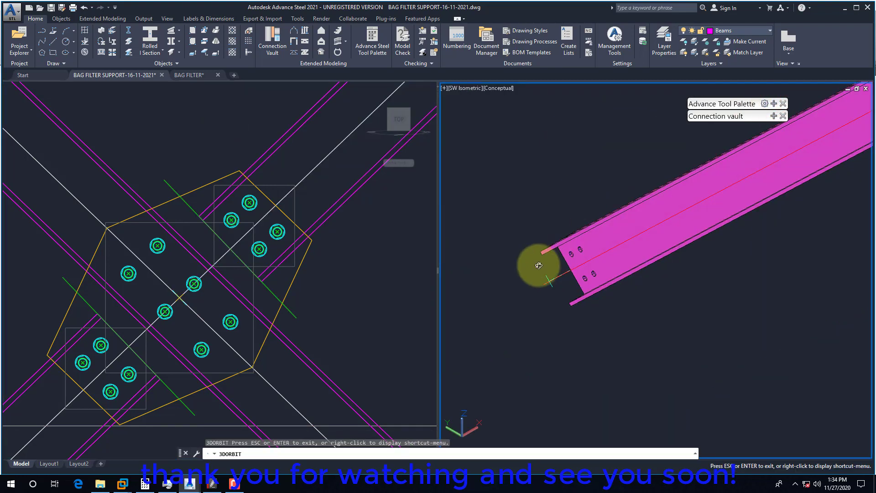
pyautogui.press('Escape')
pyautogui.press('Escape')
# Step: Orbit the complete model with 3DORBIT to examine the finished gusset joint and its bolts up close
pyautogui.write('3d')
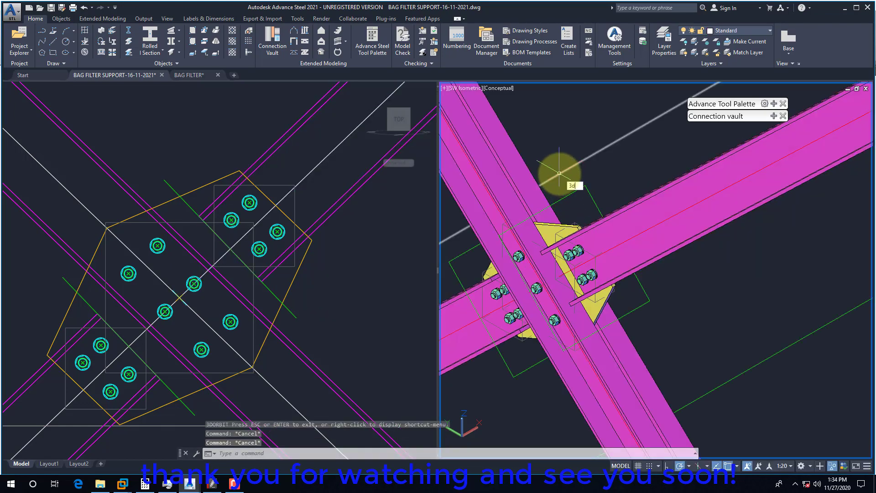
pyautogui.write('o')
pyautogui.press('Return')
pyautogui.moveTo(554, 300); pyautogui.dragTo(524, 302)
pyautogui.scroll(2, 492, 320)
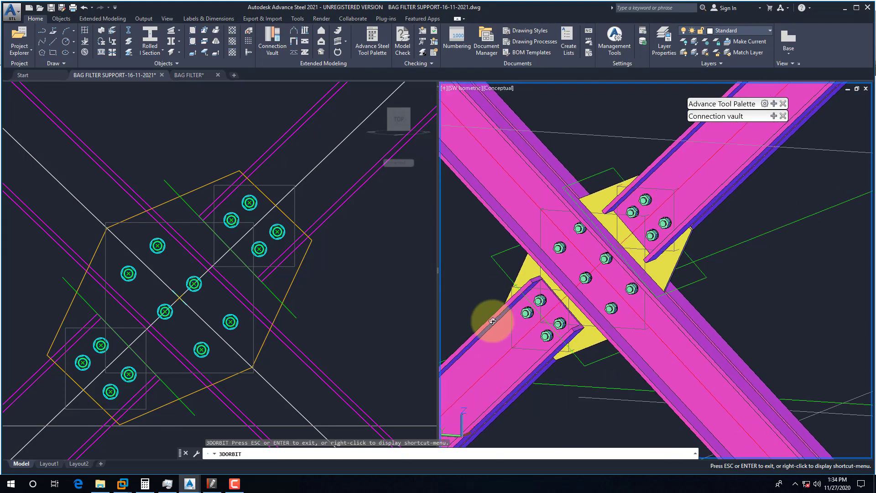